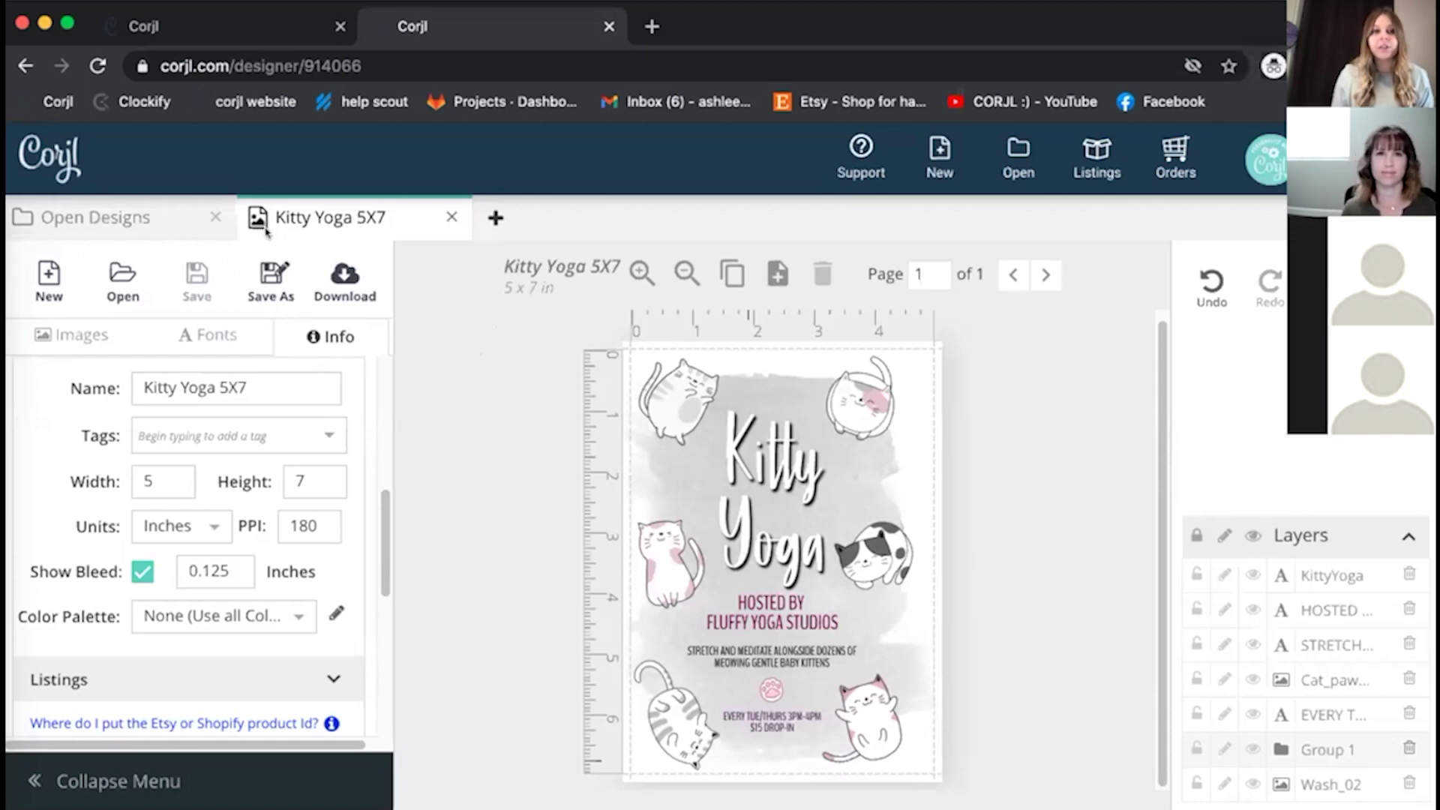
# Save a copy of the Kitty Yoga 5X7 design under the name Kitty Yoga 4 X 6.
pyautogui.click(257, 279)
pyautogui.click(476, 456)
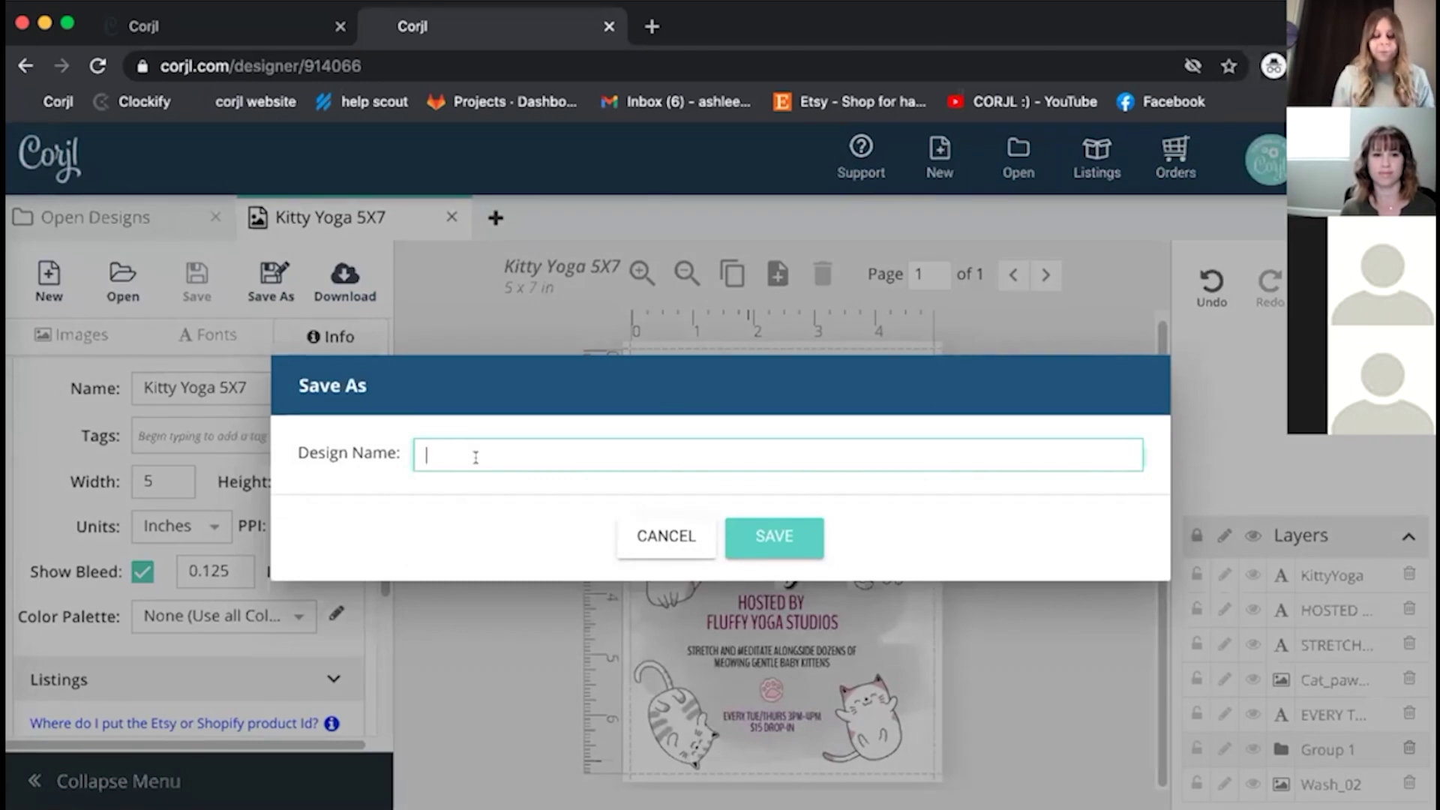
pyautogui.write('Kitty')
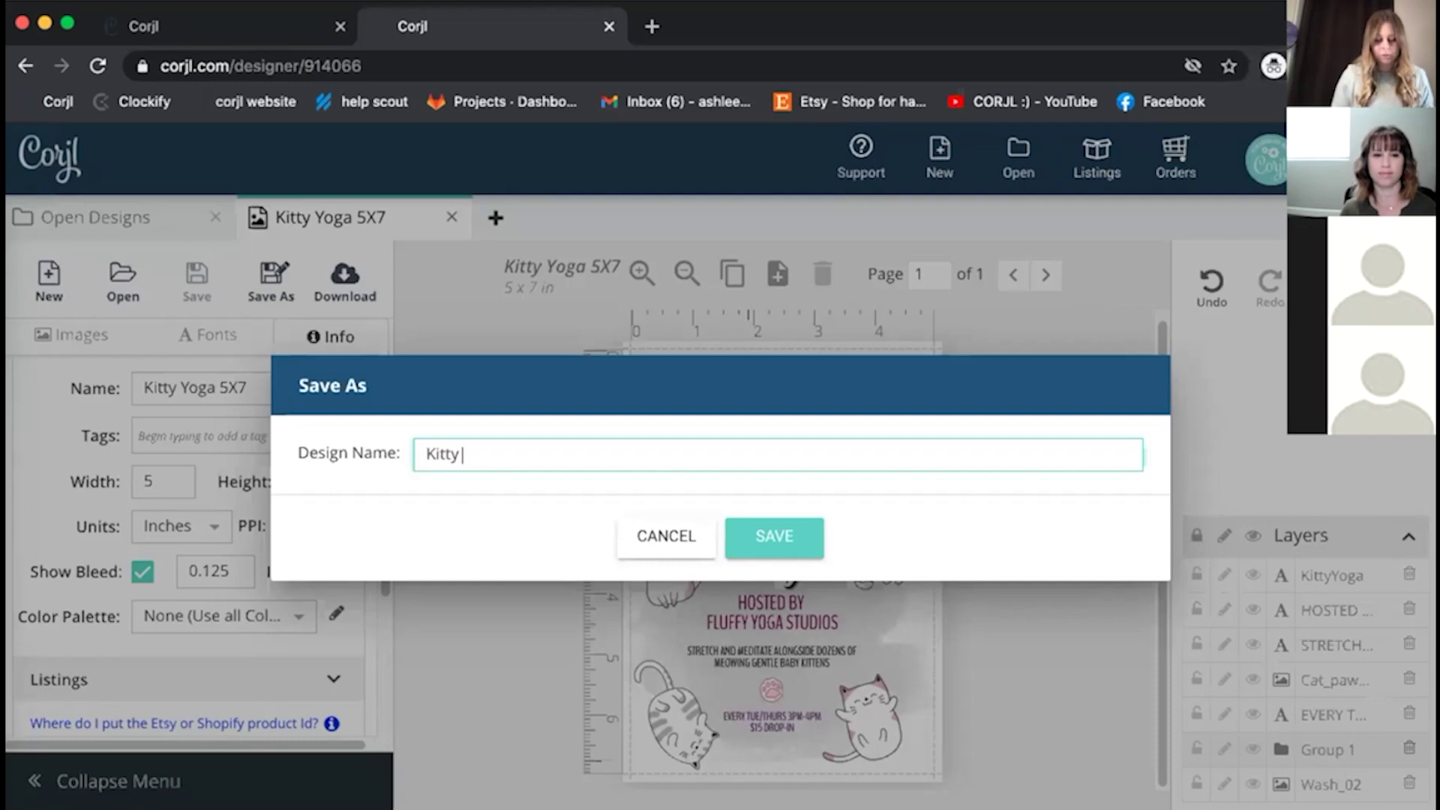
pyautogui.write(' Yoga 4 X 6')
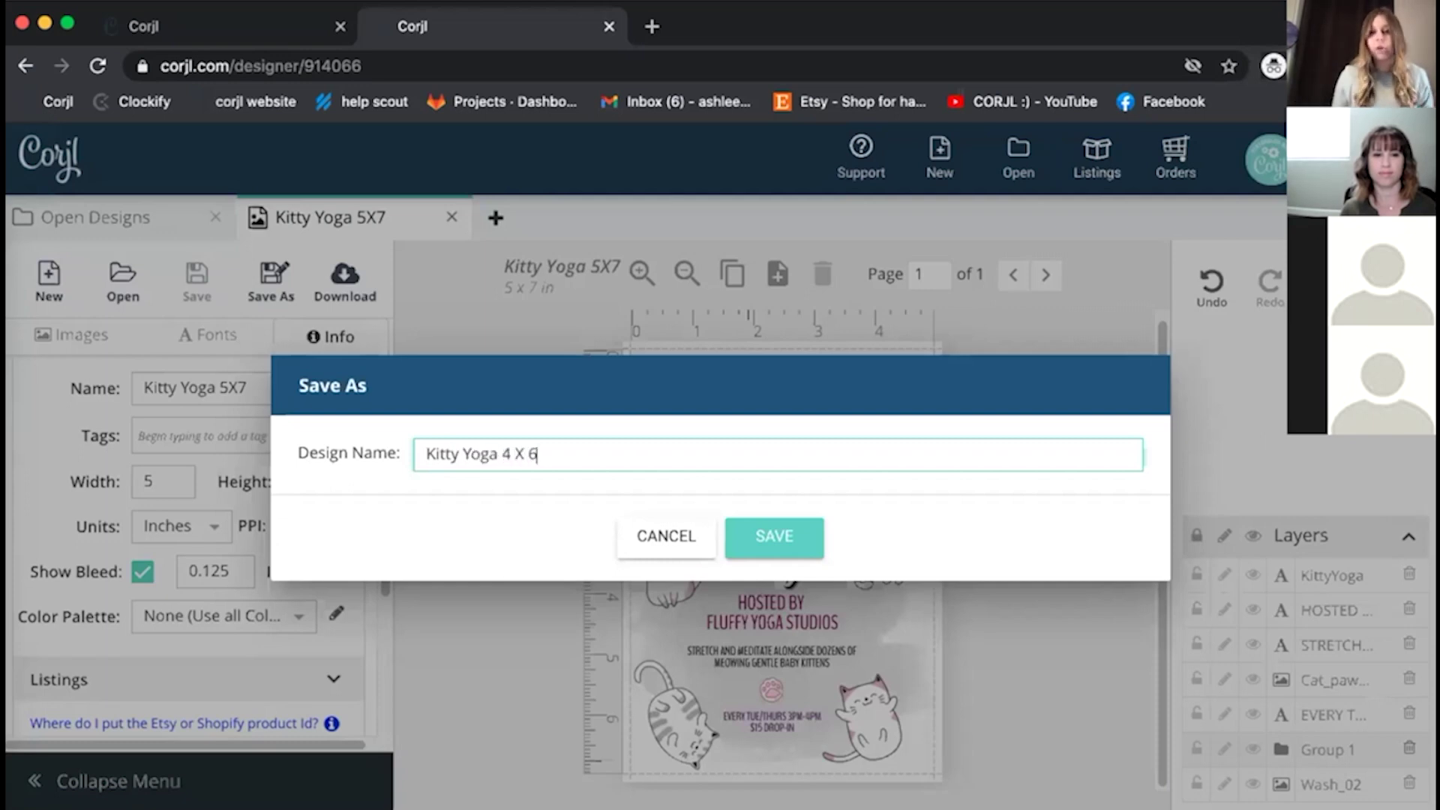
pyautogui.click(788, 534)
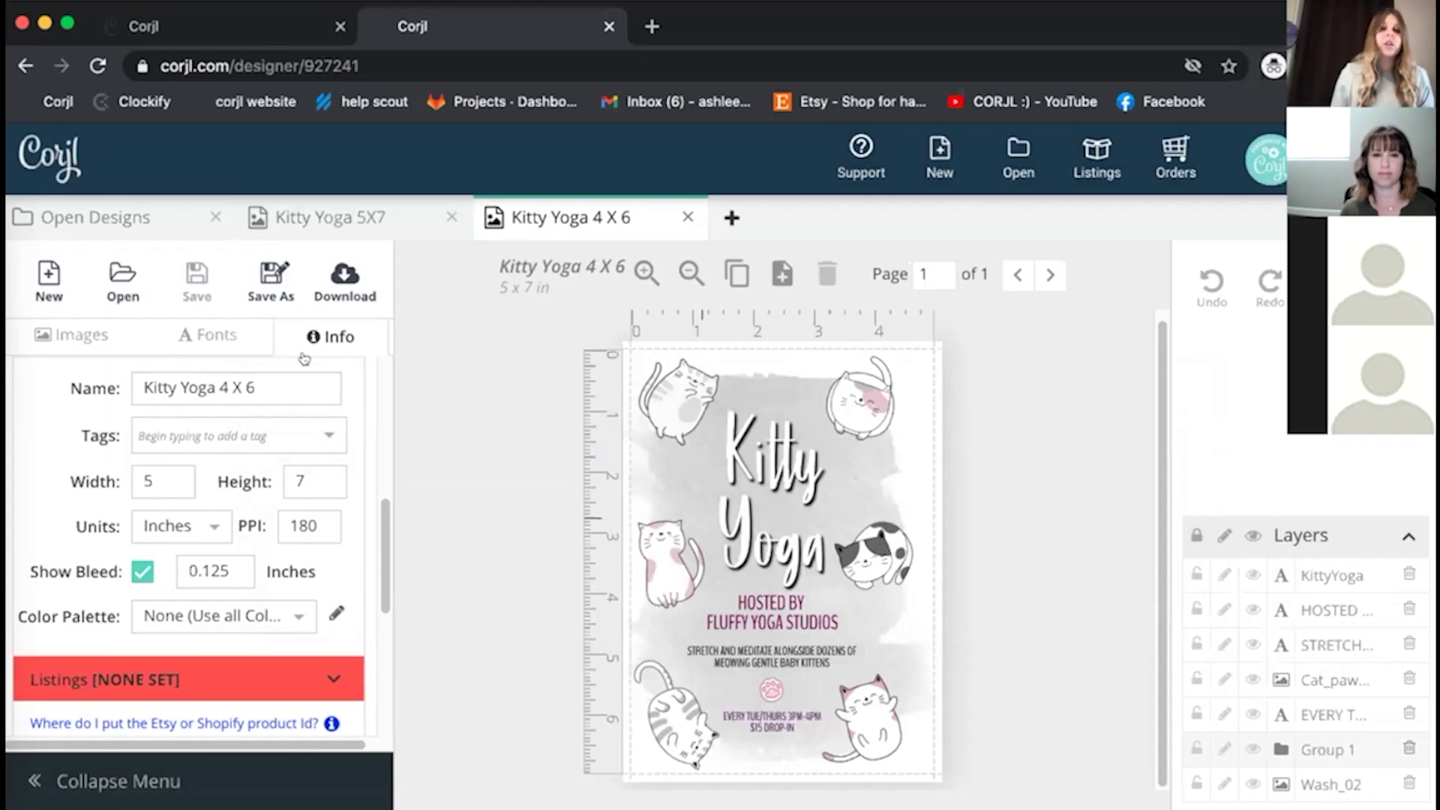
# Set the Kitty Yoga 4 X 6 design's width to 4 inches and its height to 6 inches.
pyautogui.moveTo(377, 537); pyautogui.dragTo(379, 378)
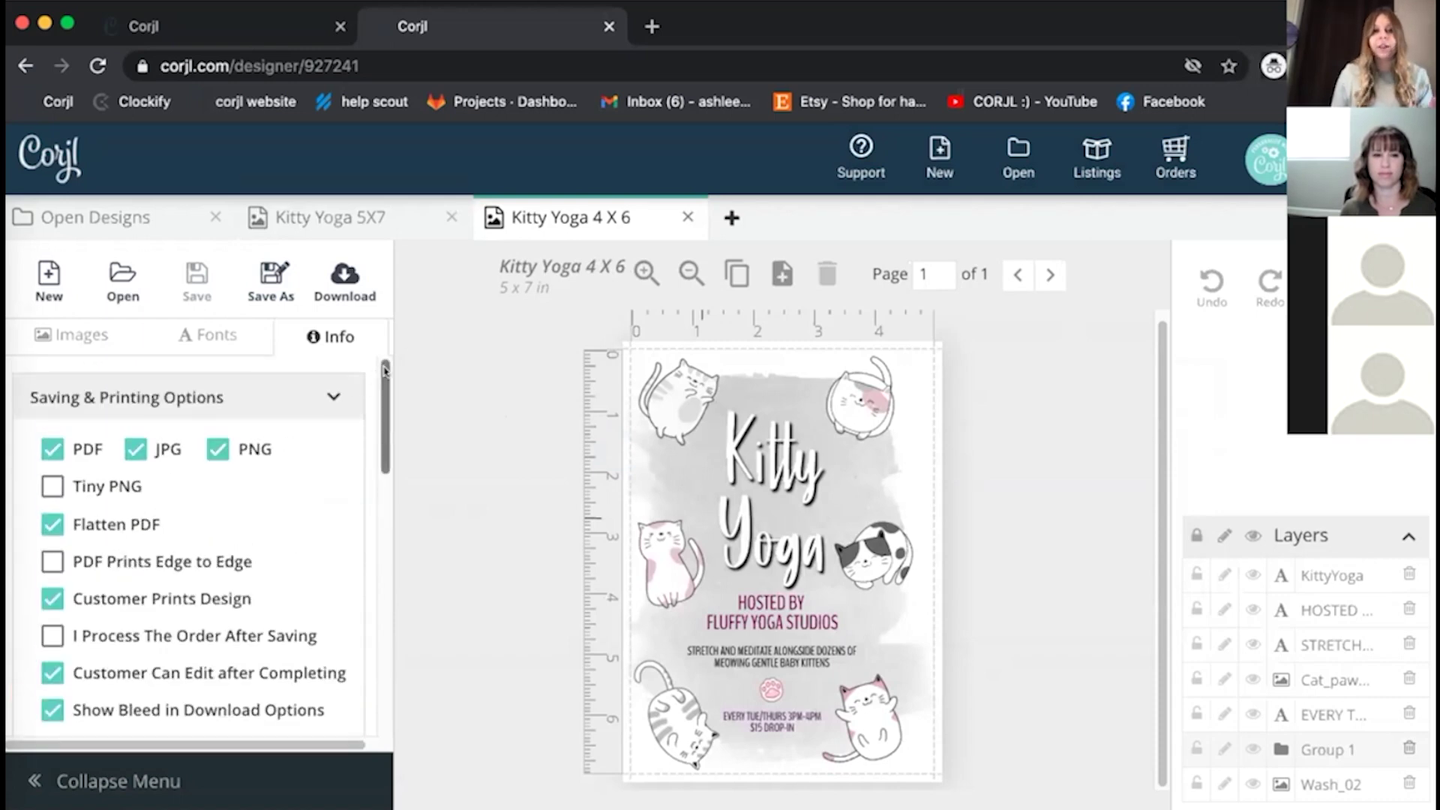
pyautogui.moveTo(383, 370); pyautogui.dragTo(373, 500)
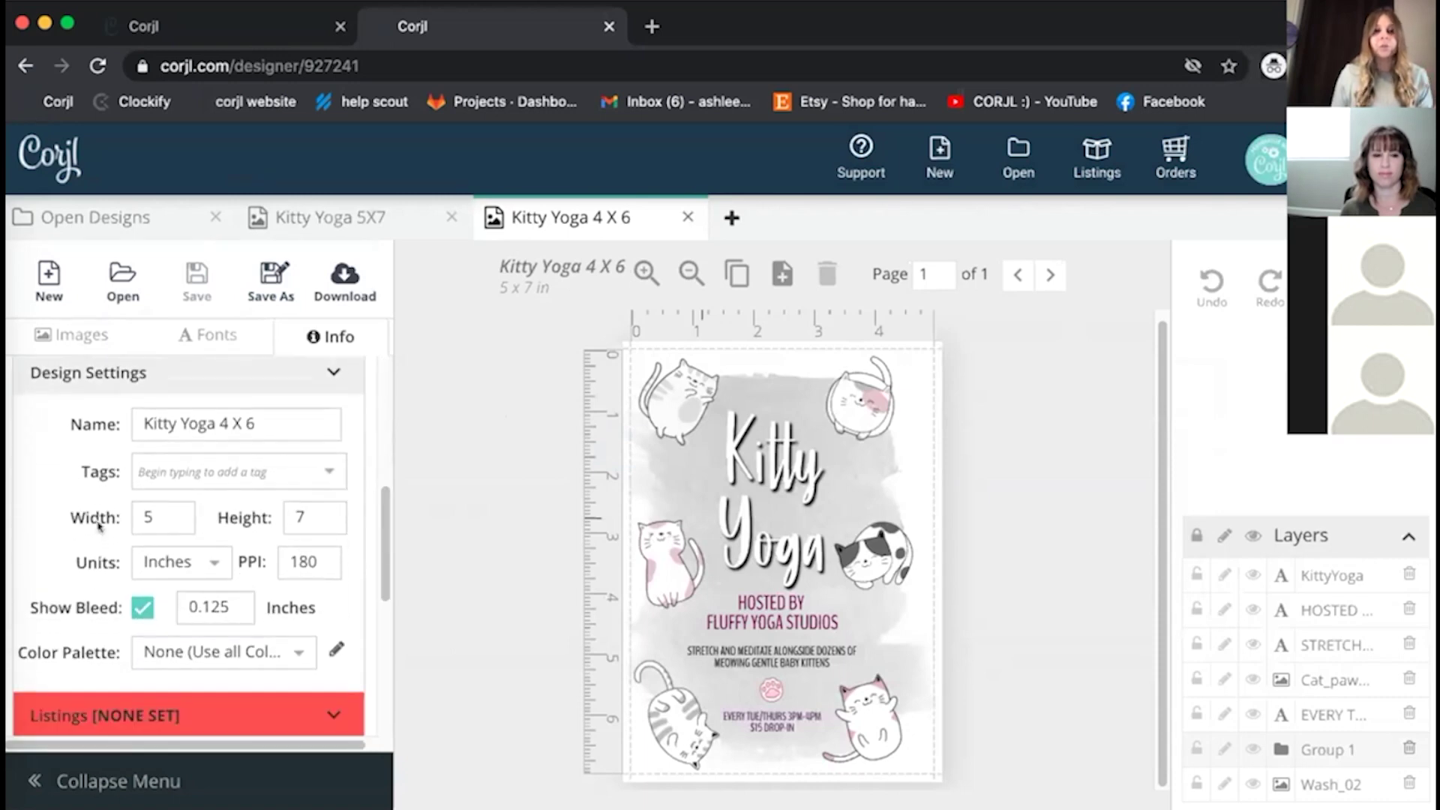
pyautogui.moveTo(156, 511); pyautogui.dragTo(130, 516)
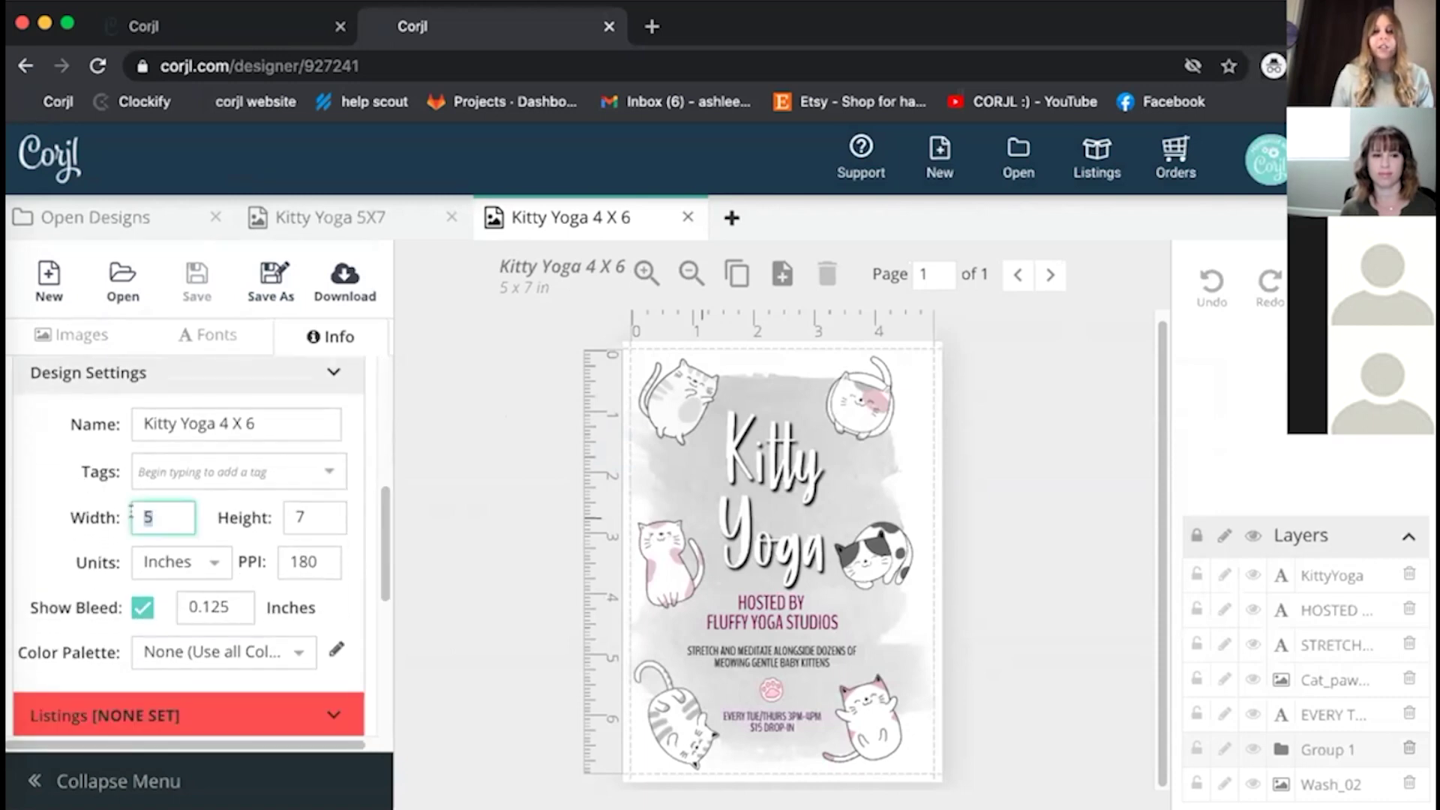
pyautogui.write('4')
pyautogui.moveTo(304, 512); pyautogui.dragTo(292, 512)
pyautogui.write('6')
pyautogui.click(493, 495)
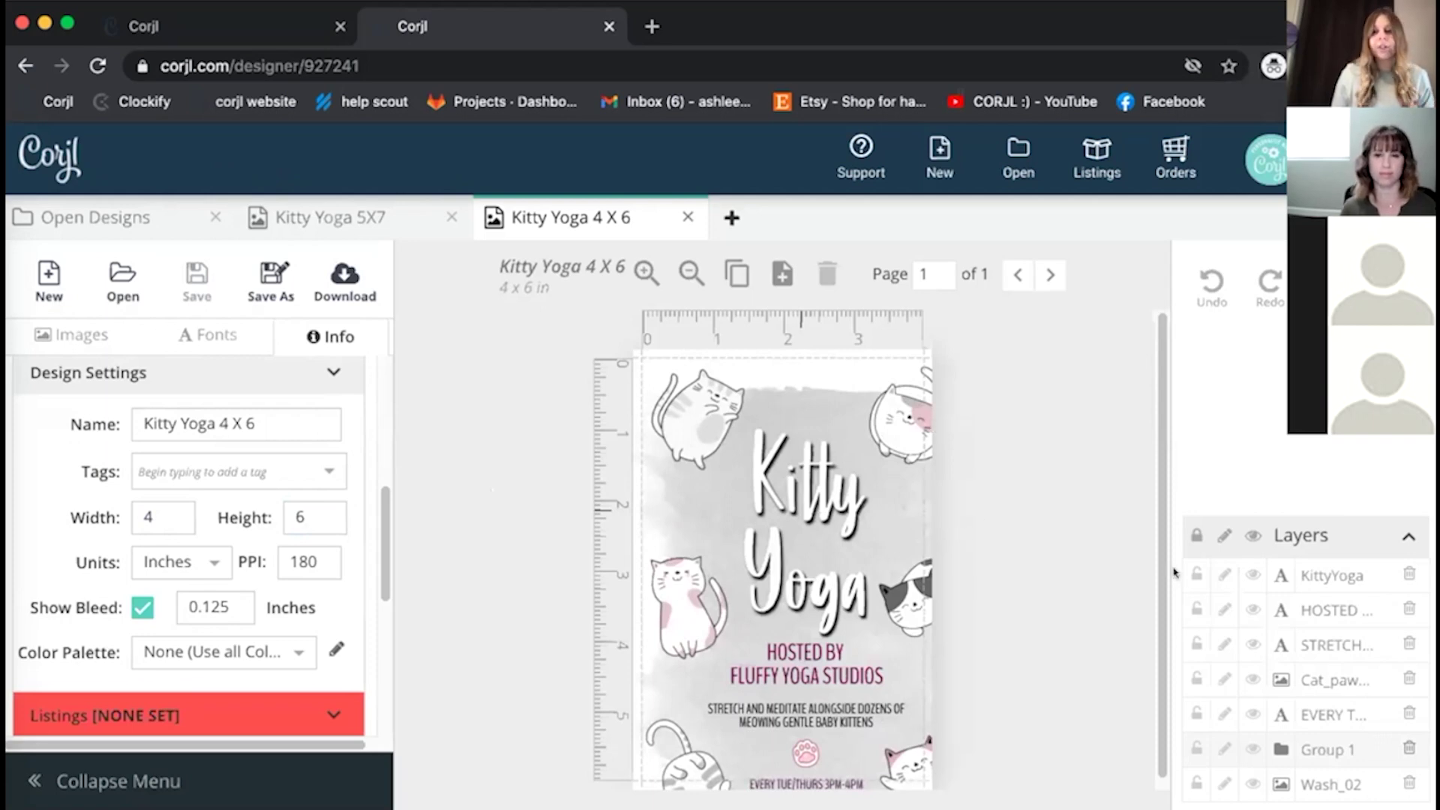
# Ungroup the cat image layers in Group 1.
pyautogui.click(1321, 750)
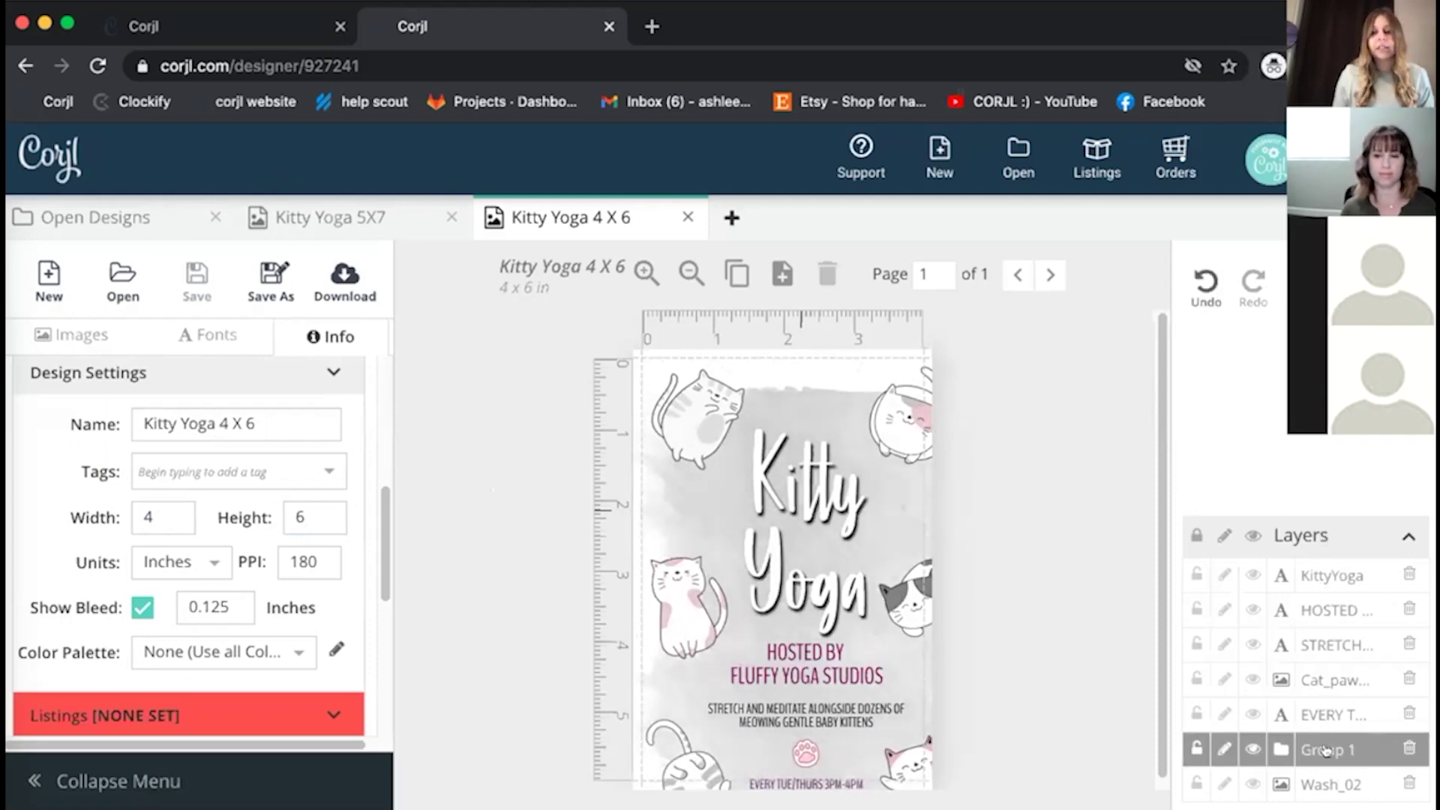
pyautogui.rightClick(1326, 750)
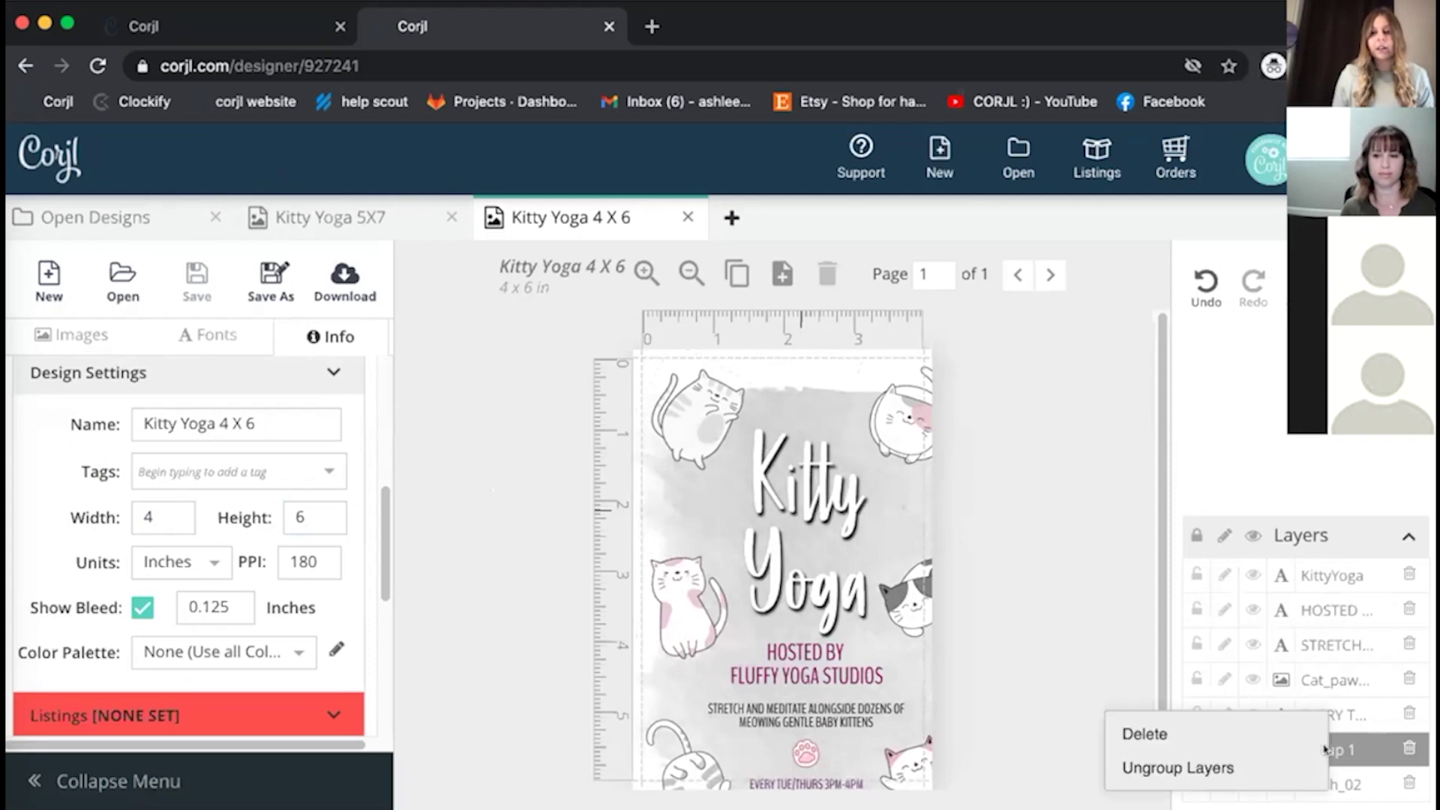
pyautogui.click(1292, 768)
# Scale all layers together, from KittyYoga through Wash_02, down to fit the 4 x 6 in page, and save the design.
pyautogui.click(1326, 402)
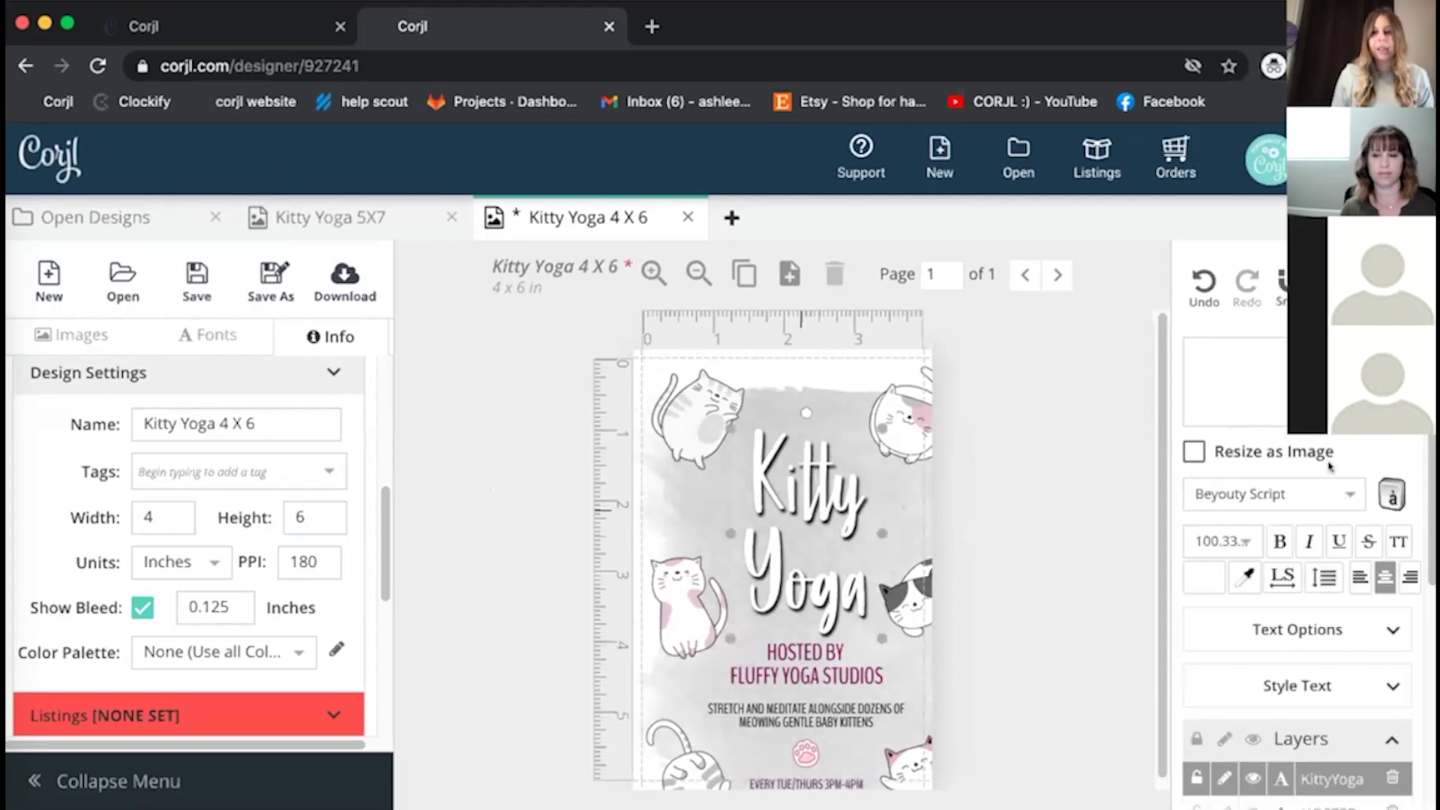
pyautogui.scroll(-5, 1292, 533)
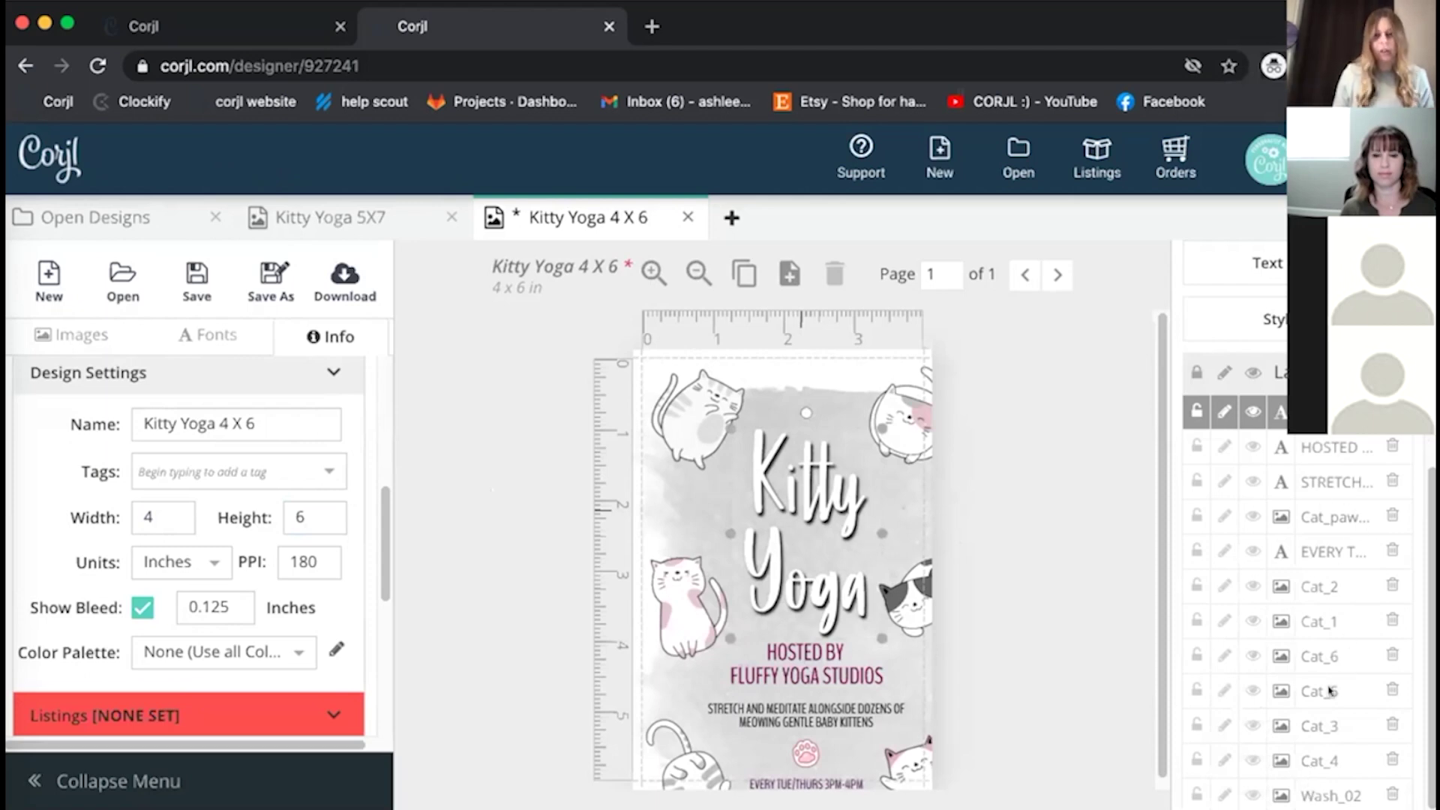
pyautogui.keyDown('shift'); pyautogui.click(1316, 791); pyautogui.keyUp('shift')
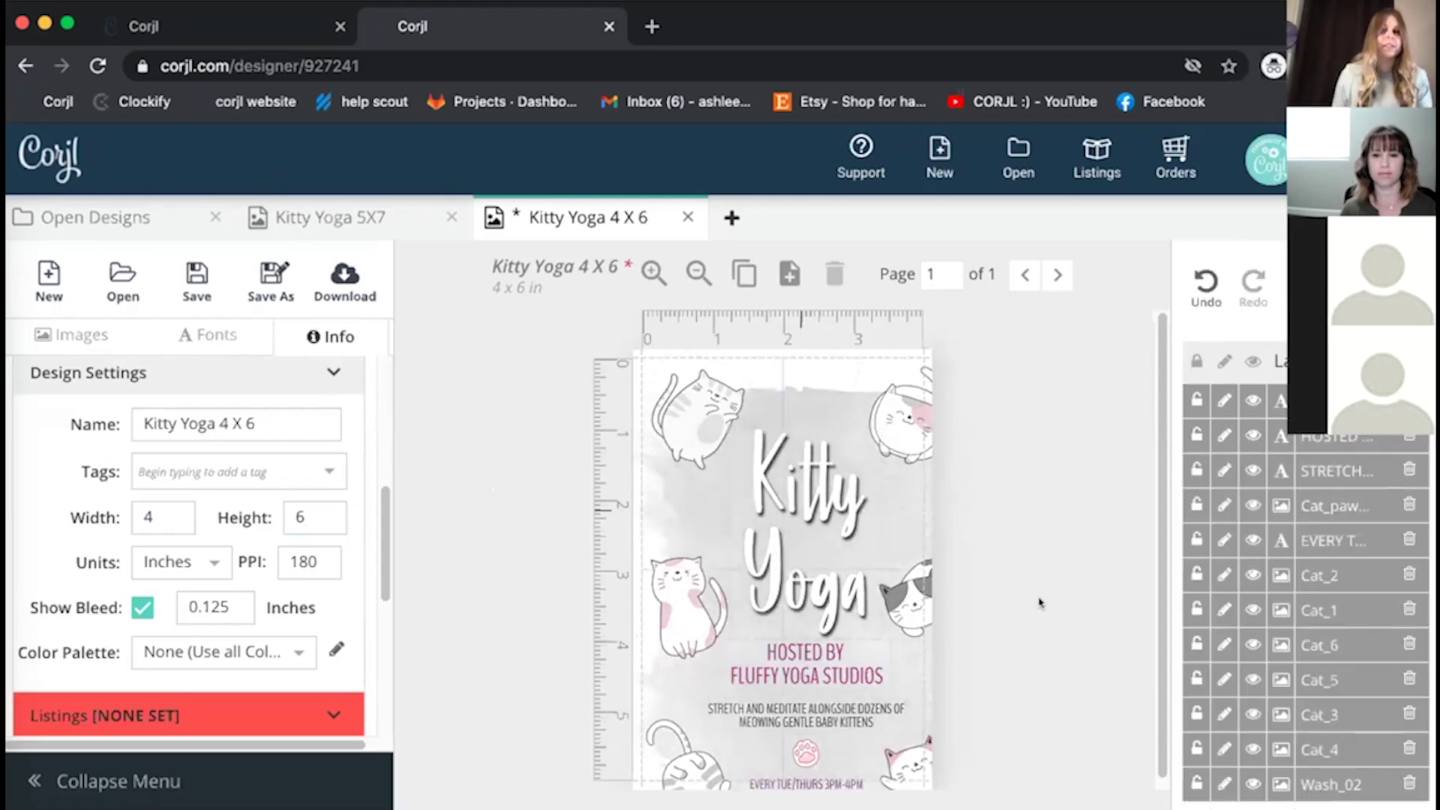
pyautogui.moveTo(803, 699); pyautogui.dragTo(711, 468)
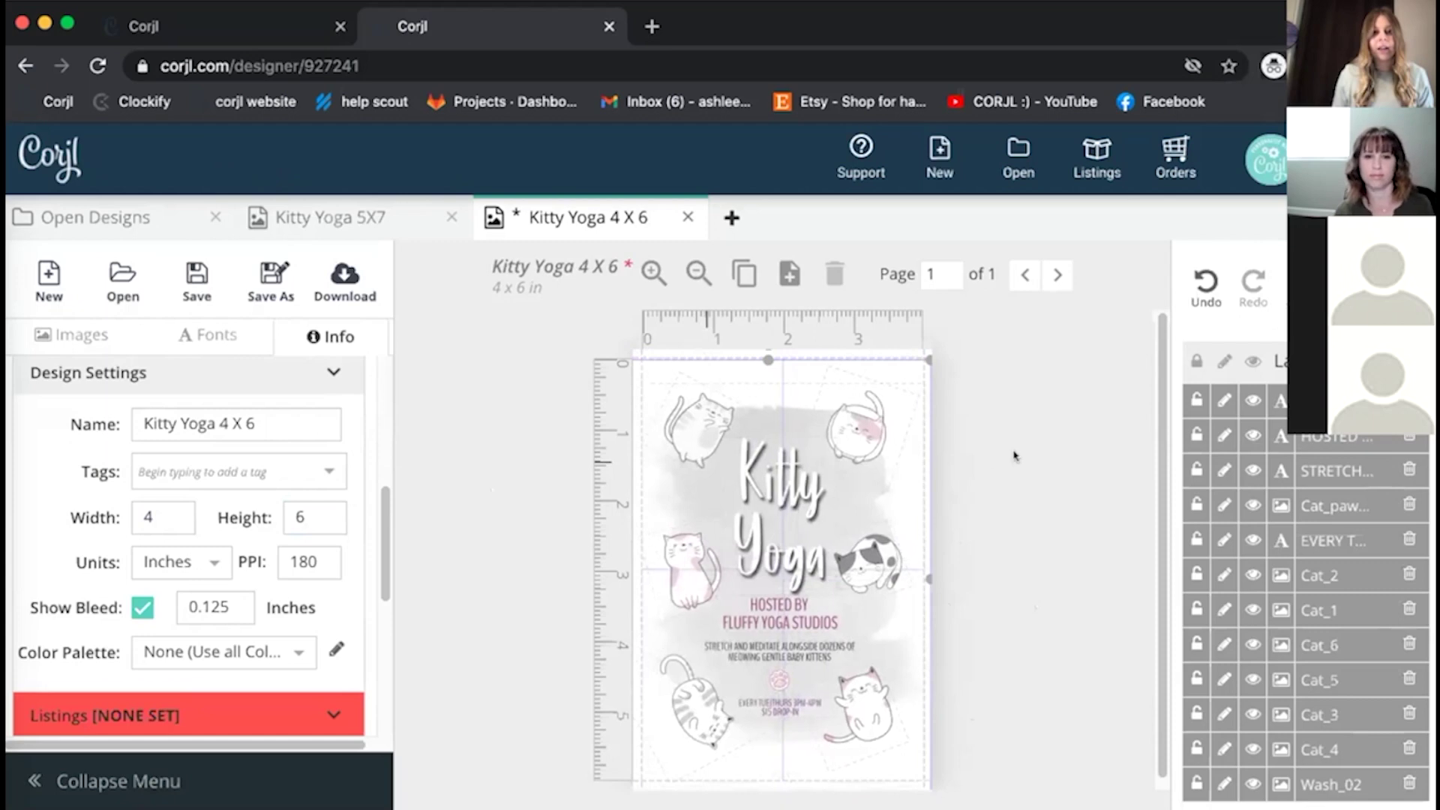
pyautogui.click(1013, 455)
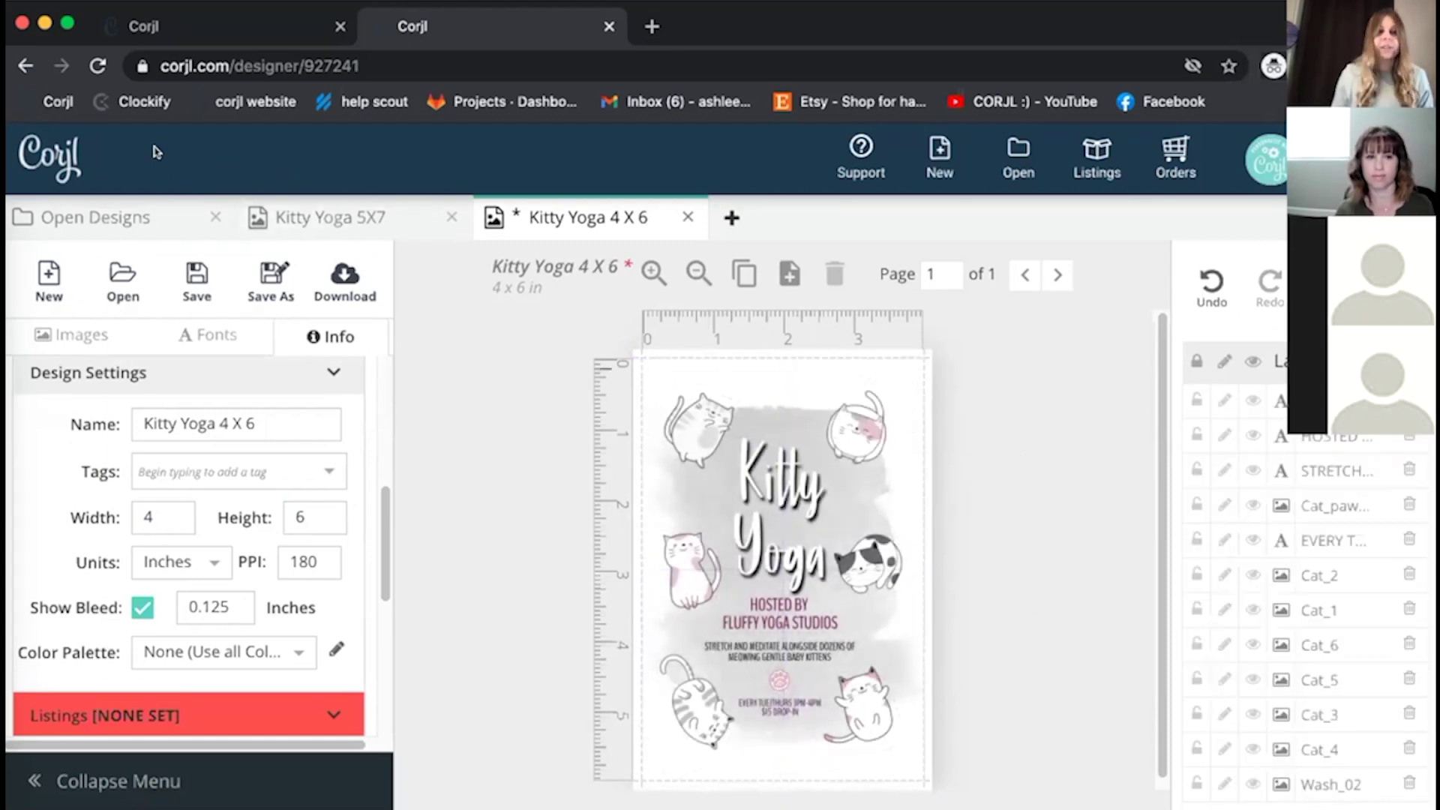
pyautogui.click(186, 281)
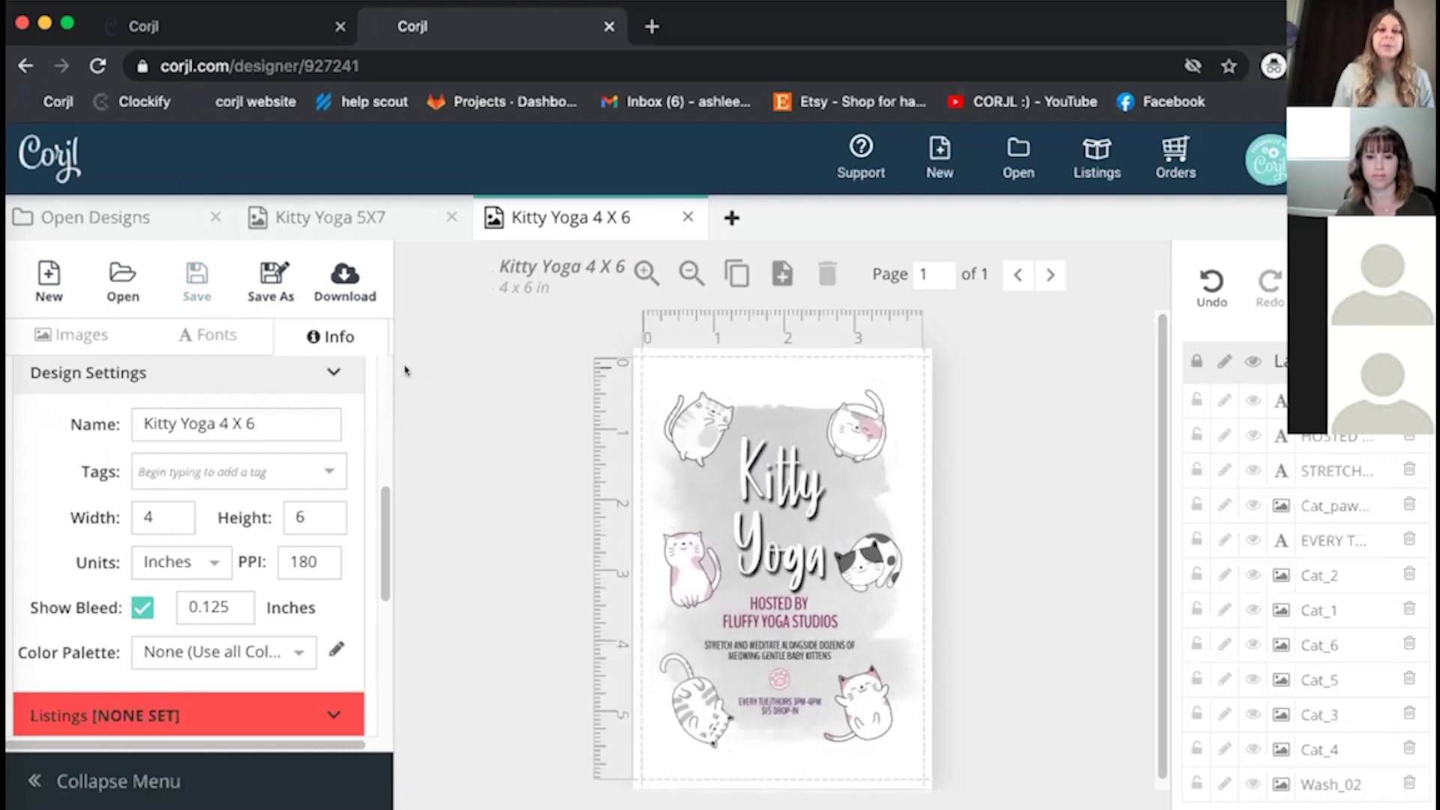
# Save a copy of the 4 x 6 design under the name Kitty Yoga 8 X 10.
pyautogui.click(268, 284)
pyautogui.write('Kitty Yoga 8 X')
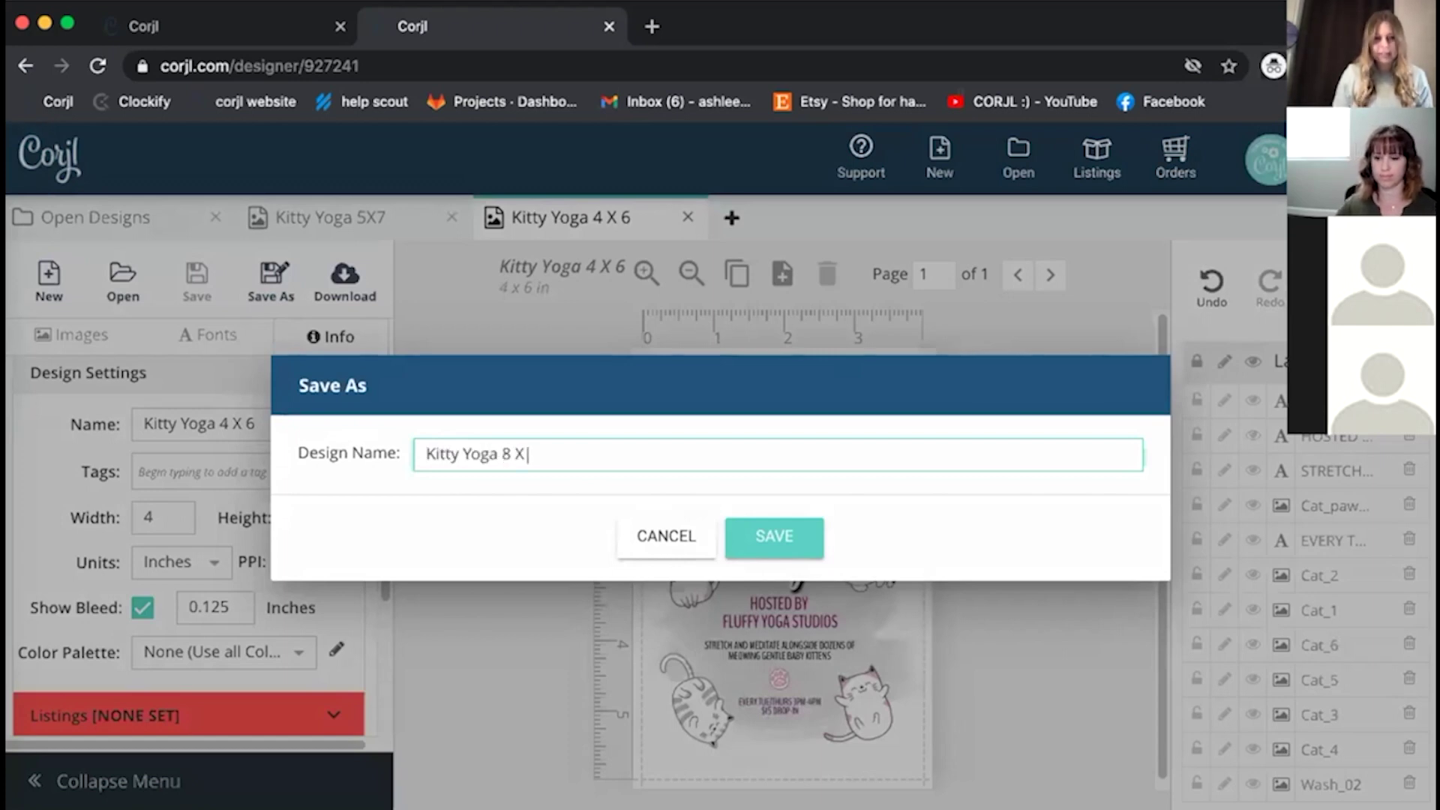
pyautogui.write(' 10')
pyautogui.click(731, 533)
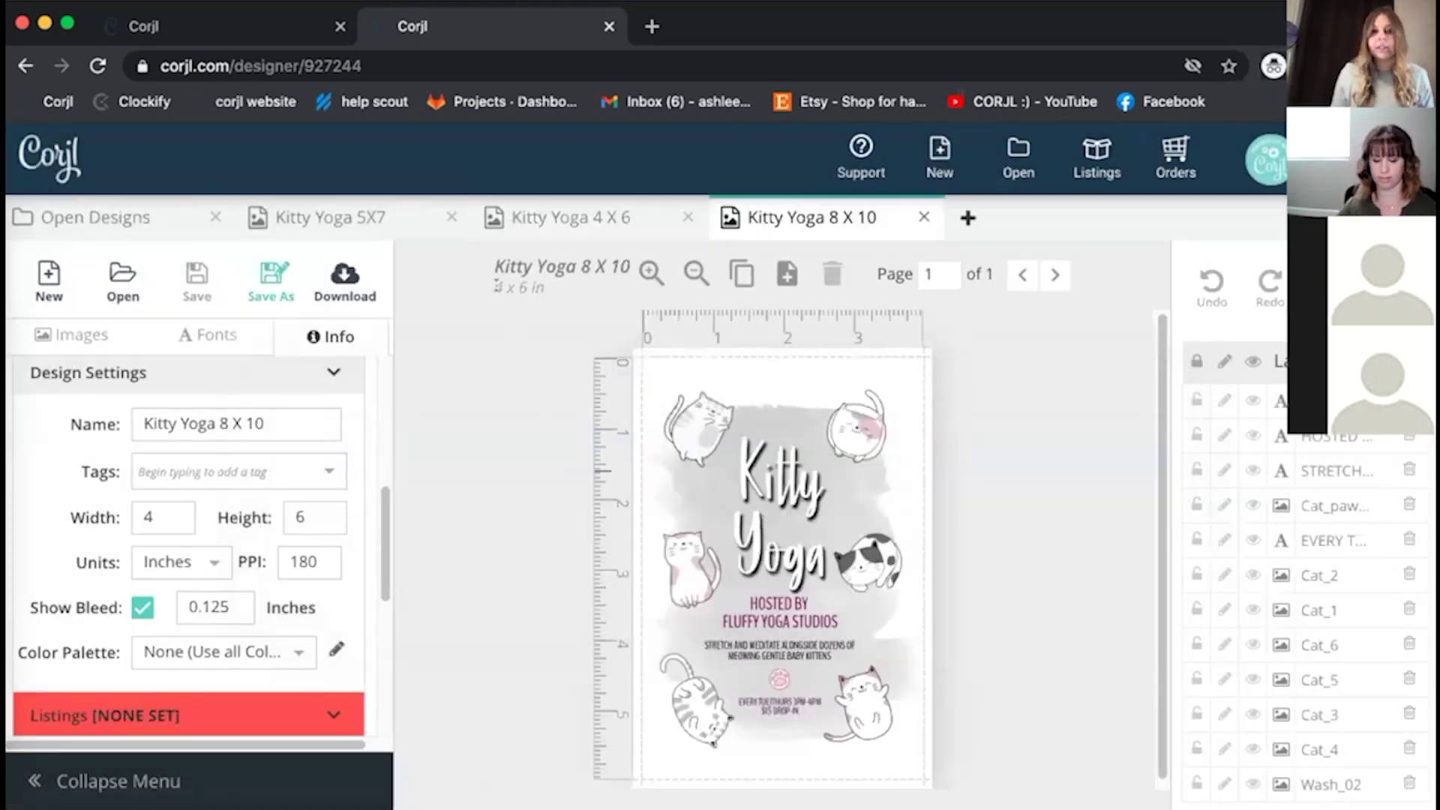
# Set the Kitty Yoga 8 X 10 design's width to 8 inches and its height to 10 inches.
pyautogui.moveTo(495, 286); pyautogui.dragTo(566, 296)
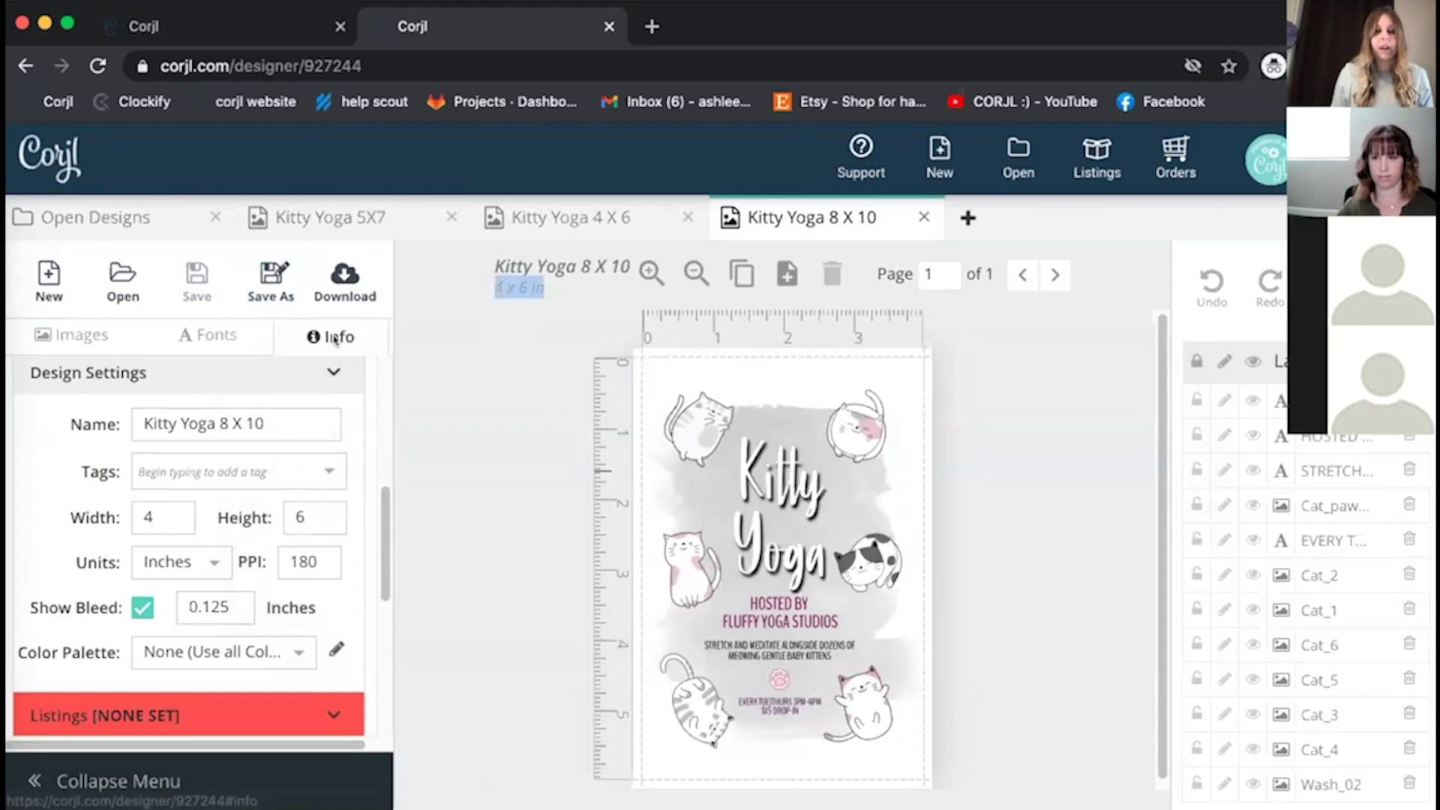
pyautogui.moveTo(166, 516); pyautogui.dragTo(135, 512)
pyautogui.write('8')
pyautogui.moveTo(314, 513); pyautogui.dragTo(281, 514)
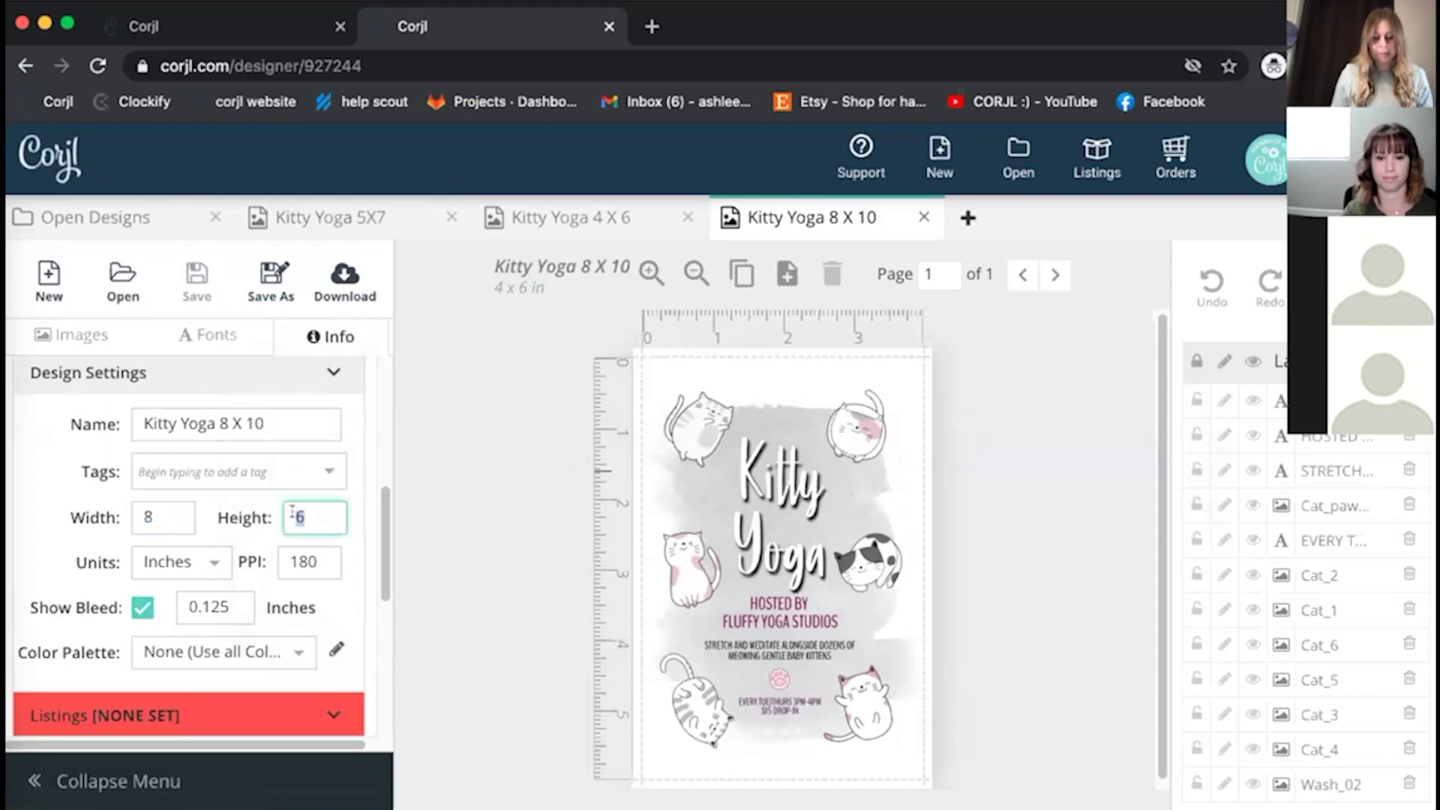
pyautogui.write('10')
pyautogui.click(409, 465)
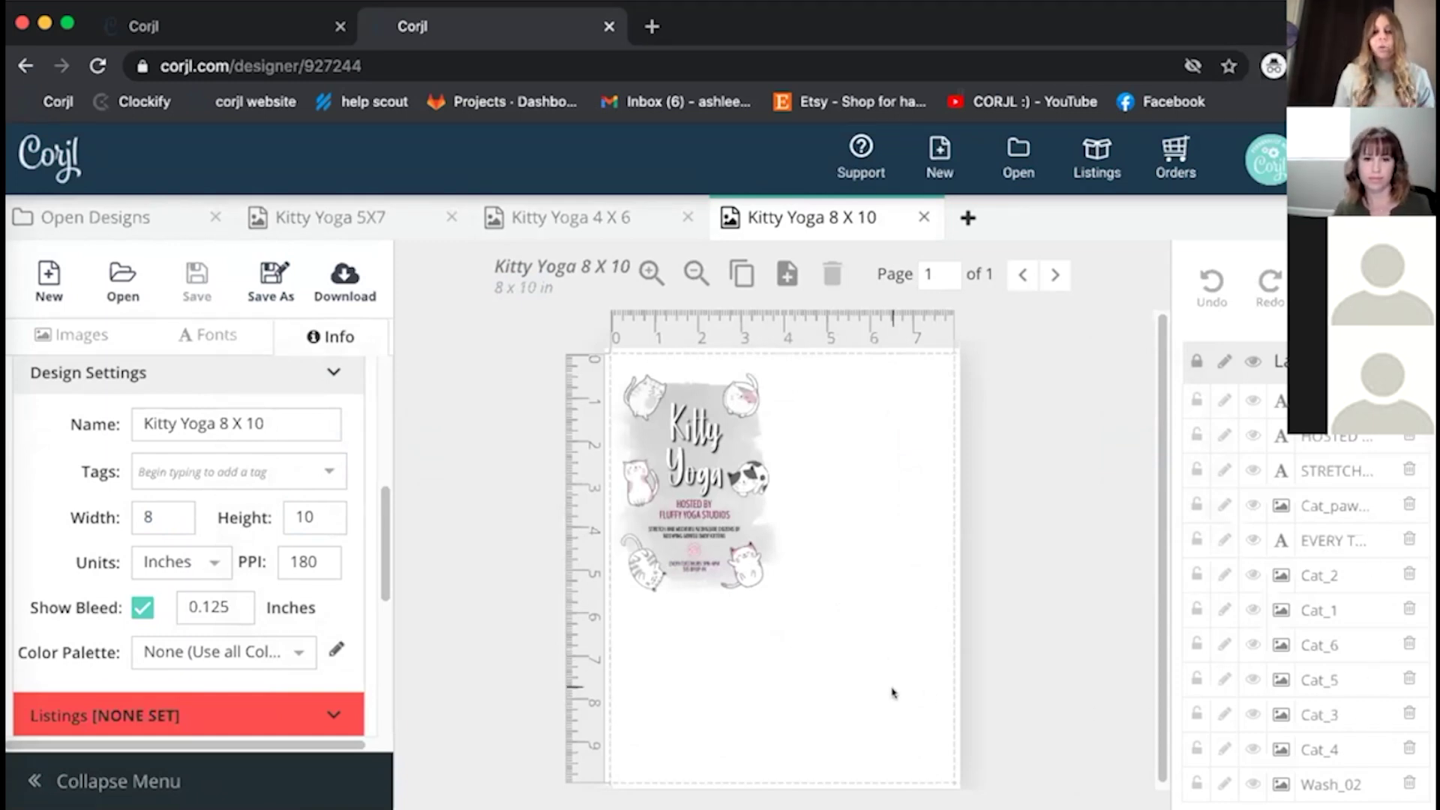
# Select all the artwork on the page and enlarge it together to fill the 8 x 10 in page.
pyautogui.moveTo(911, 724); pyautogui.dragTo(609, 356)
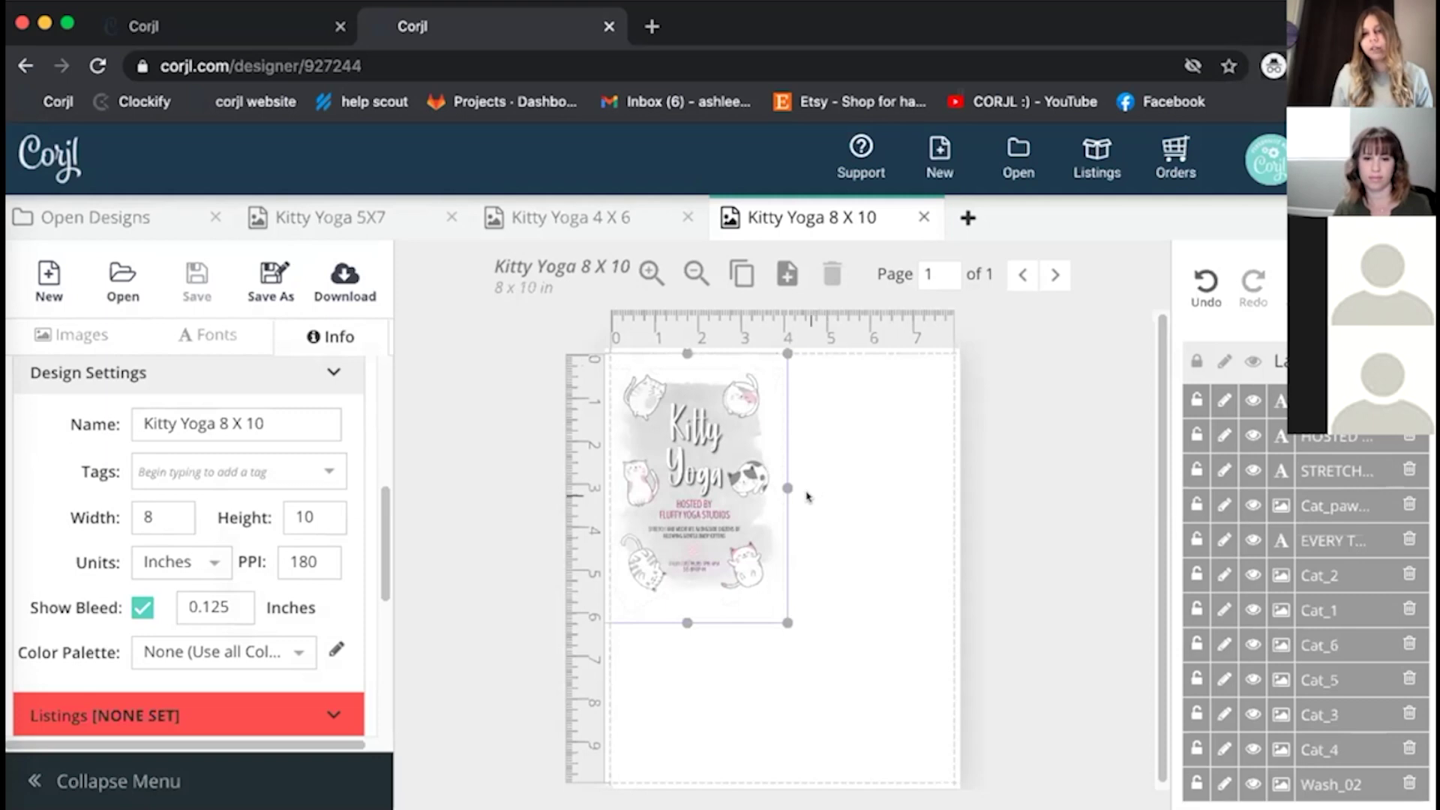
pyautogui.moveTo(788, 623); pyautogui.dragTo(928, 797)
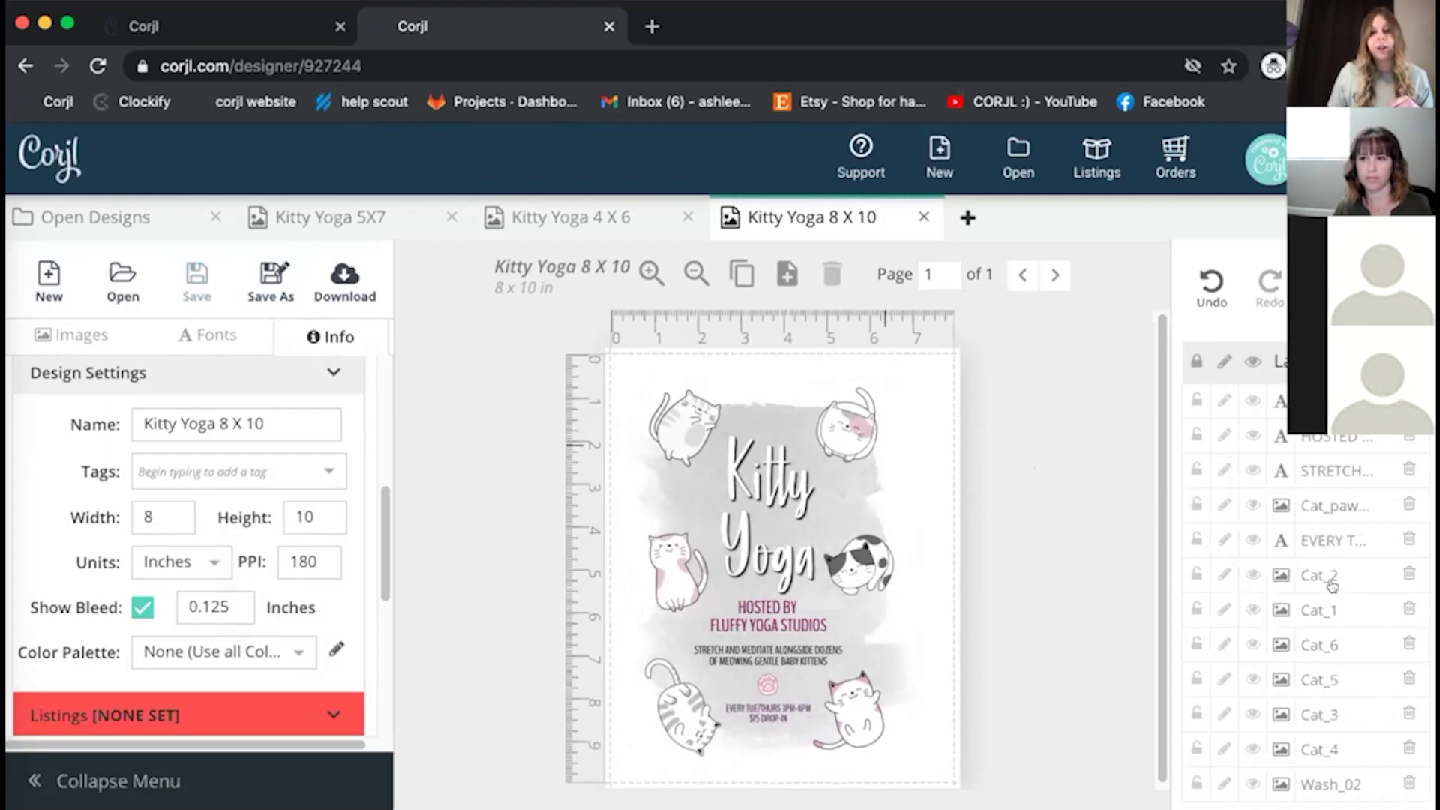
pyautogui.click(761, 429)
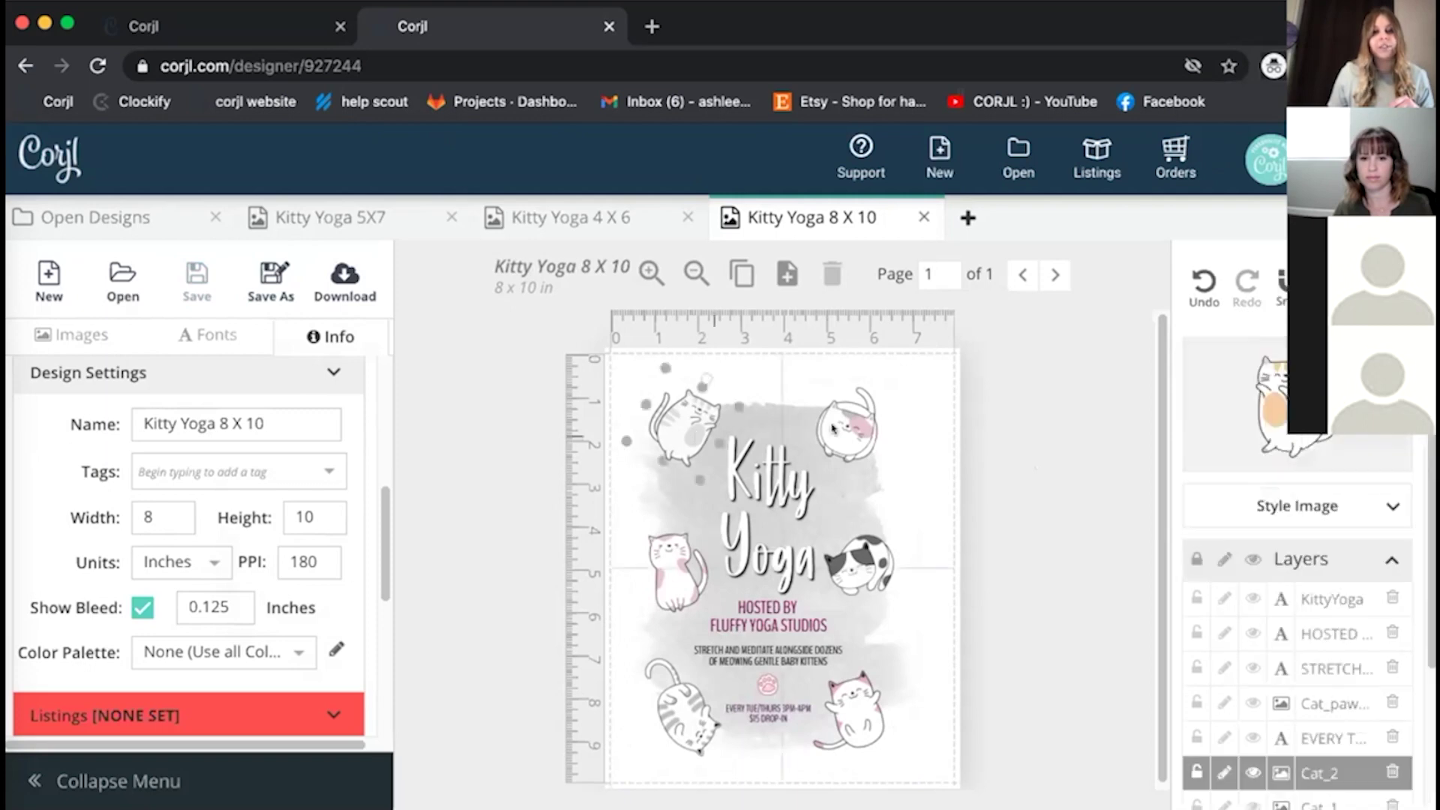
pyautogui.click(1087, 480)
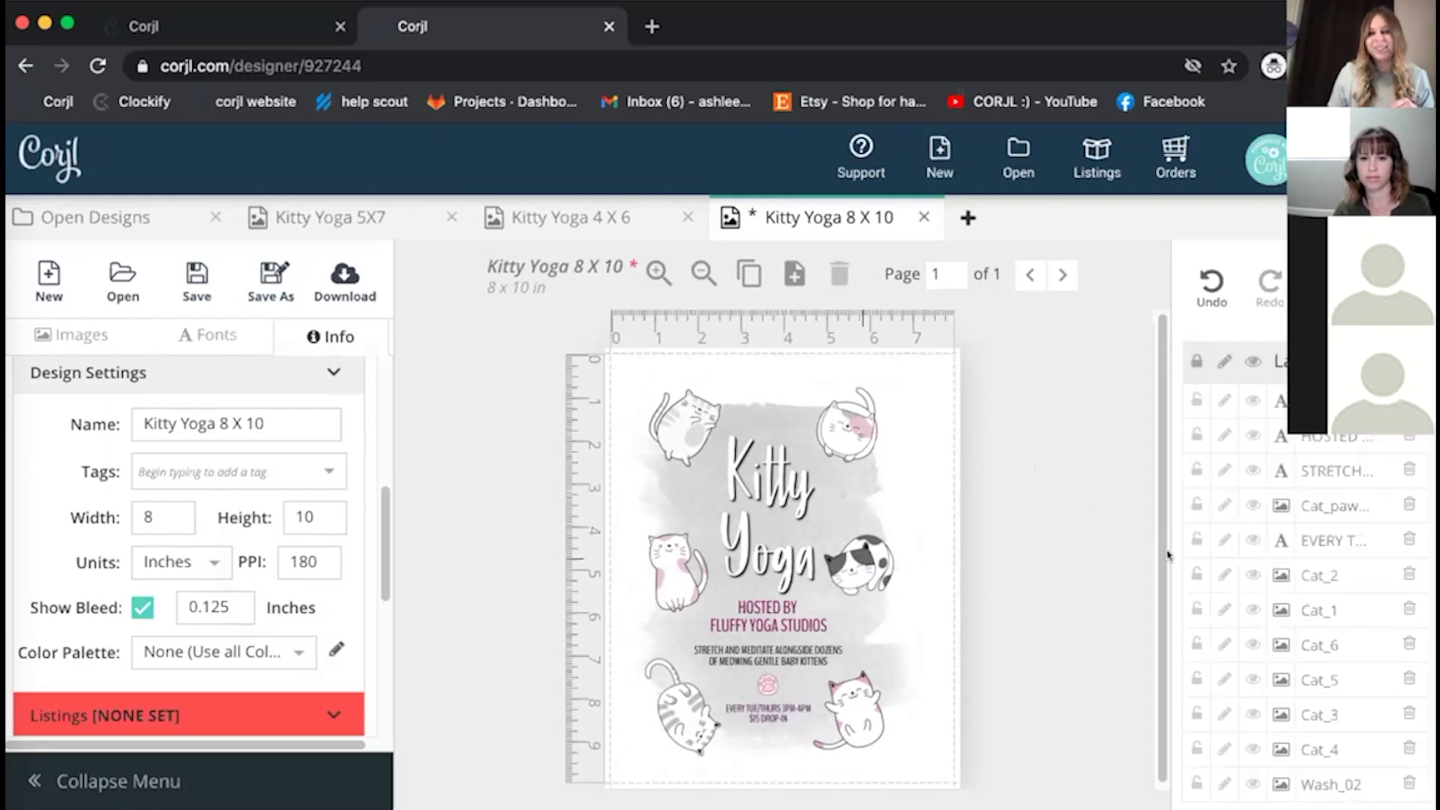
# Group the six cat image layers, from Cat_2 through Cat_4.
pyautogui.click(1326, 575)
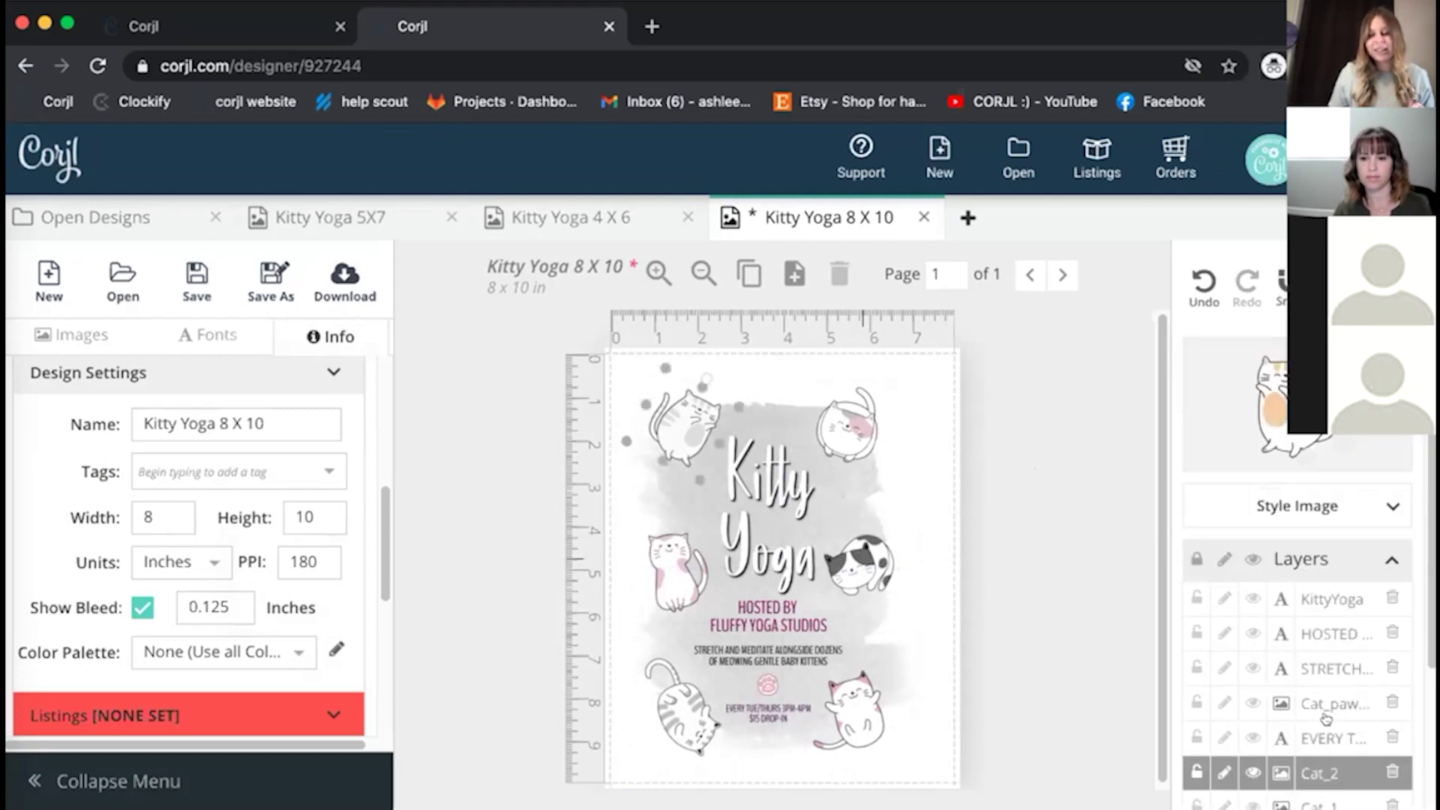
pyautogui.scroll(-3, 1323, 727)
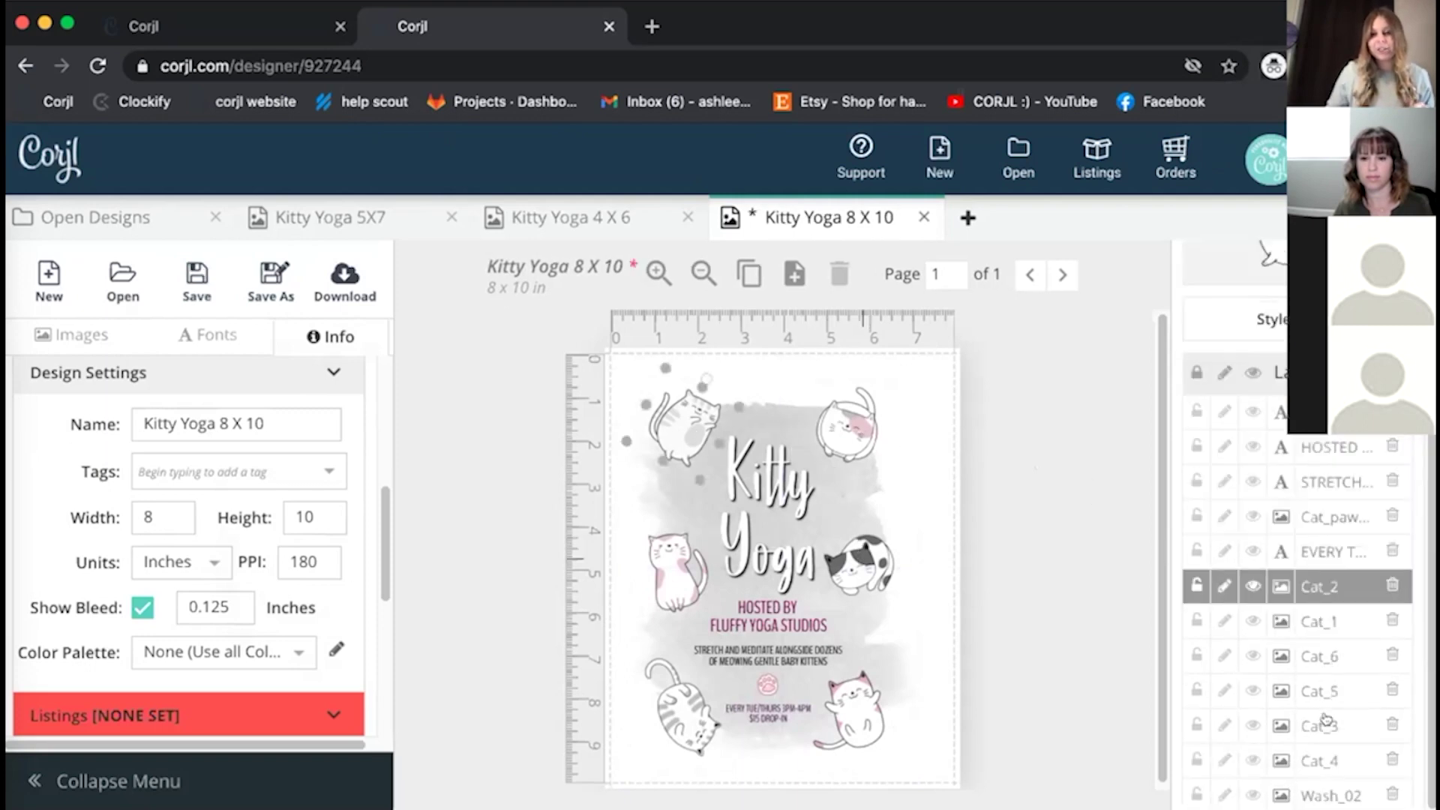
pyautogui.keyDown('shift'); pyautogui.click(1318, 755); pyautogui.keyUp('shift')
pyautogui.rightClick(1301, 676)
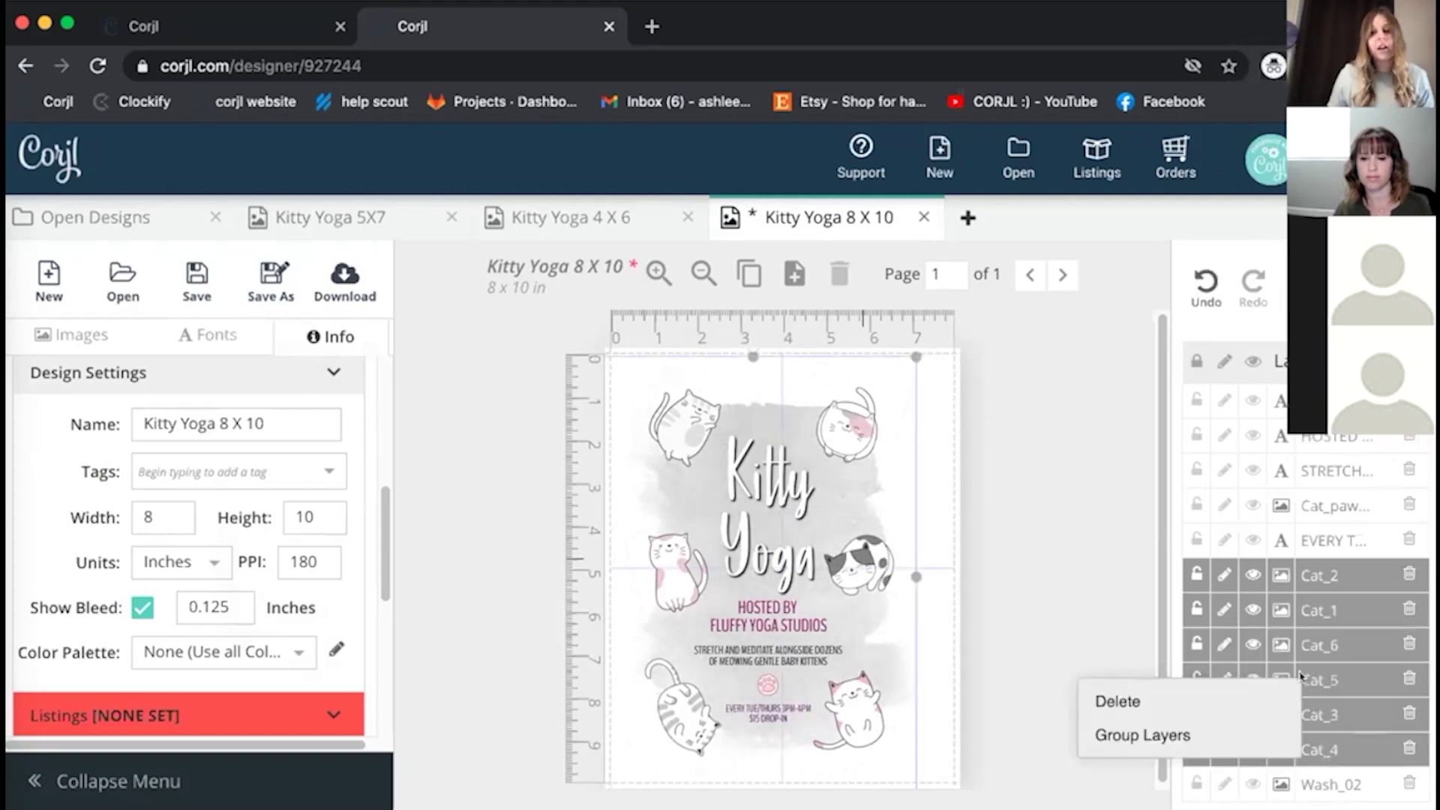
pyautogui.click(1161, 734)
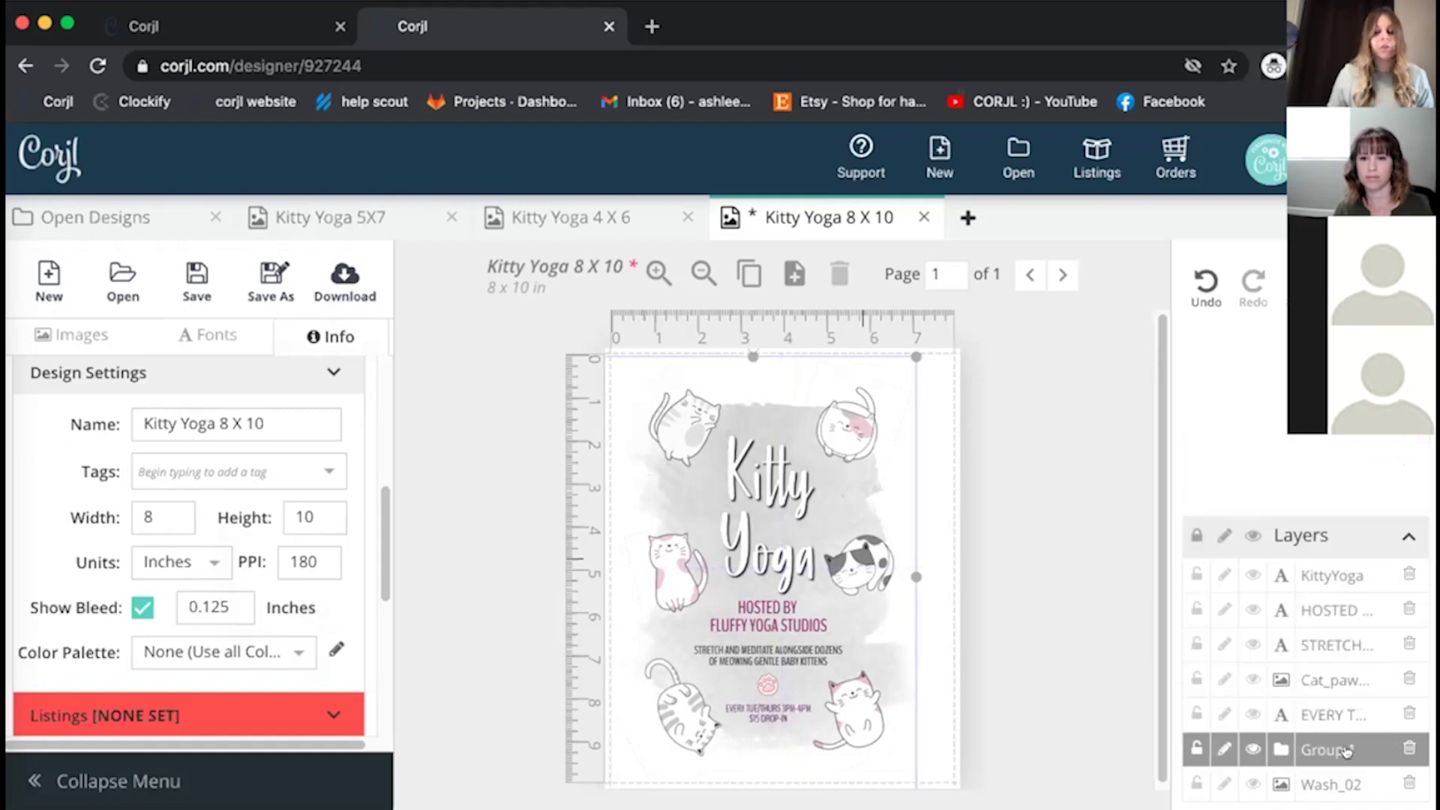
# Rename the cat layer group as Cat Images and save the 8 x 10 design.
pyautogui.doubleClick(1318, 749)
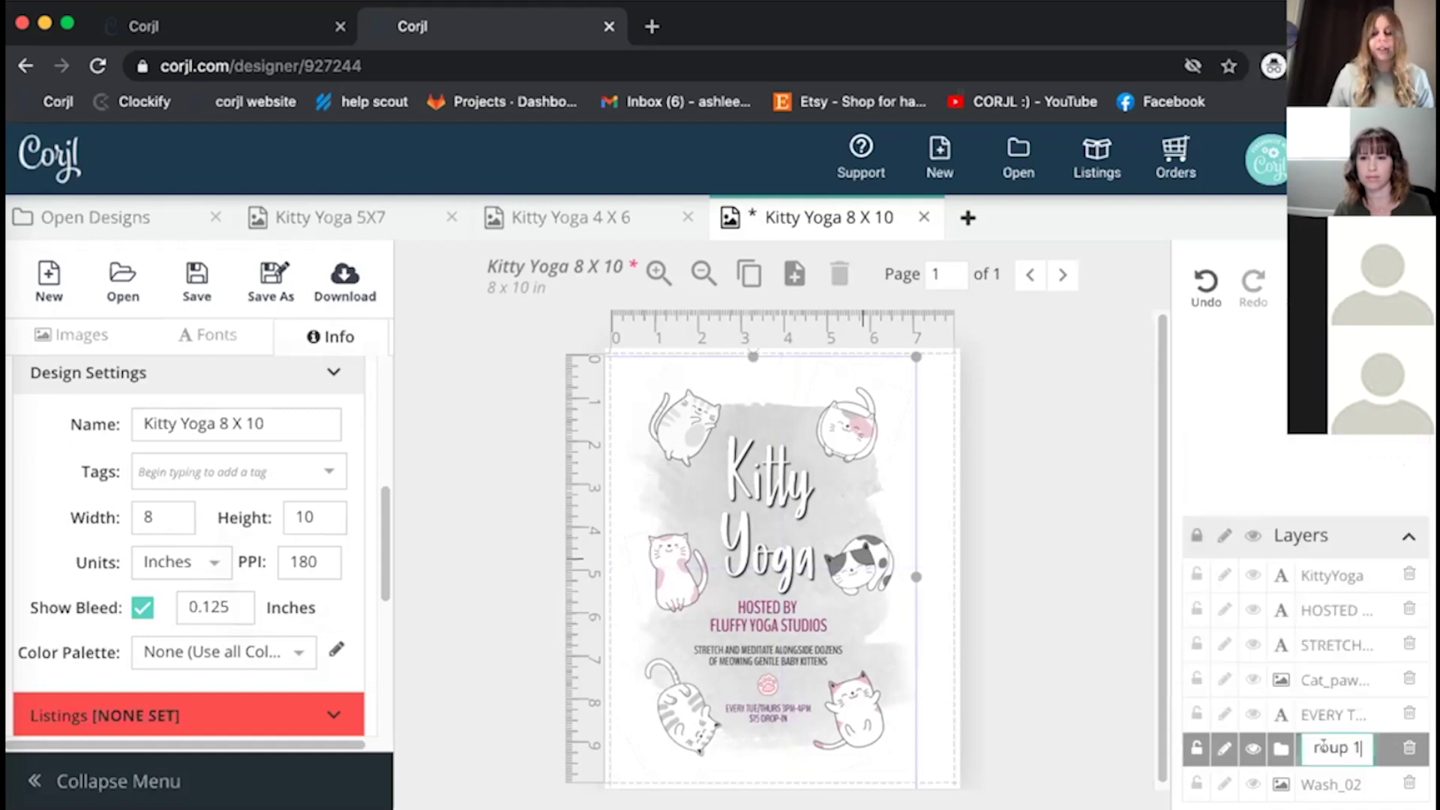
pyautogui.press('BackSpace')
pyautogui.press('BackSpace')
pyautogui.press('BackSpace')
pyautogui.press('BackSpace')
pyautogui.press('BackSpace')
pyautogui.press('BackSpace')
pyautogui.write('cat images')
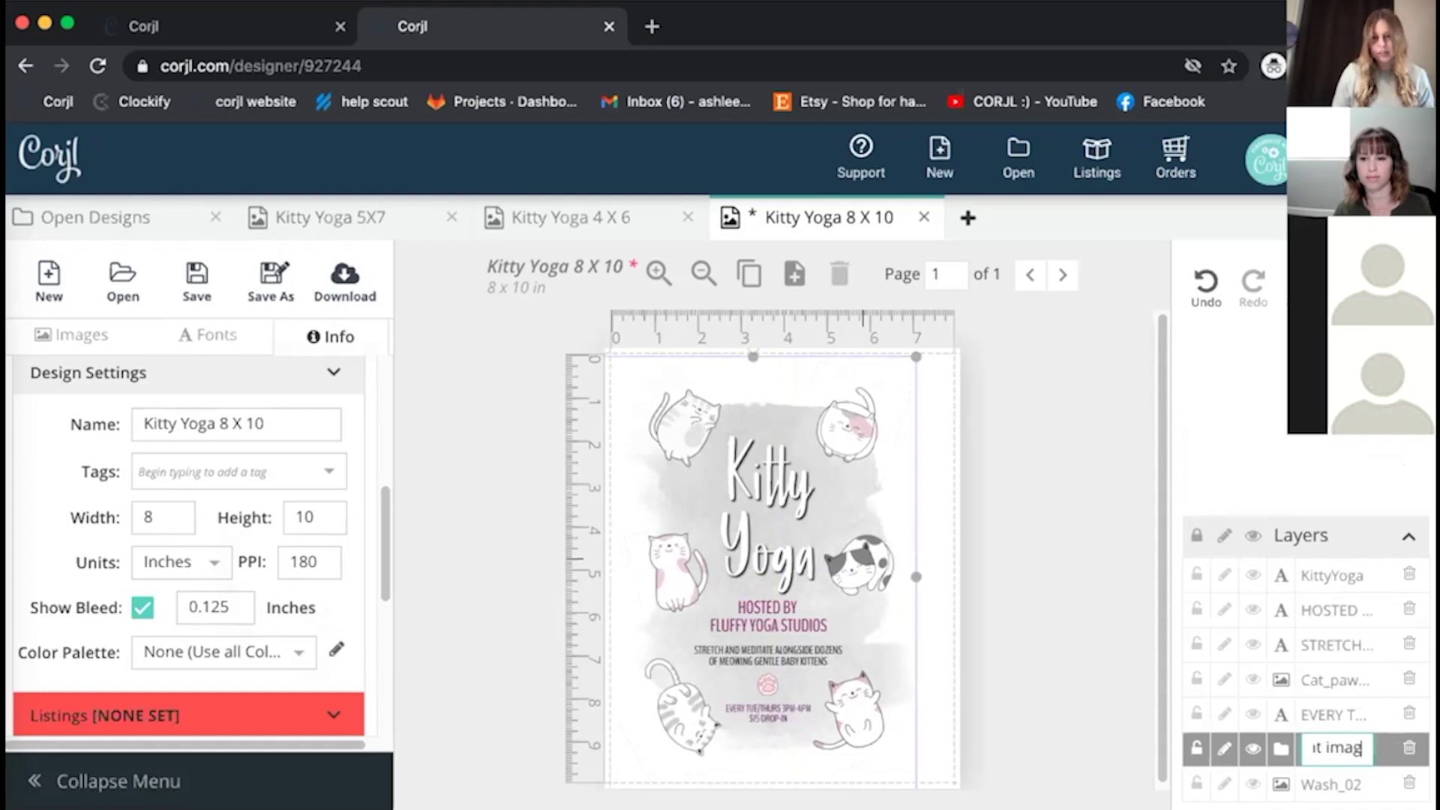
pyautogui.click(1053, 518)
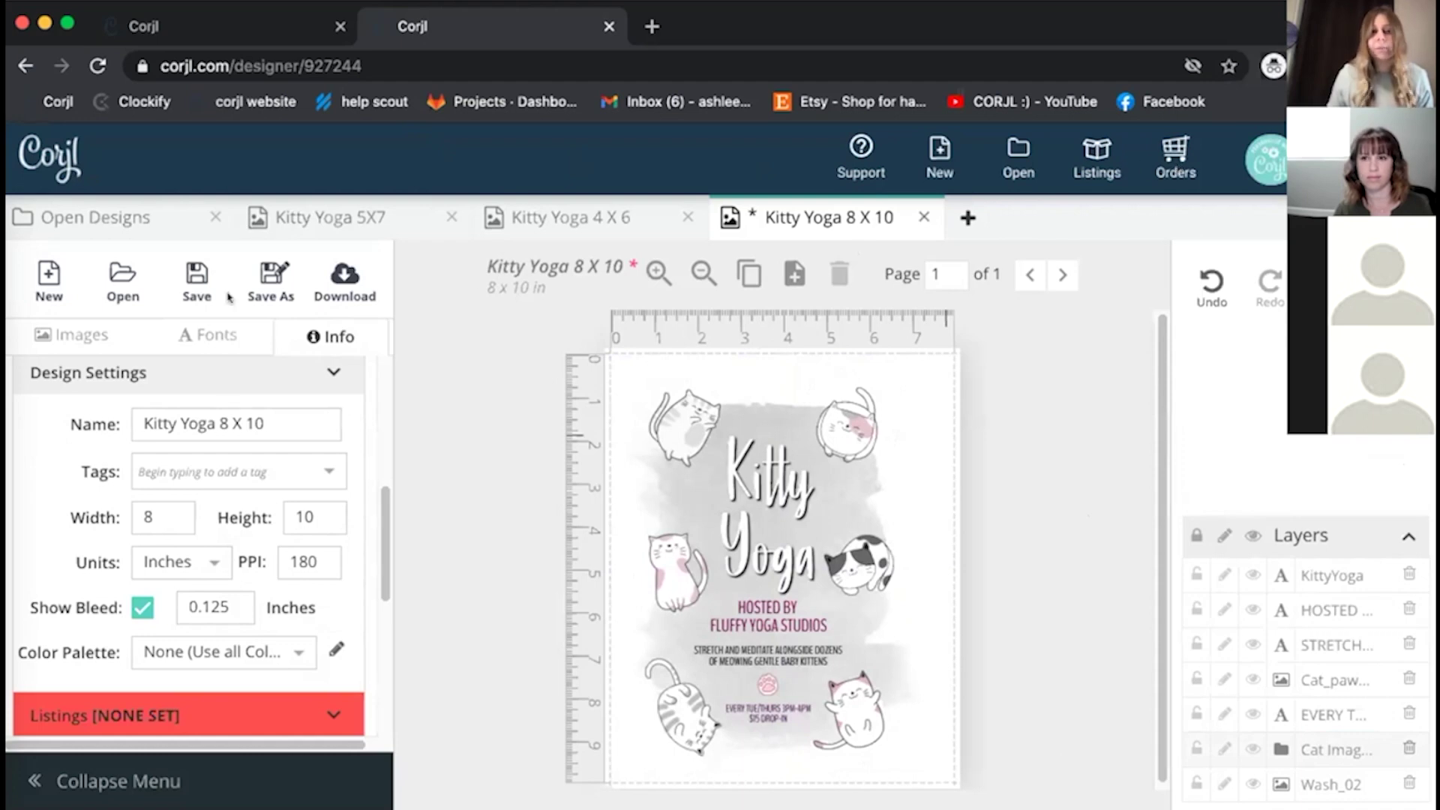
pyautogui.click(192, 278)
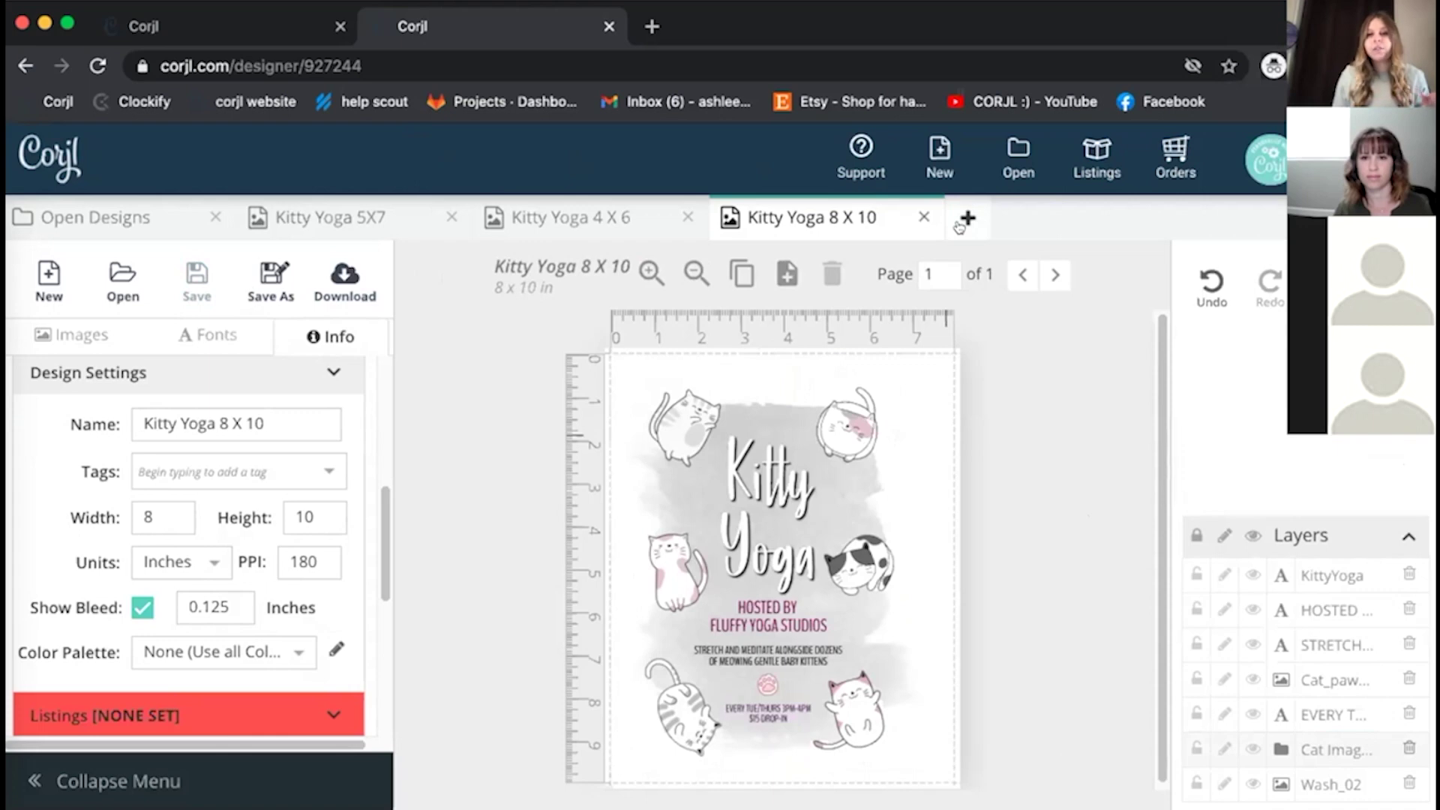
# Open the design listings in a new designer tab.
pyautogui.click(964, 221)
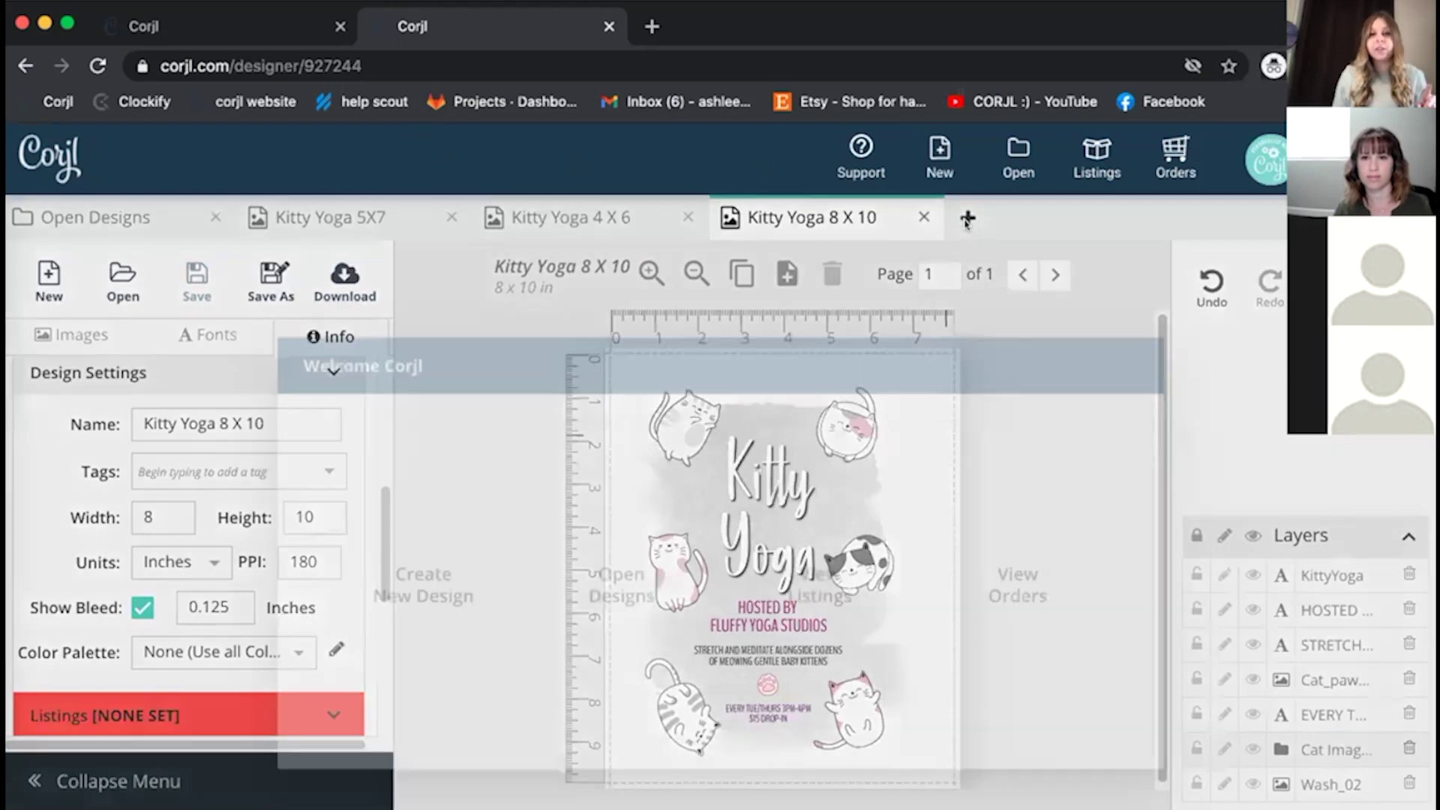
pyautogui.click(840, 447)
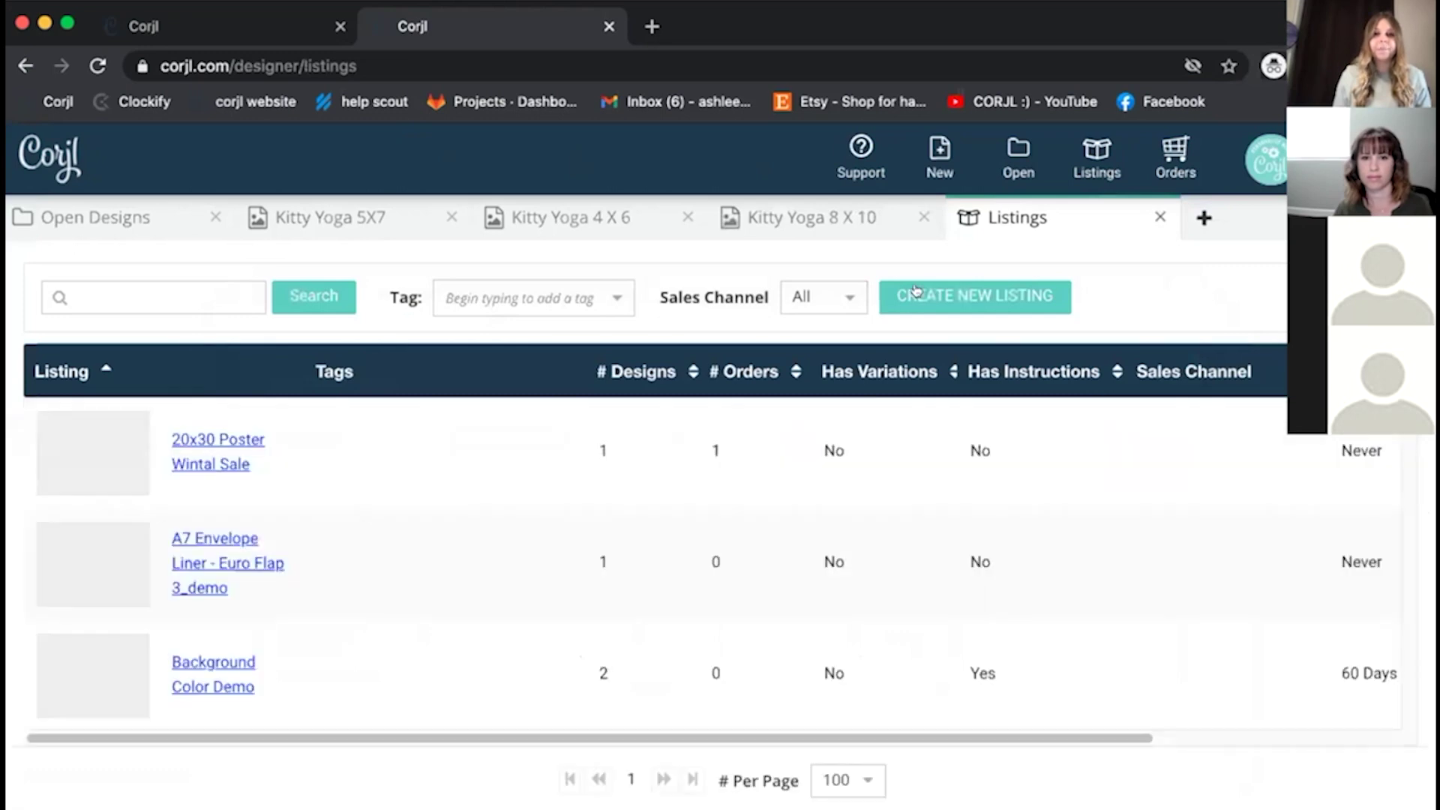
# Create a new listing named Kitty Yoga.
pyautogui.click(915, 291)
pyautogui.write('kITTY')
pyautogui.press('BackSpace')
pyautogui.press('BackSpace')
pyautogui.press('BackSpace')
pyautogui.press('BackSpace')
pyautogui.press('BackSpace')
pyautogui.write('Kitt')
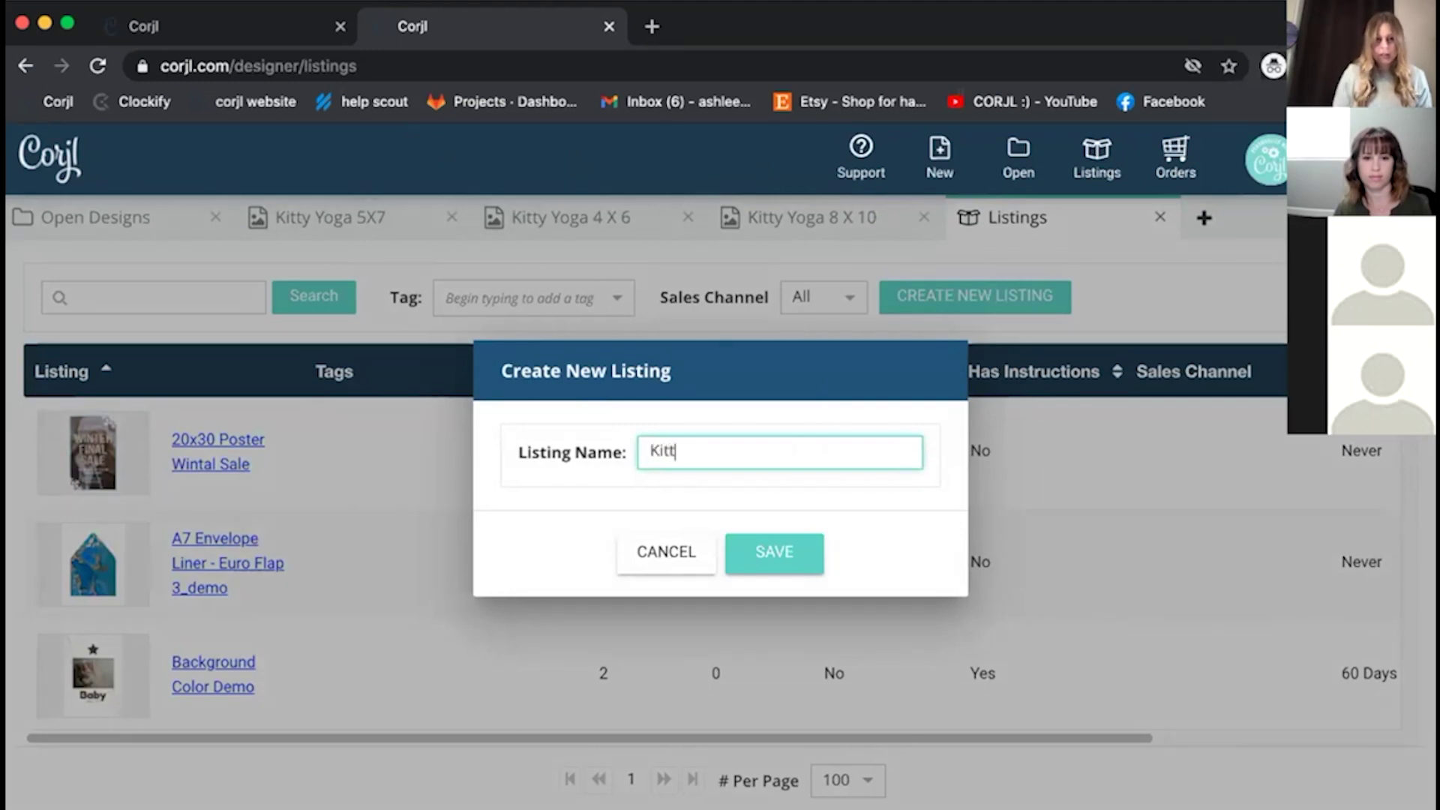
pyautogui.write('y Yo')
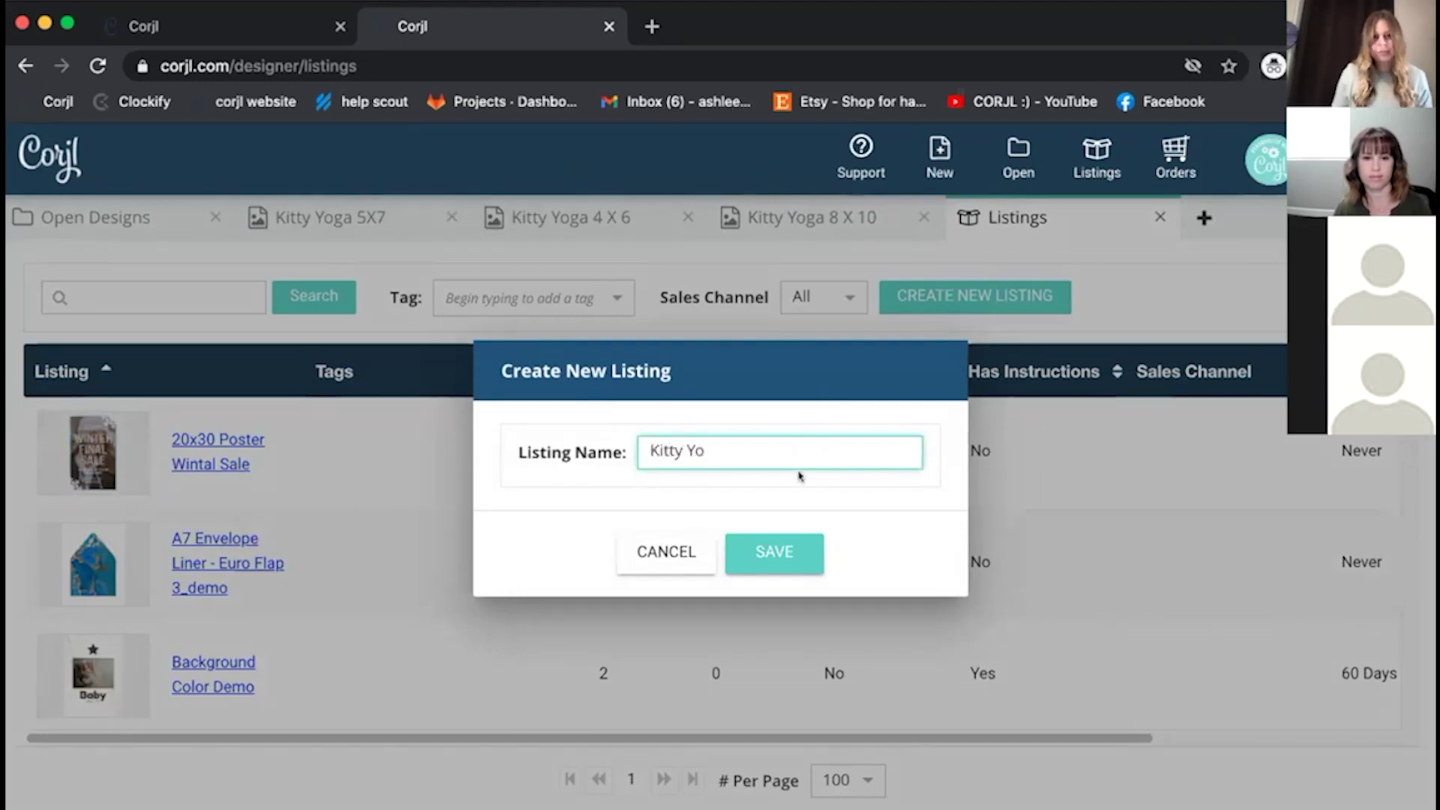
pyautogui.write('ga')
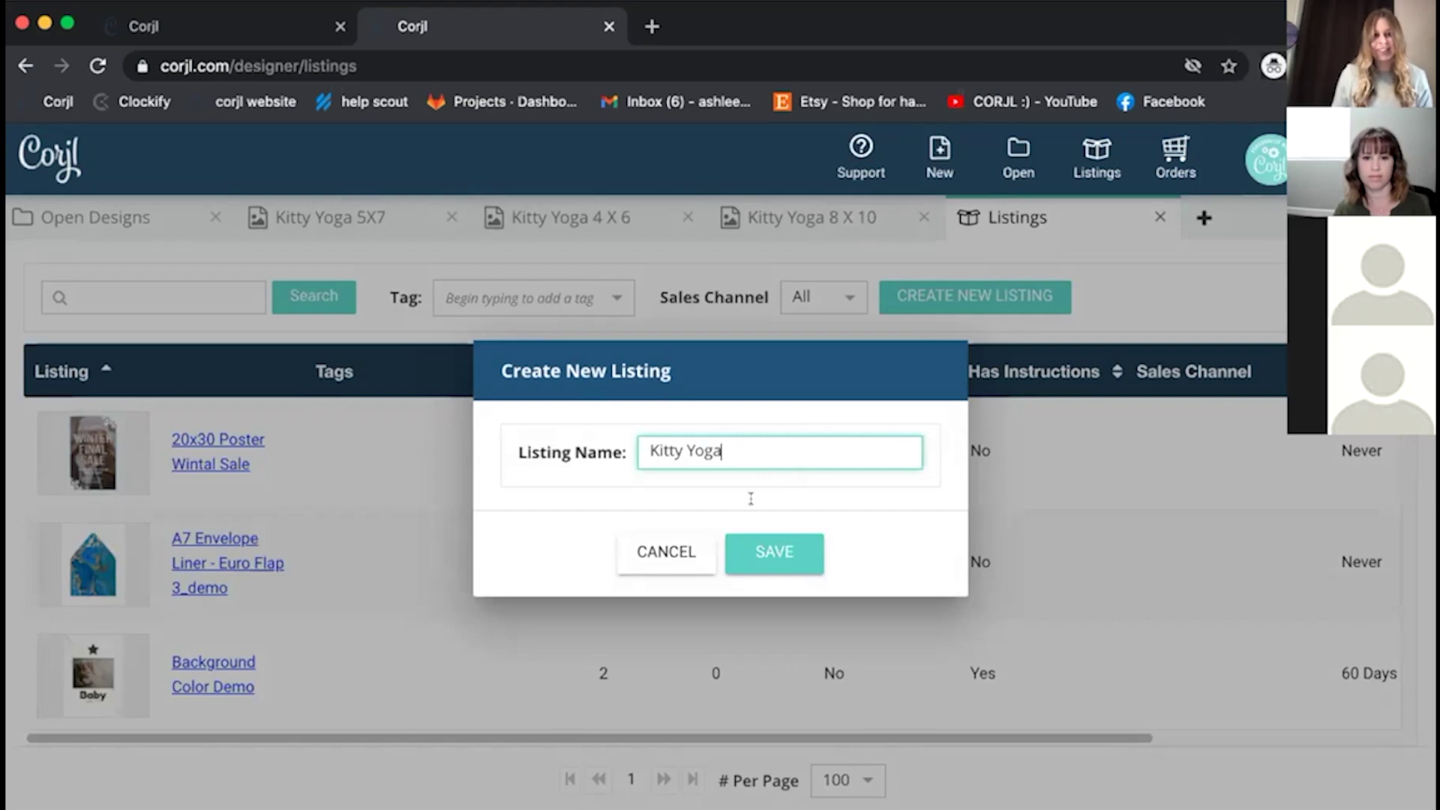
pyautogui.click(739, 554)
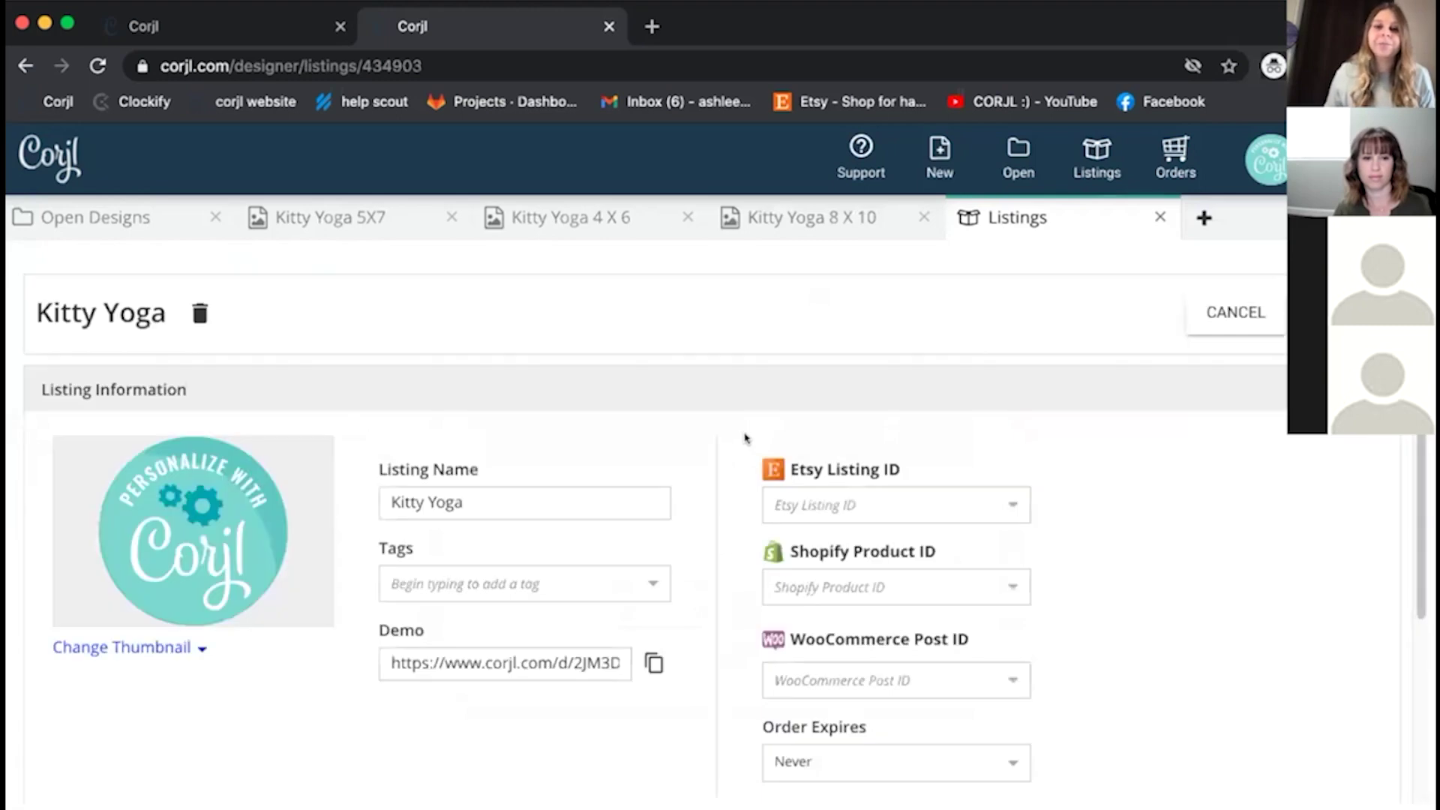
# Search the designs for kitty yoga and add the Kitty Yoga 4 X 6, 5X7 and 8 X 10 designs to the listing.
pyautogui.scroll(-4, 744, 438)
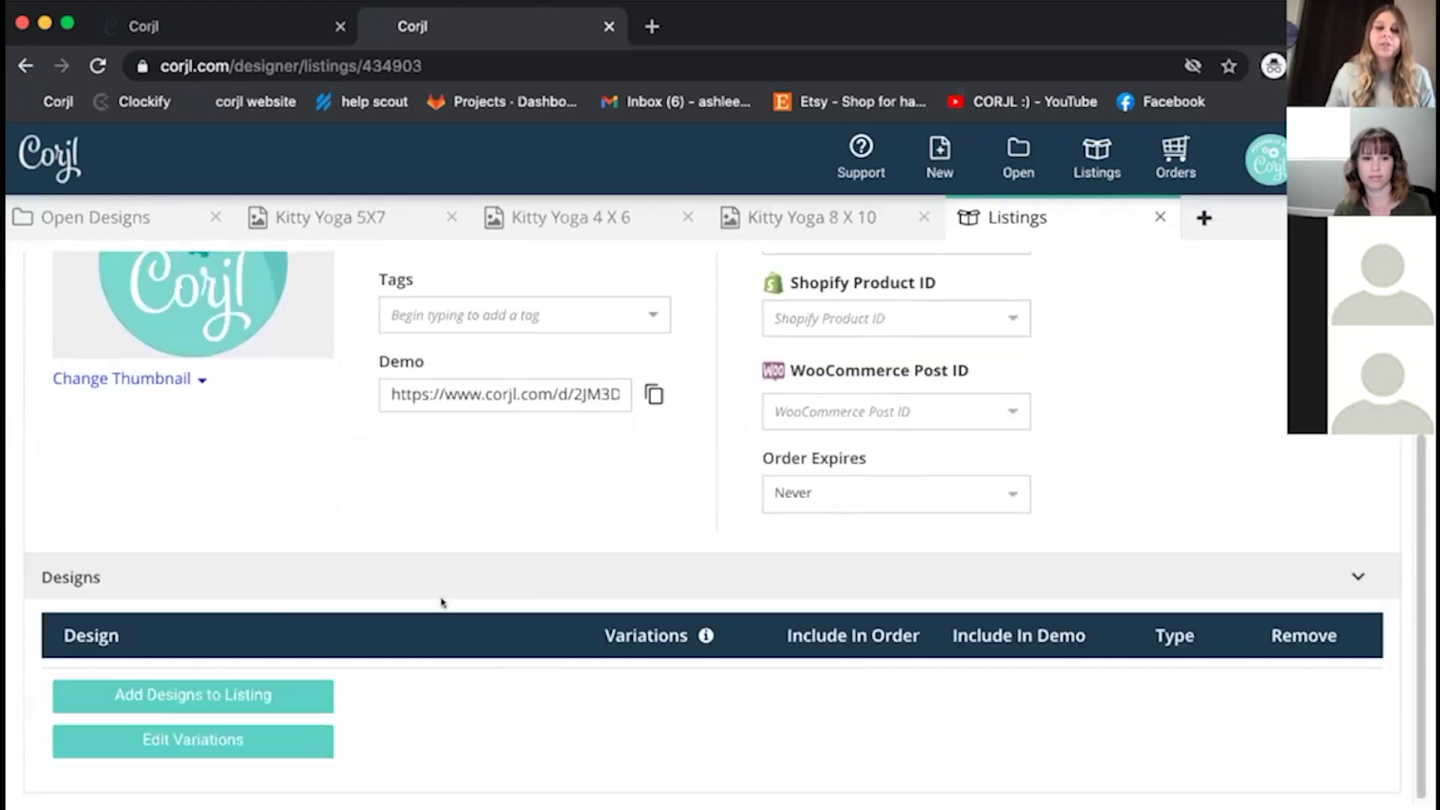
pyautogui.click(132, 696)
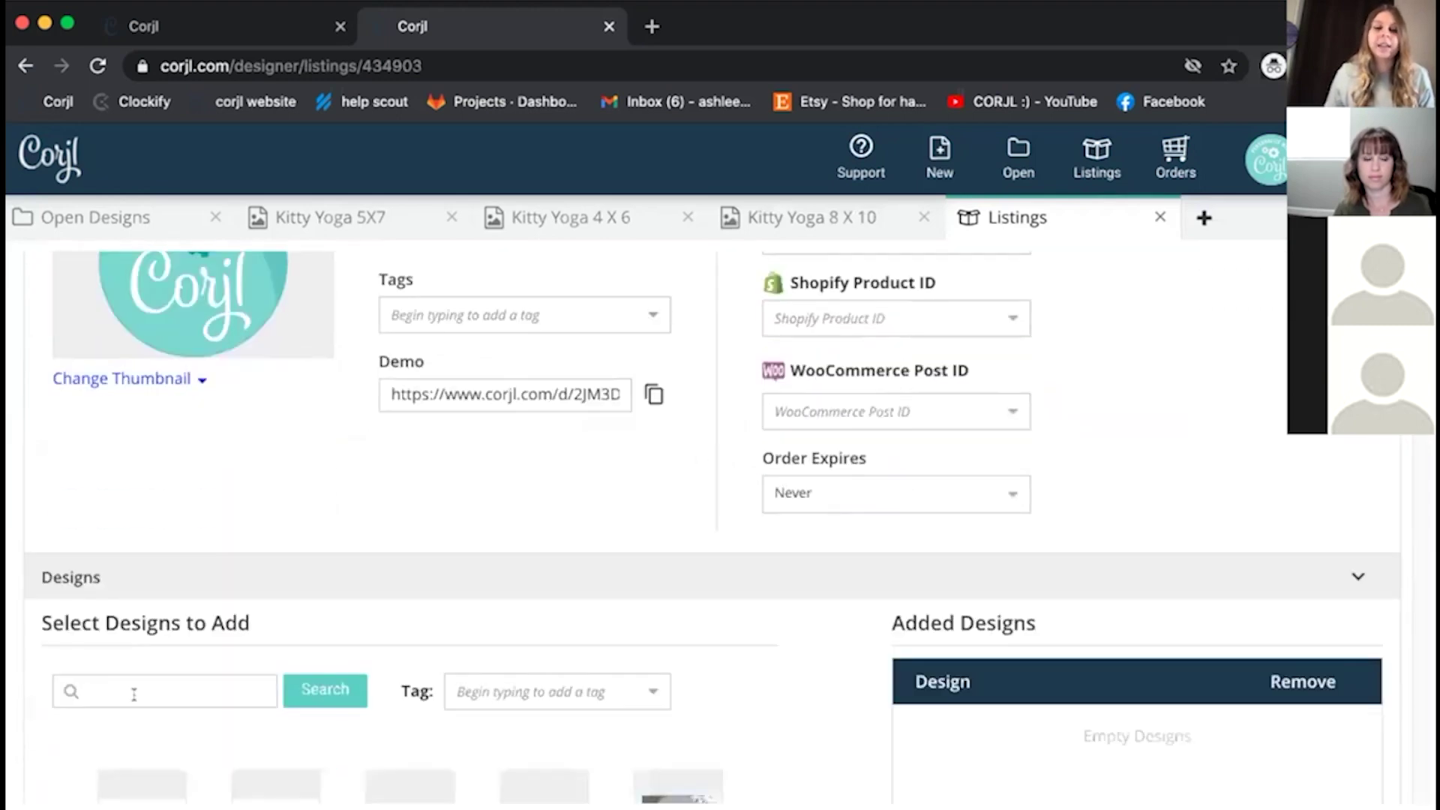
pyautogui.click(221, 679)
pyautogui.write('k')
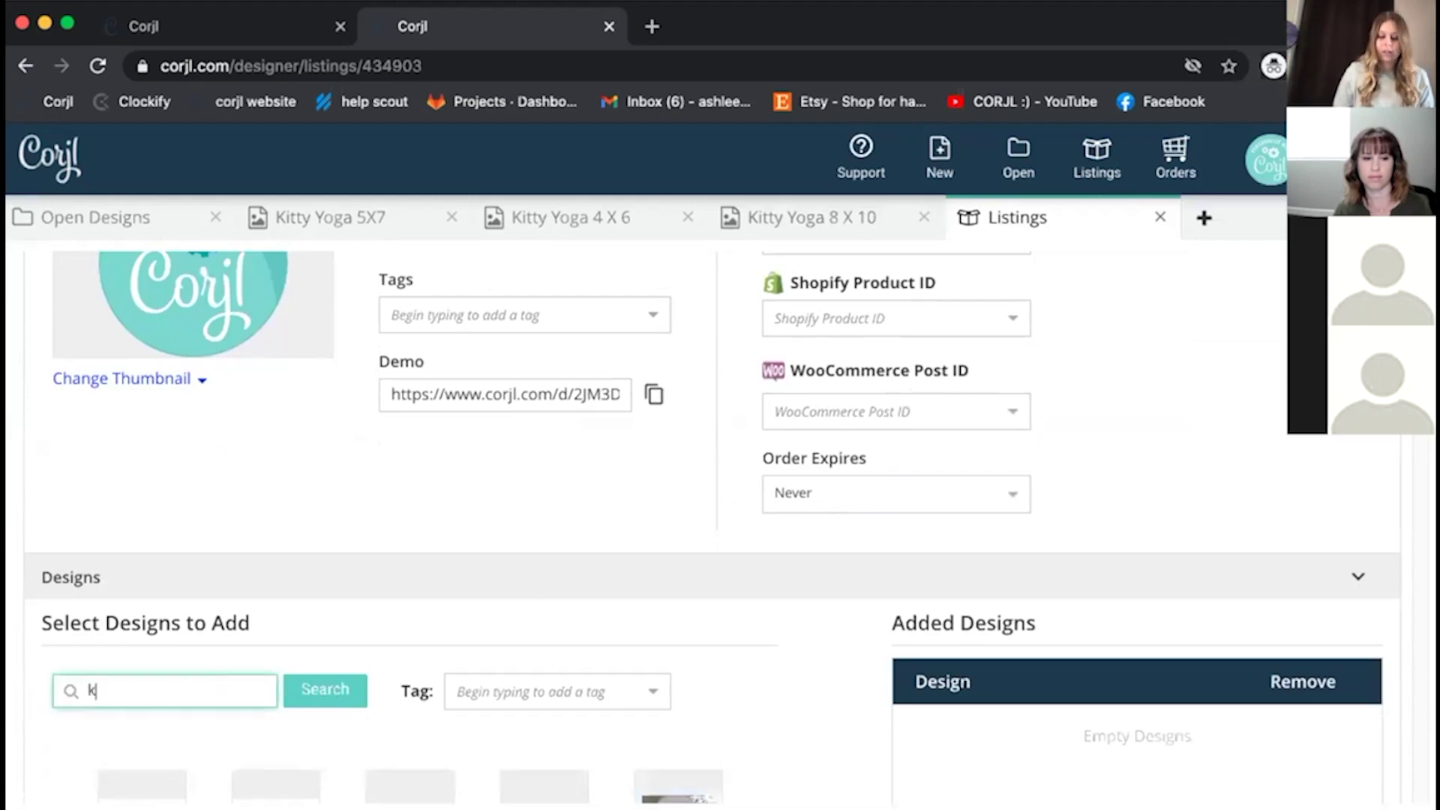
pyautogui.write('itty yoga')
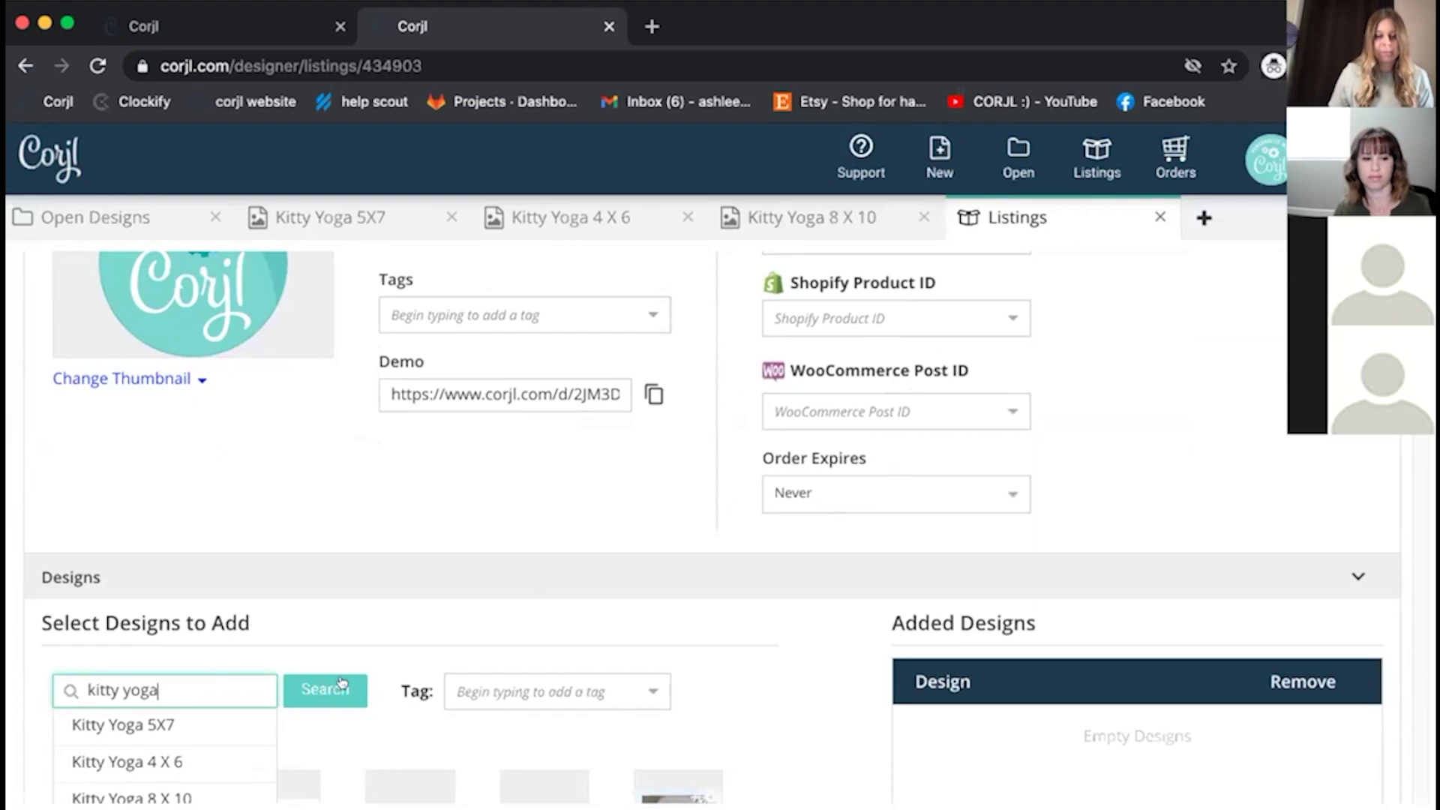
pyautogui.press('Return')
pyautogui.scroll(-5, 604, 609)
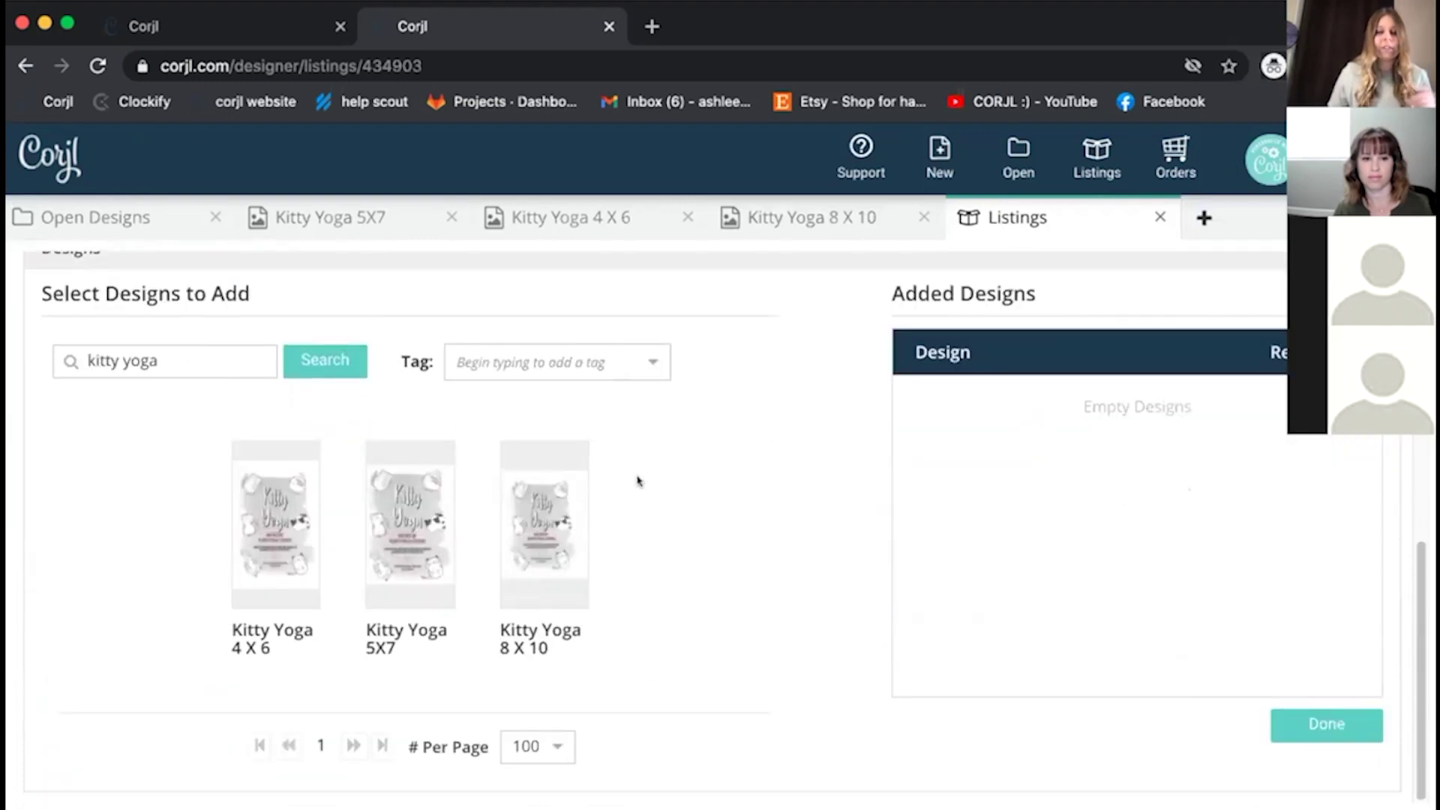
pyautogui.moveTo(300, 523); pyautogui.dragTo(1000, 459)
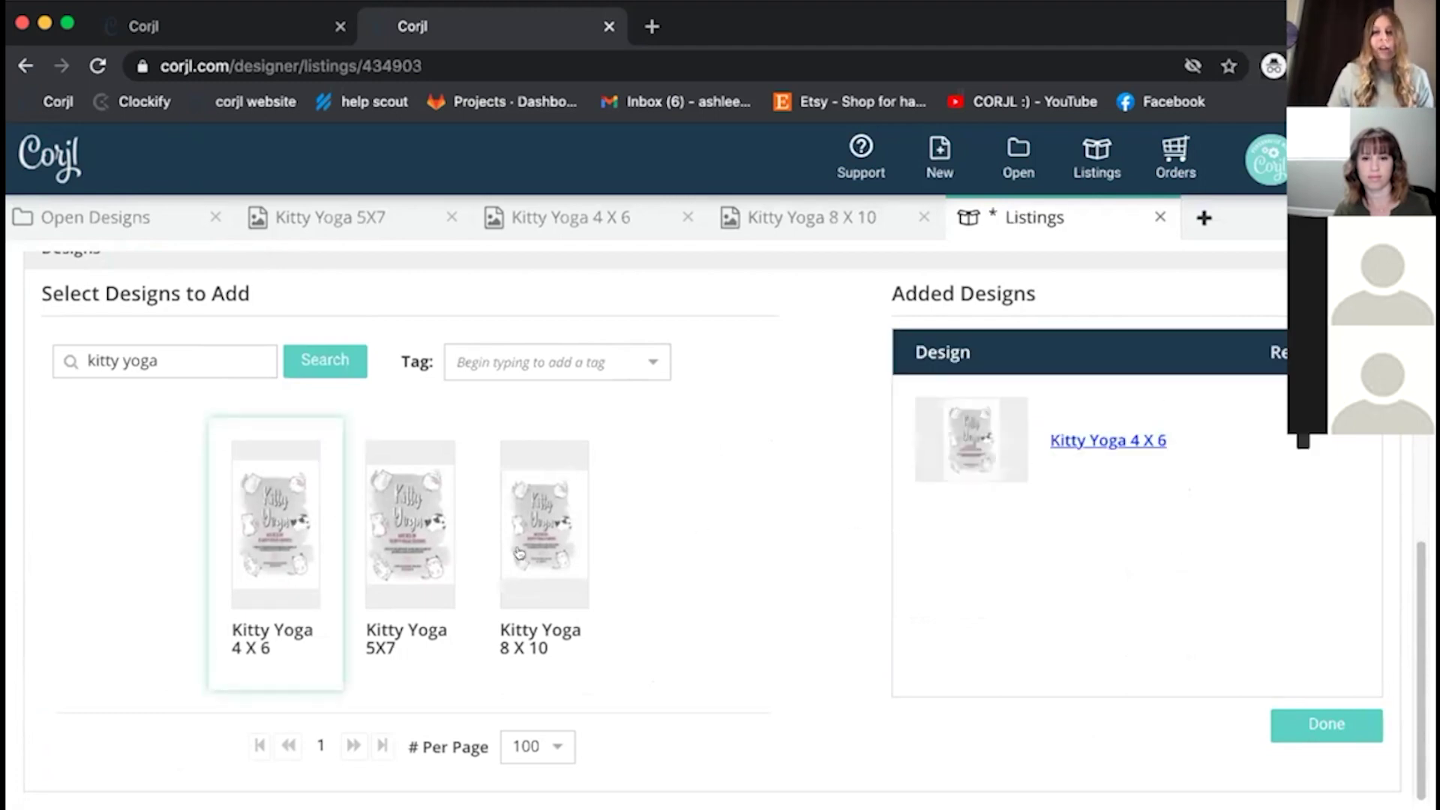
pyautogui.moveTo(408, 551); pyautogui.dragTo(1005, 556)
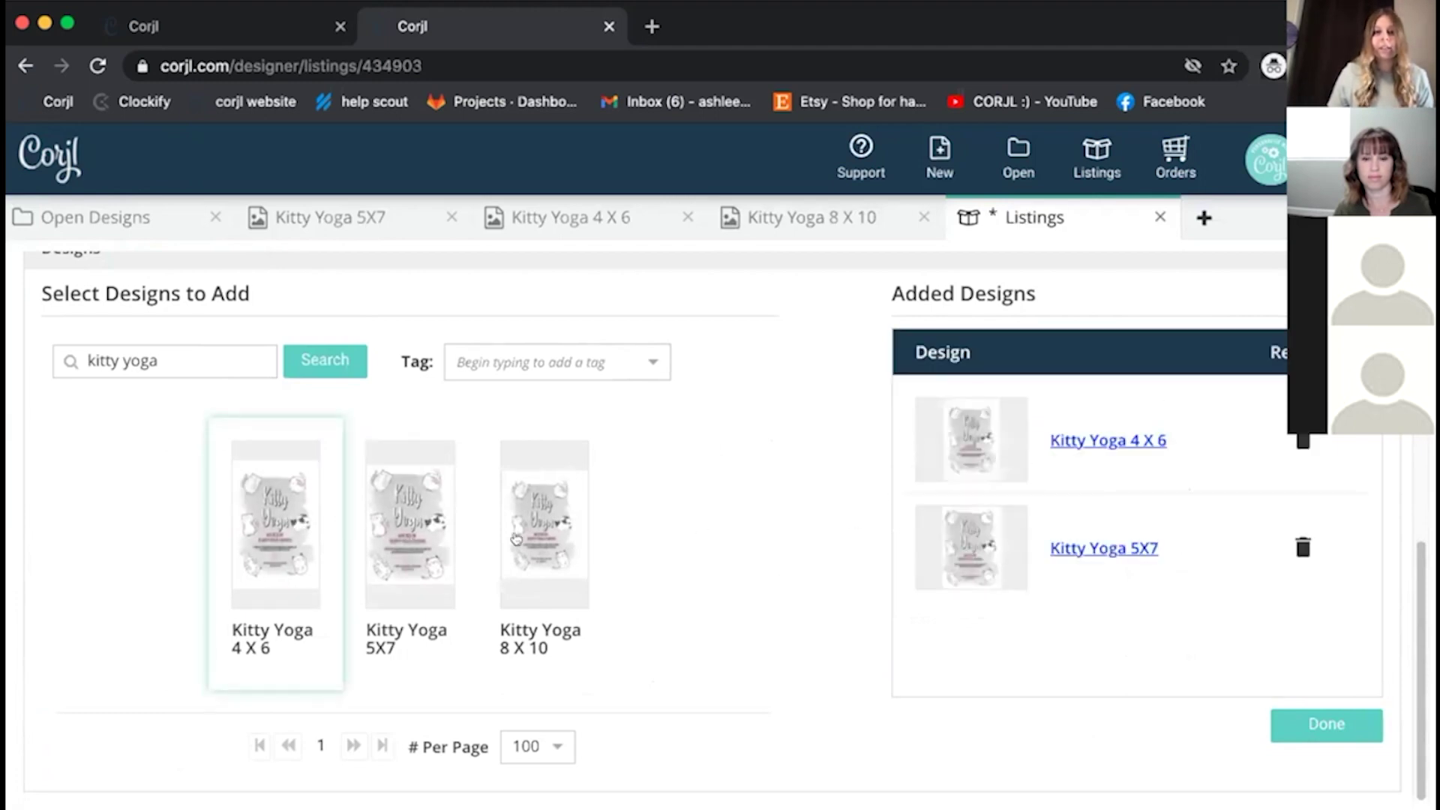
pyautogui.moveTo(533, 533); pyautogui.dragTo(970, 627)
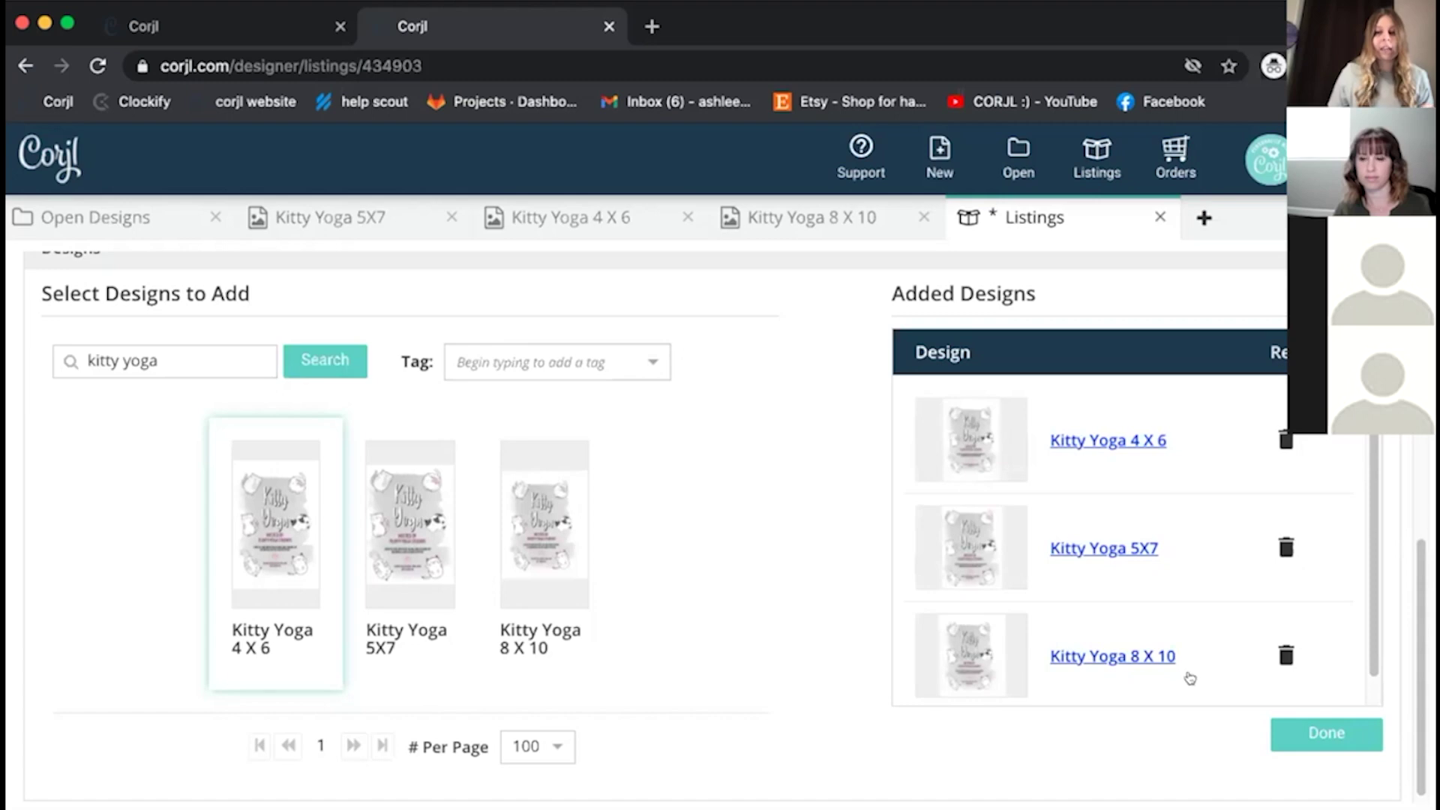
pyautogui.click(1314, 739)
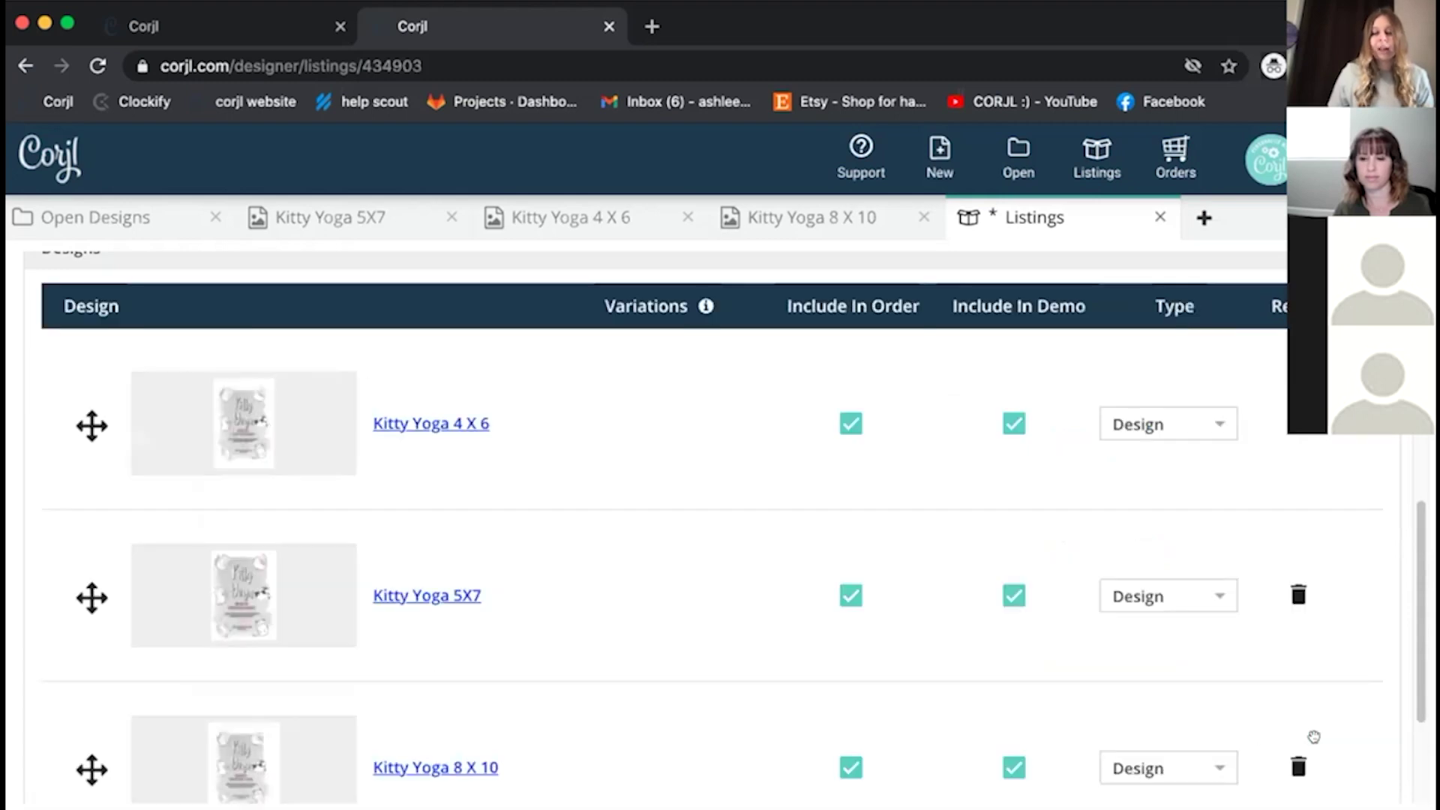
# Set the Kitty Yoga 4 X 6 design as the listing's thumbnail.
pyautogui.scroll(6, 646, 459)
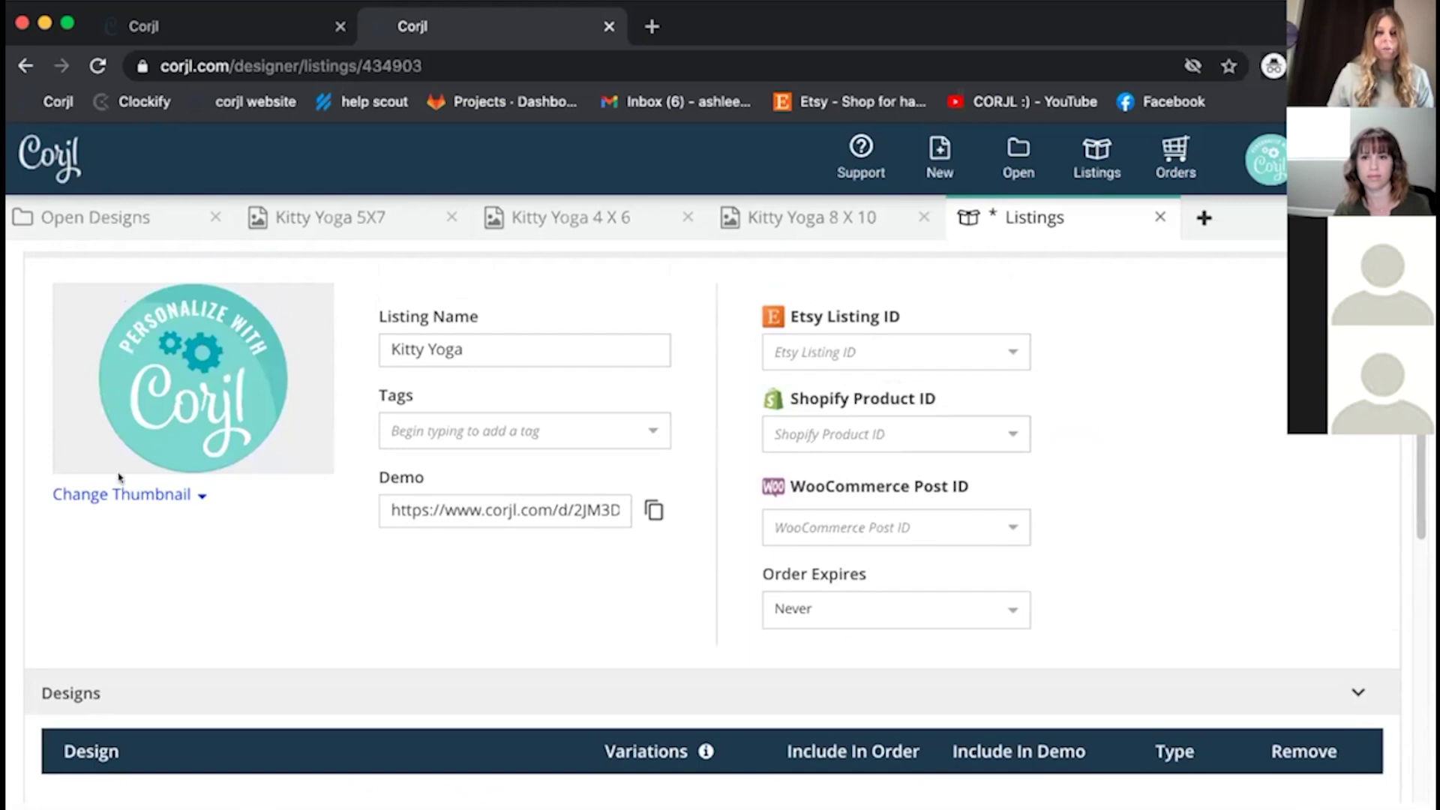
pyautogui.click(113, 495)
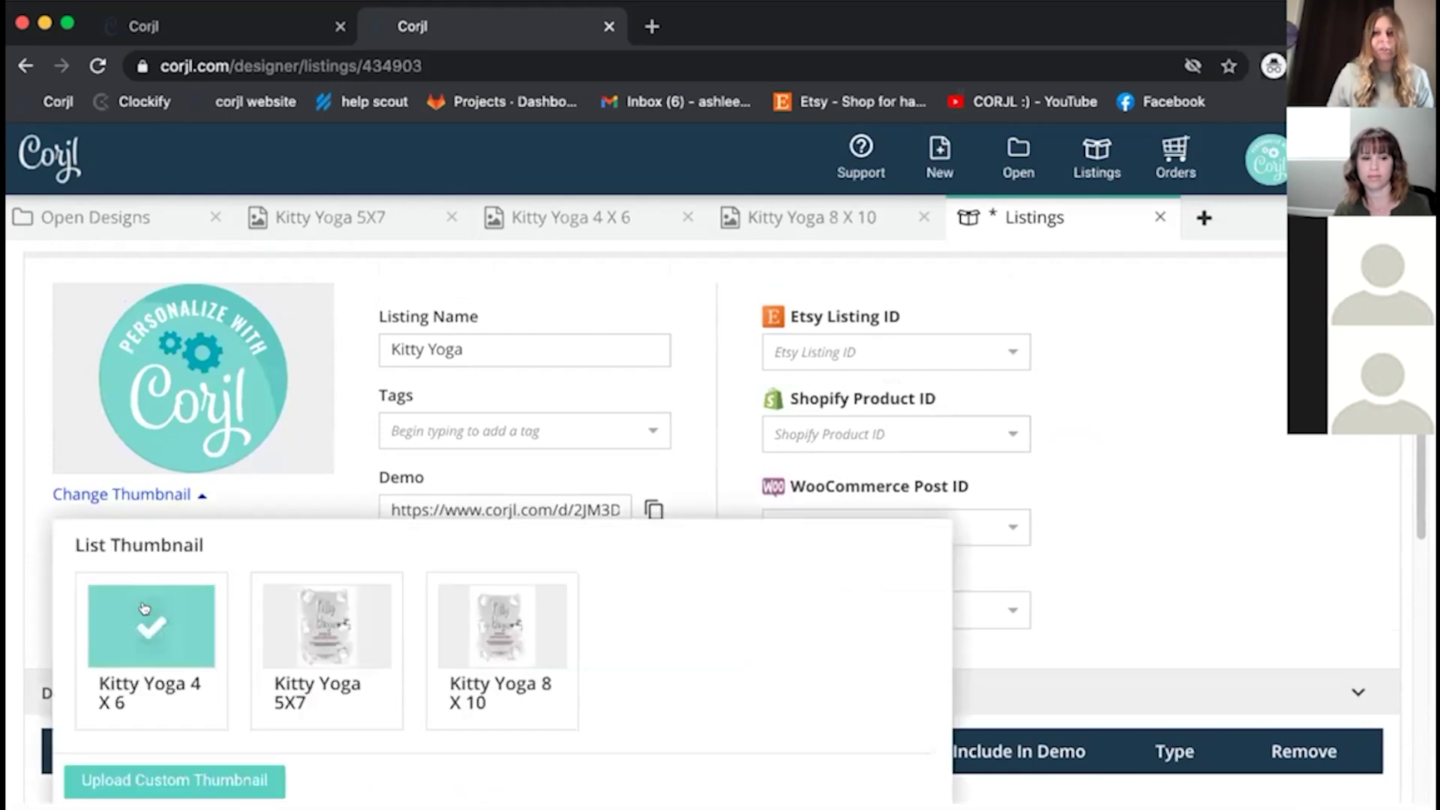
pyautogui.click(150, 608)
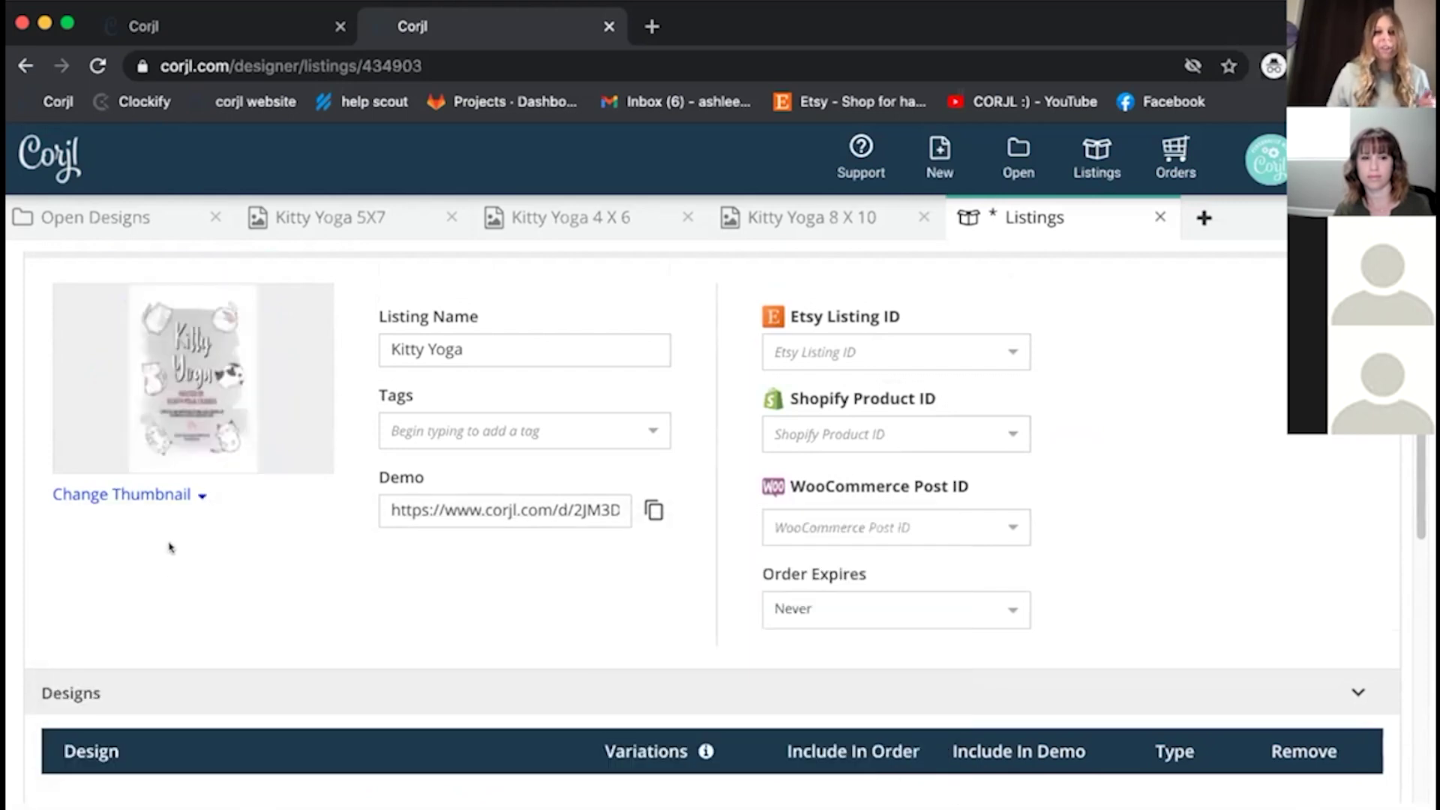
# Copy the listing's demo link and save the Kitty Yoga listing.
pyautogui.click(649, 511)
pyautogui.scroll(1, 603, 652)
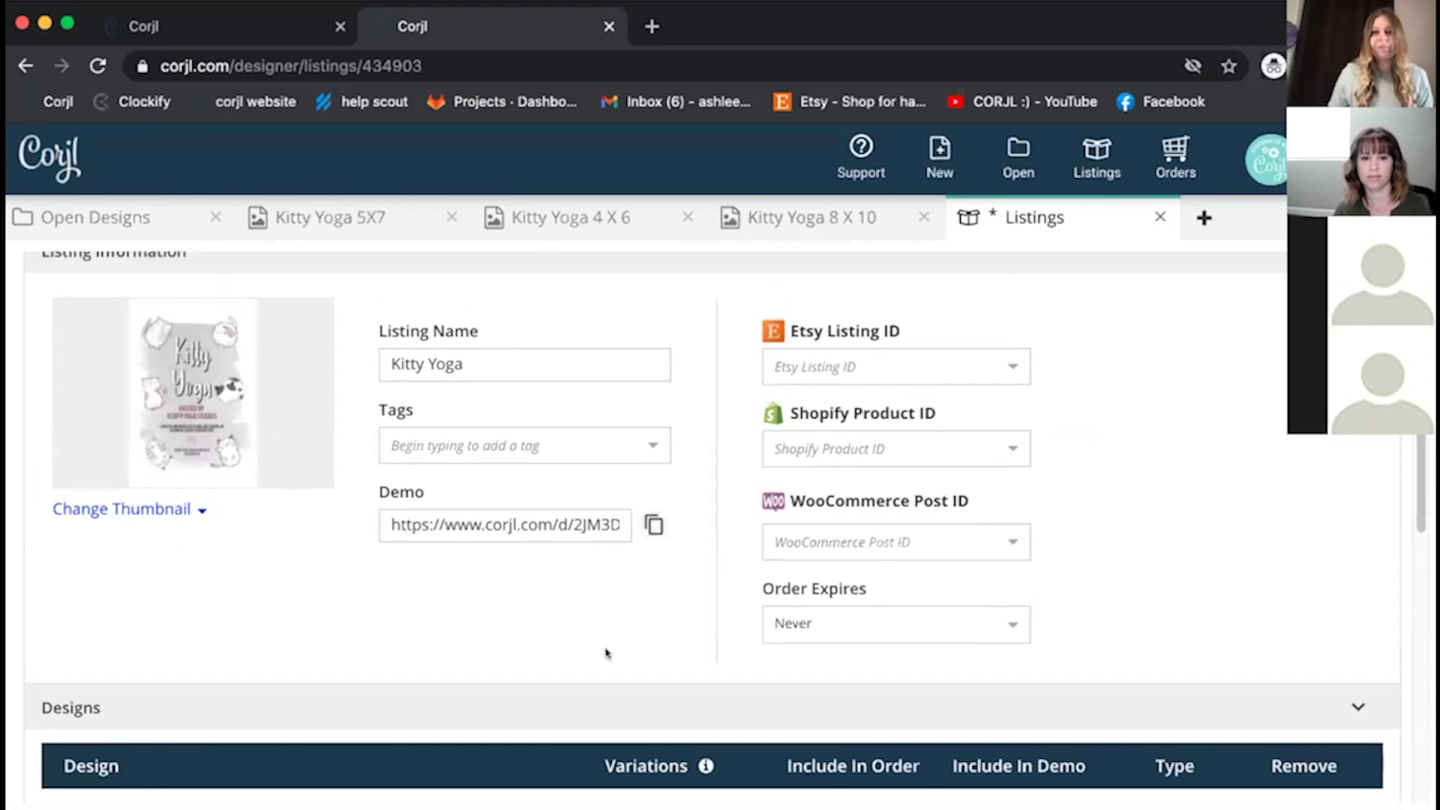
pyautogui.scroll(3, 1146, 345)
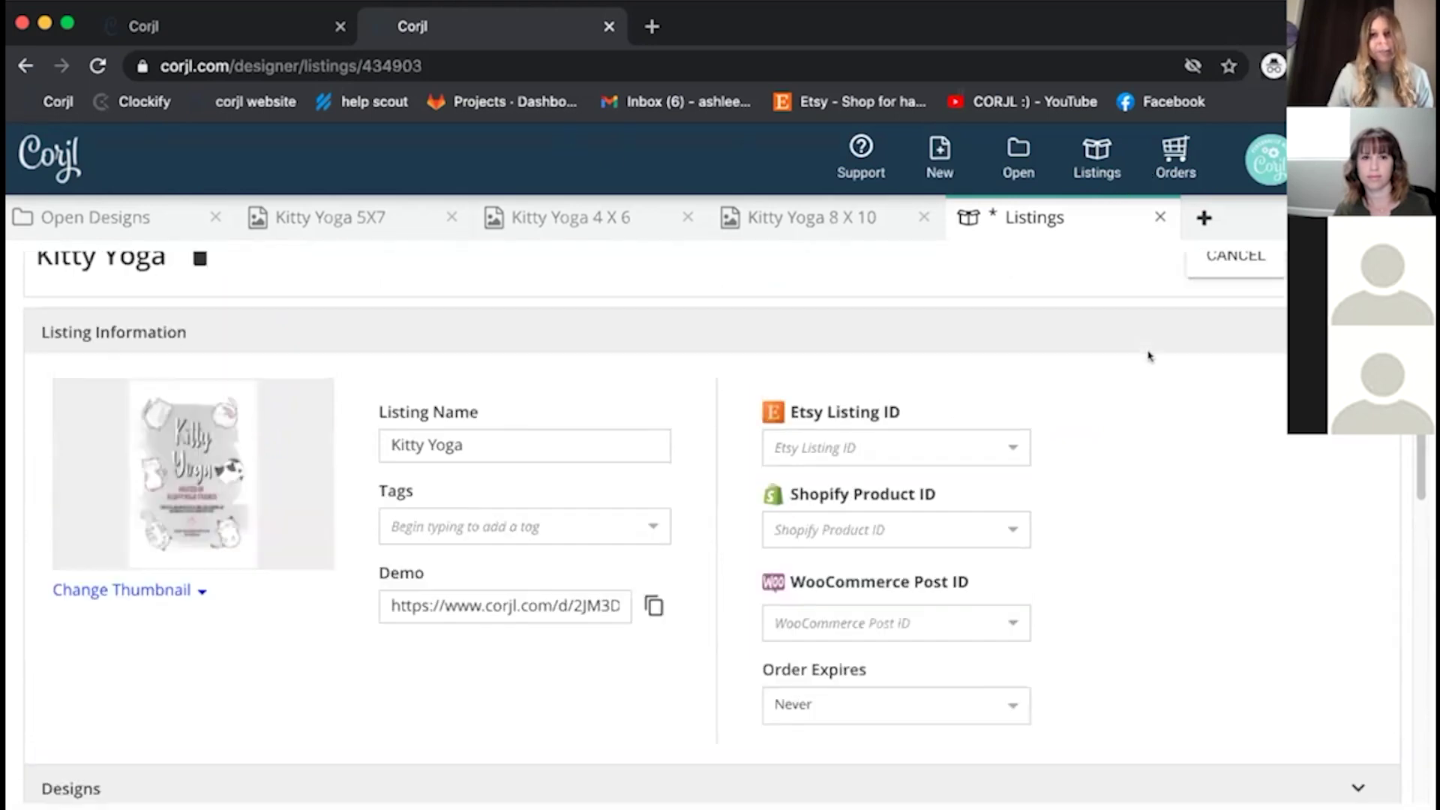
pyautogui.click(1340, 312)
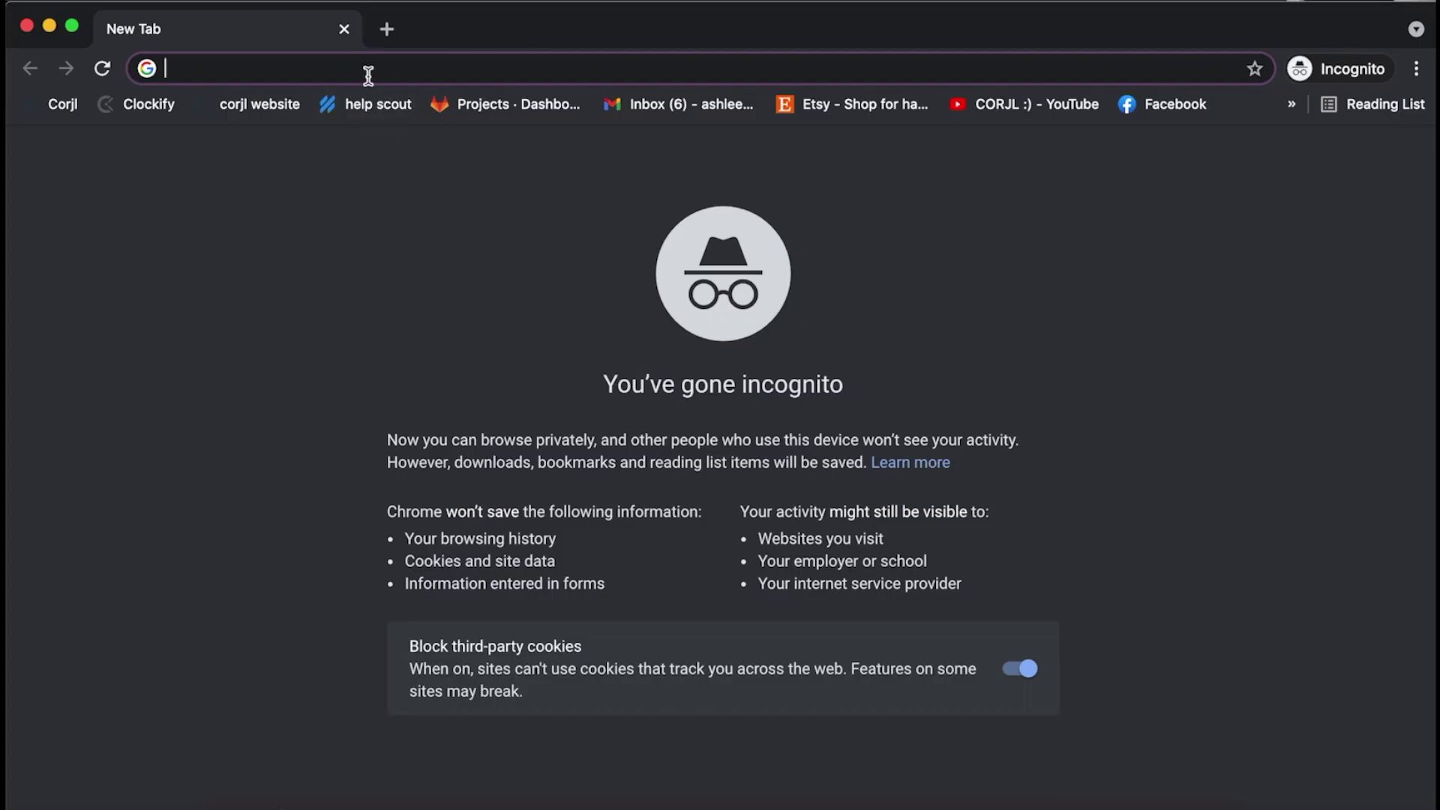
# Open the copied demo link in a private browser window and view the Kitty Yoga 5X7 design in the demo editor.
pyautogui.press('super+v')
pyautogui.press('Return')
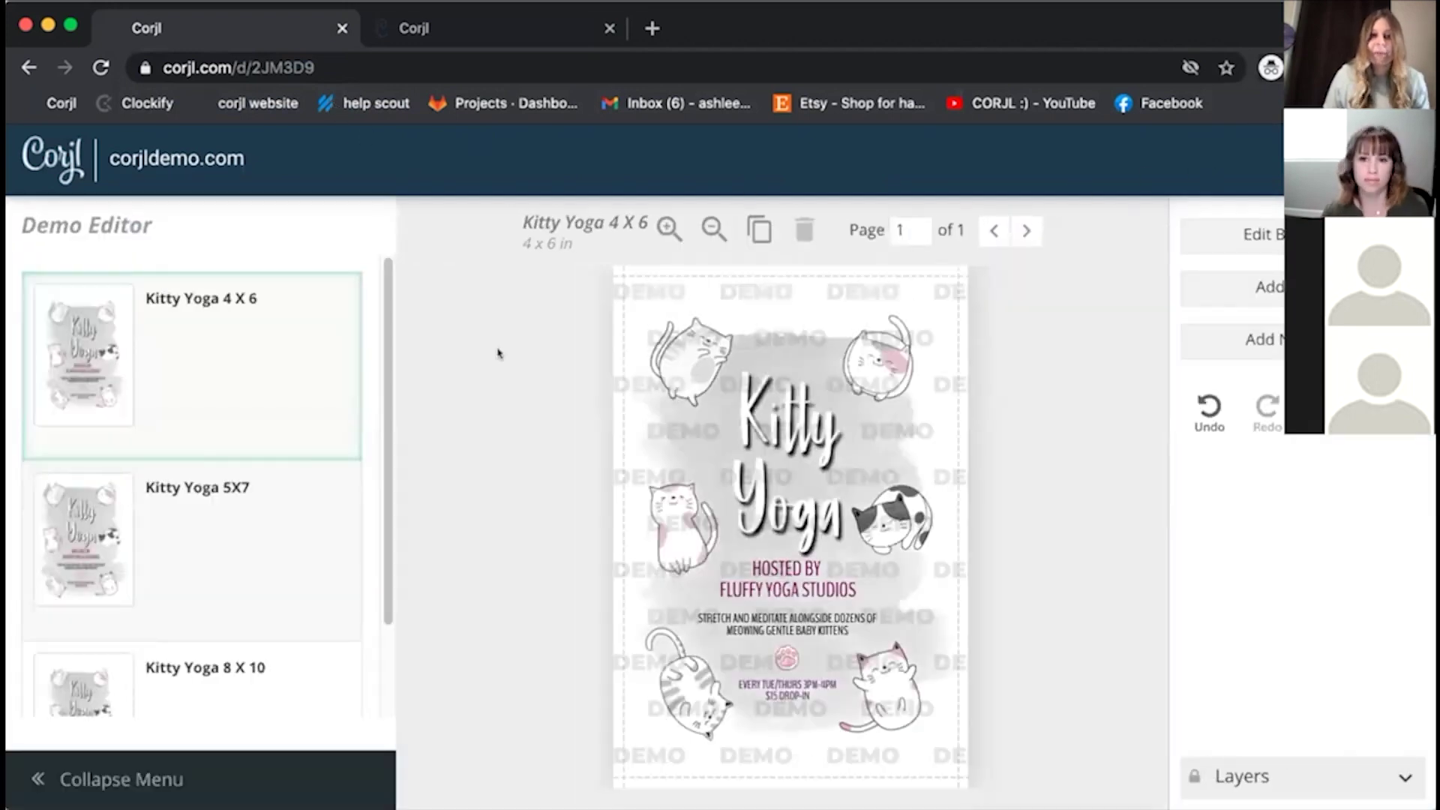
pyautogui.scroll(-2, 214, 369)
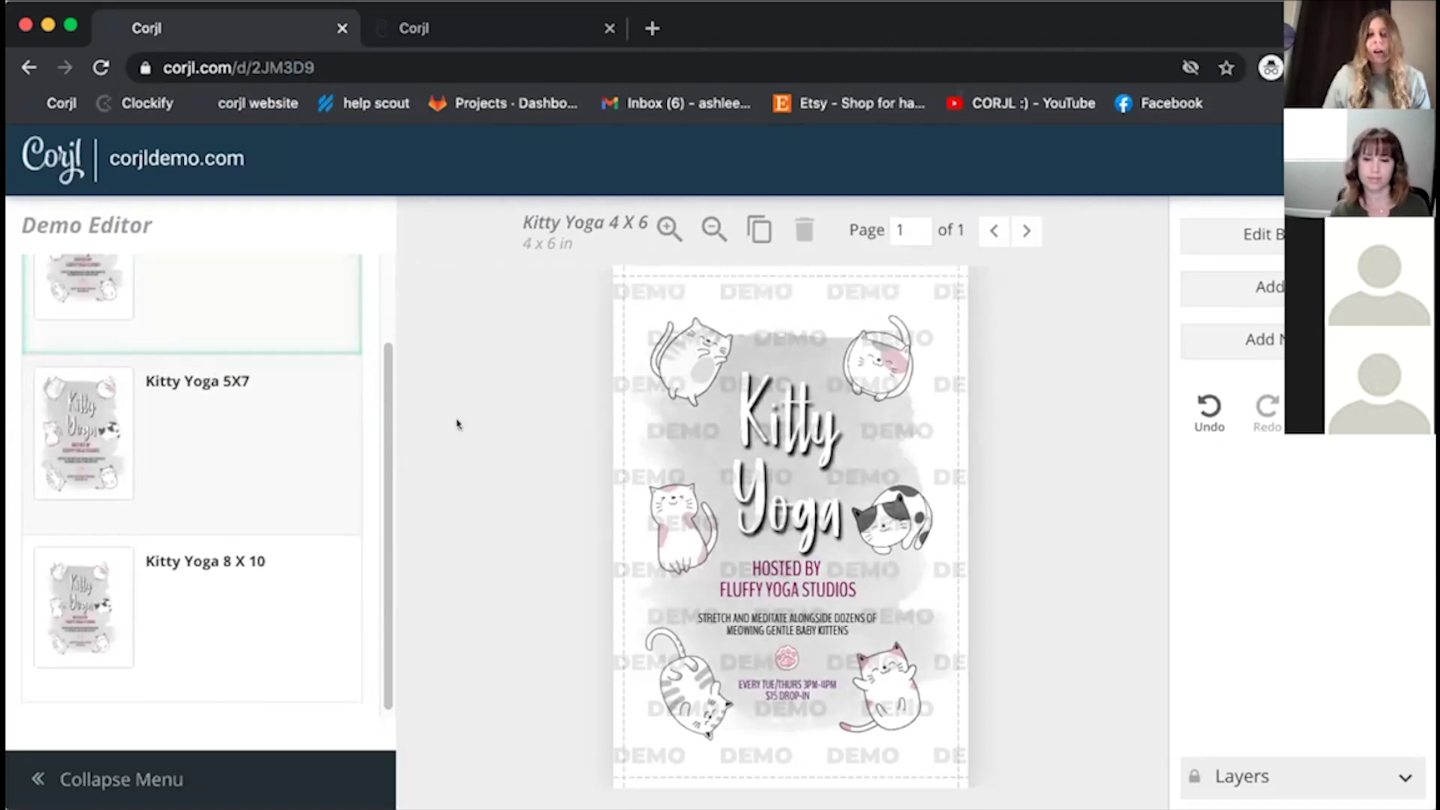
pyautogui.click(306, 440)
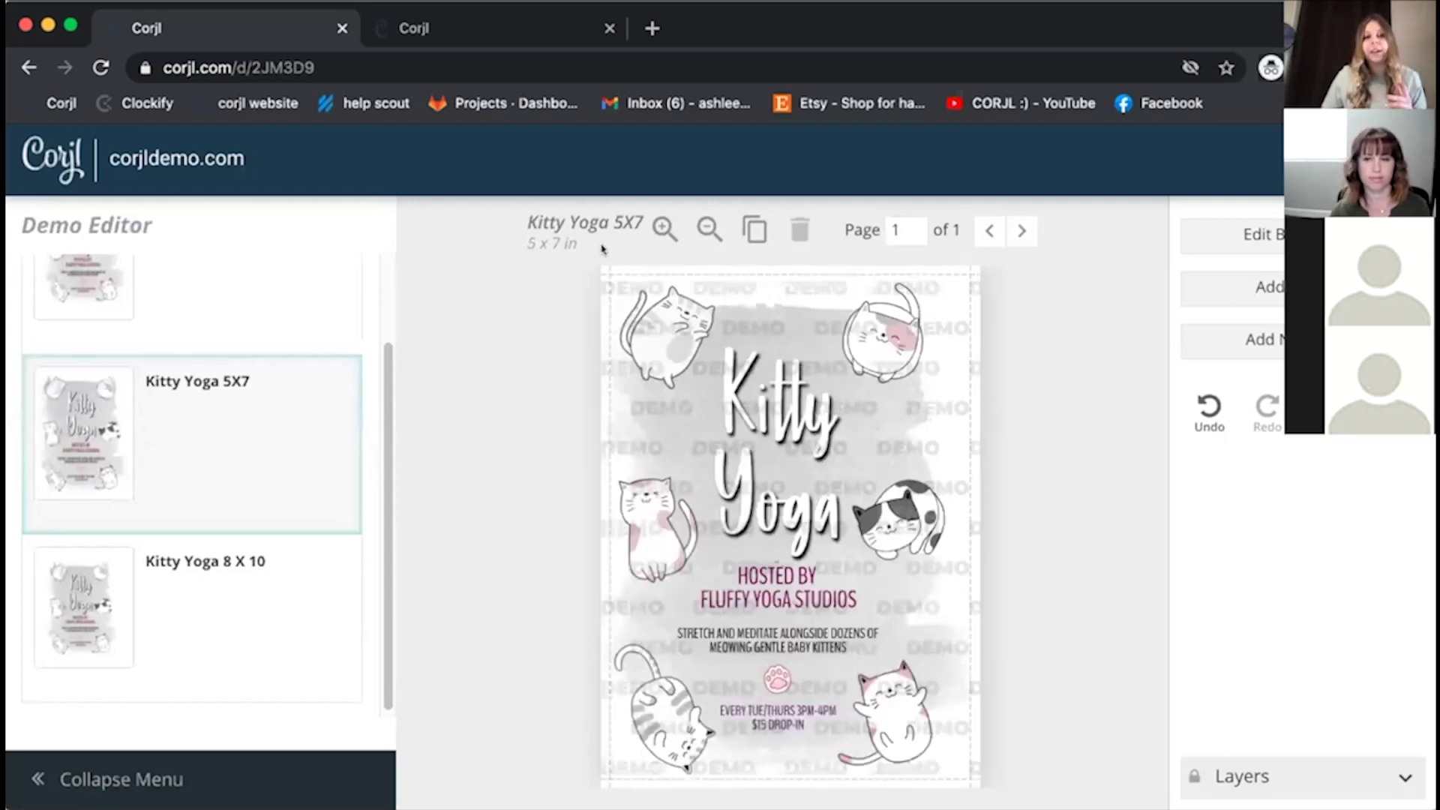
pyautogui.scroll(2, 285, 368)
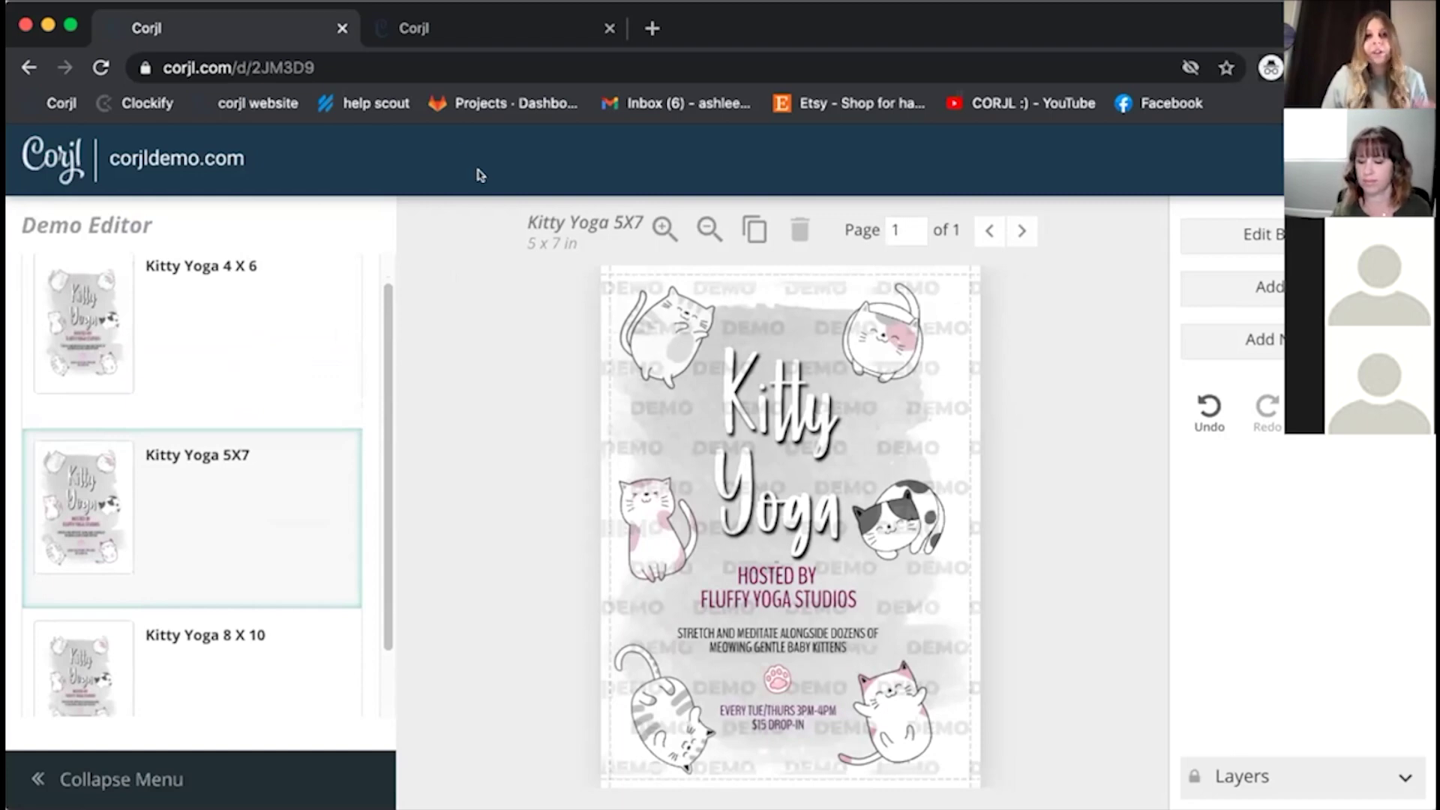
# Return to the designer and switch to the Kitty Yoga 5X7 design.
pyautogui.click(421, 30)
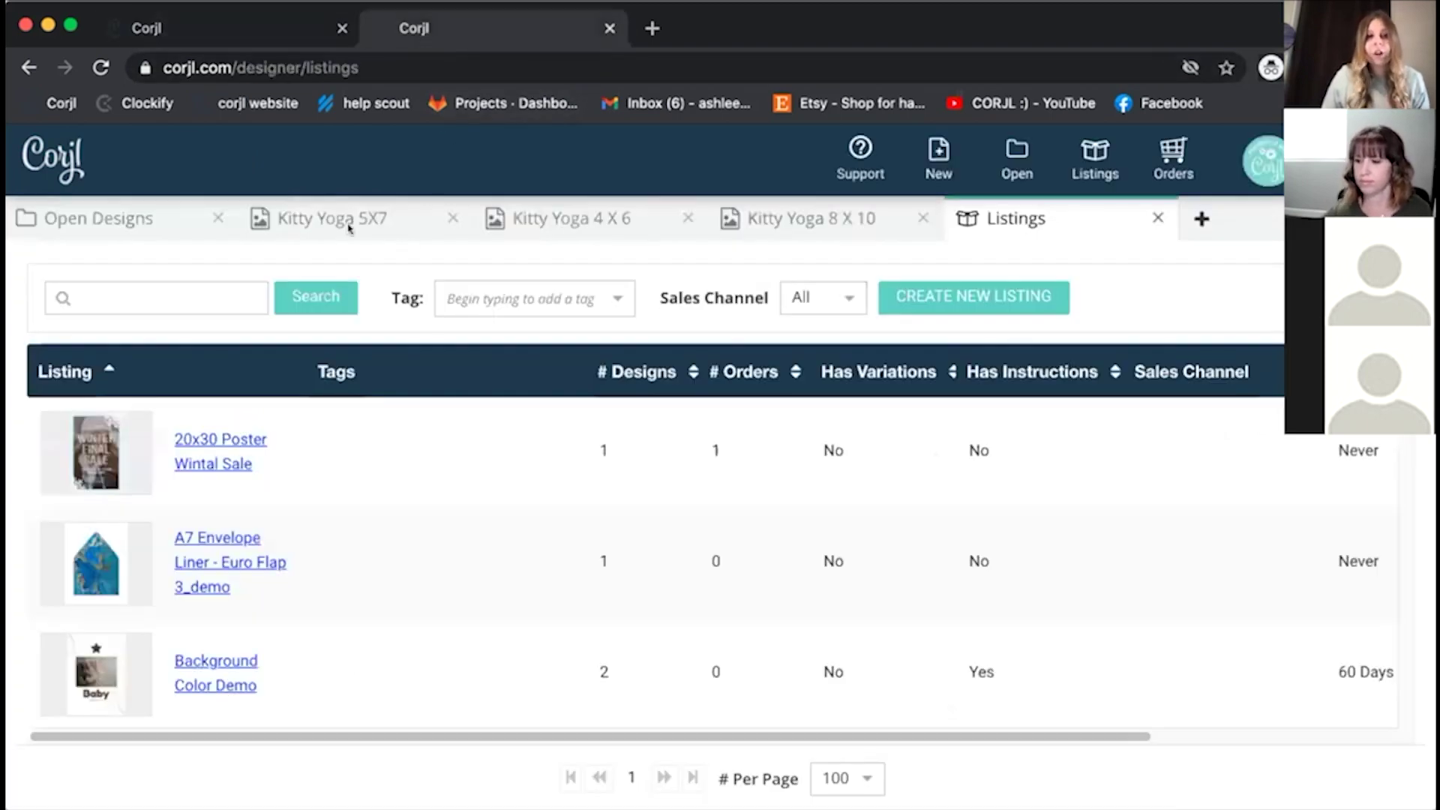
pyautogui.click(339, 224)
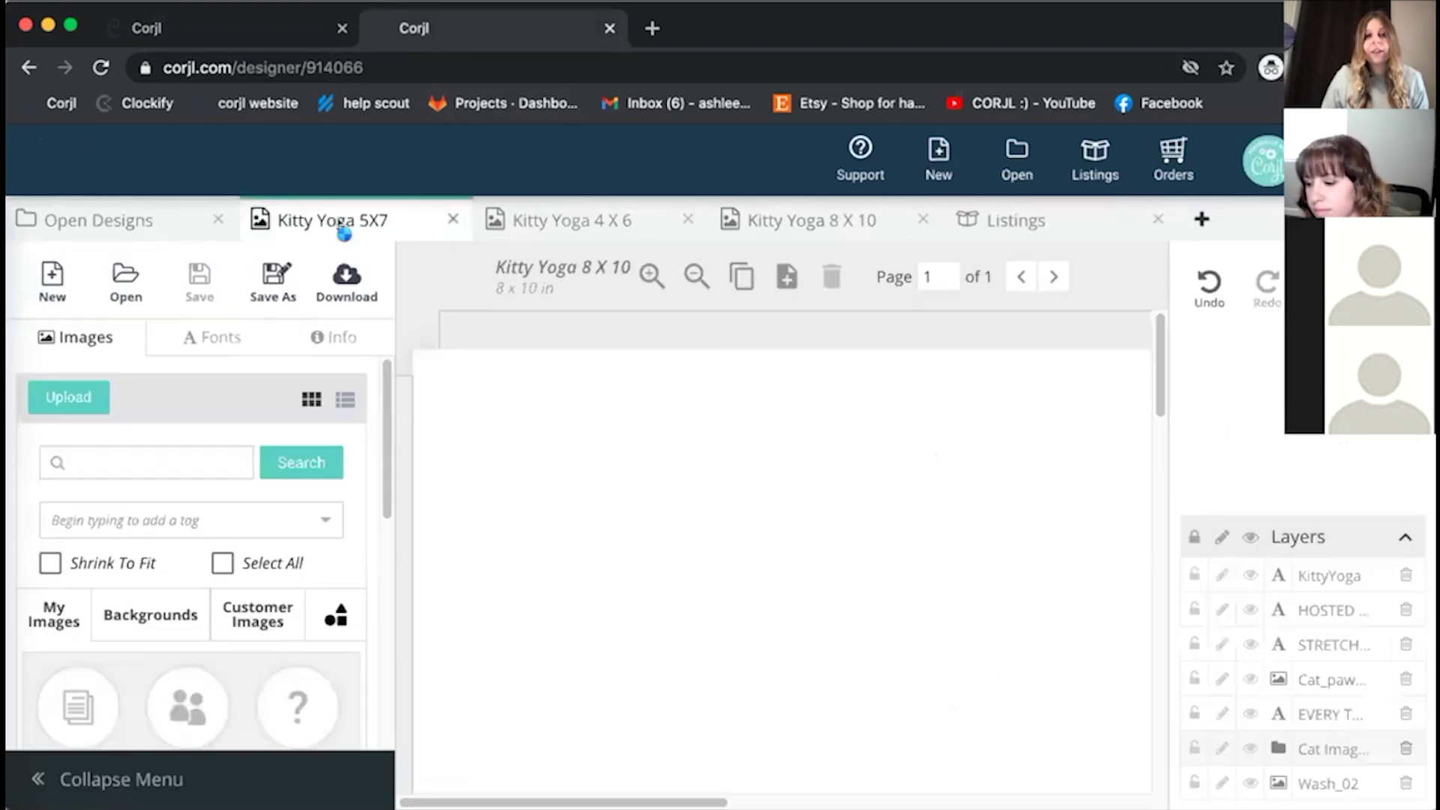
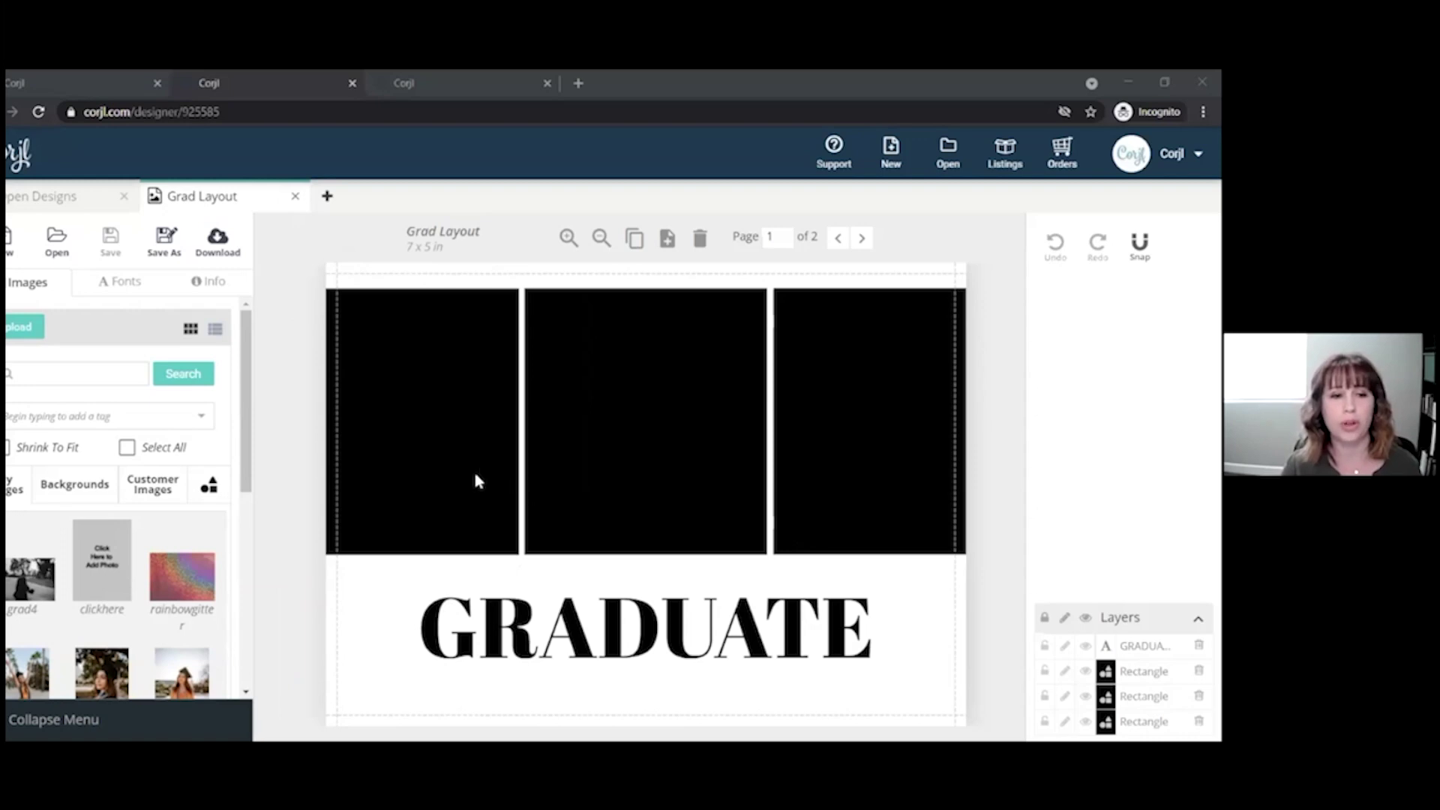
# Add the grad2 photo to page 1 of Grad Layout and position it to cover the middle black rectangle.
pyautogui.click(207, 493)
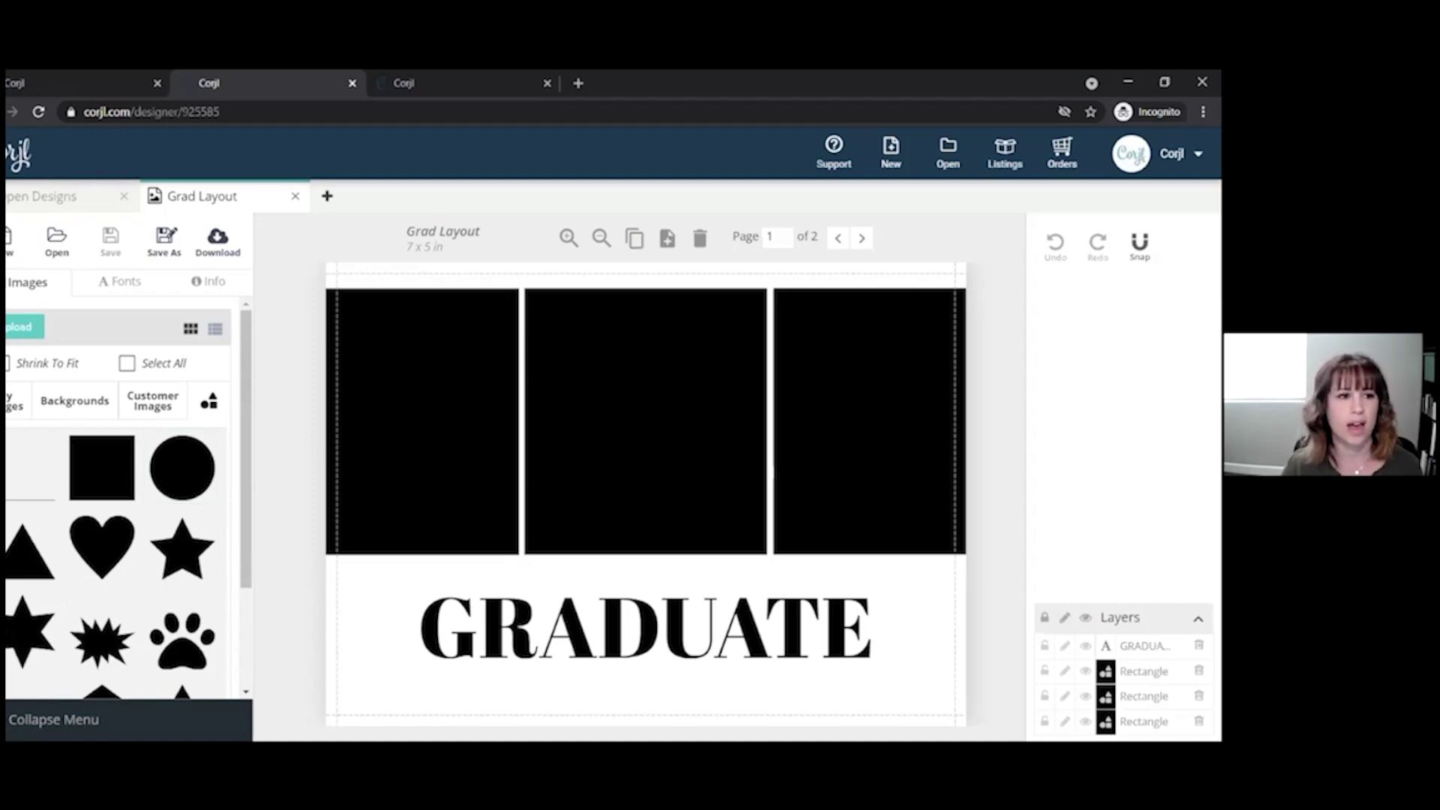
pyautogui.click(456, 450)
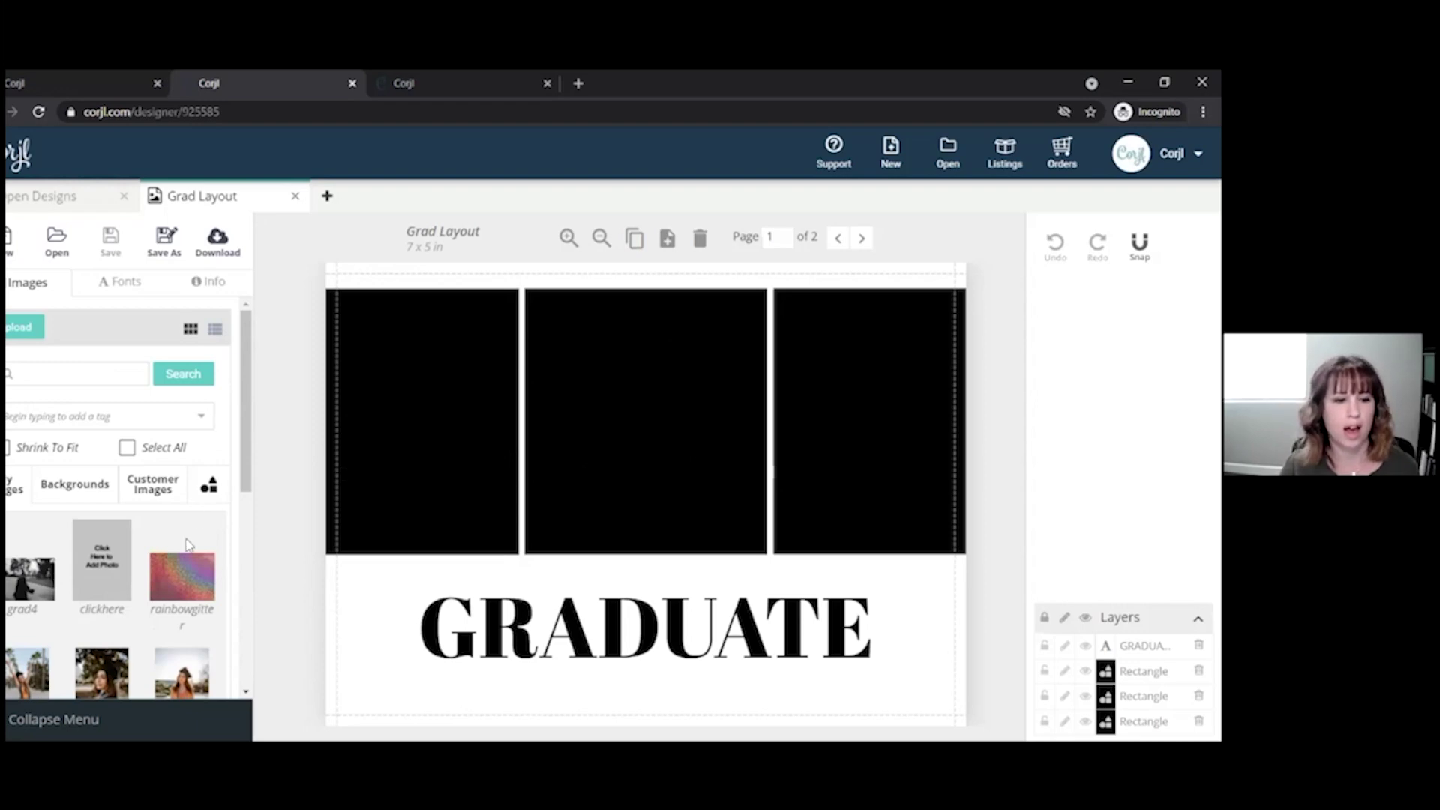
pyautogui.scroll(-1, 189, 537)
pyautogui.scroll(-1, 150, 534)
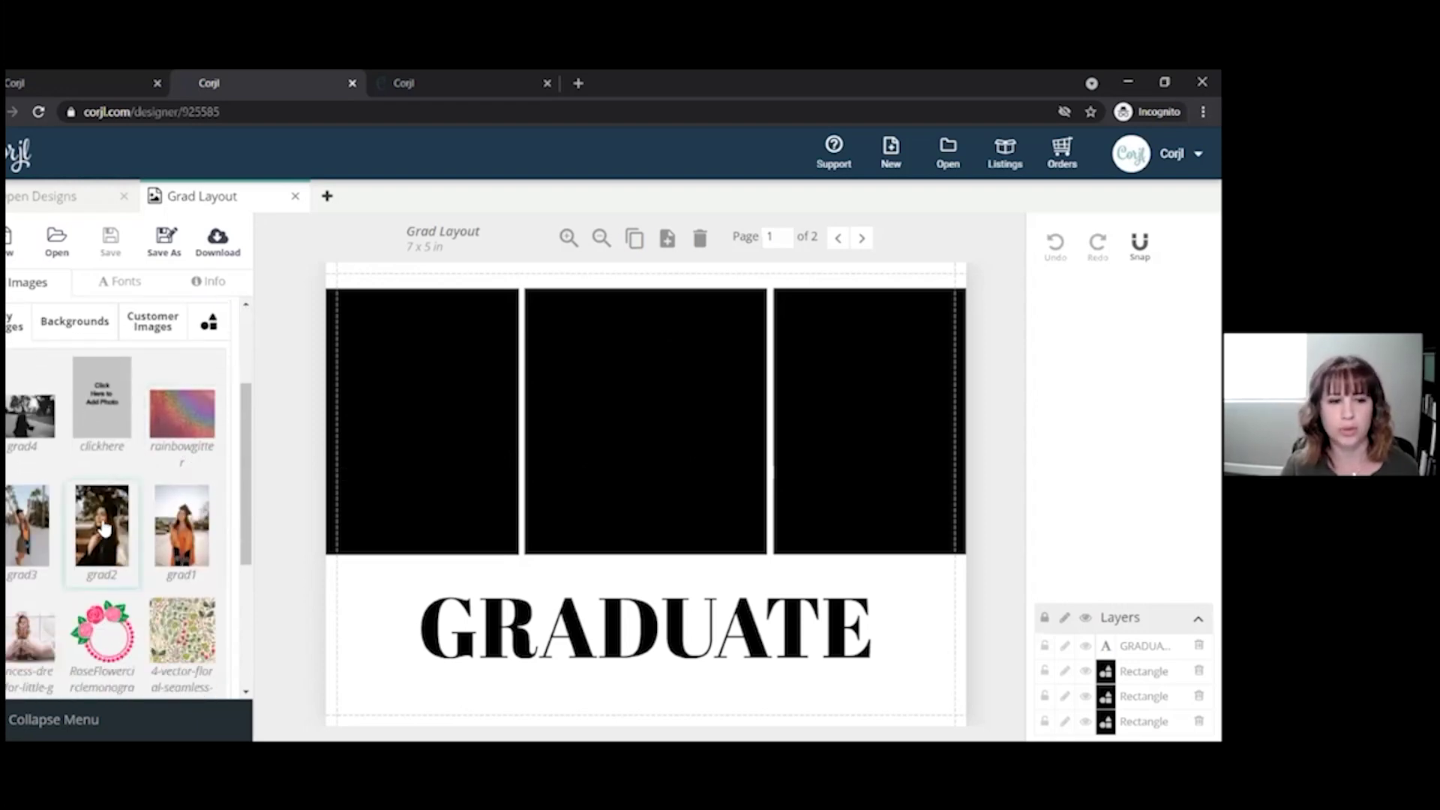
pyautogui.click(103, 528)
pyautogui.moveTo(493, 339); pyautogui.dragTo(568, 463)
pyautogui.moveTo(705, 555); pyautogui.dragTo(643, 357)
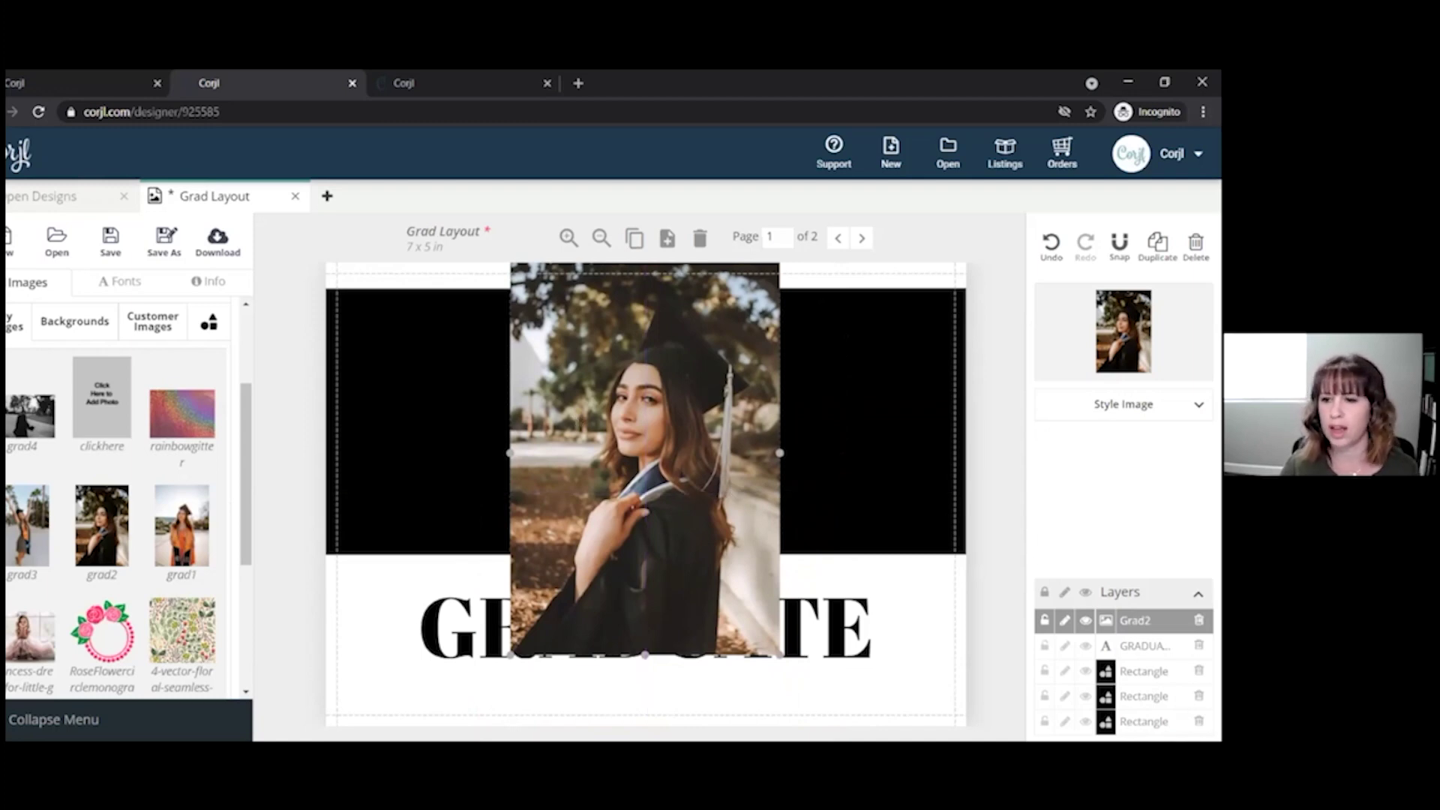
# Move the Grad2 layer directly above the middle rectangle's layer and clip the photo to that rectangle with a clipping mask.
pyautogui.click(1143, 695)
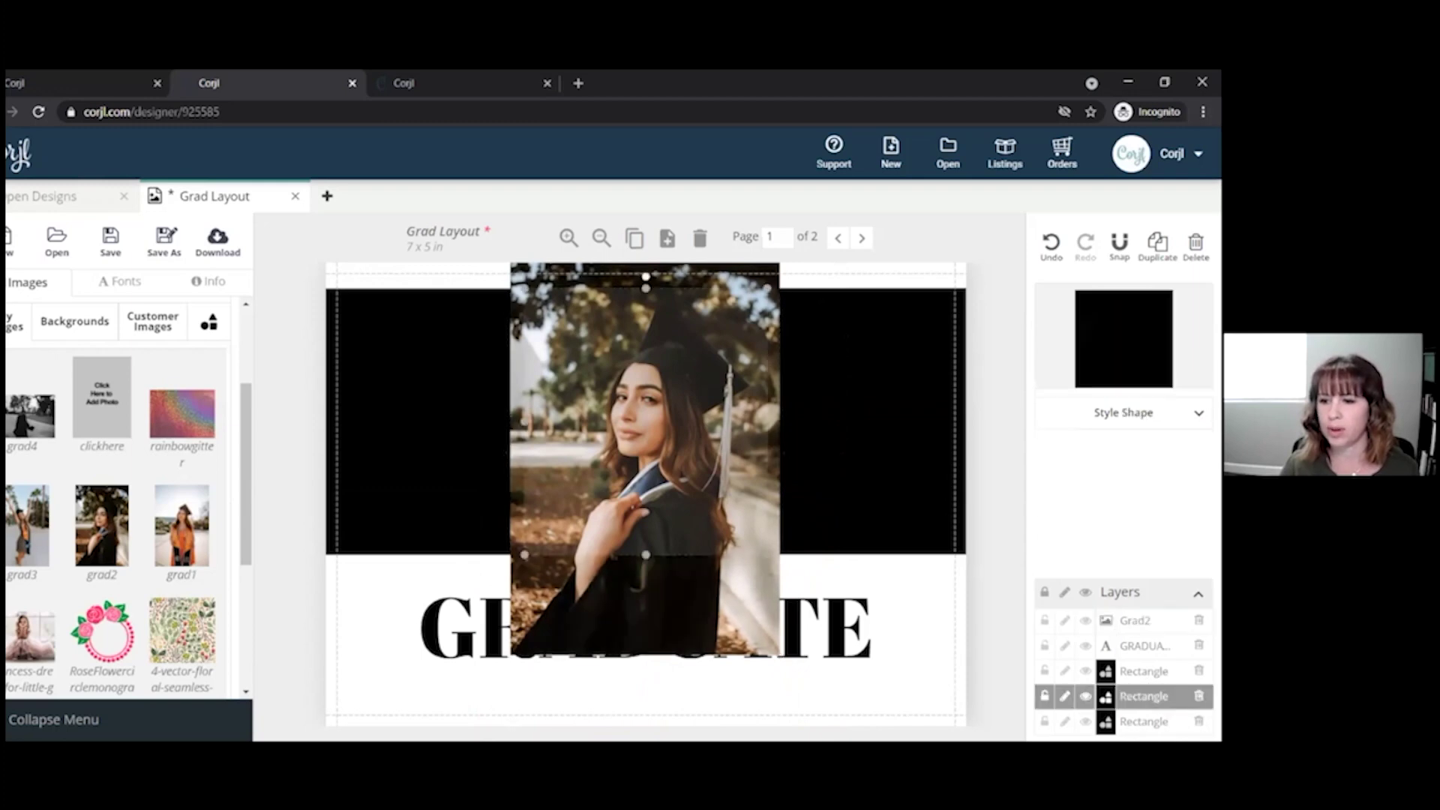
pyautogui.click(1135, 620)
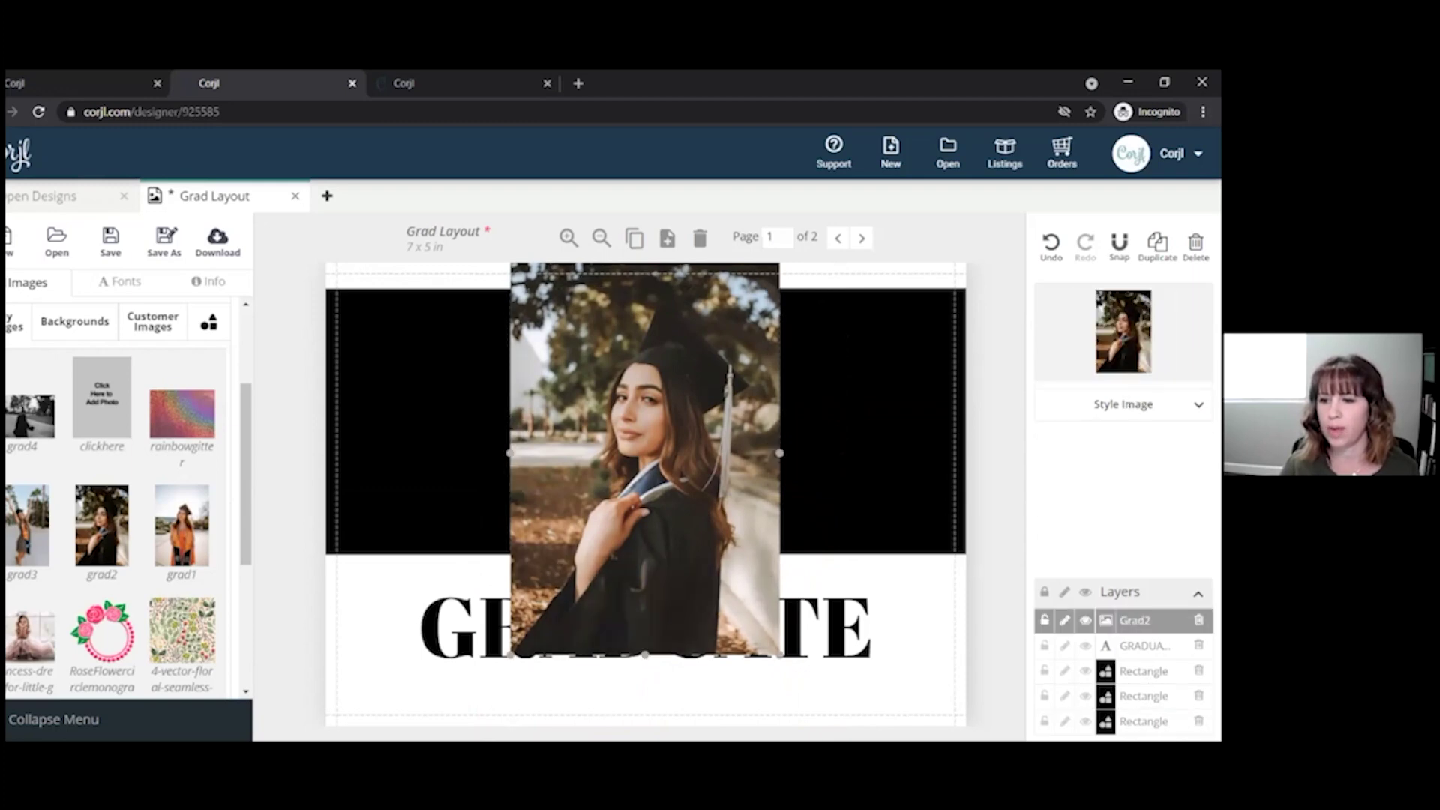
pyautogui.moveTo(1135, 620); pyautogui.dragTo(1135, 671)
pyautogui.moveTo(626, 405)
pyautogui.mouseDown()
pyautogui.moveTo(615, 416)
pyautogui.moveTo(629, 398)
pyautogui.mouseUp()
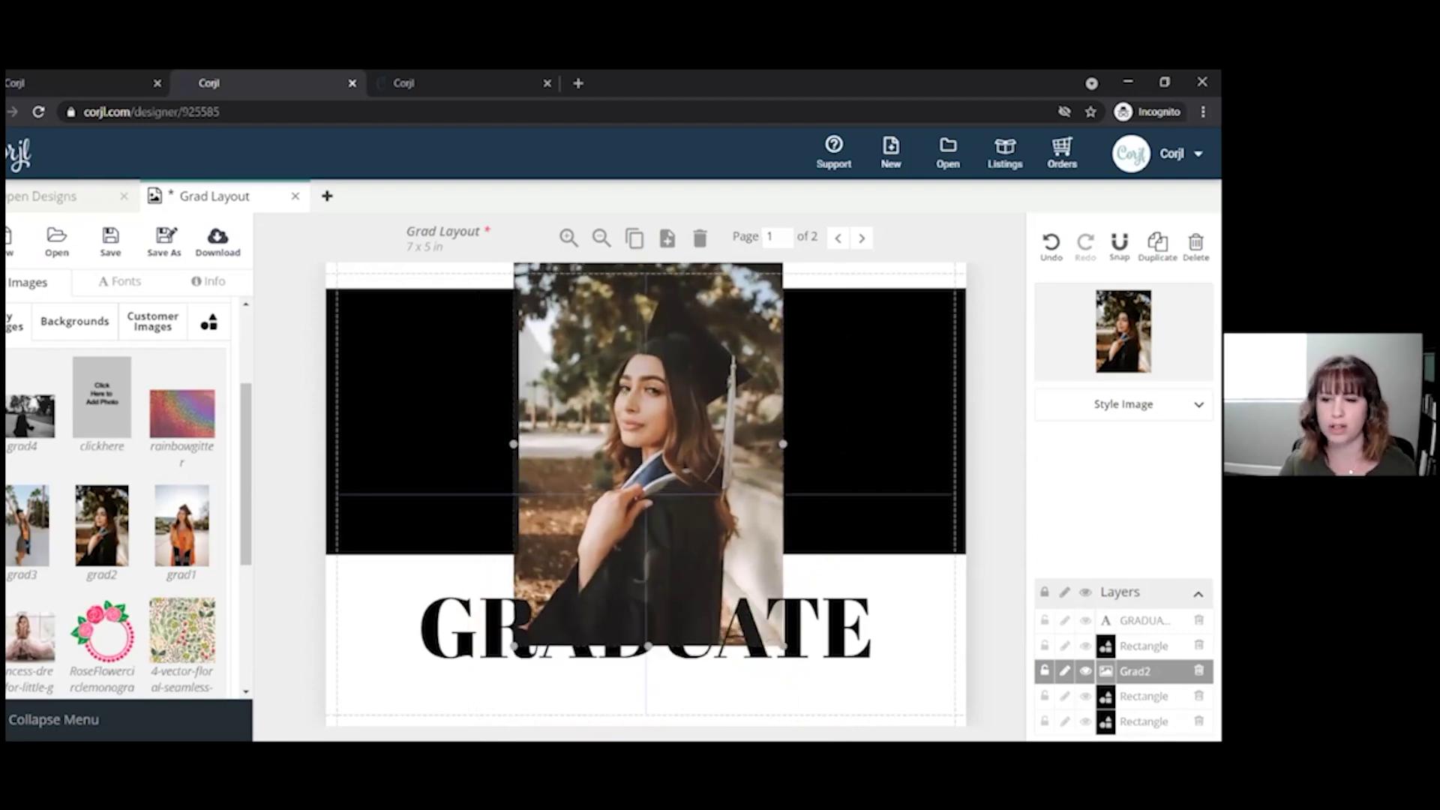
pyautogui.rightClick(1135, 671)
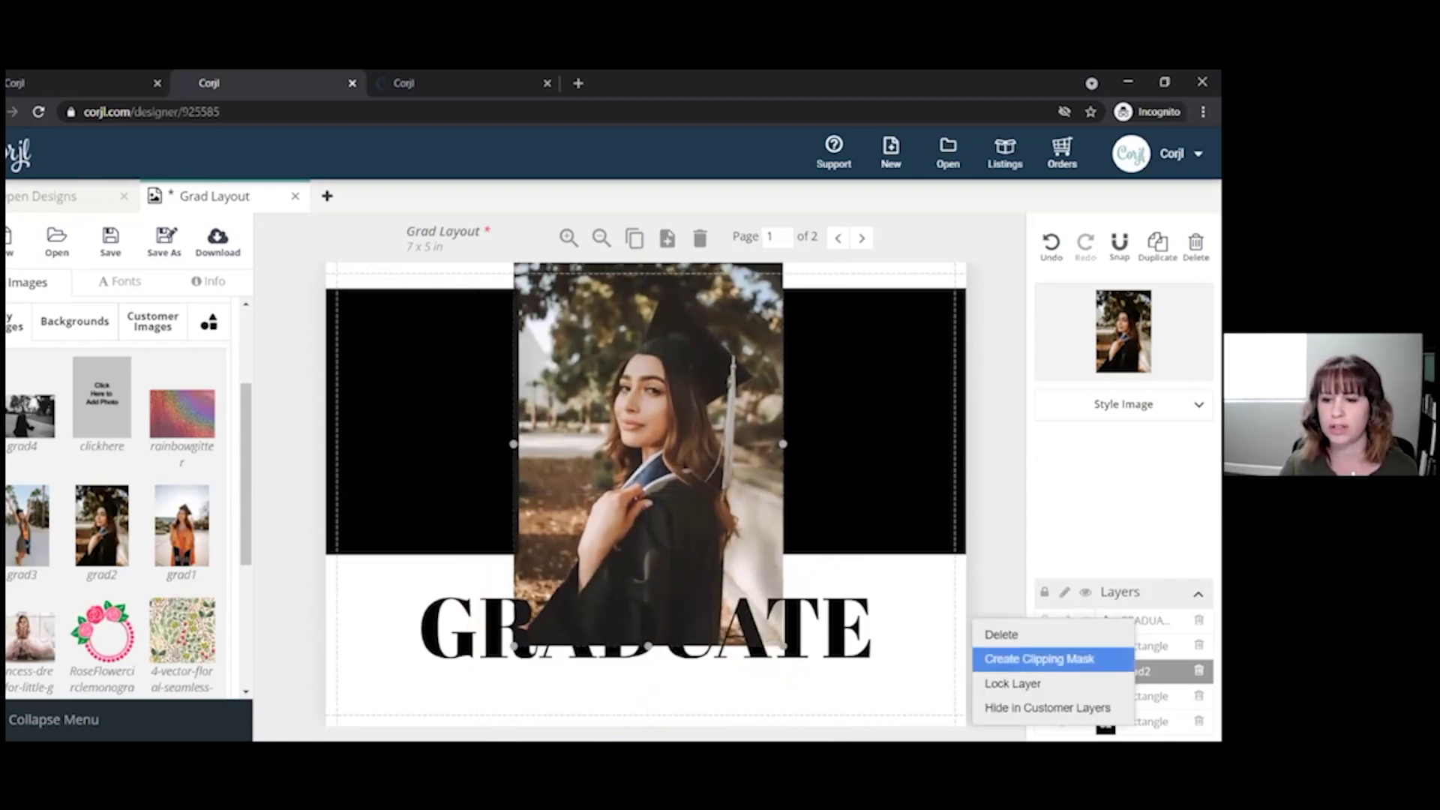
pyautogui.click(1038, 659)
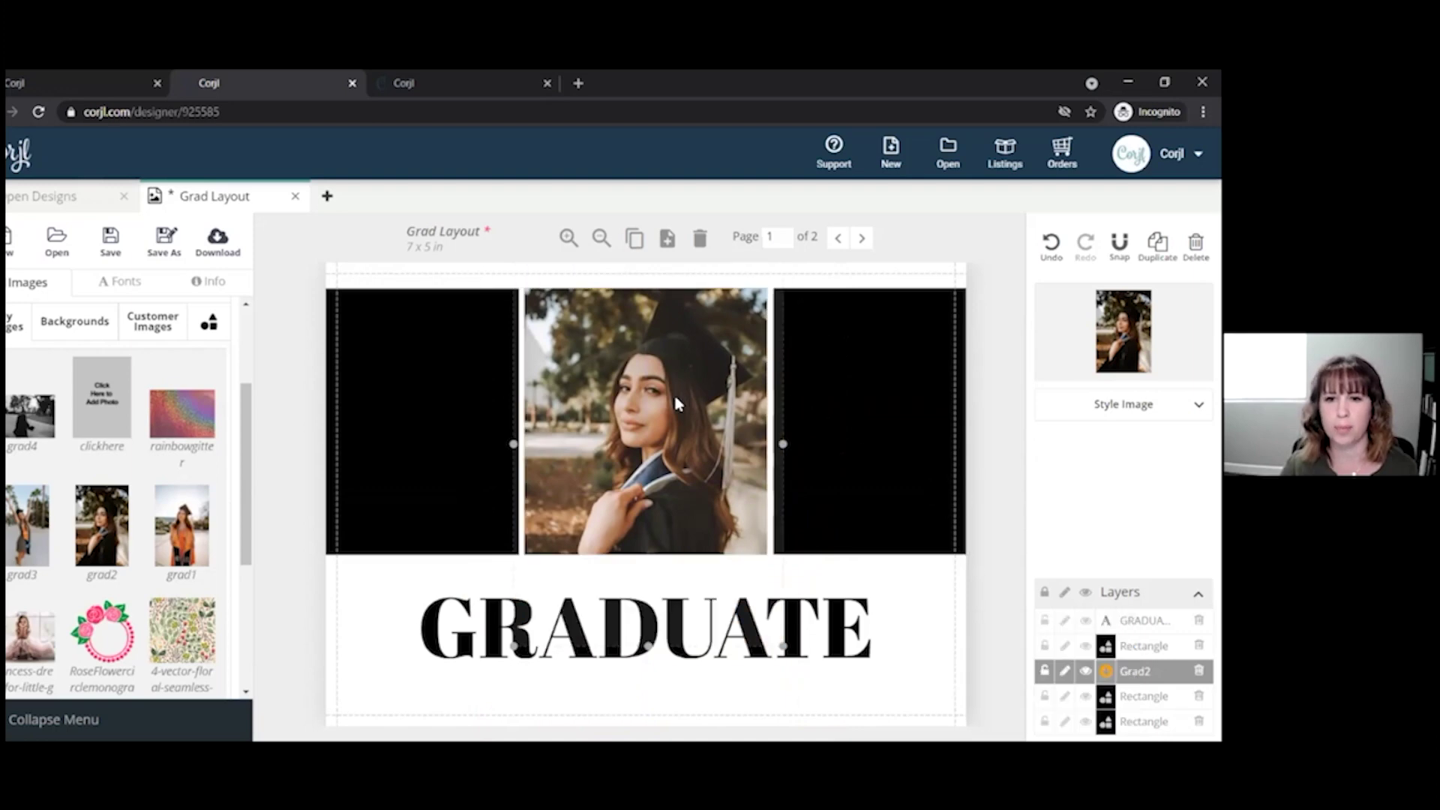
# Reposition the grad2 photo inside the middle clipped frame.
pyautogui.moveTo(675, 402); pyautogui.dragTo(664, 403)
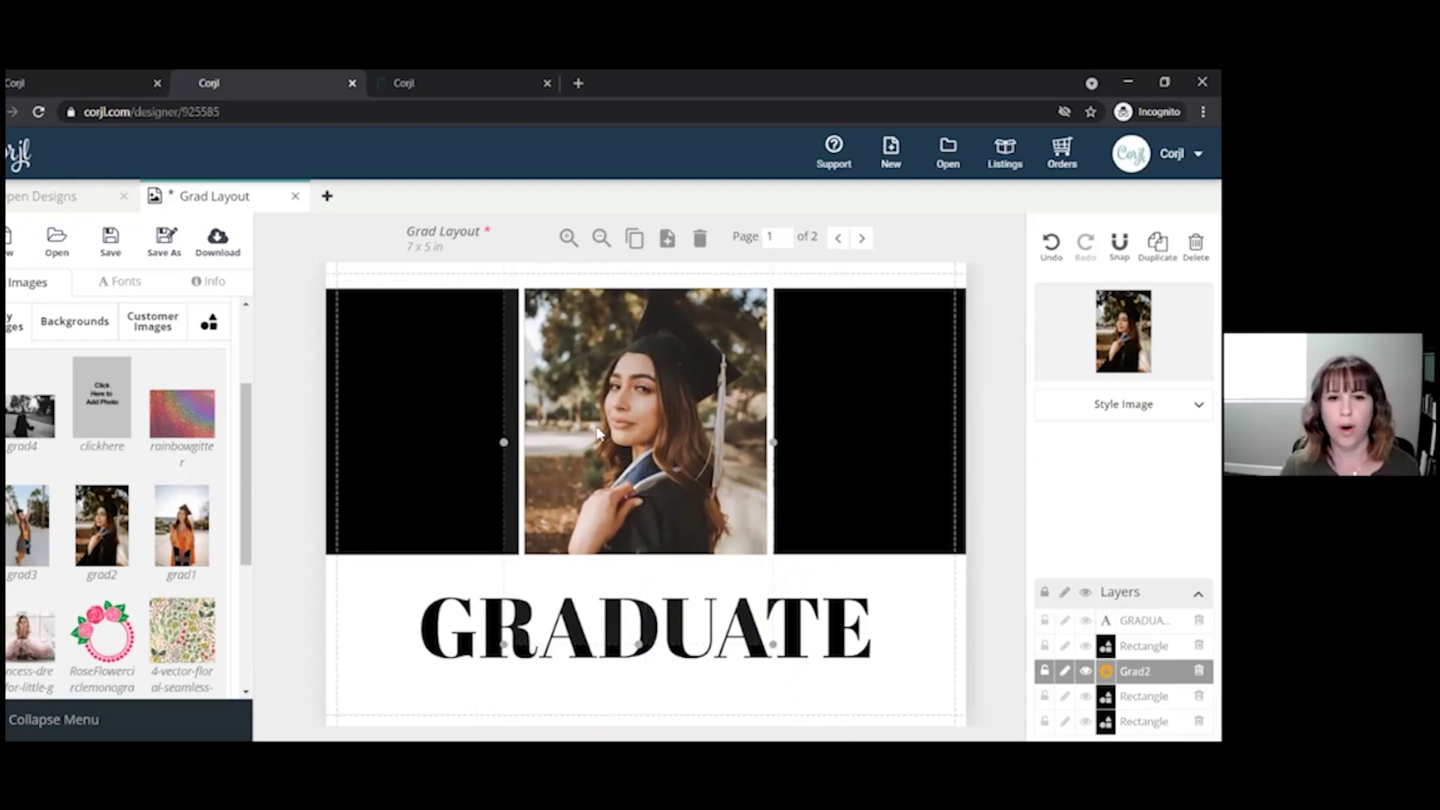
pyautogui.moveTo(601, 416); pyautogui.dragTo(605, 417)
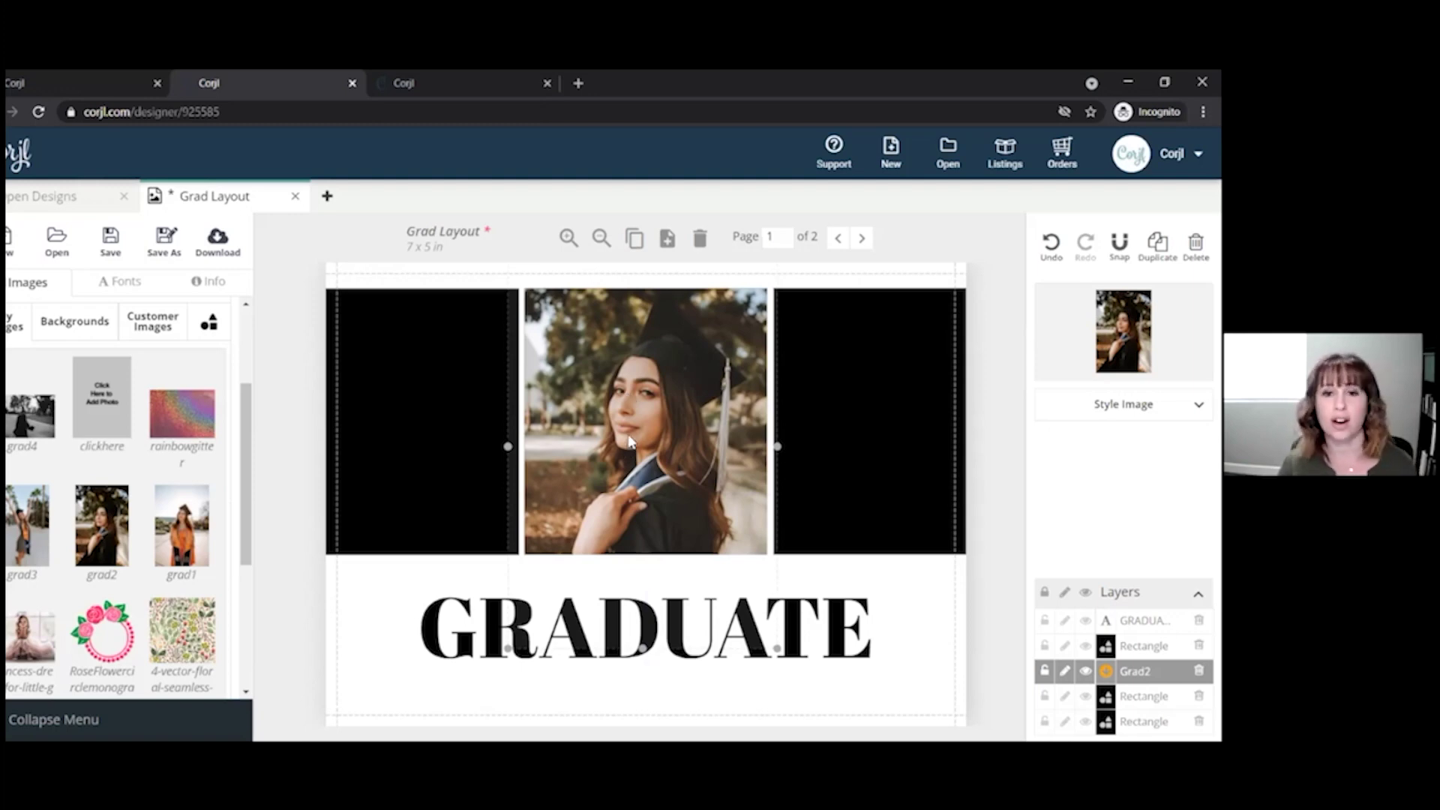
pyautogui.moveTo(630, 443); pyautogui.dragTo(630, 488)
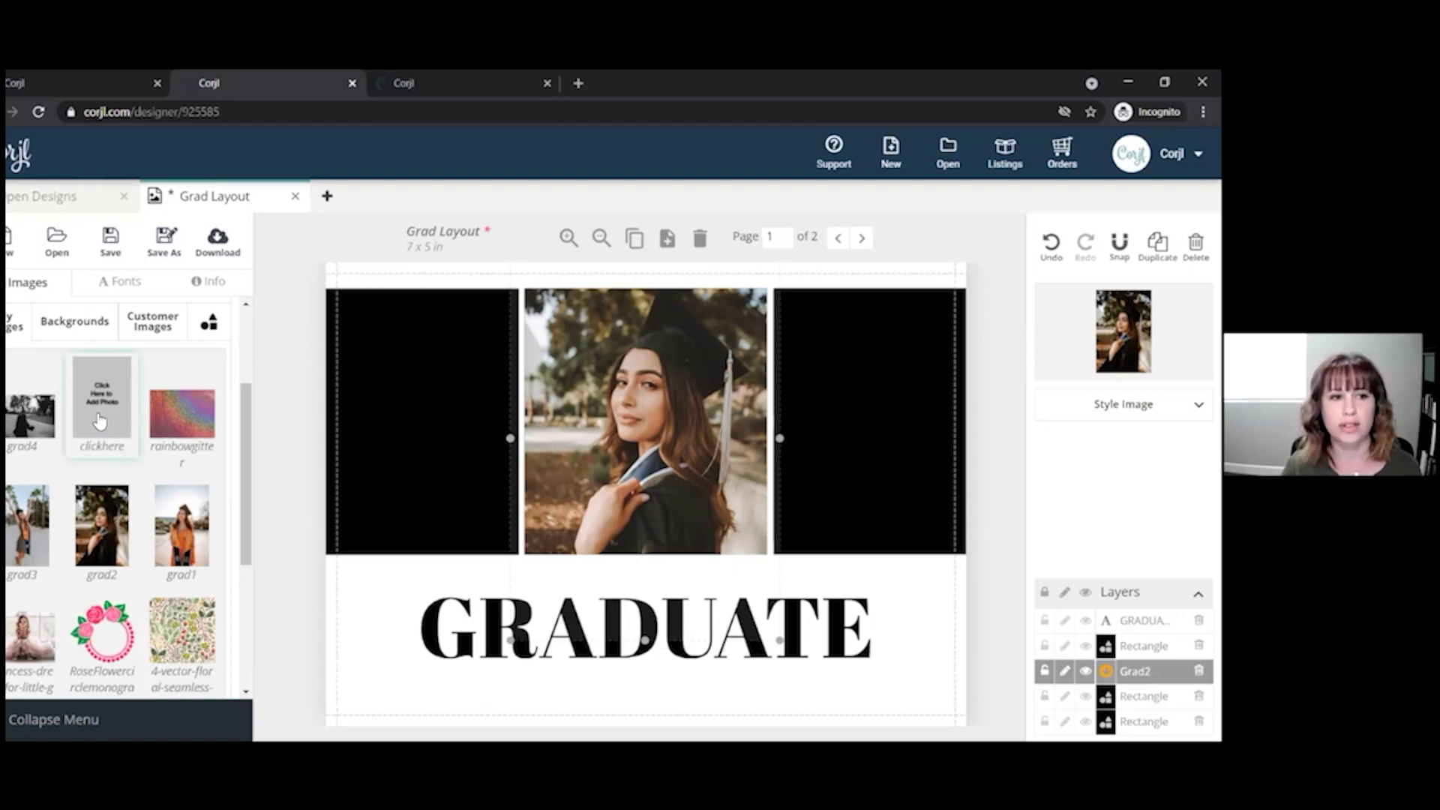
# Add the clickhere placeholder image to page 1 and resize and position it to cover the left black rectangle.
pyautogui.moveTo(414, 486); pyautogui.dragTo(446, 469)
pyautogui.moveTo(470, 525); pyautogui.dragTo(416, 377)
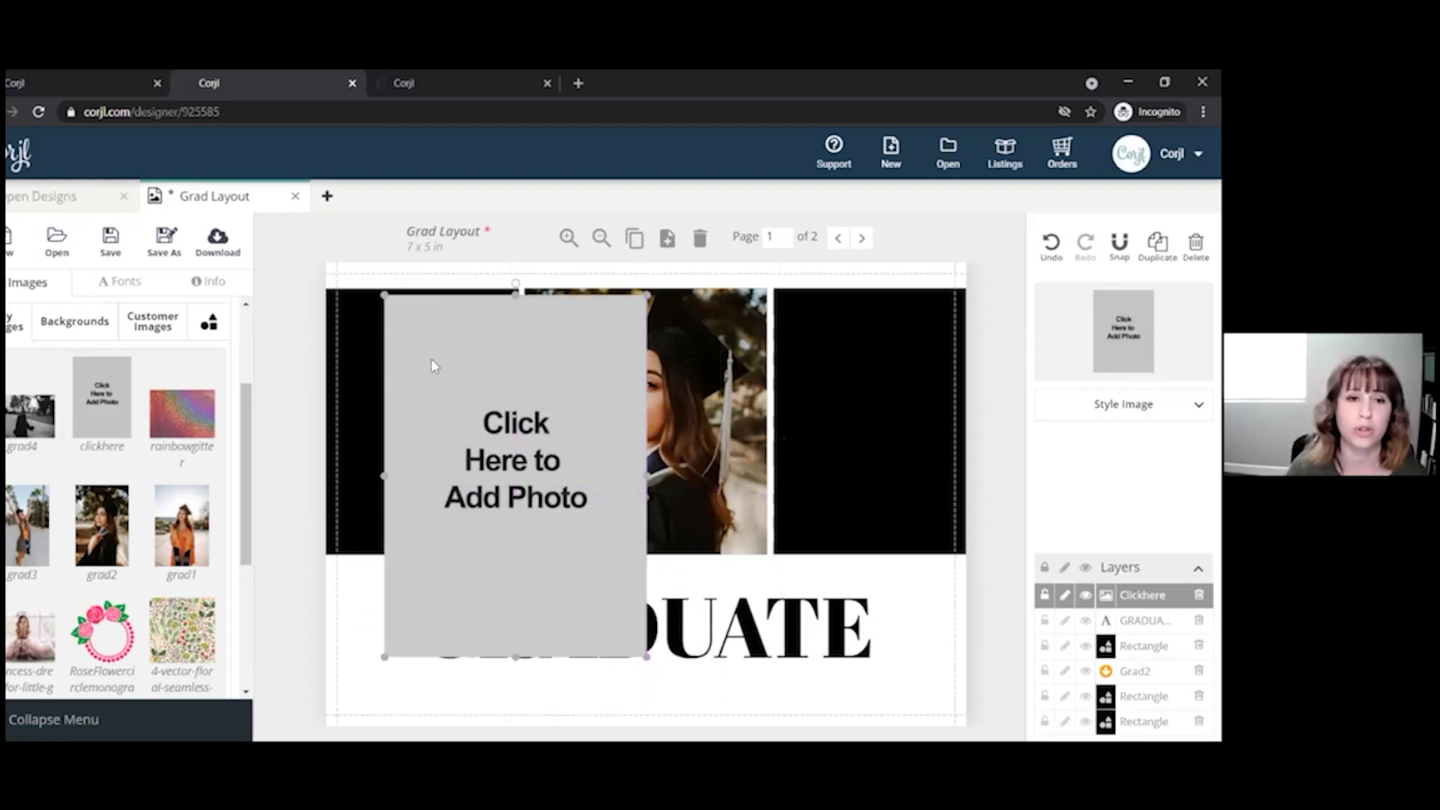
pyautogui.moveTo(387, 297); pyautogui.dragTo(406, 324)
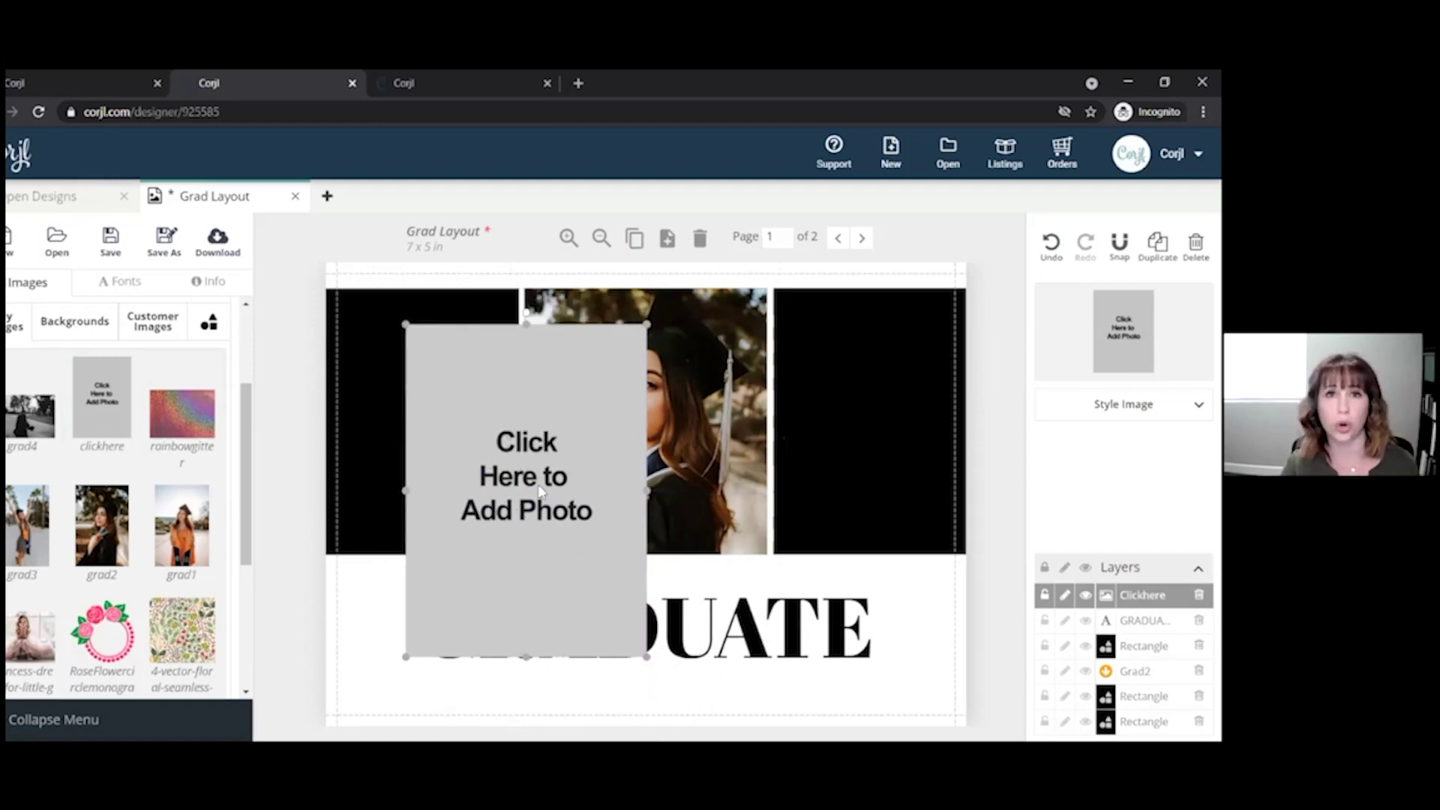
pyautogui.moveTo(538, 484); pyautogui.dragTo(439, 390)
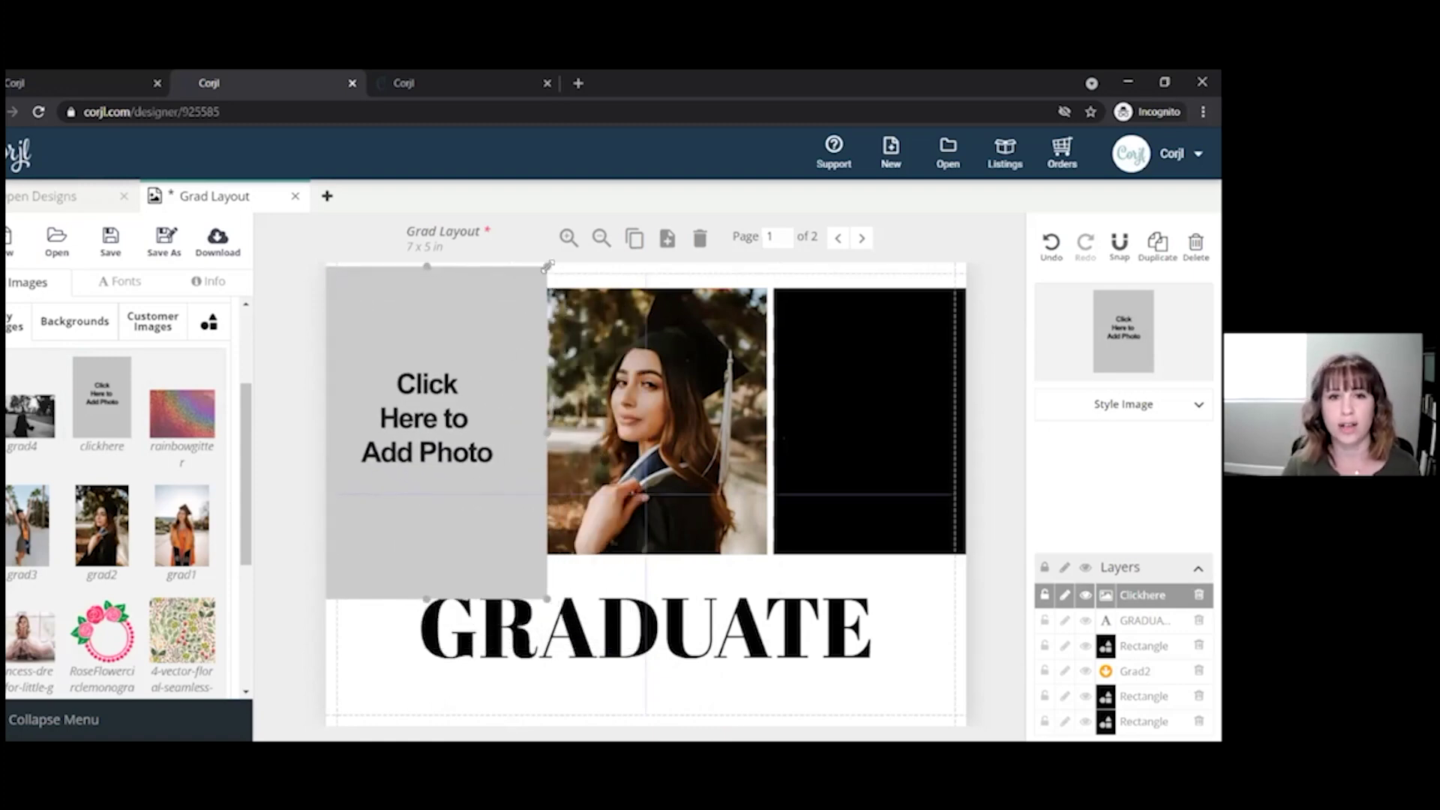
pyautogui.moveTo(547, 266); pyautogui.dragTo(538, 277)
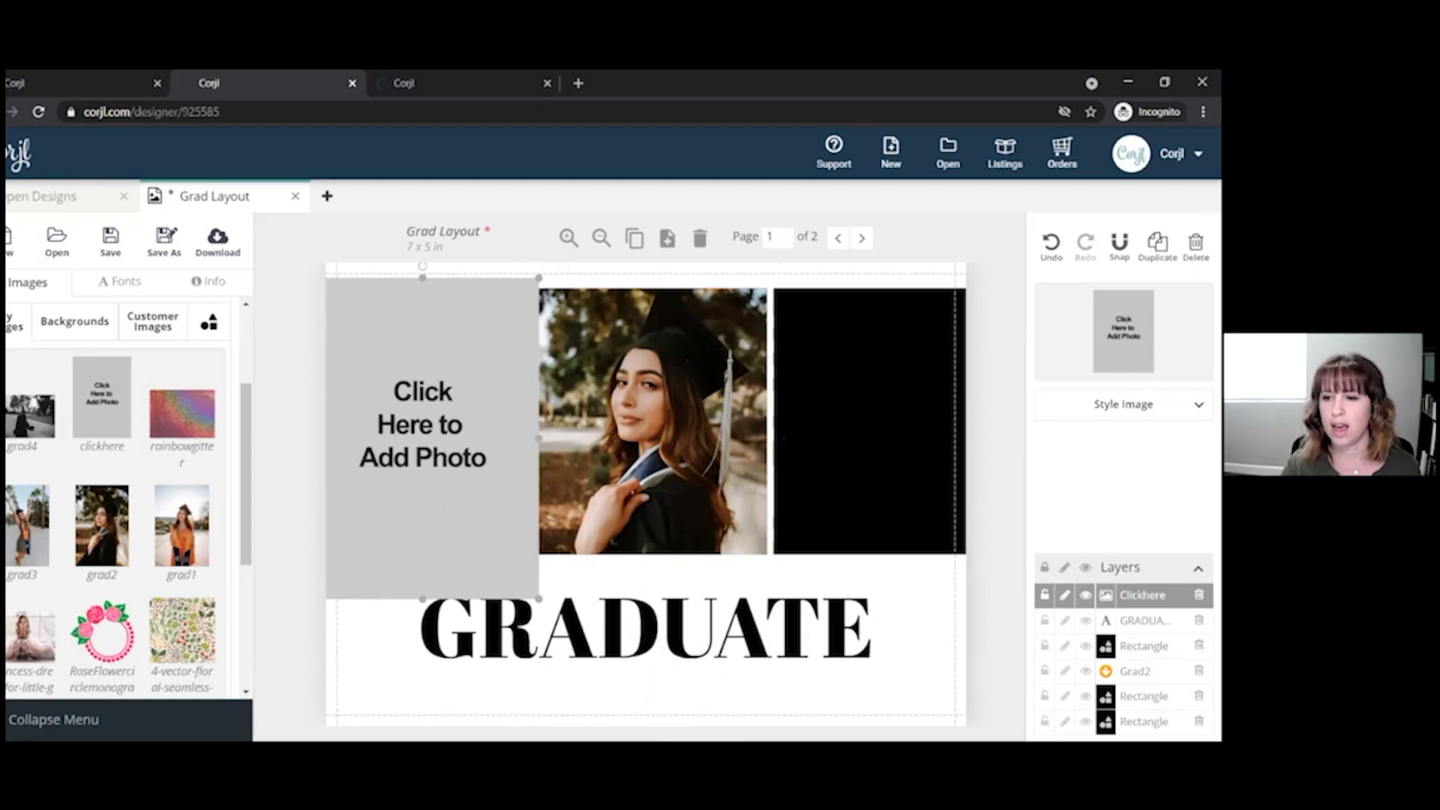
# Move the Clickhere layer directly above the left rectangle's layer, clip it with a clipping mask, and adjust its position in the frame.
pyautogui.moveTo(1142, 594); pyautogui.dragTo(1142, 696)
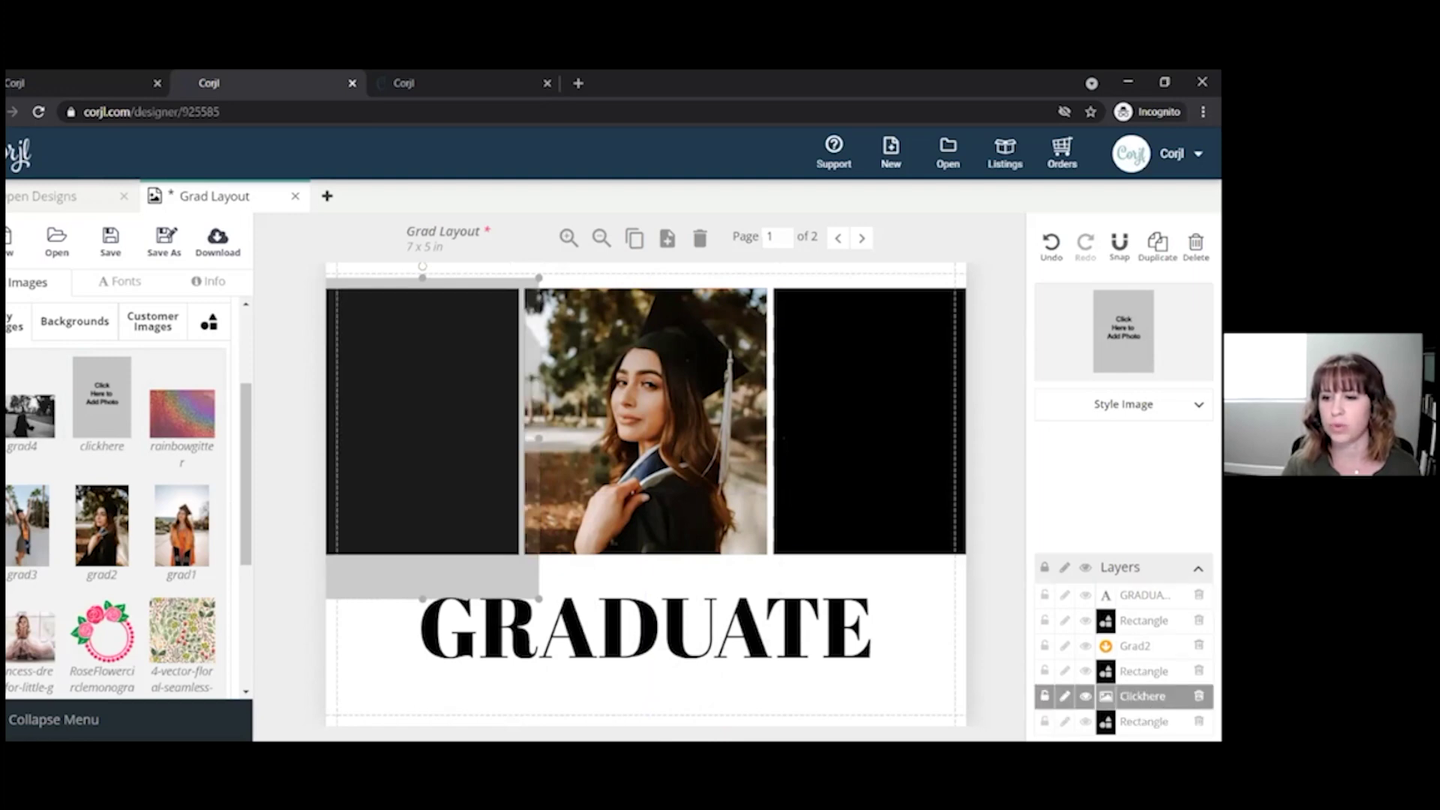
pyautogui.rightClick(1142, 696)
pyautogui.click(1050, 659)
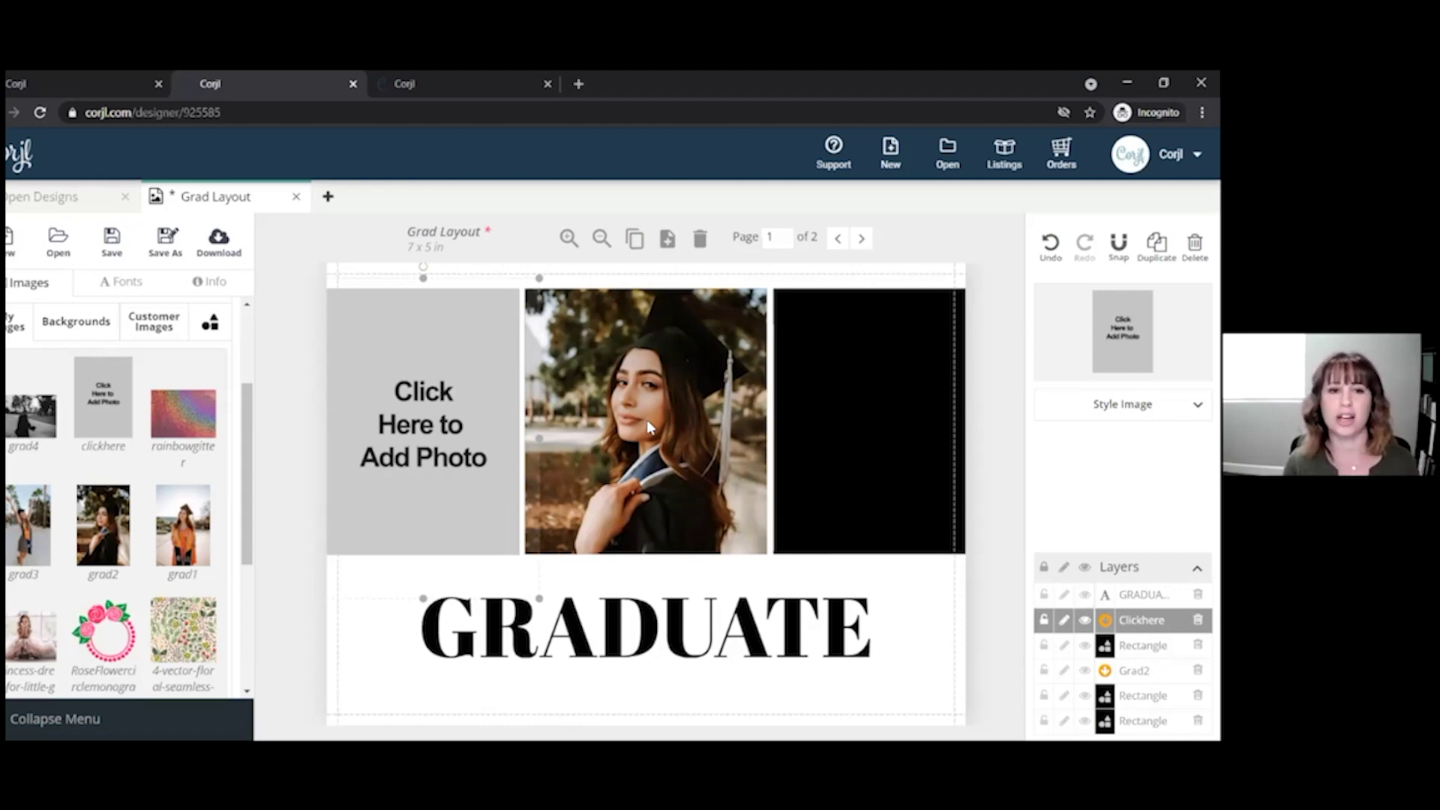
pyautogui.moveTo(394, 440); pyautogui.dragTo(395, 429)
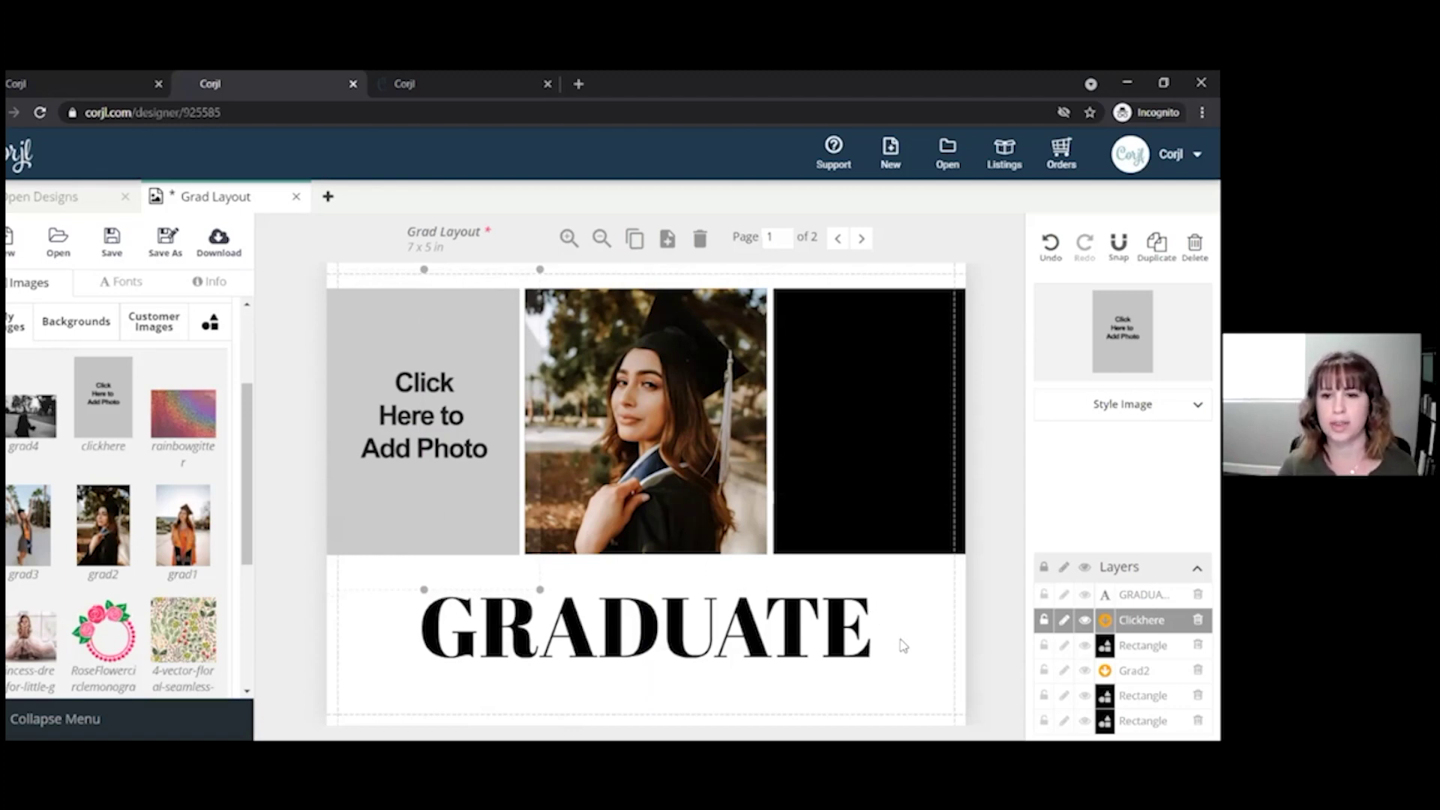
# Turn off the fill of the middle rectangle that masks the grad2 photo.
pyautogui.click(674, 572)
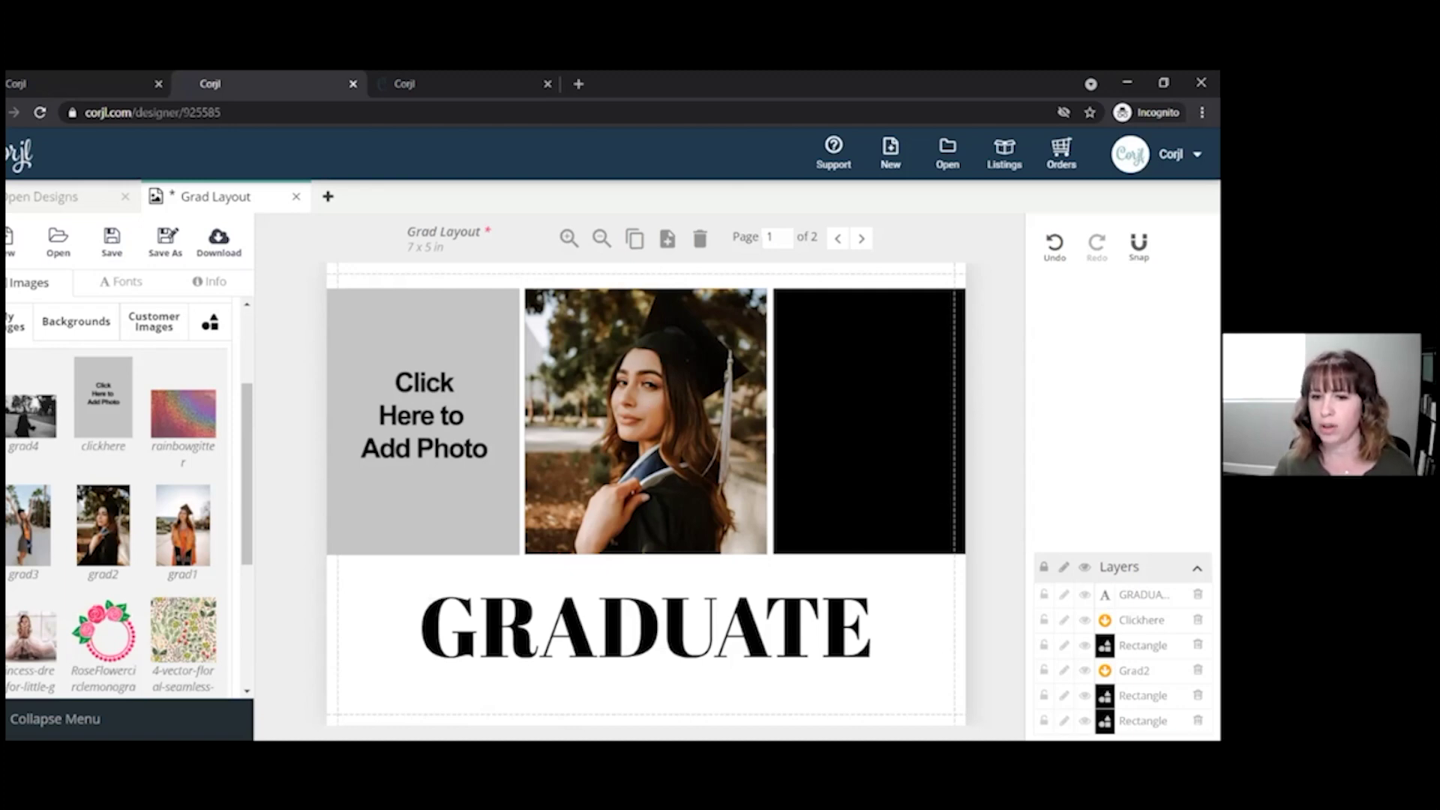
pyautogui.click(1143, 696)
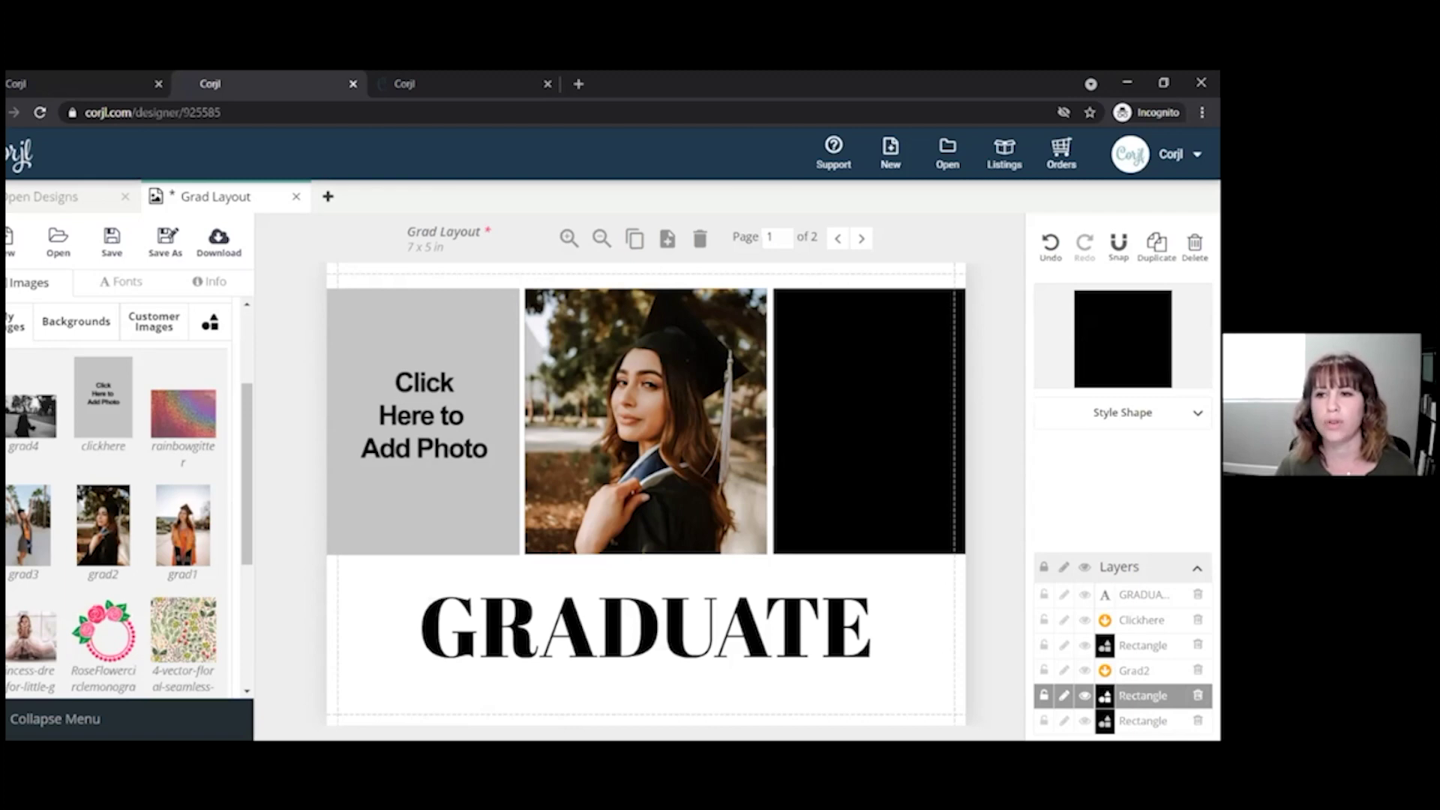
pyautogui.click(1122, 412)
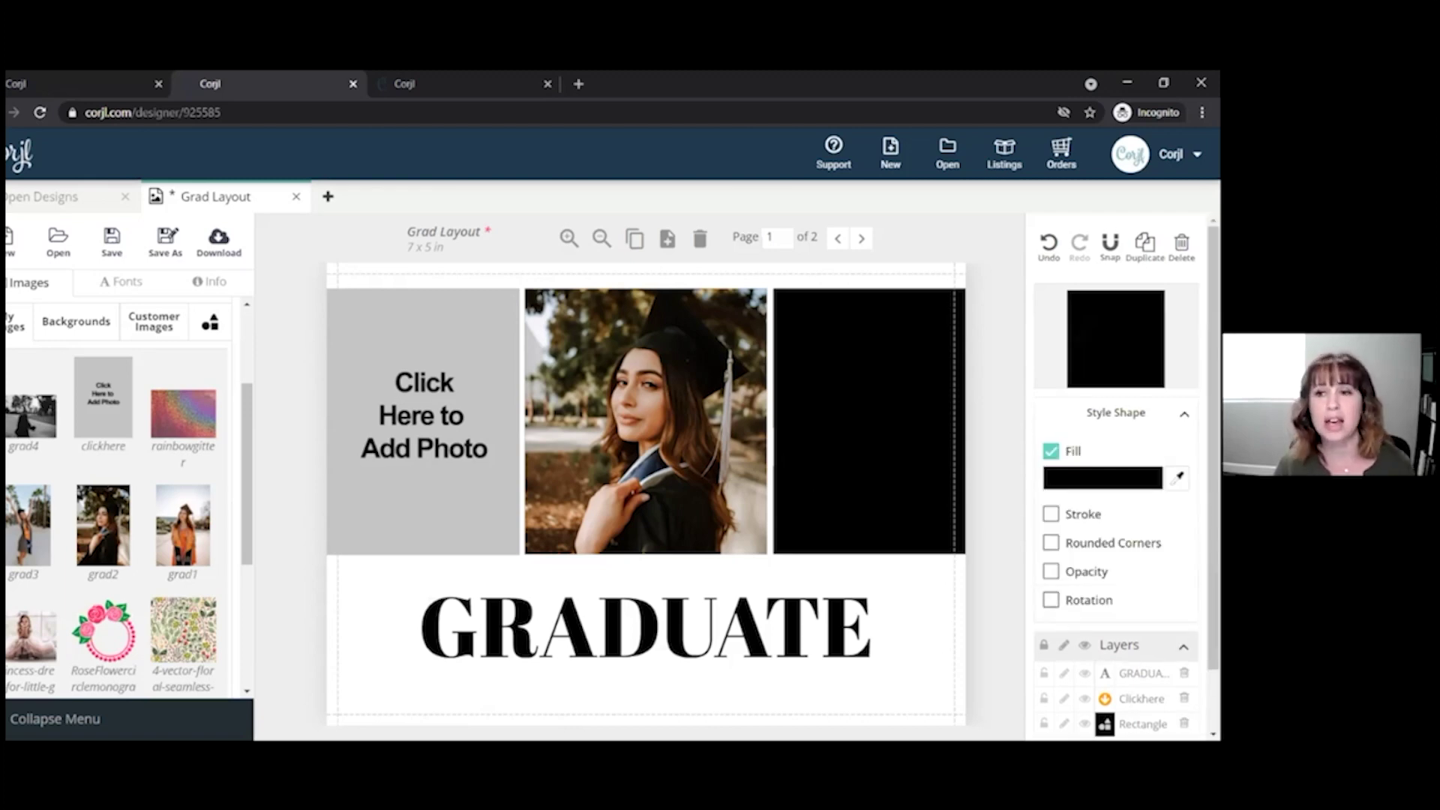
pyautogui.click(1051, 451)
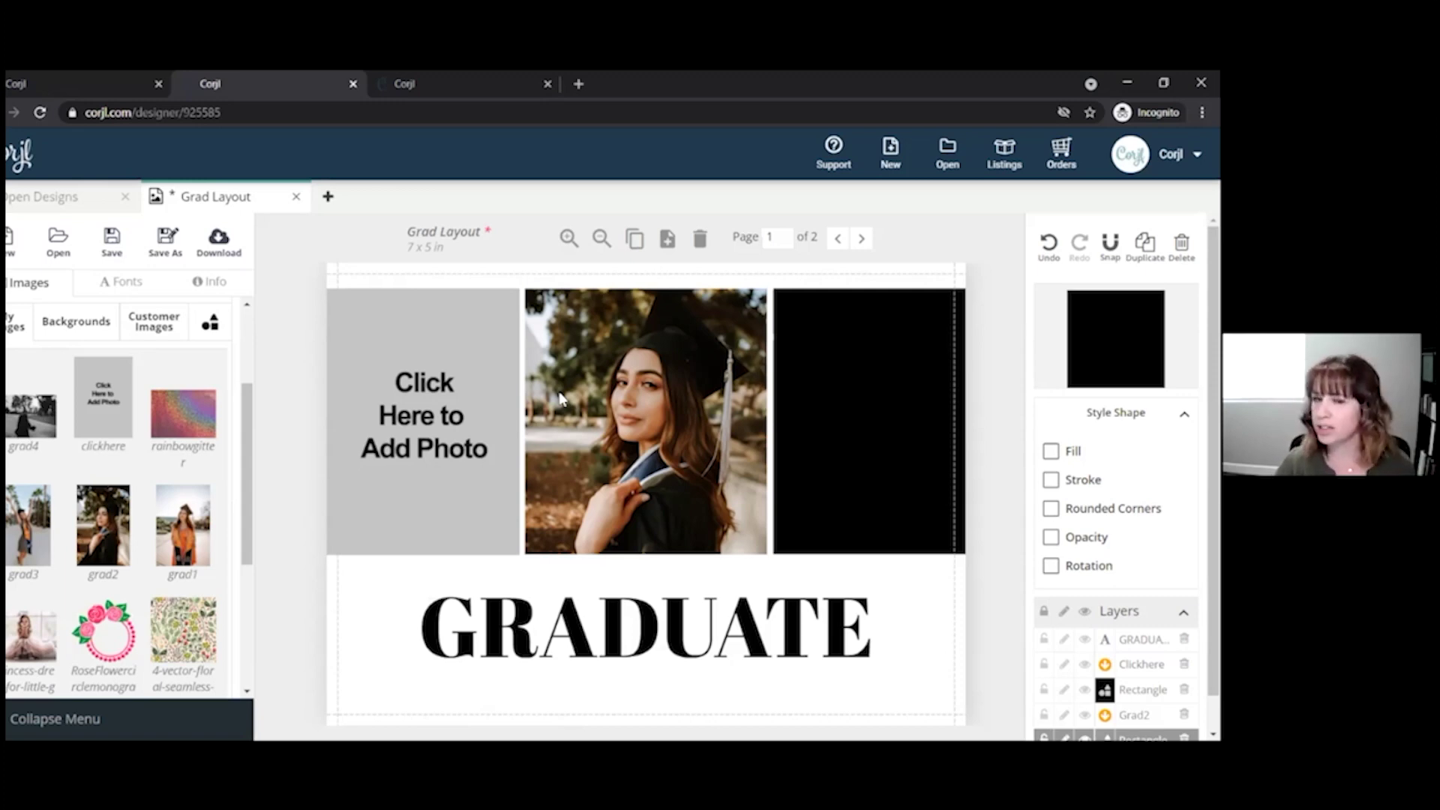
# Shrink and shift the grad2 photo to expose its unfilled frame, and enlarge it again to cover the middle frame.
pyautogui.moveTo(582, 350); pyautogui.dragTo(645, 334)
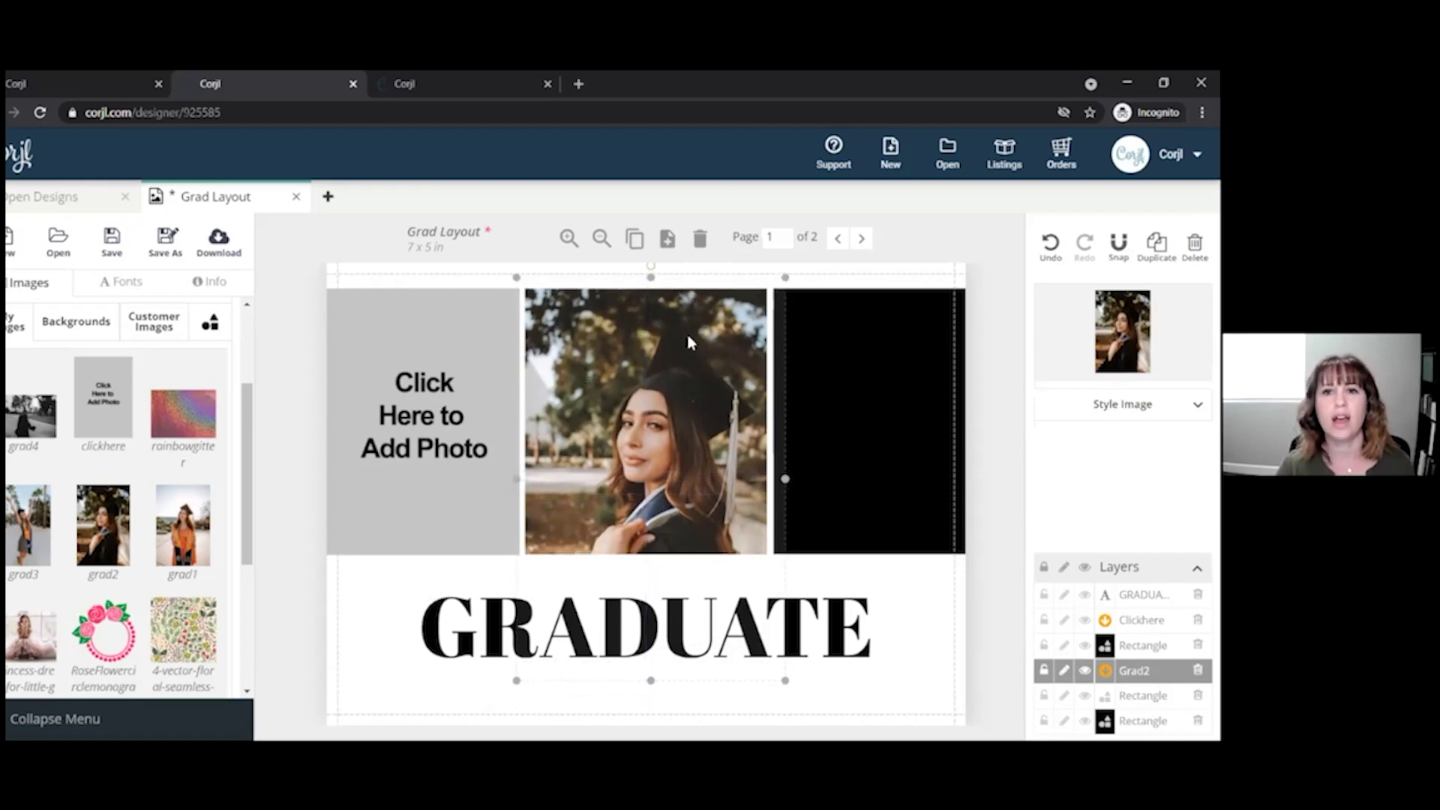
pyautogui.moveTo(785, 277); pyautogui.dragTo(705, 366)
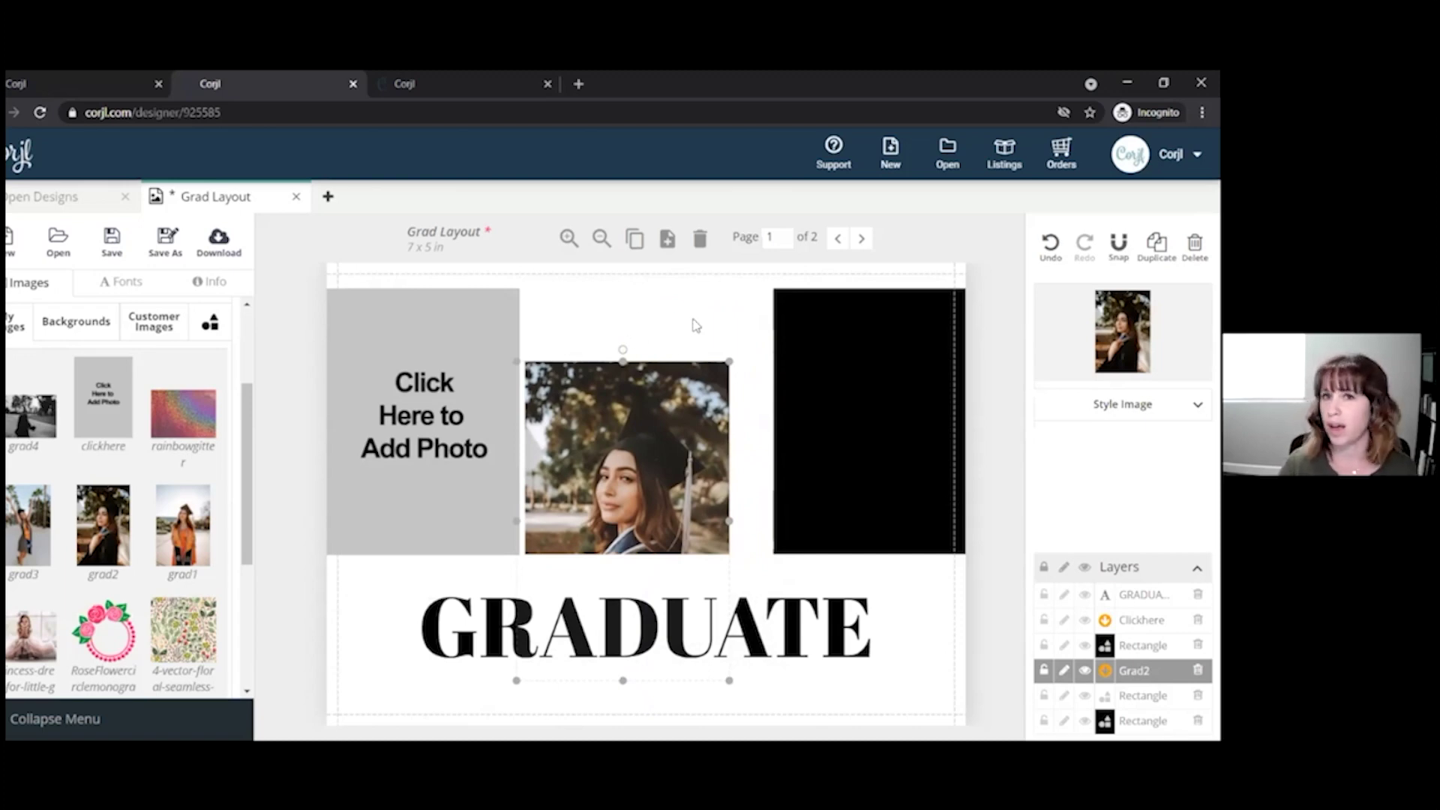
pyautogui.moveTo(655, 416); pyautogui.dragTo(668, 323)
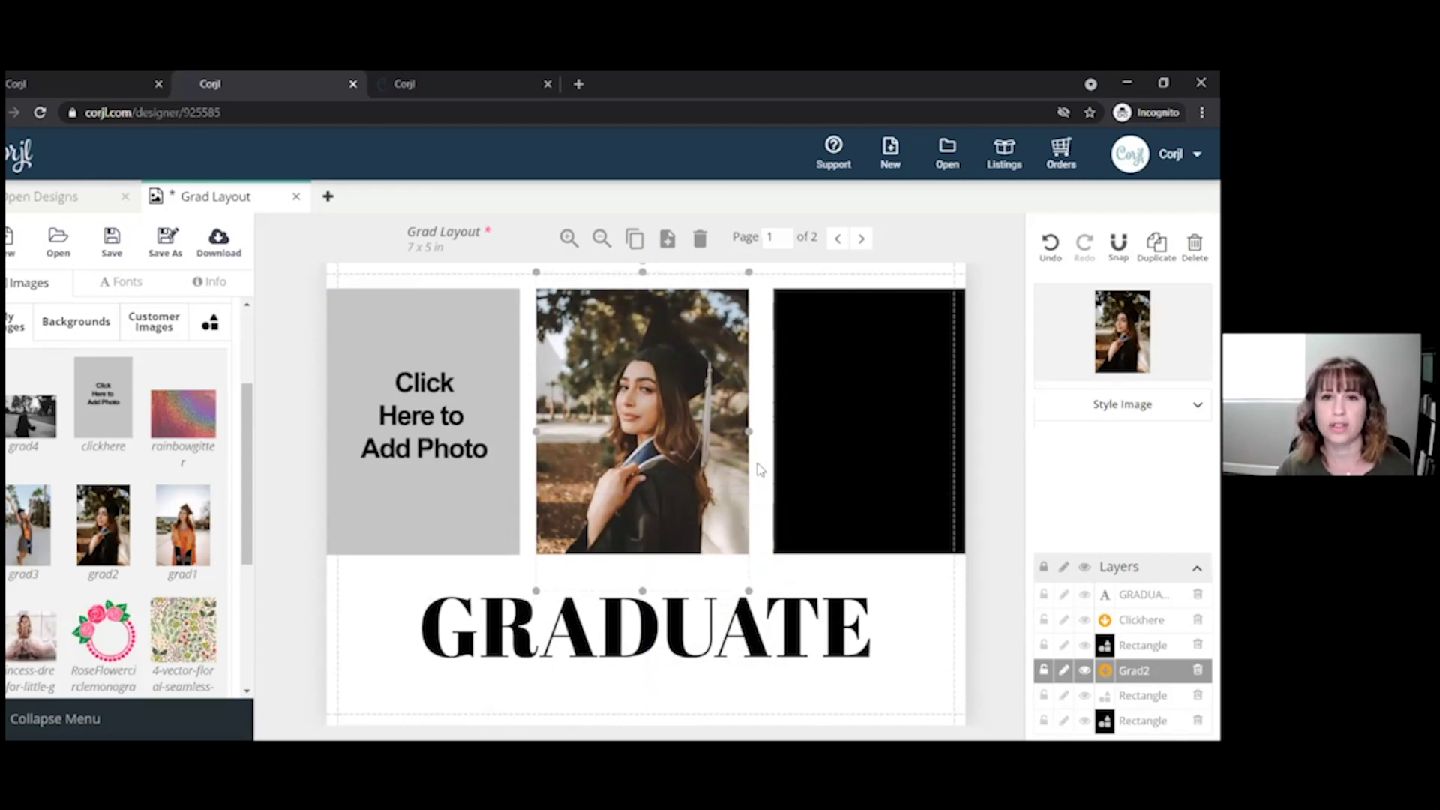
pyautogui.moveTo(535, 591); pyautogui.dragTo(514, 623)
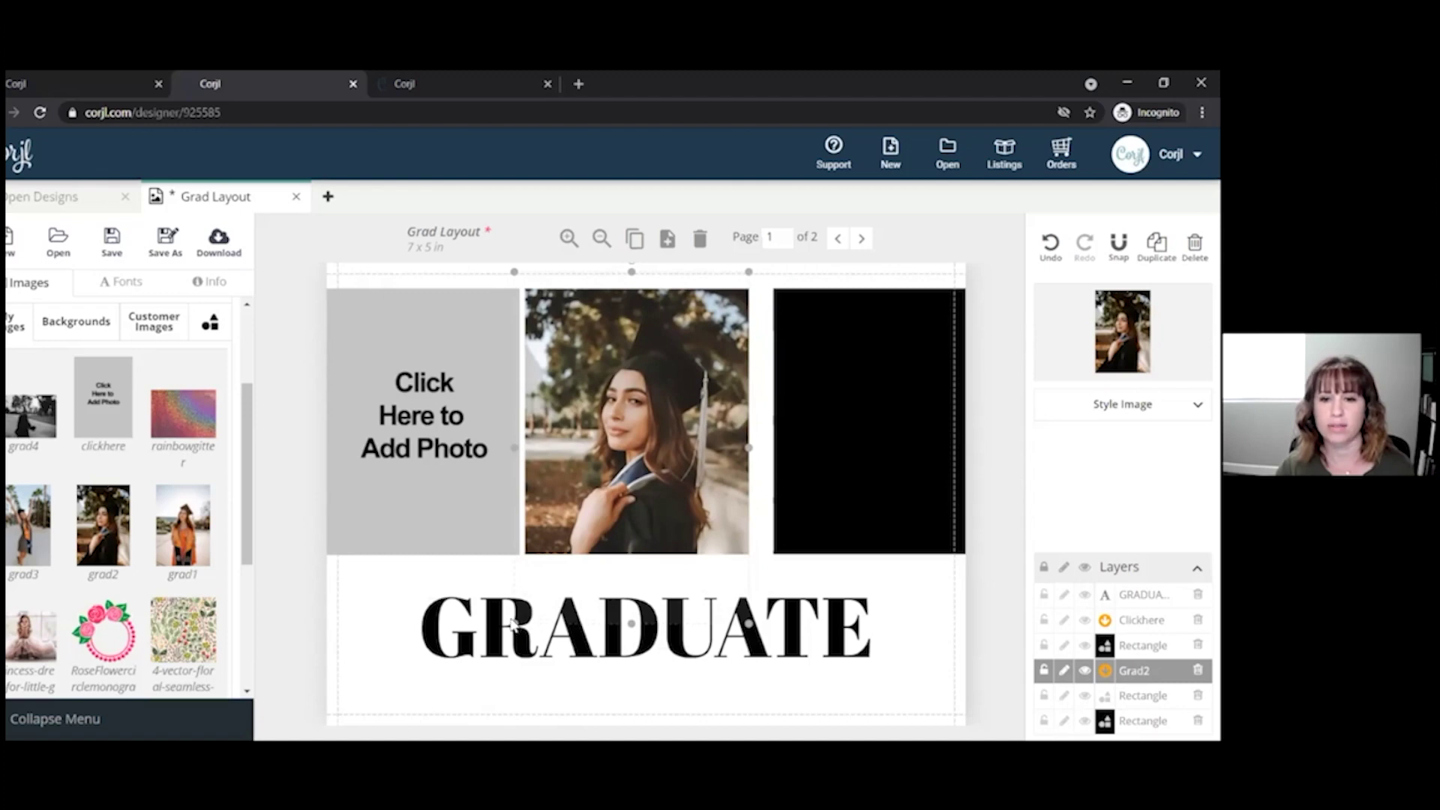
pyautogui.moveTo(748, 623); pyautogui.dragTo(787, 658)
pyautogui.moveTo(724, 487); pyautogui.dragTo(718, 458)
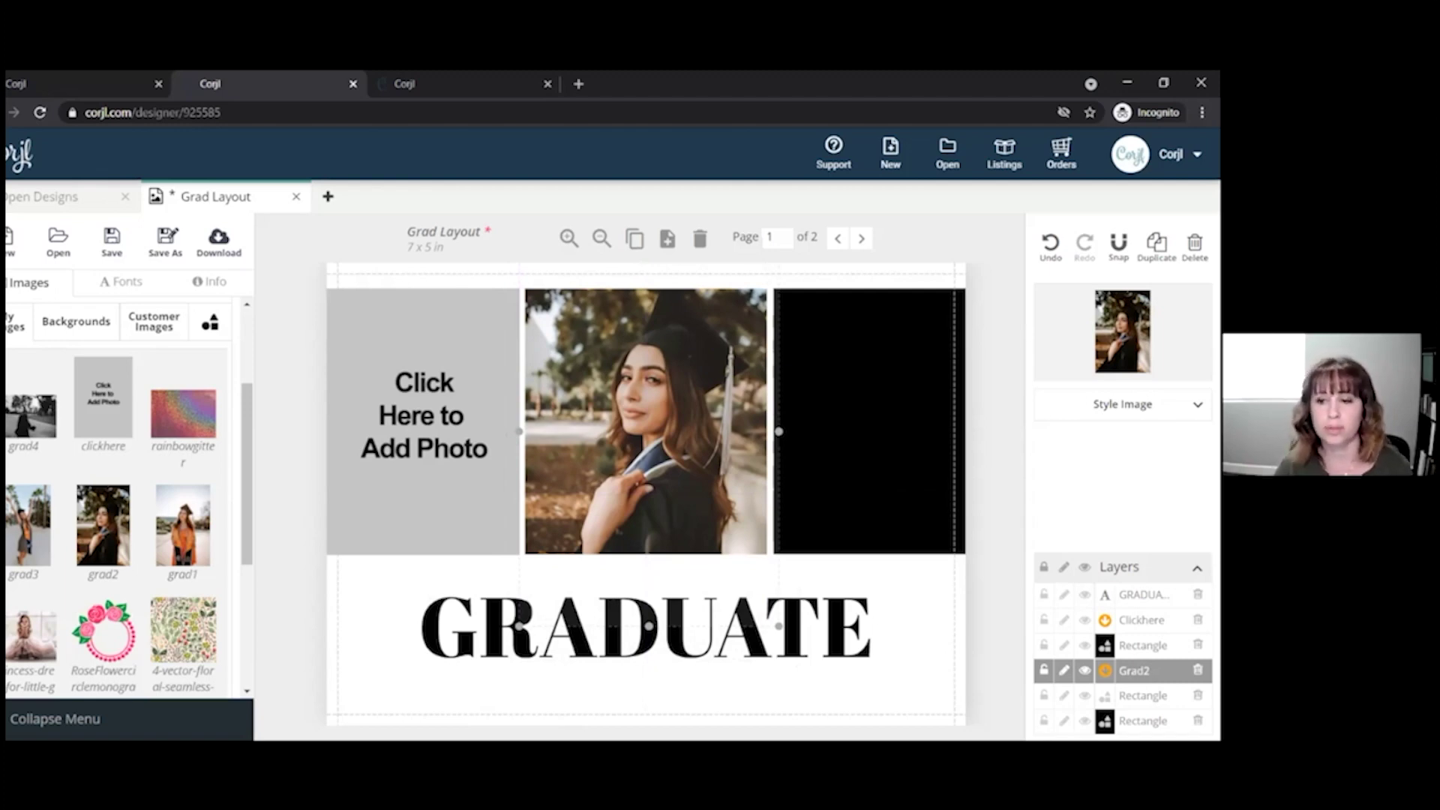
# Turn on the middle rectangle's fill, set it to light grey #dedede, and add that color to the preset colors.
pyautogui.click(1142, 695)
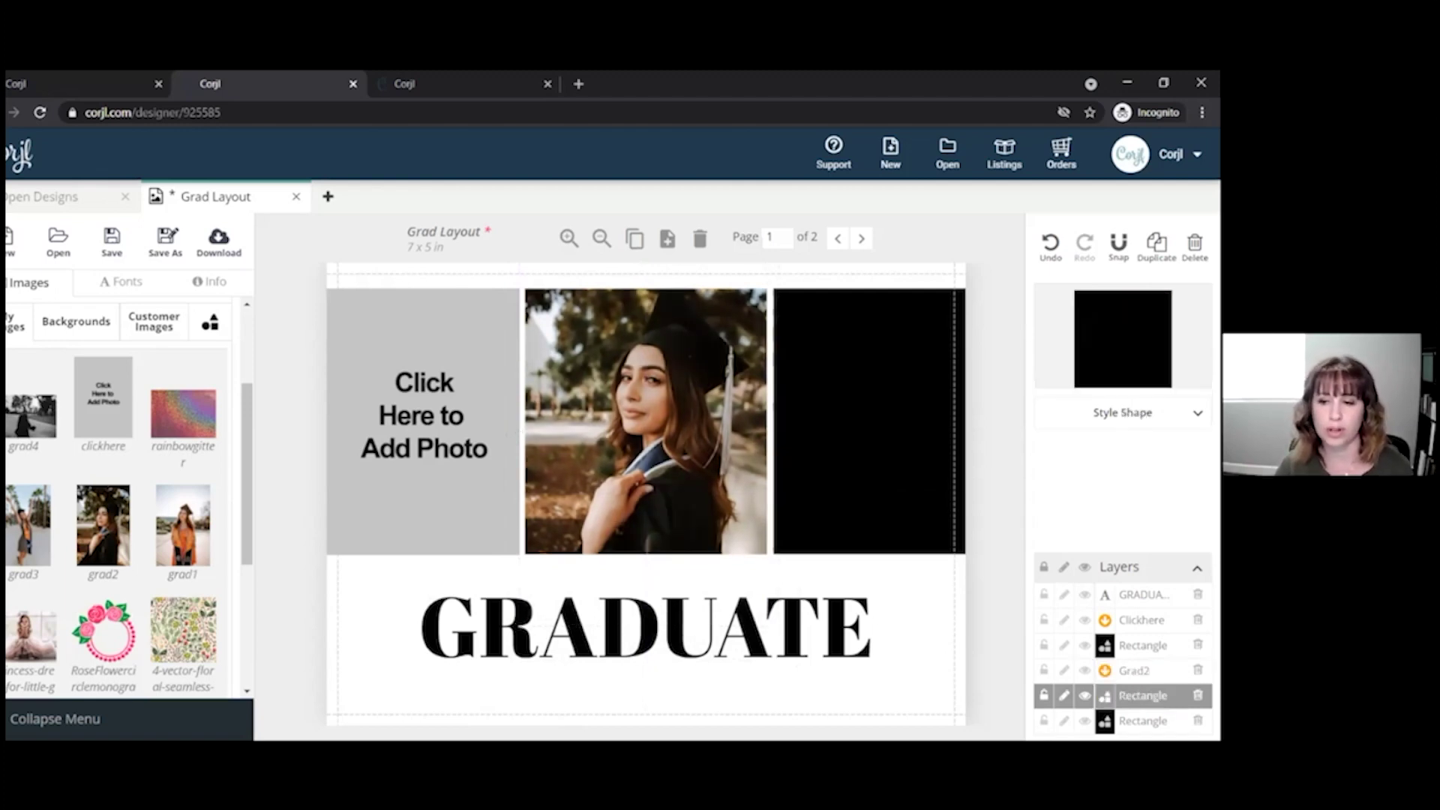
pyautogui.click(1123, 413)
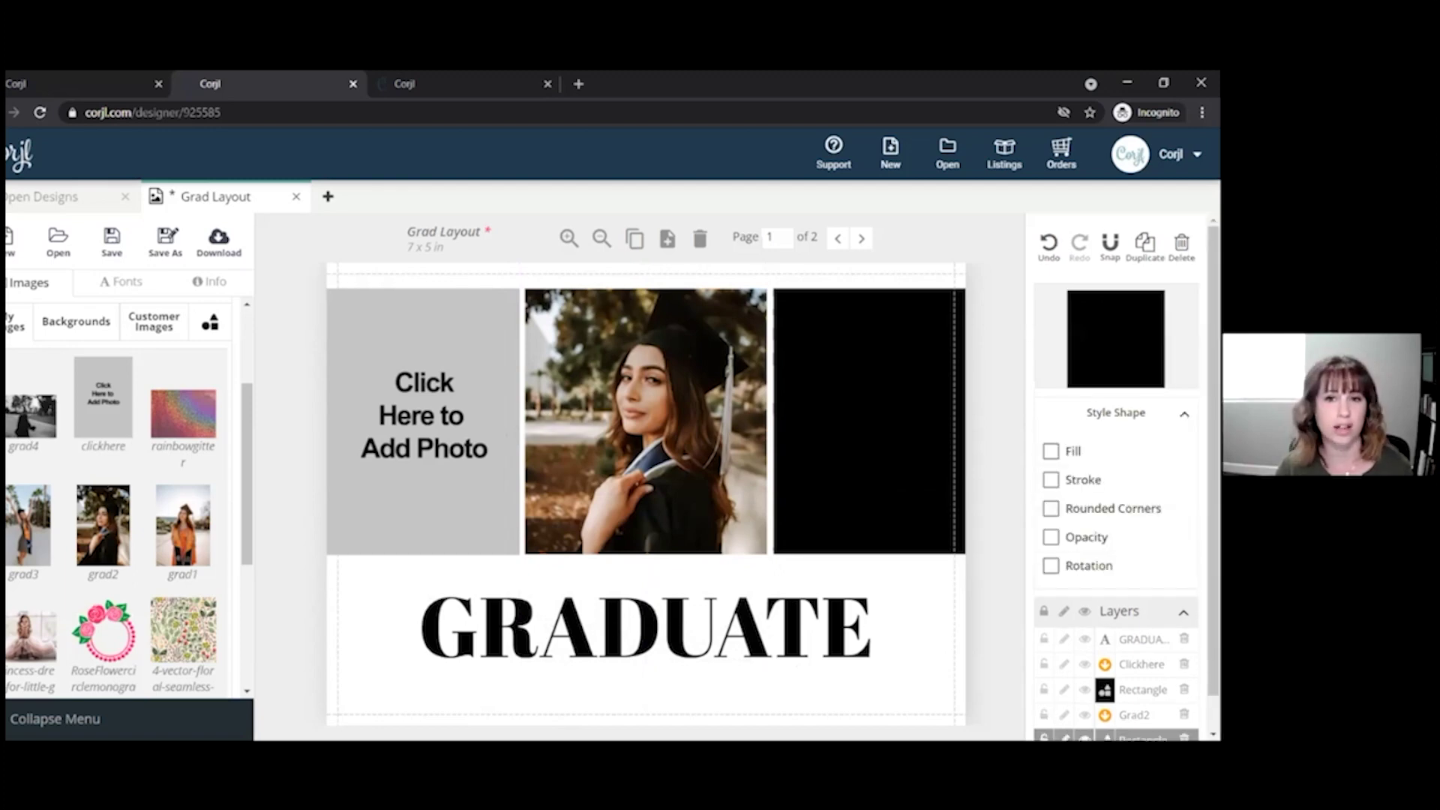
pyautogui.click(1051, 451)
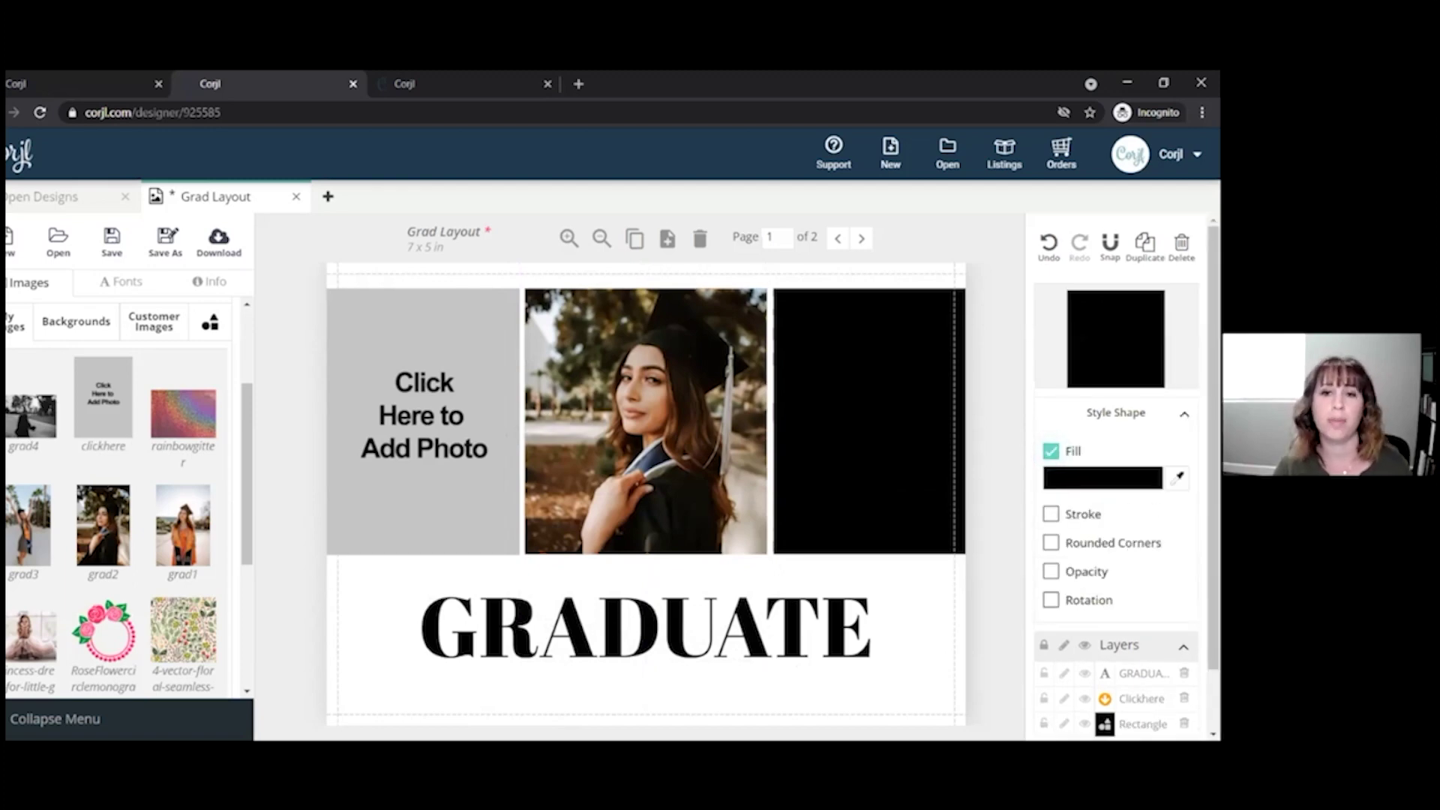
pyautogui.click(1102, 477)
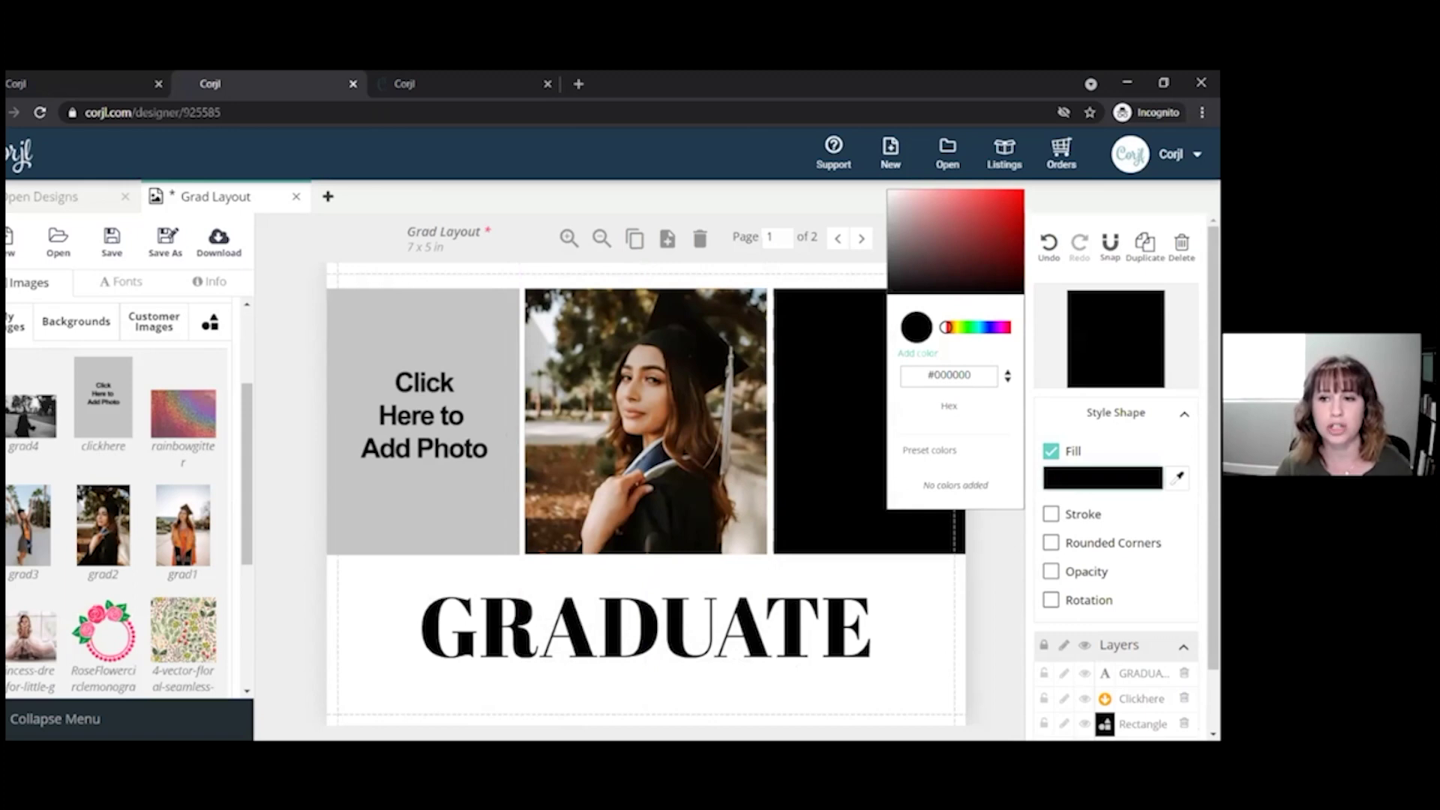
pyautogui.moveTo(912, 244); pyautogui.dragTo(884, 210)
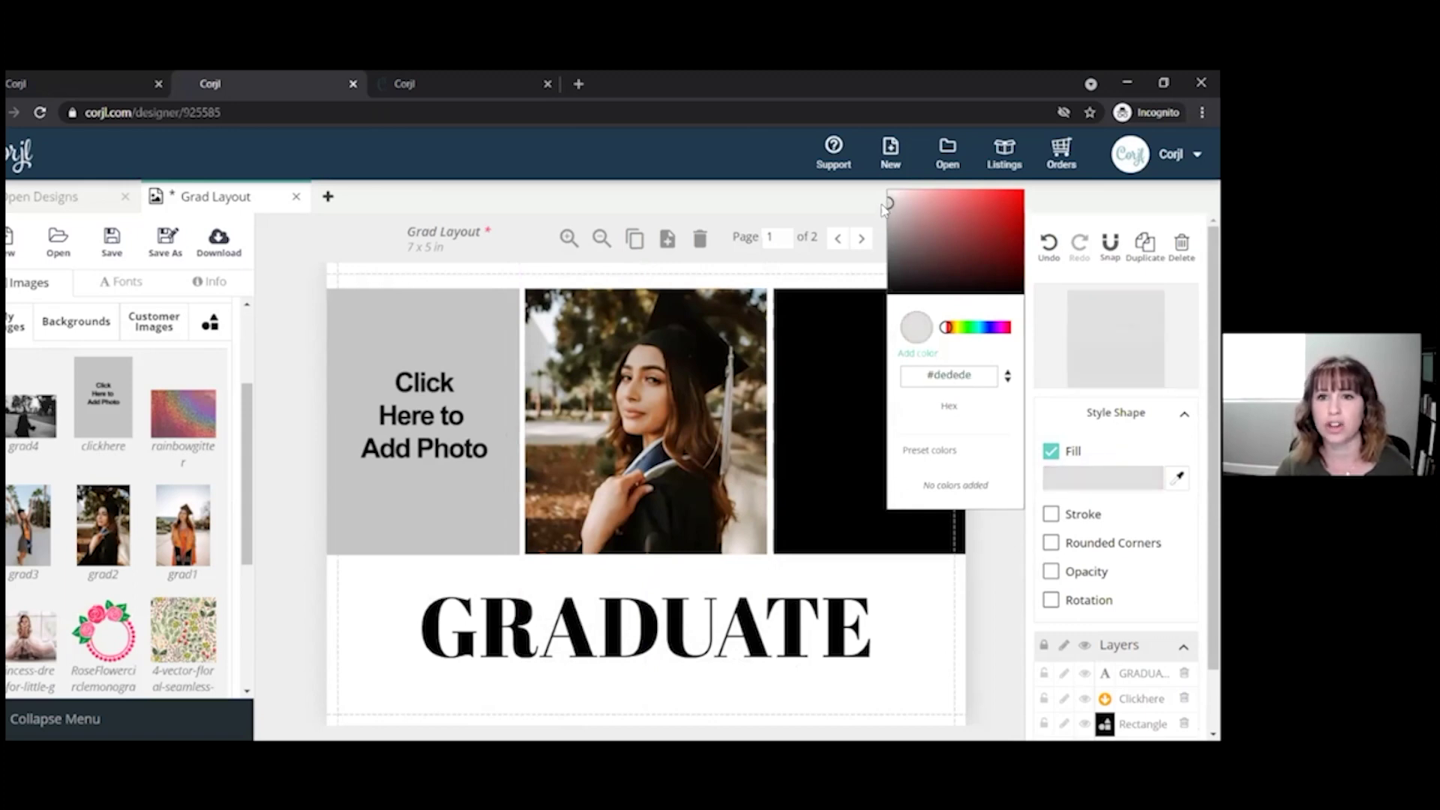
pyautogui.click(935, 355)
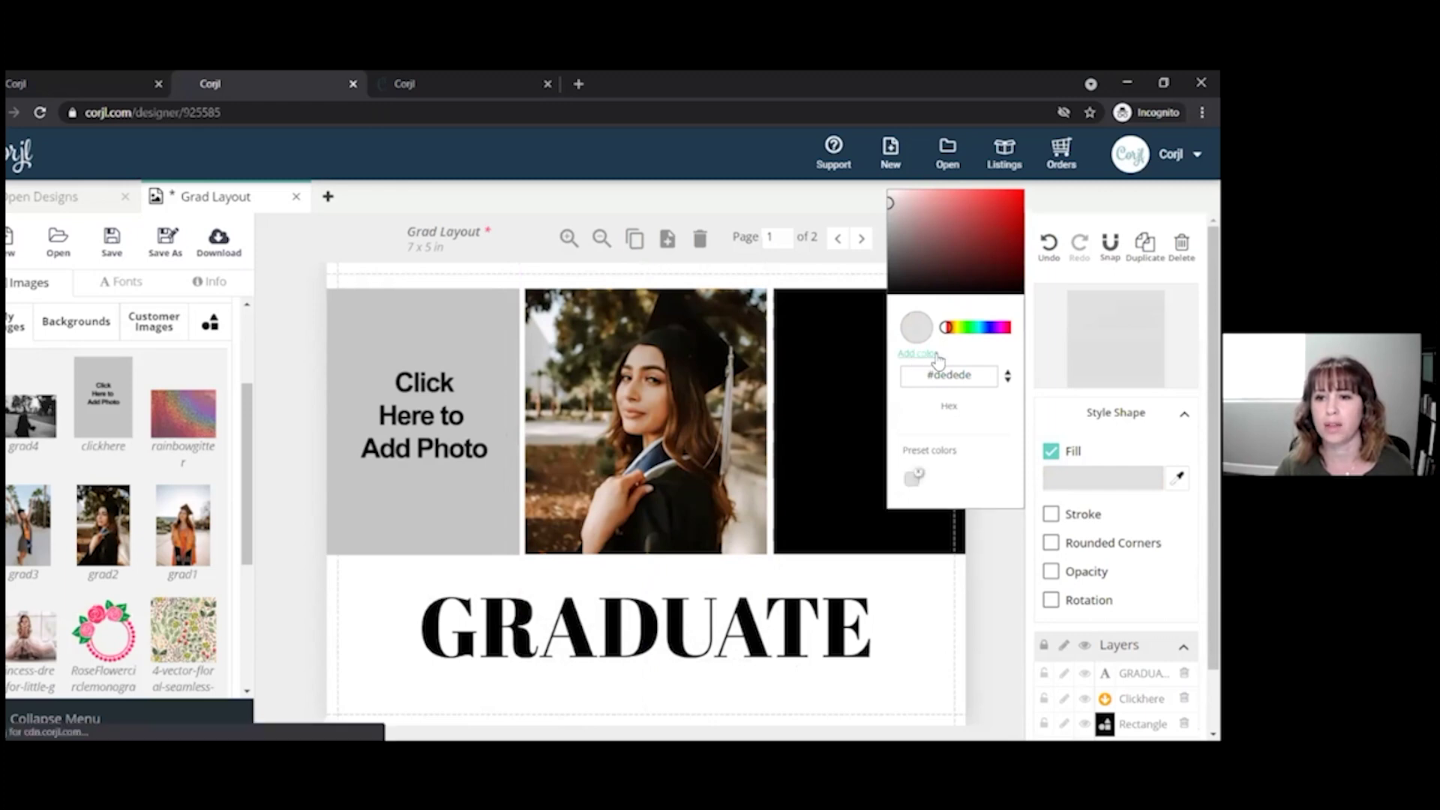
pyautogui.click(942, 601)
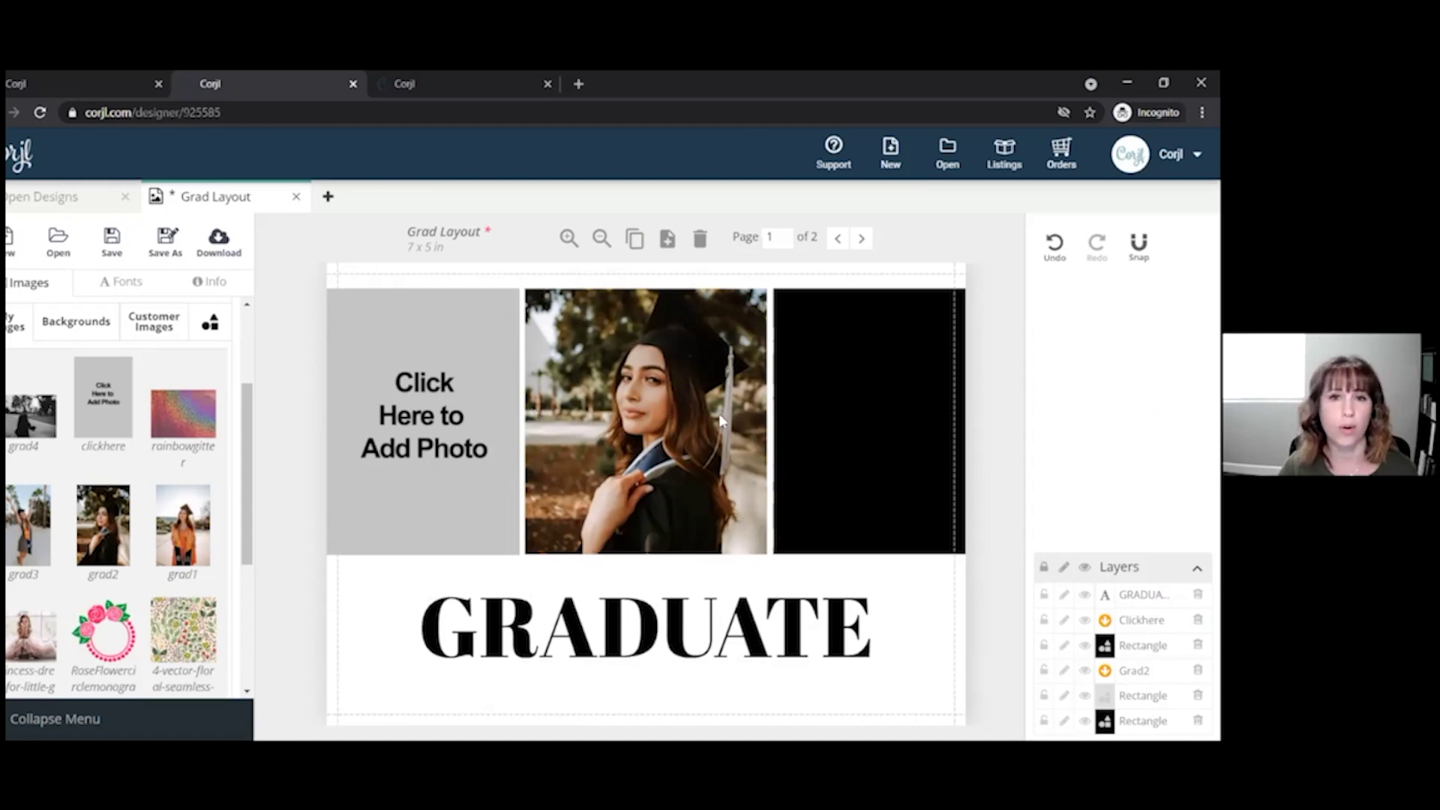
# Shrink the grad2 photo to expose the grey frame behind it, and enlarge and recentre it to cover the middle frame.
pyautogui.moveTo(551, 325); pyautogui.dragTo(573, 373)
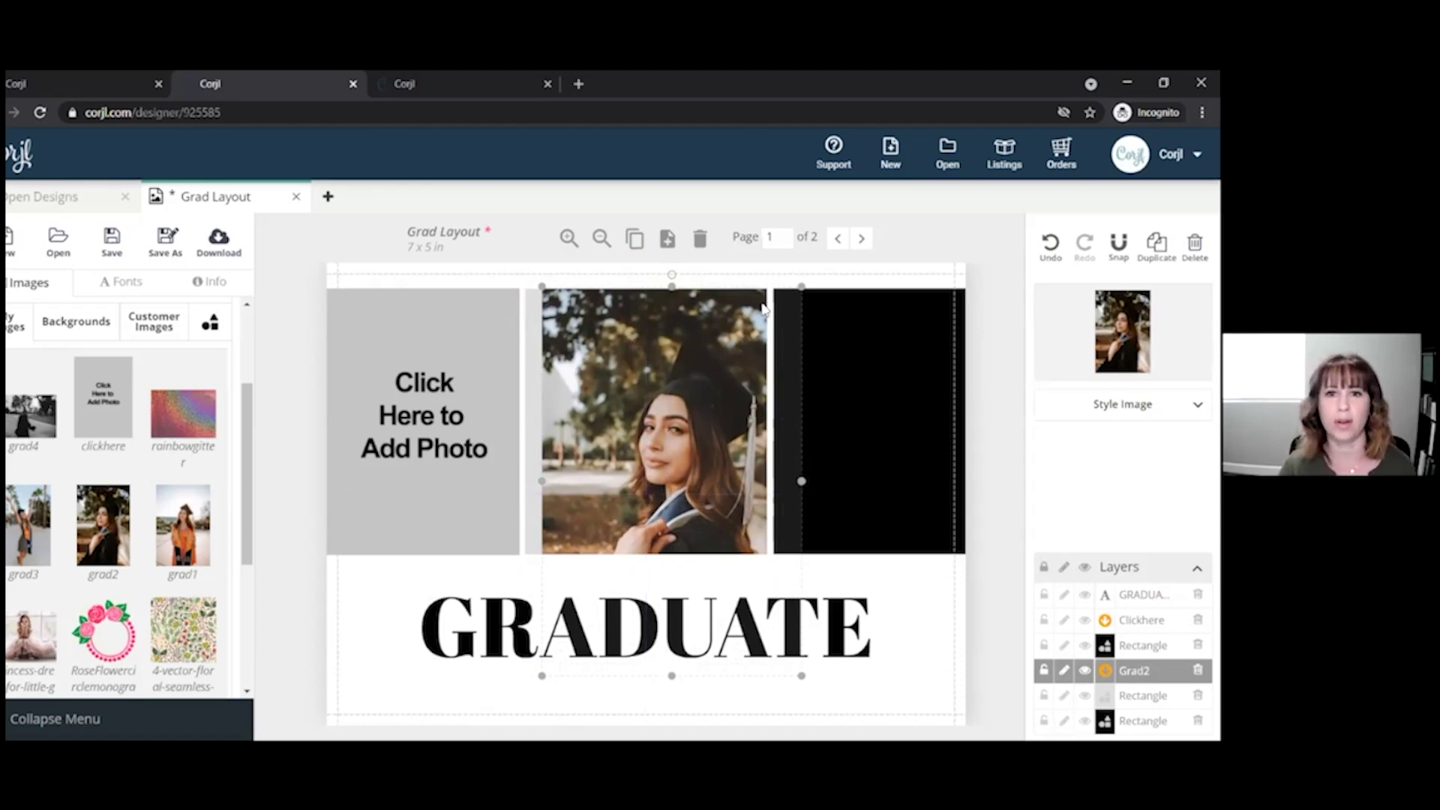
pyautogui.moveTo(799, 288); pyautogui.dragTo(749, 365)
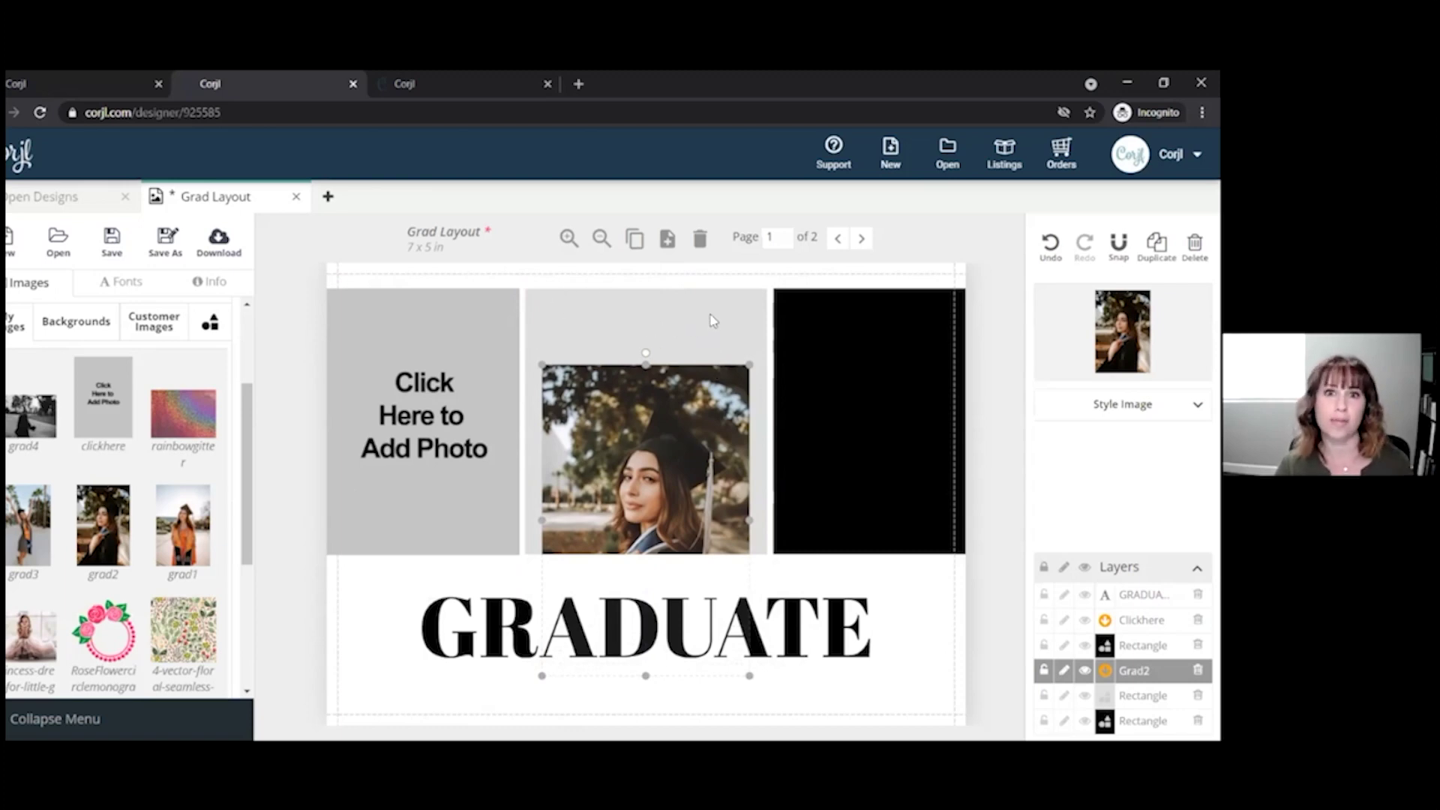
pyautogui.moveTo(655, 421); pyautogui.dragTo(631, 332)
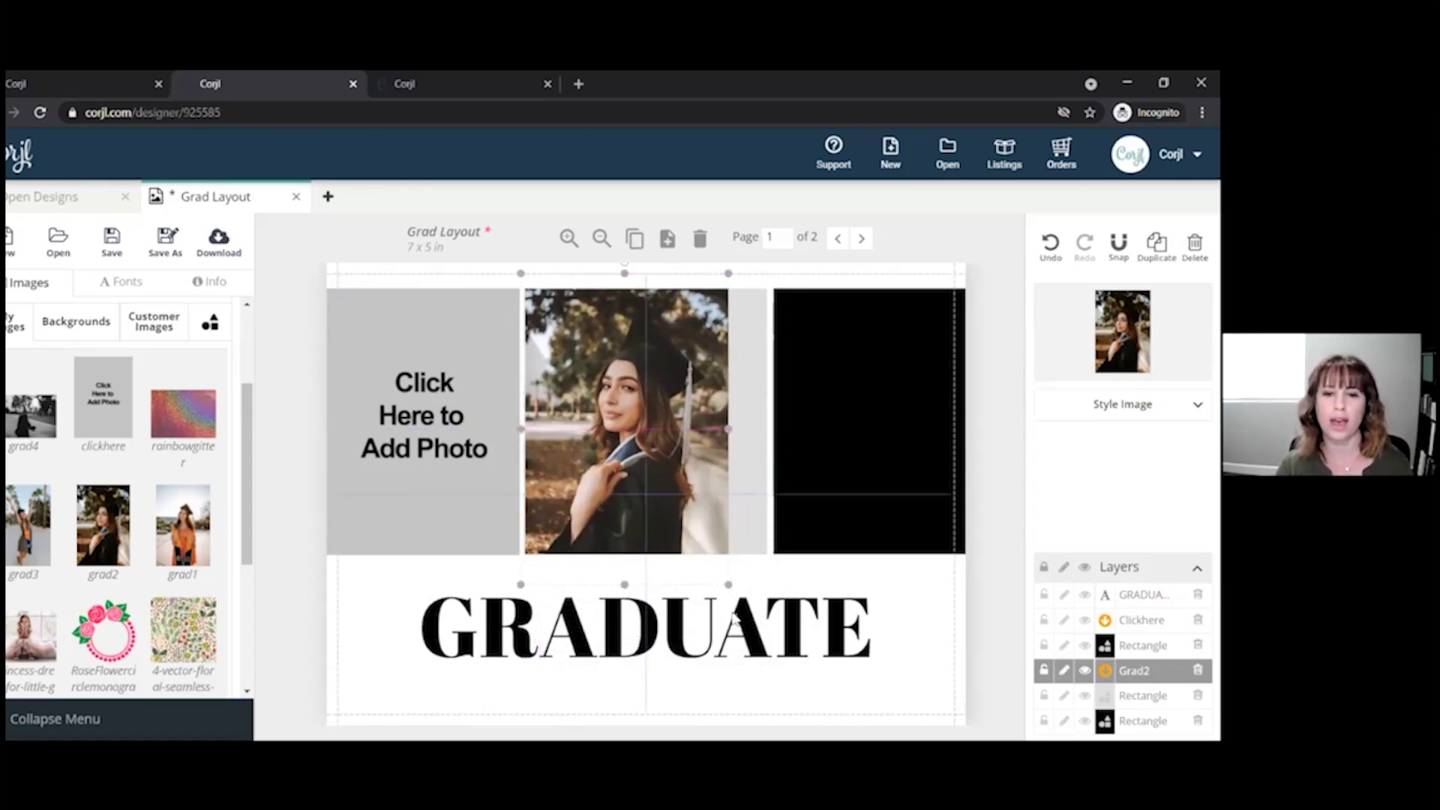
pyautogui.moveTo(728, 584); pyautogui.dragTo(780, 665)
pyautogui.moveTo(690, 500); pyautogui.dragTo(681, 469)
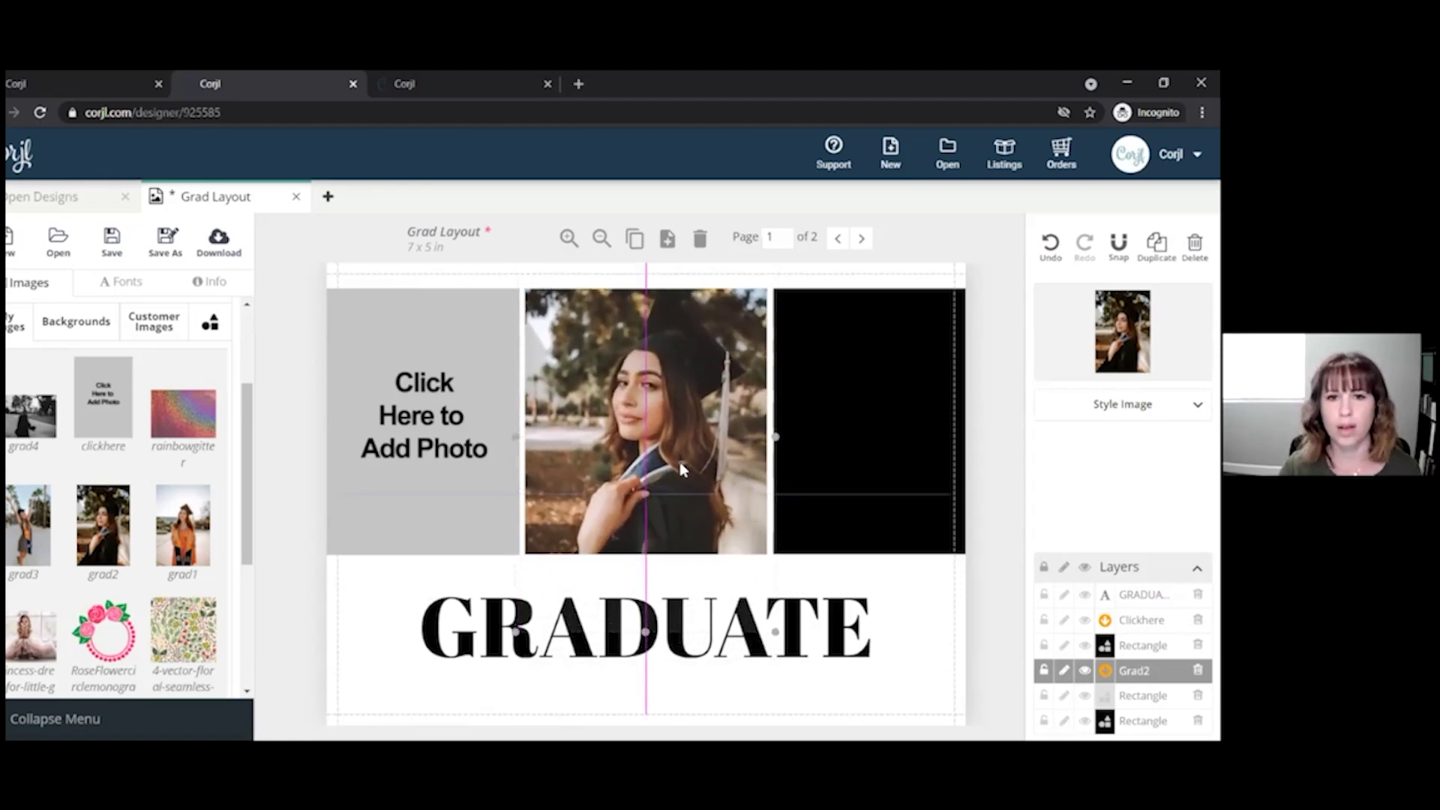
pyautogui.moveTo(681, 469); pyautogui.dragTo(681, 469)
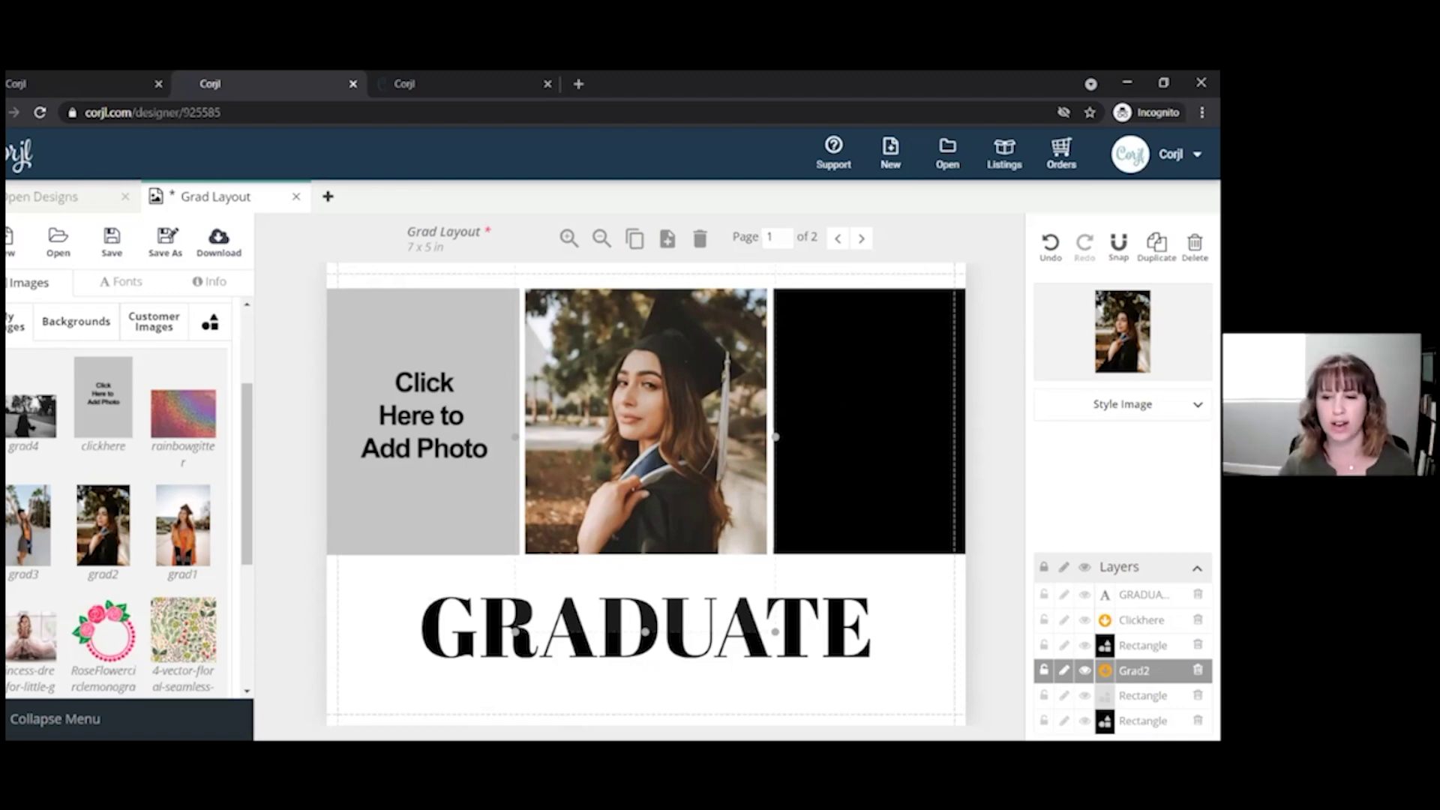
# Try to move the grad2 photo with the middle rectangle's layer locked, and unlock that layer.
pyautogui.click(1044, 695)
pyautogui.moveTo(657, 410); pyautogui.dragTo(594, 409)
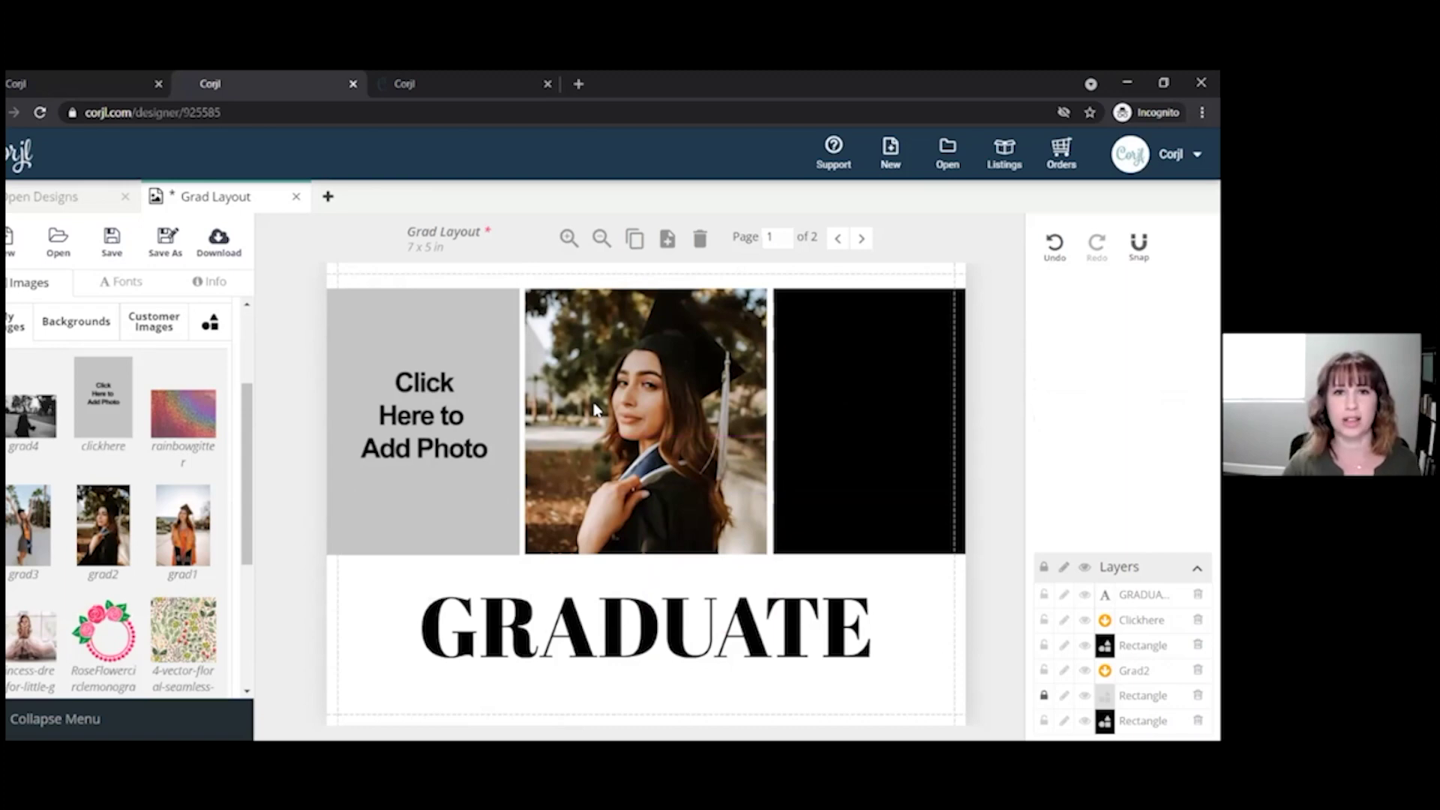
pyautogui.click(588, 327)
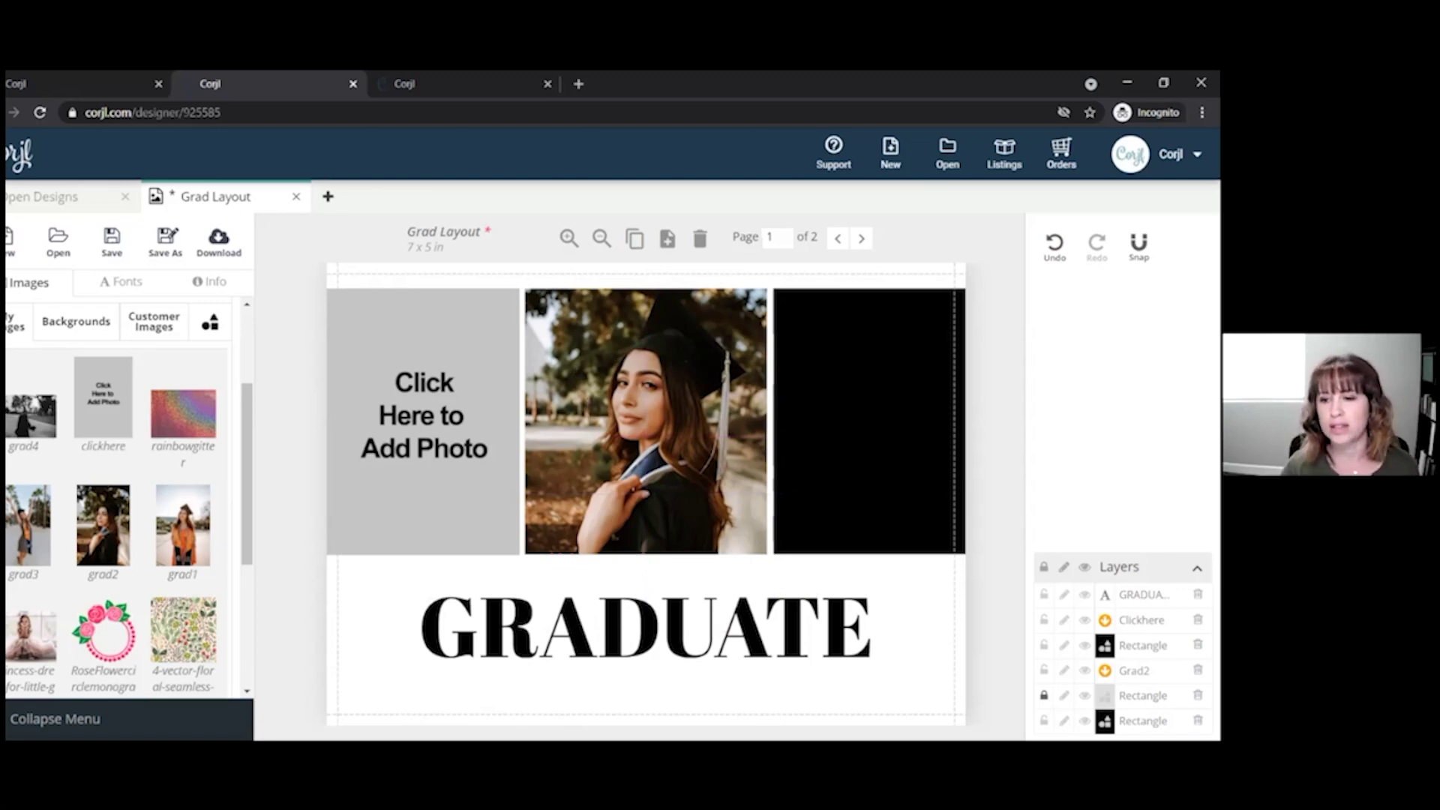
pyautogui.click(805, 556)
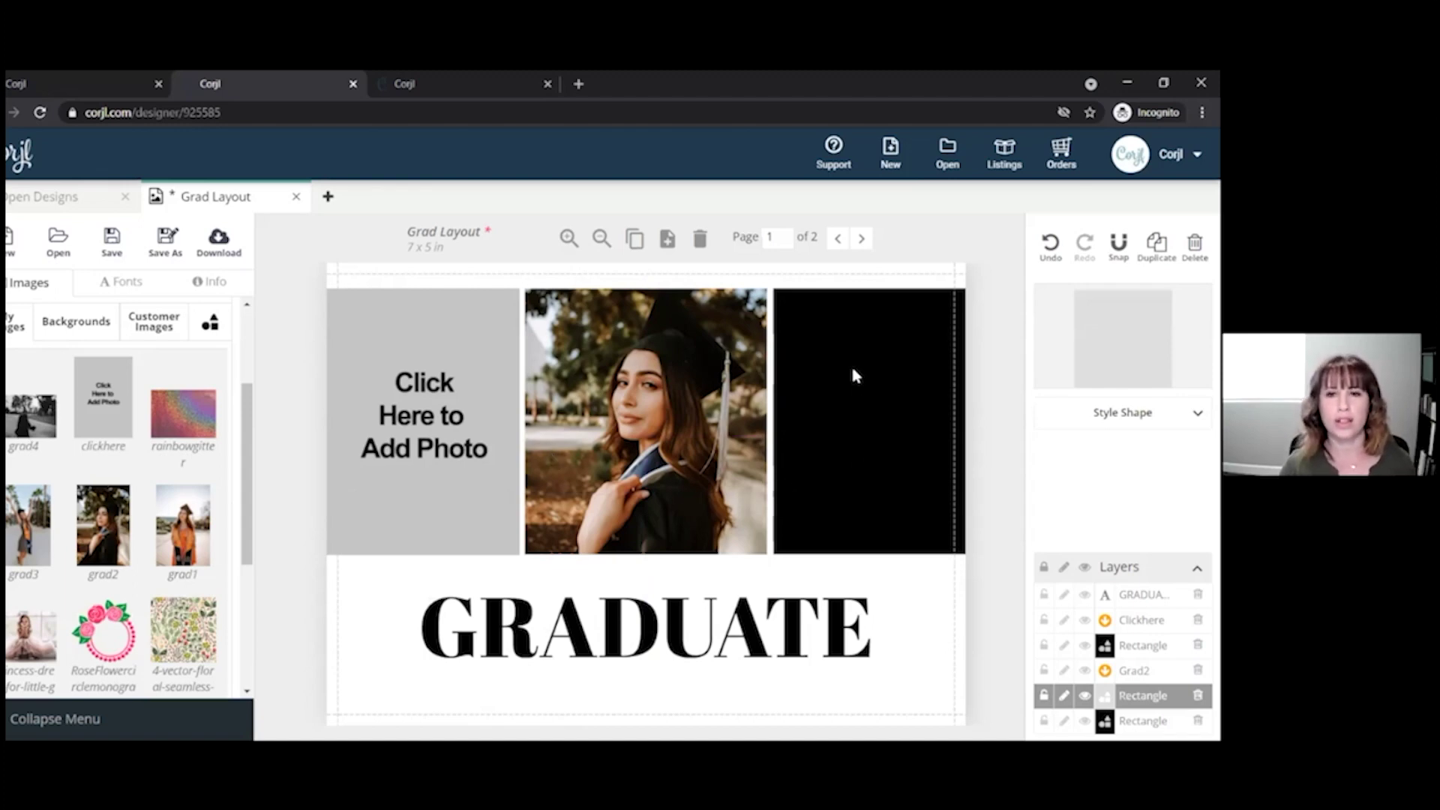
# Set the freeze option of the black rectangle beside the grad2 photo to Frozen.
pyautogui.moveTo(852, 369); pyautogui.dragTo(852, 373)
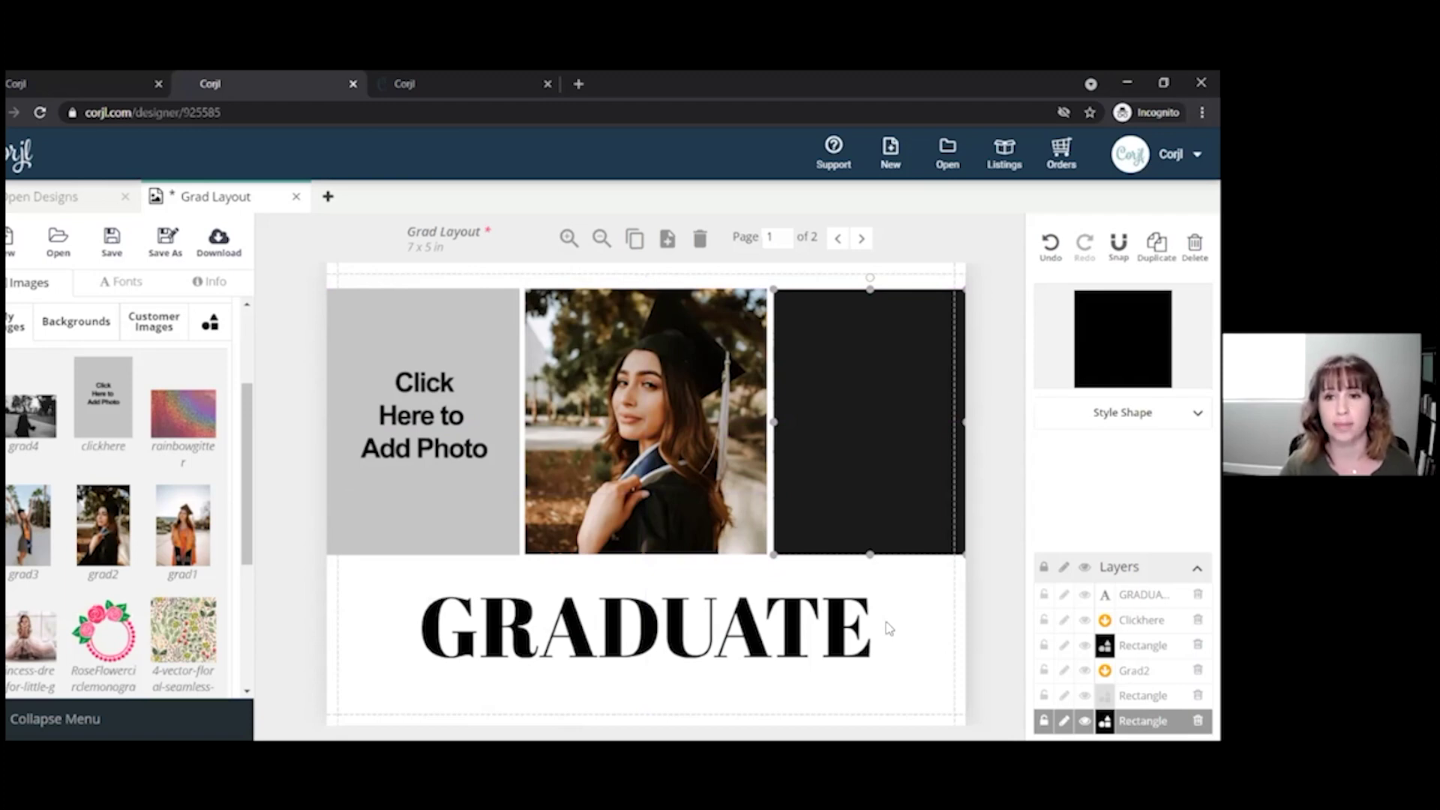
pyautogui.click(887, 596)
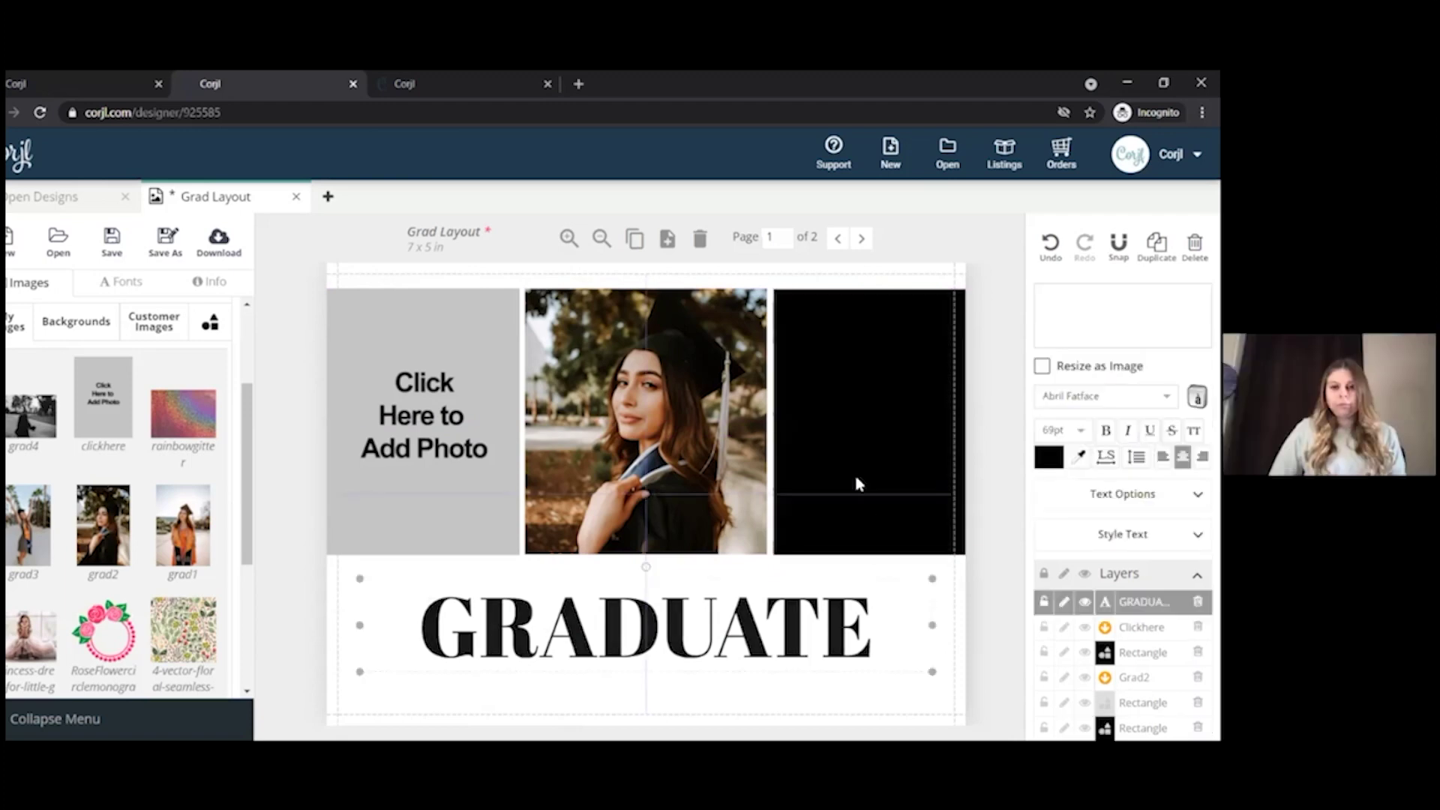
pyautogui.click(837, 417)
pyautogui.rightClick(822, 422)
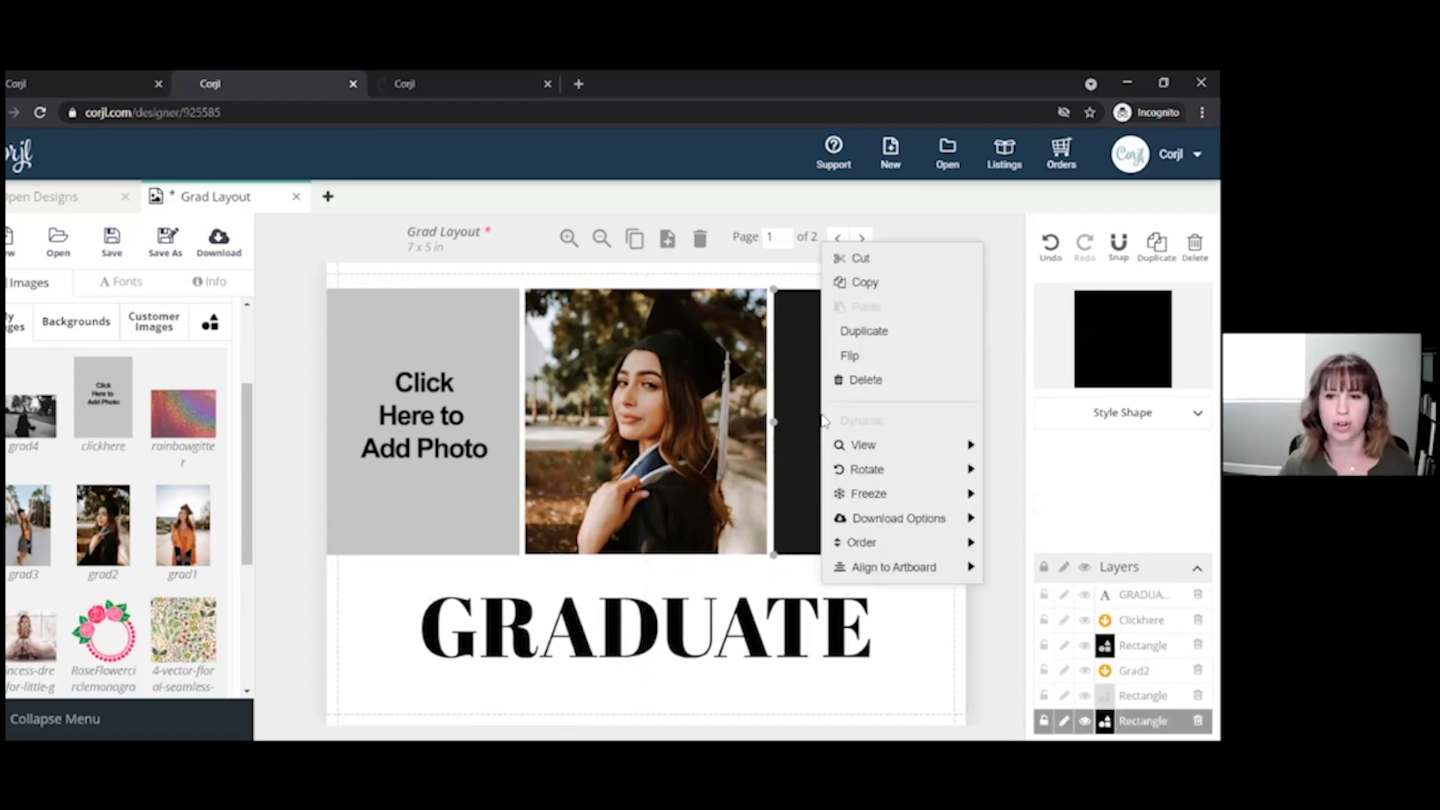
pyautogui.moveTo(866, 501)
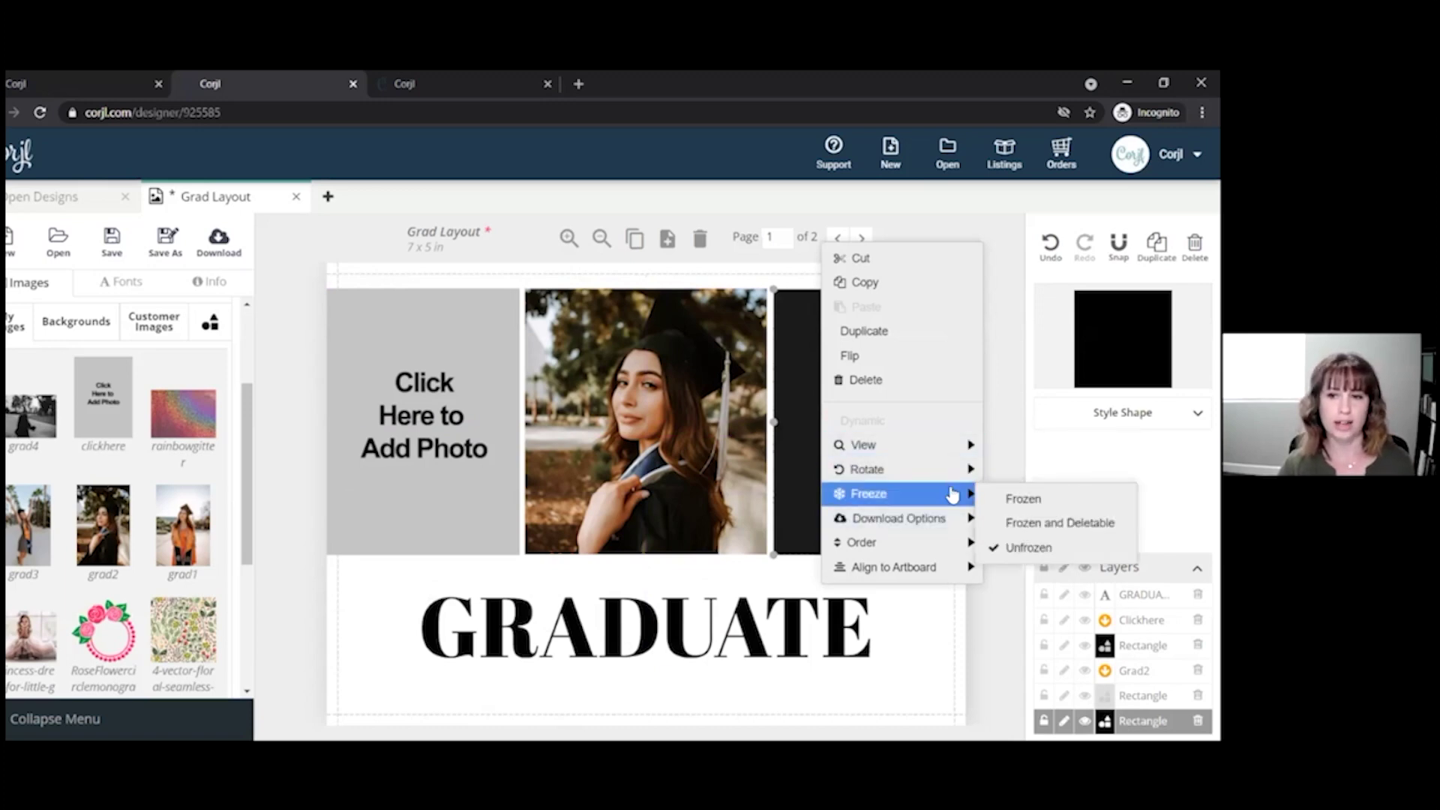
pyautogui.click(1023, 499)
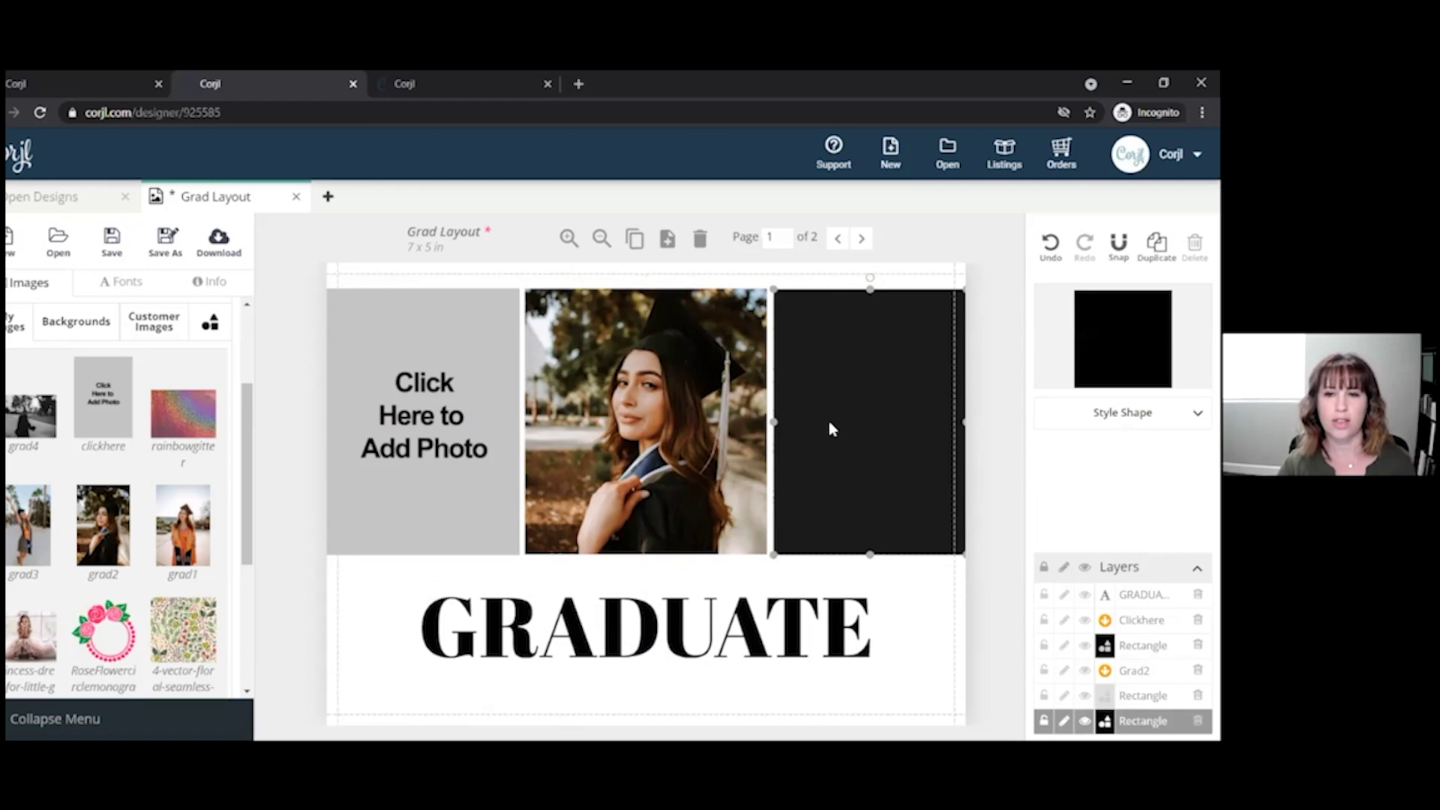
pyautogui.click(918, 606)
# Turn the frozen black rectangle's fill off and back on.
pyautogui.click(861, 453)
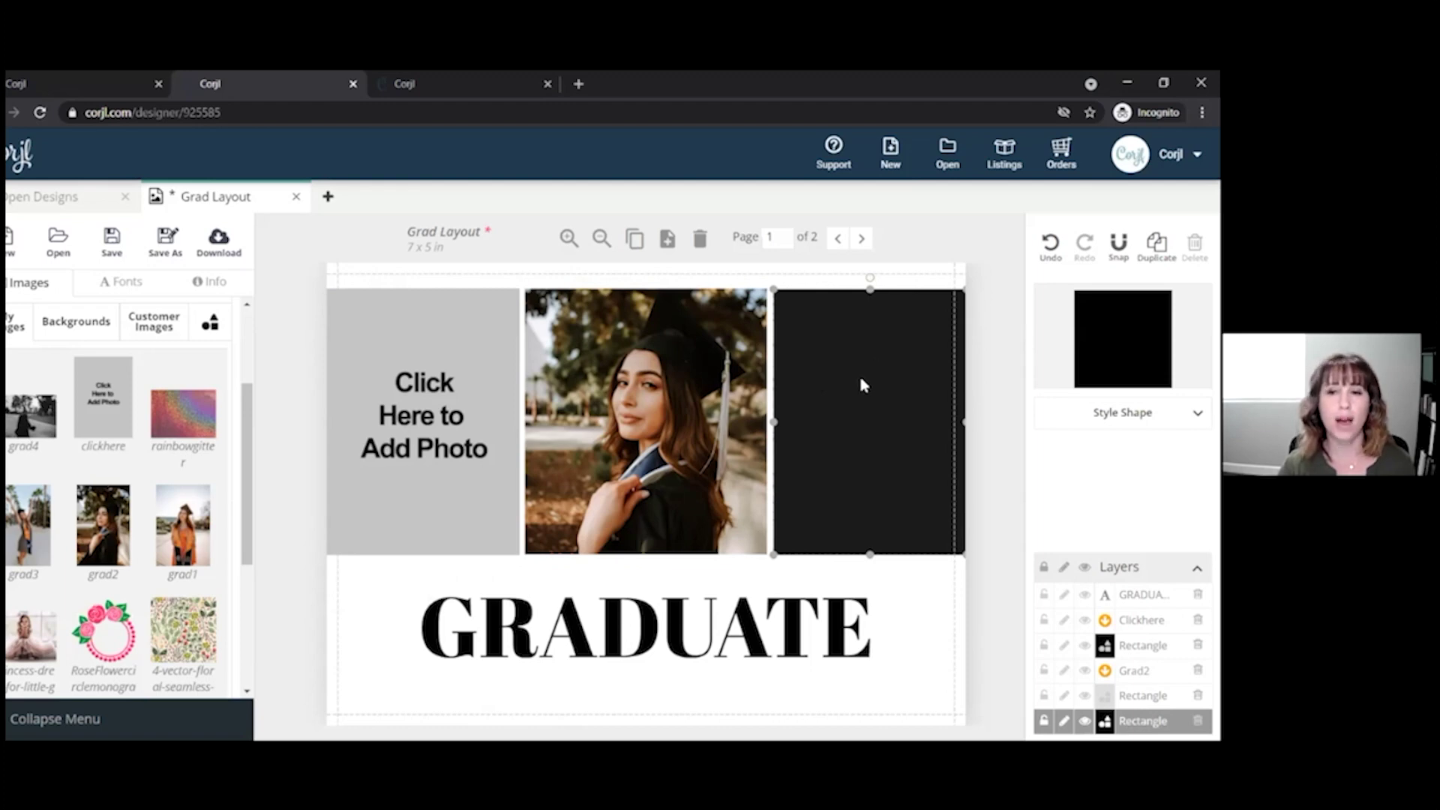
pyautogui.click(1123, 413)
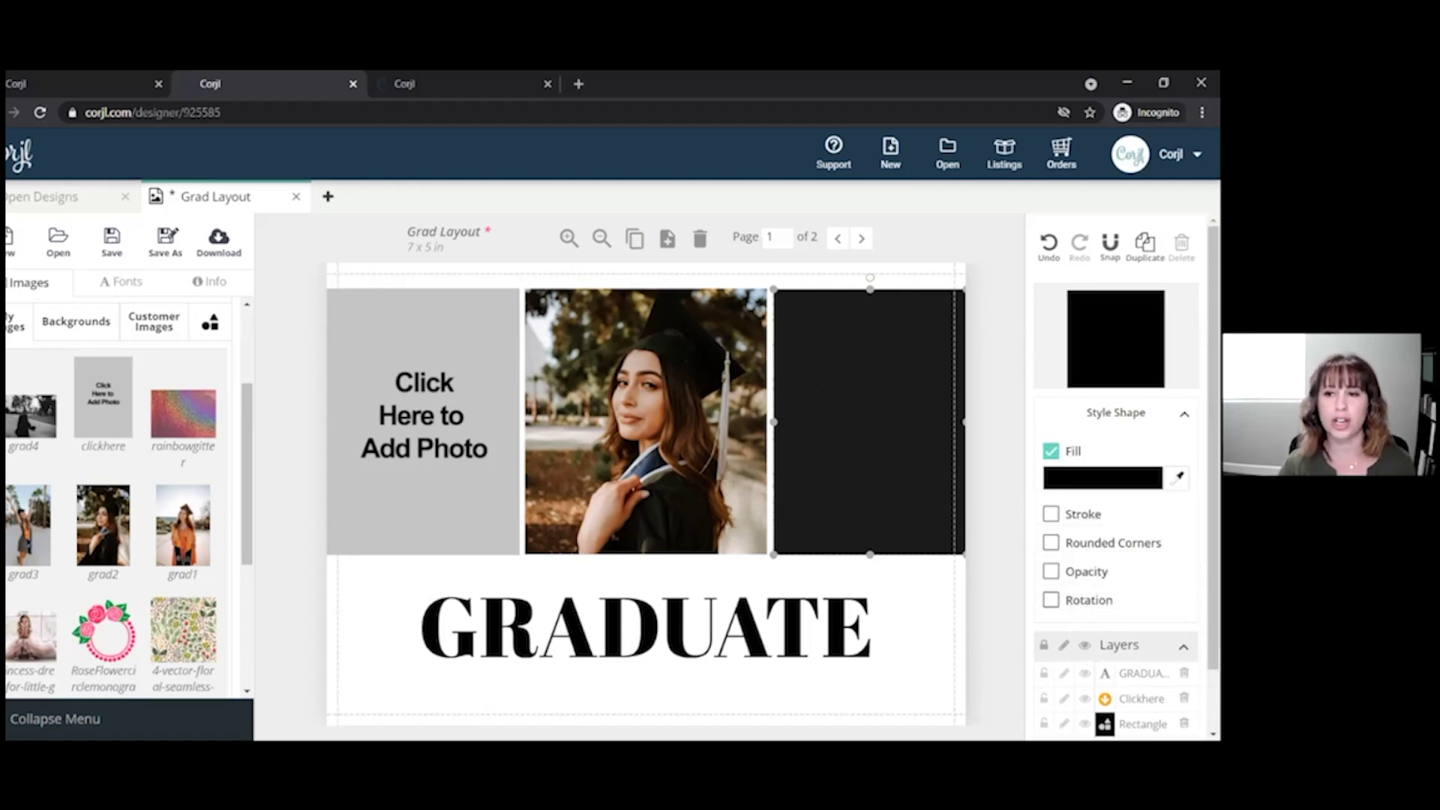
pyautogui.click(1051, 450)
pyautogui.click(1050, 451)
# Reposition the grad2 photo within the middle frame and save the Grad Layout design.
pyautogui.moveTo(621, 379)
pyautogui.mouseDown()
pyautogui.moveTo(623, 406)
pyautogui.moveTo(616, 375)
pyautogui.mouseUp()
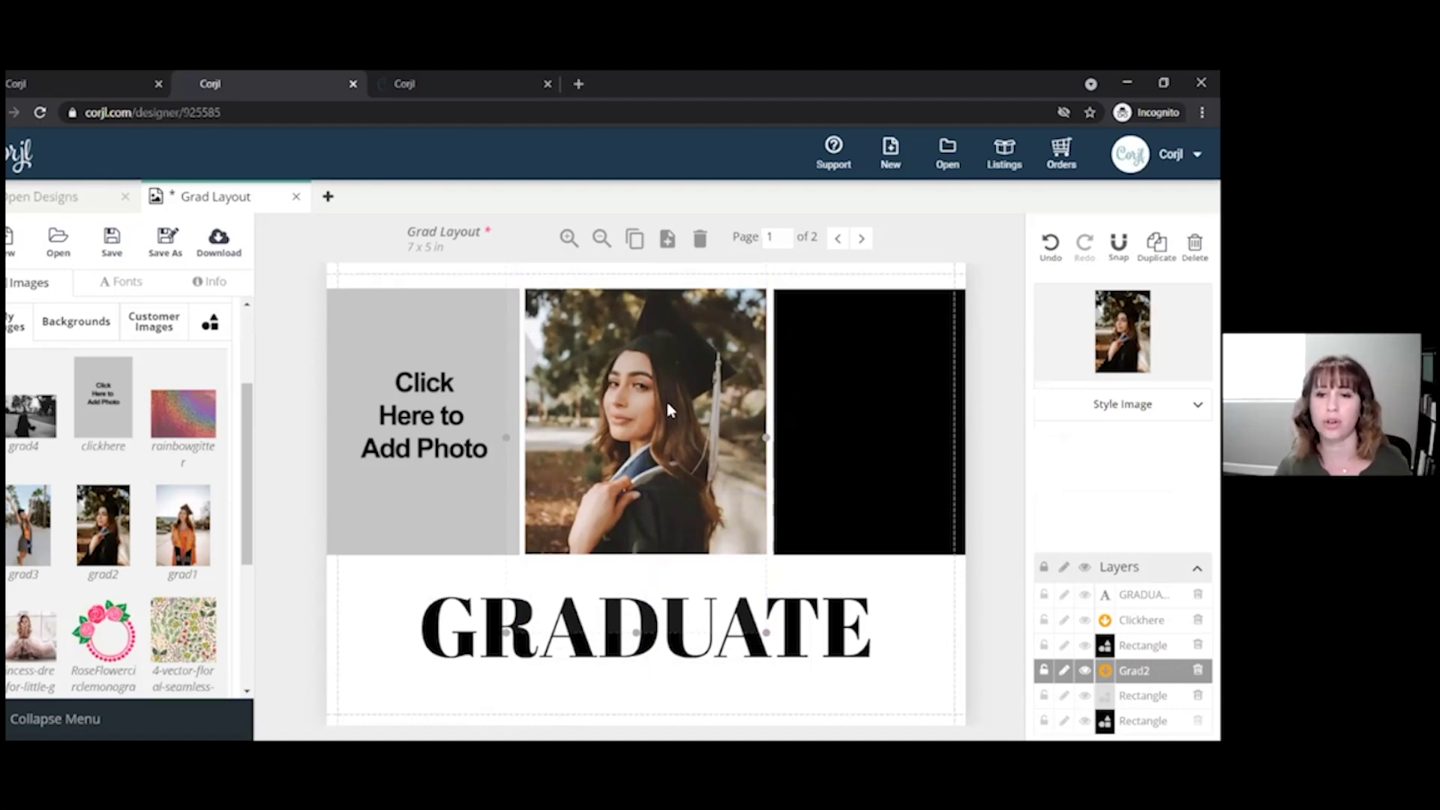
pyautogui.moveTo(679, 410); pyautogui.dragTo(689, 422)
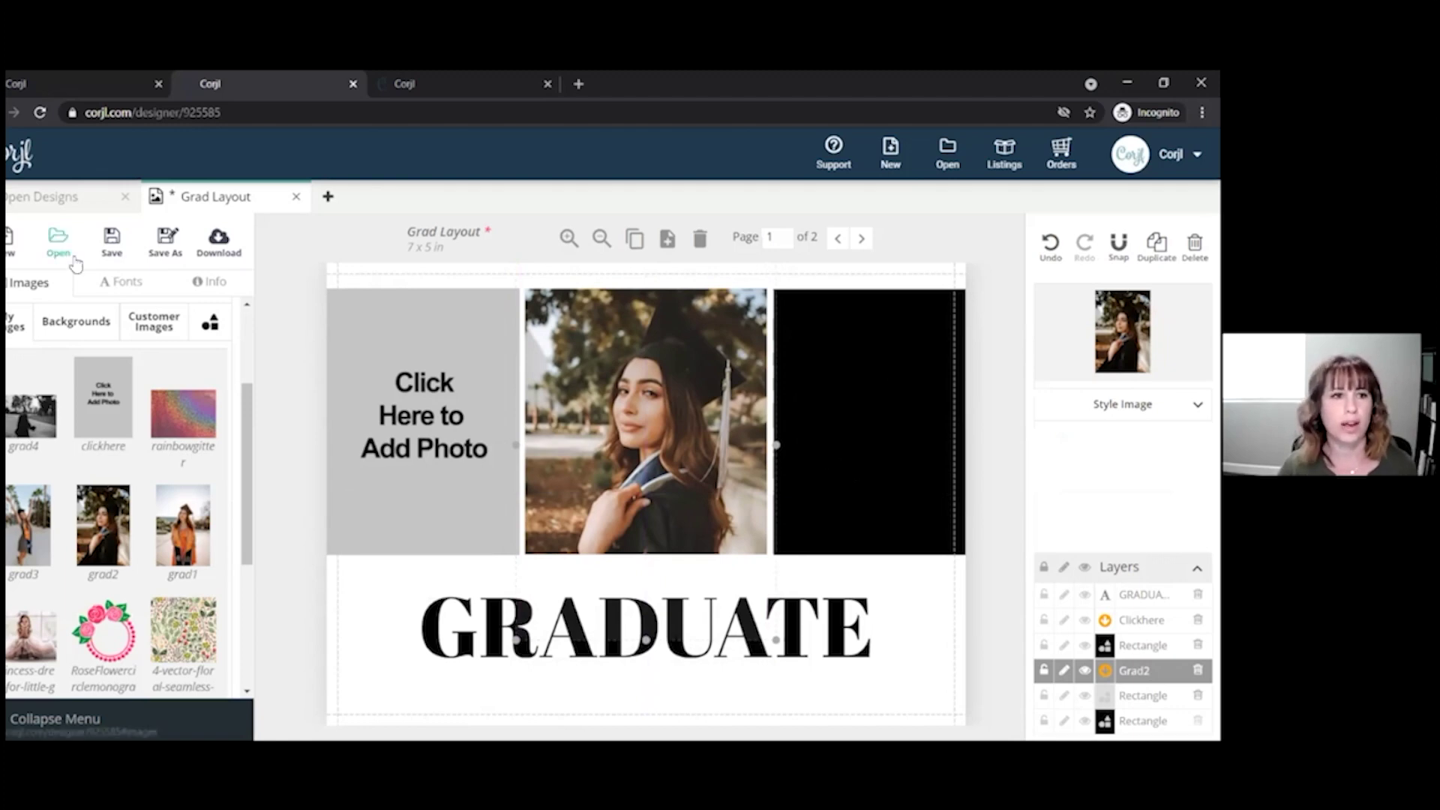
pyautogui.click(106, 250)
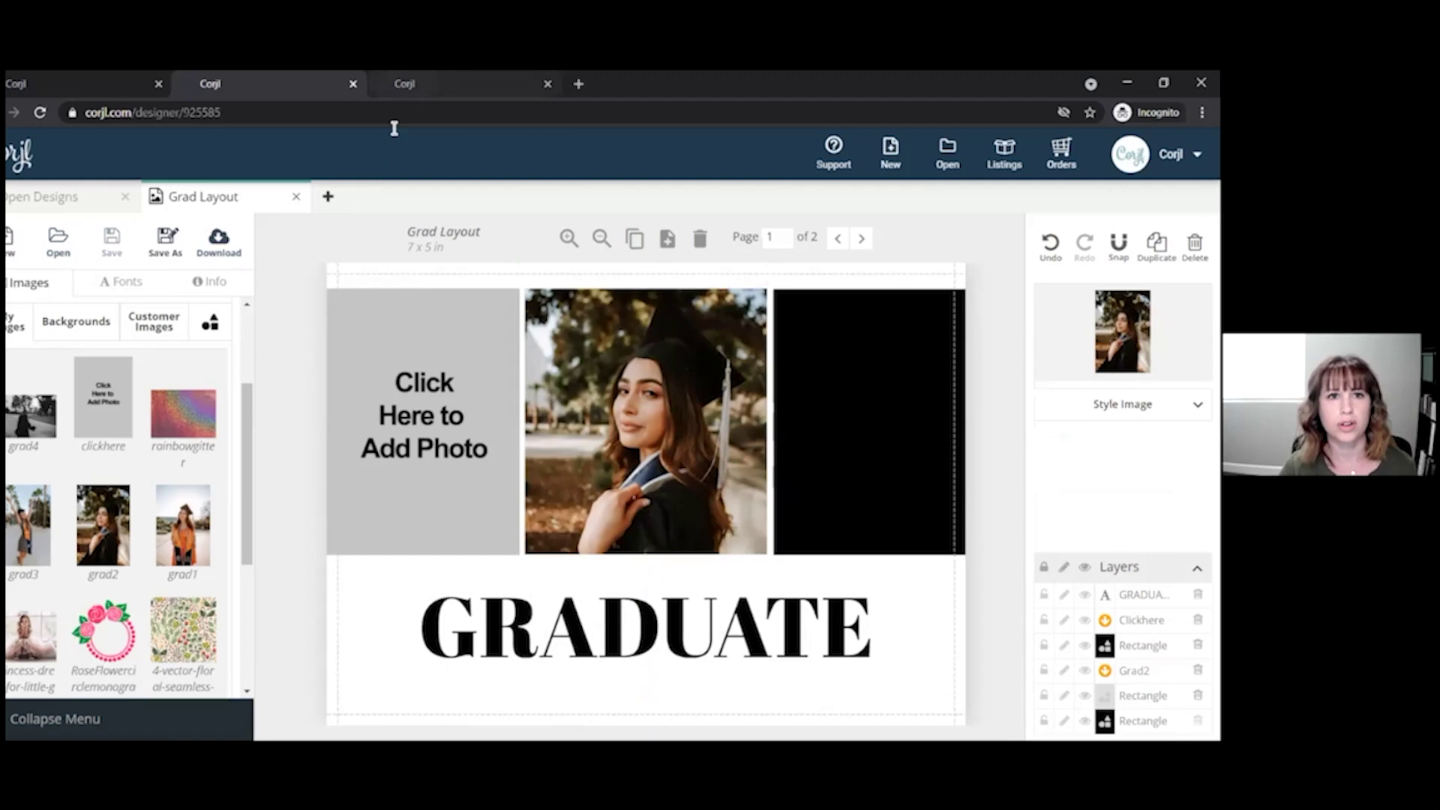
# Reload the Grad Layout demo page and check that the grad2 photo and the Click Here to Add Photo placeholder can be selected.
pyautogui.hotkey('ctrl', 'Tab')
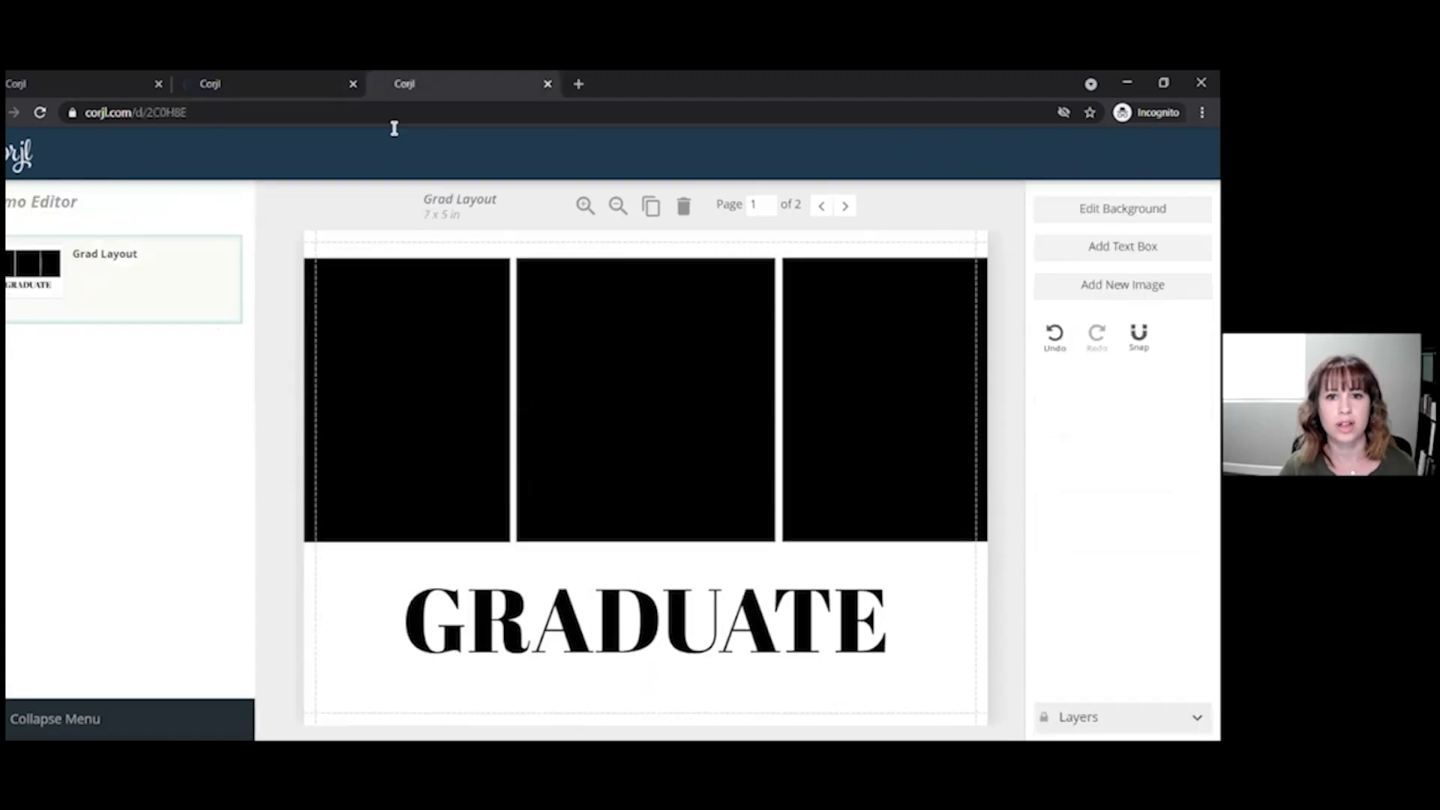
pyautogui.click(40, 114)
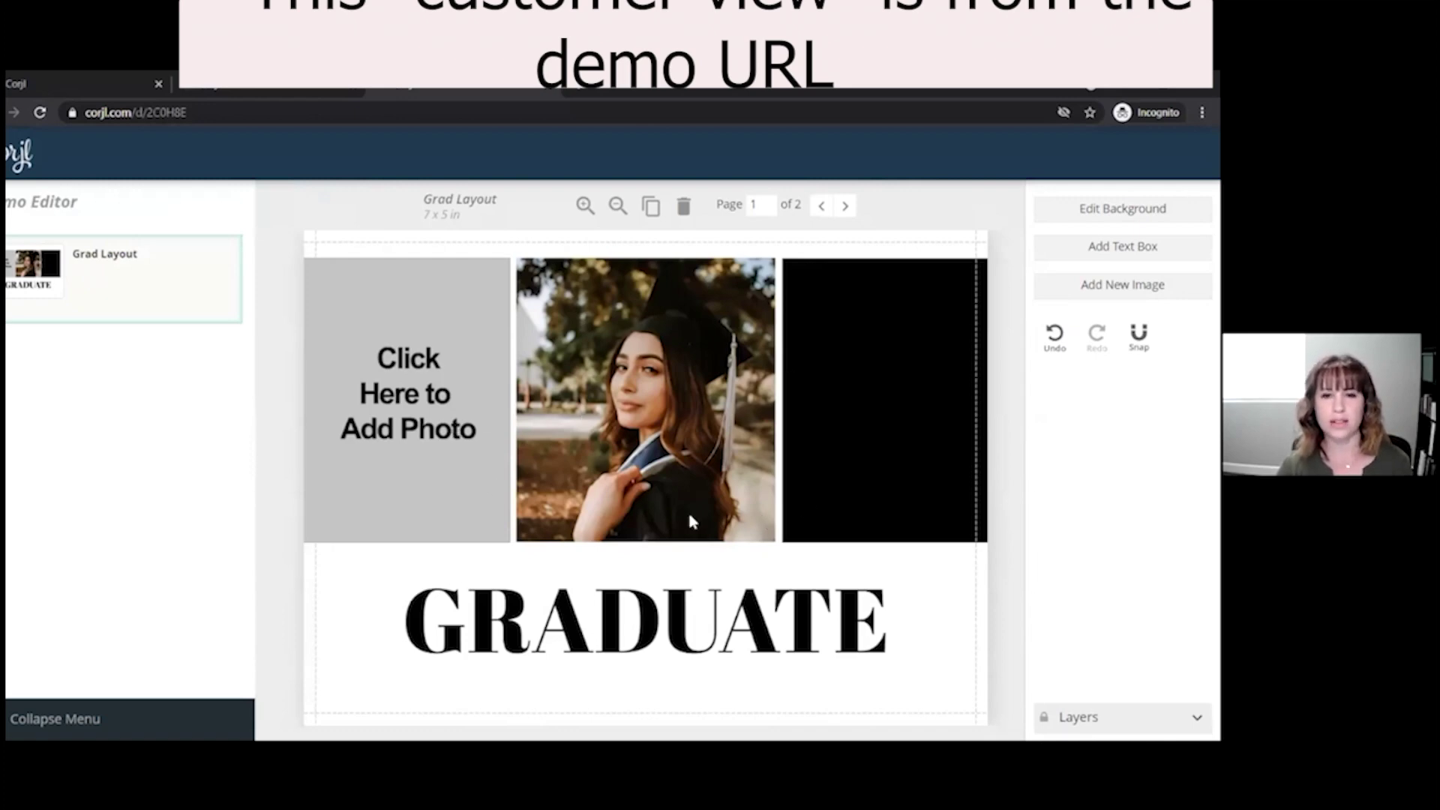
pyautogui.click(649, 380)
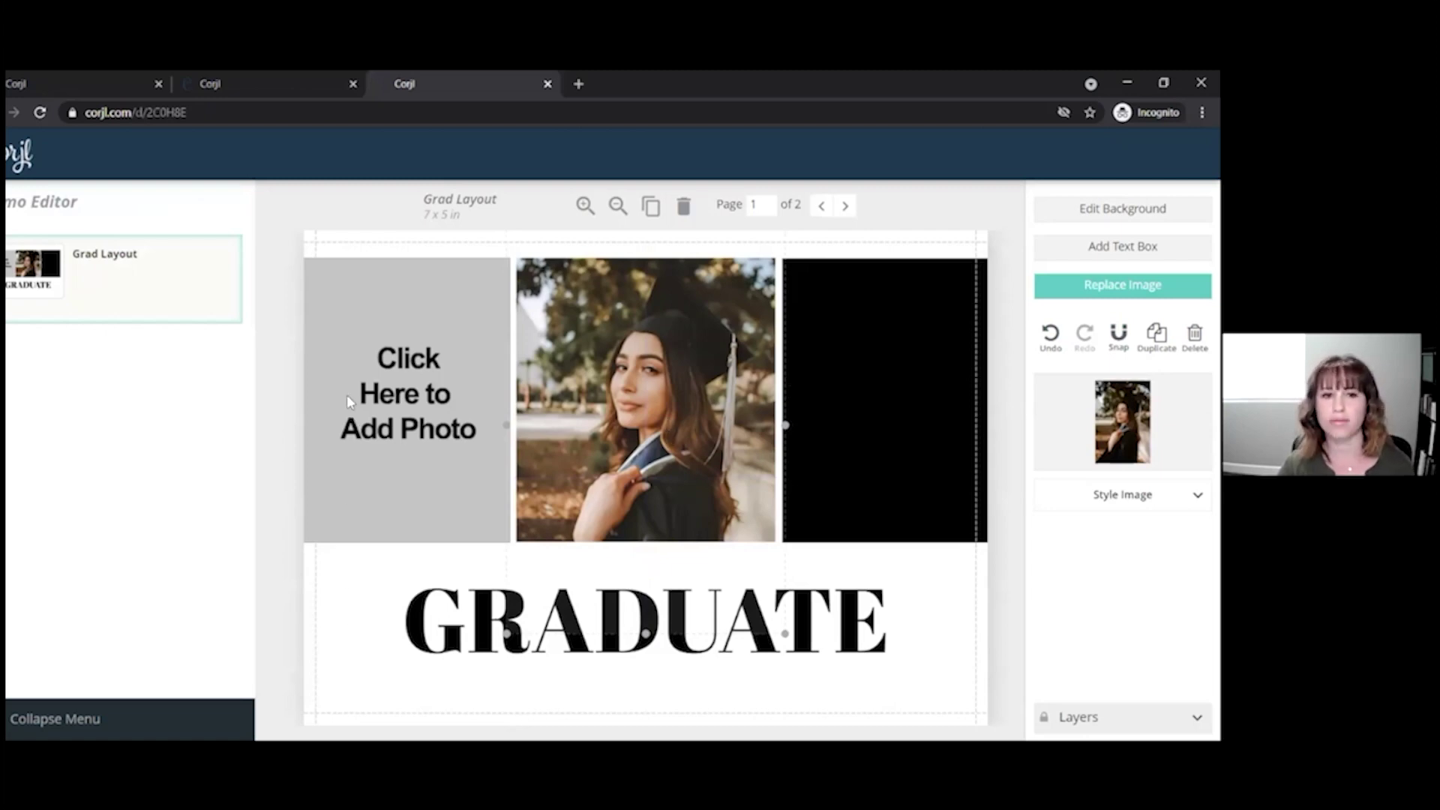
pyautogui.click(405, 426)
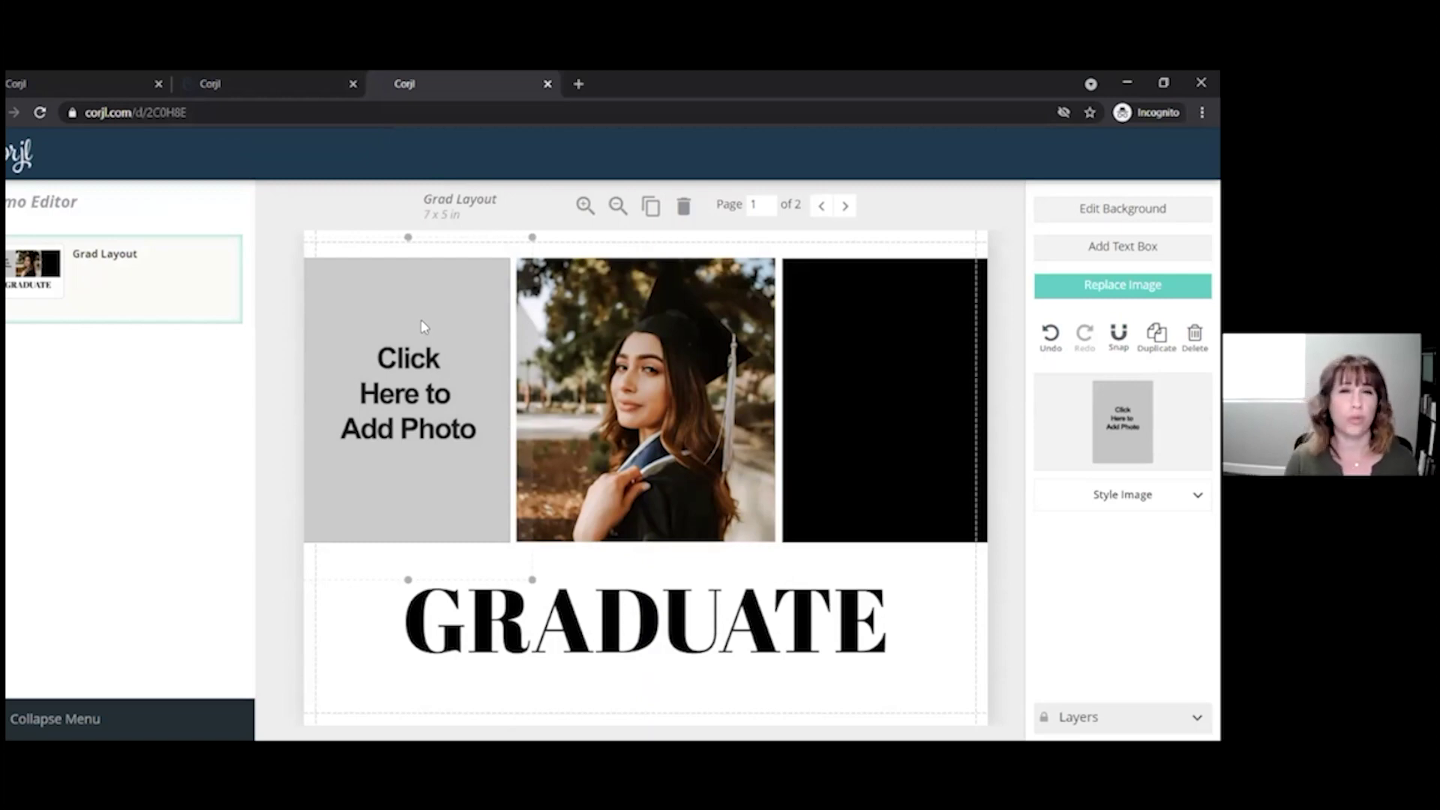
# Move the grad2 photo lower in the demo's middle frame and resize it proportionally, undoing the sideways stretch tried in between.
pyautogui.moveTo(663, 342); pyautogui.dragTo(651, 401)
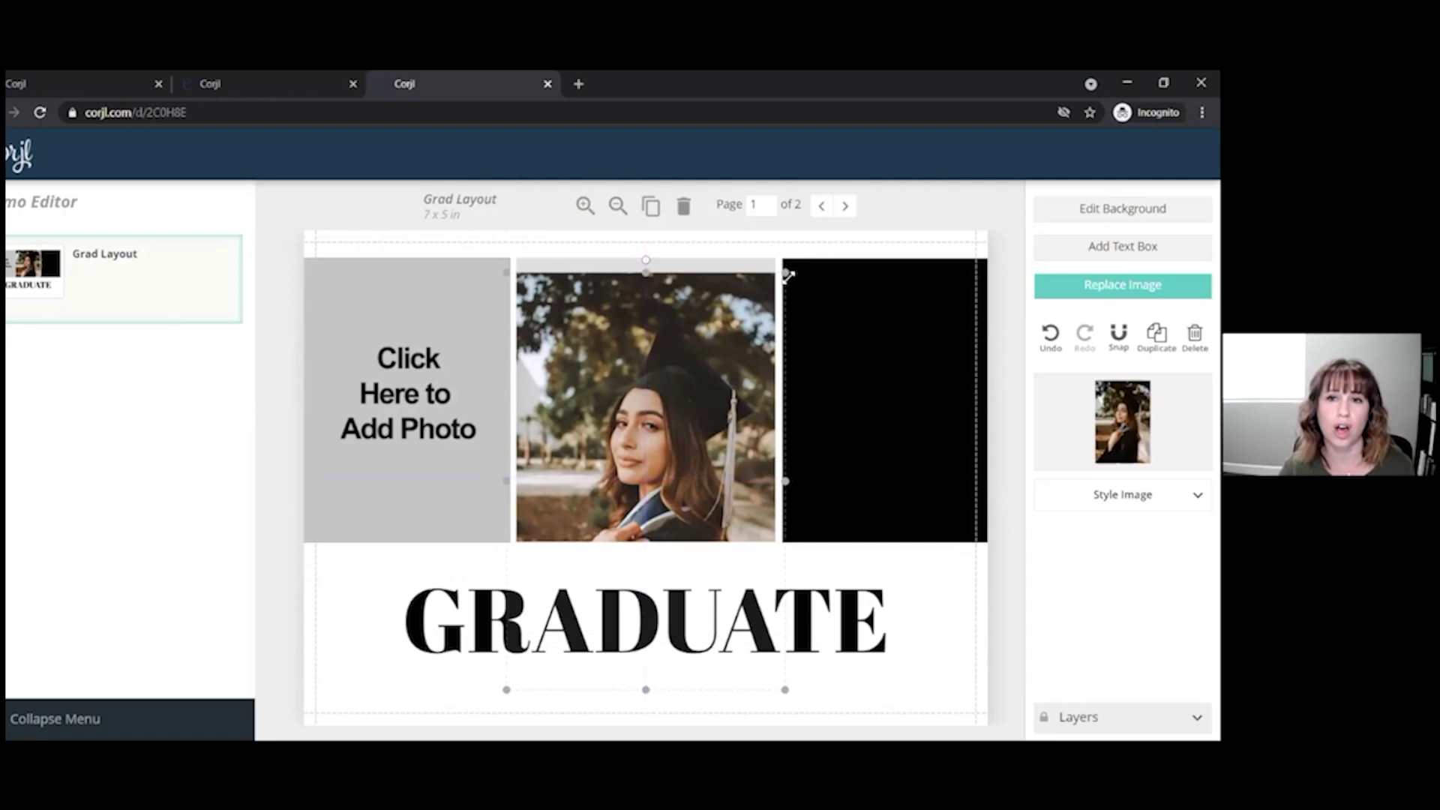
pyautogui.moveTo(776, 280); pyautogui.dragTo(821, 287)
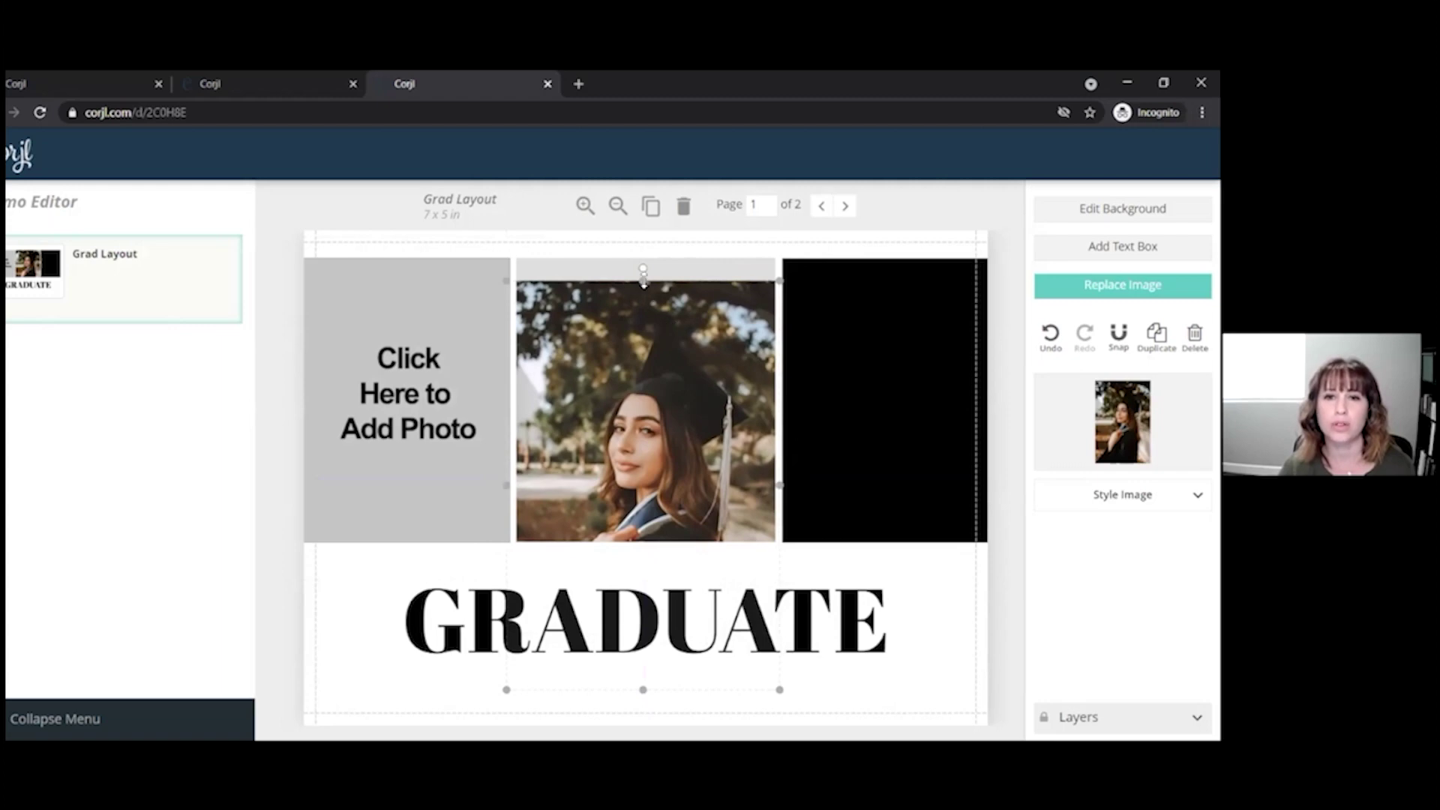
pyautogui.moveTo(782, 486); pyautogui.dragTo(850, 497)
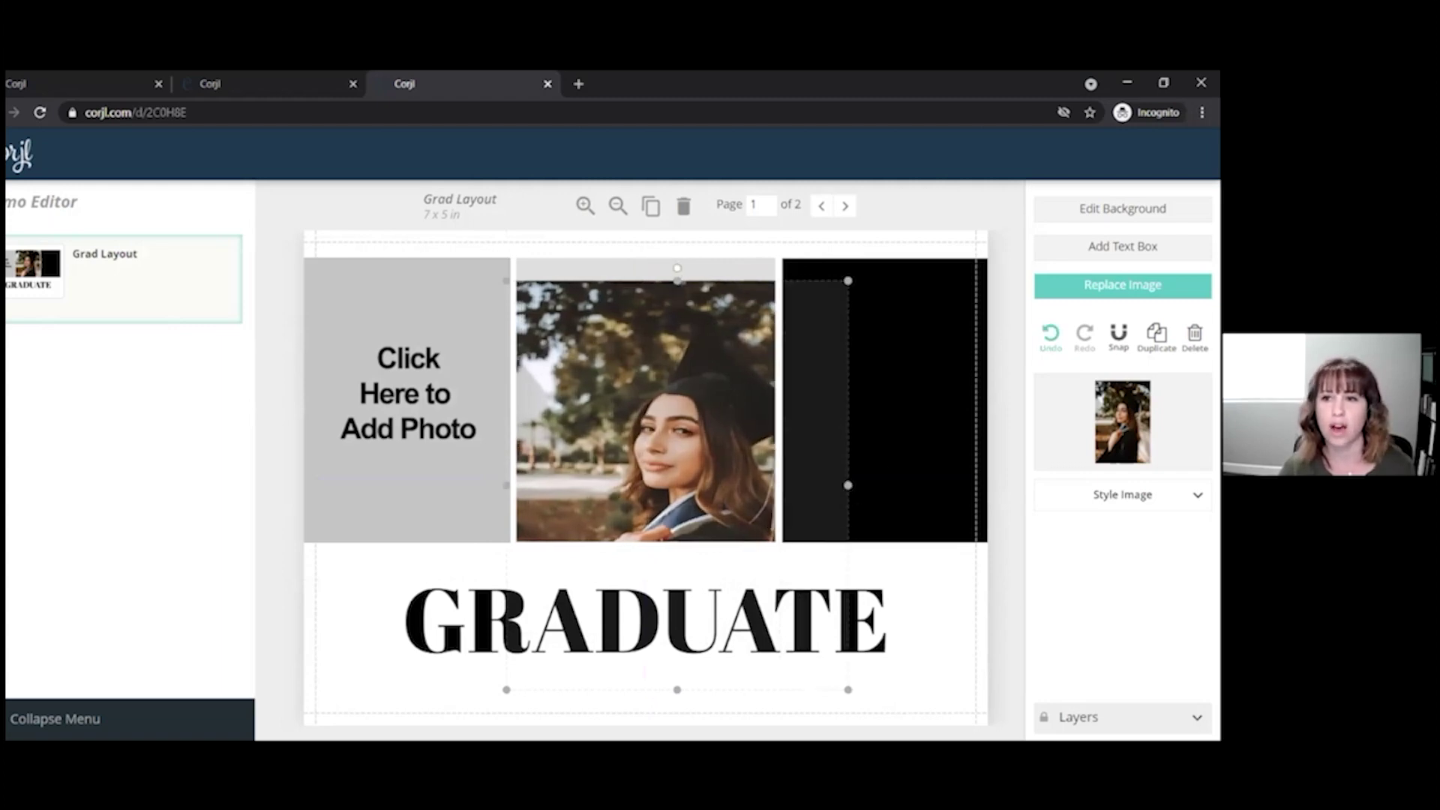
pyautogui.hotkey('ctrl', 'z')
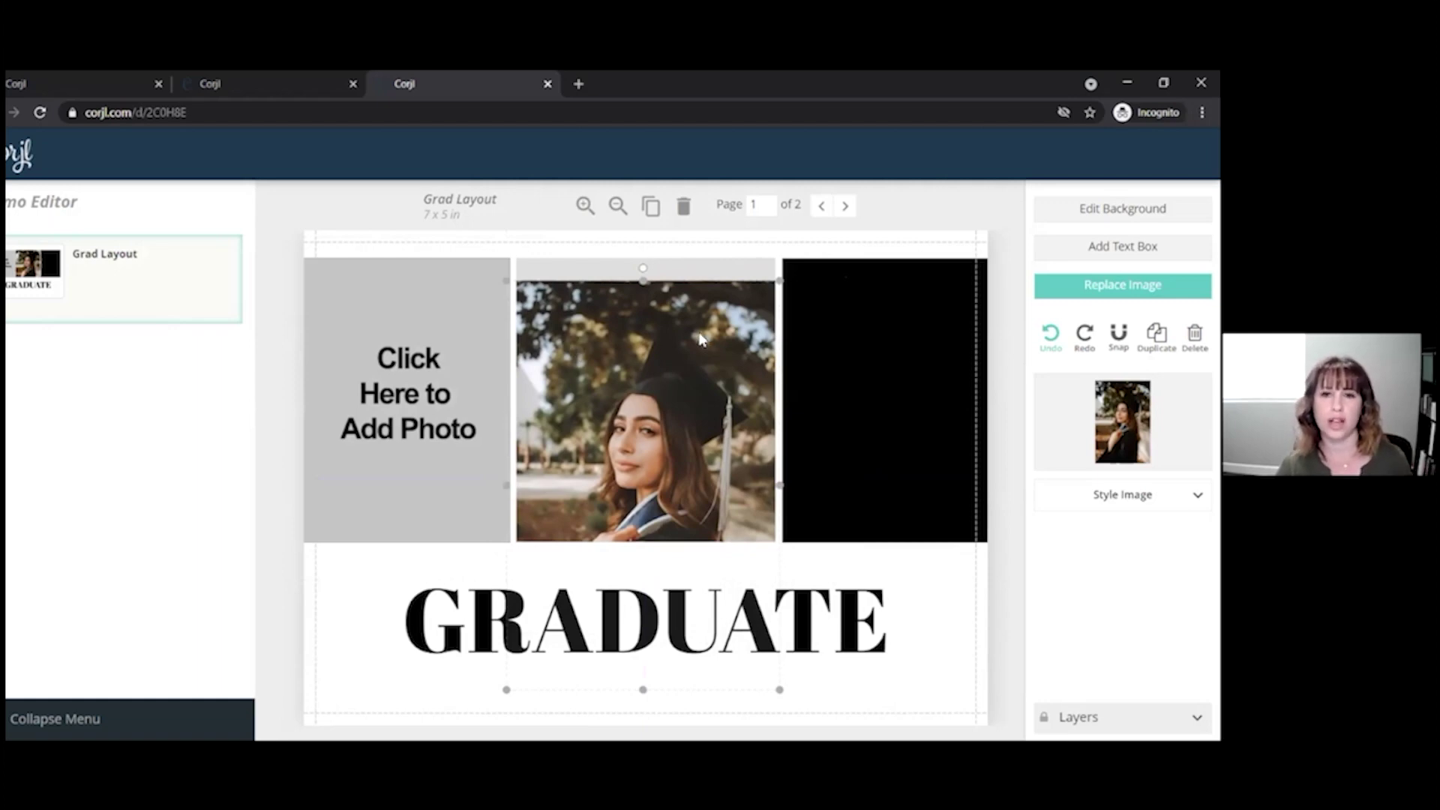
pyautogui.moveTo(780, 279); pyautogui.dragTo(823, 279)
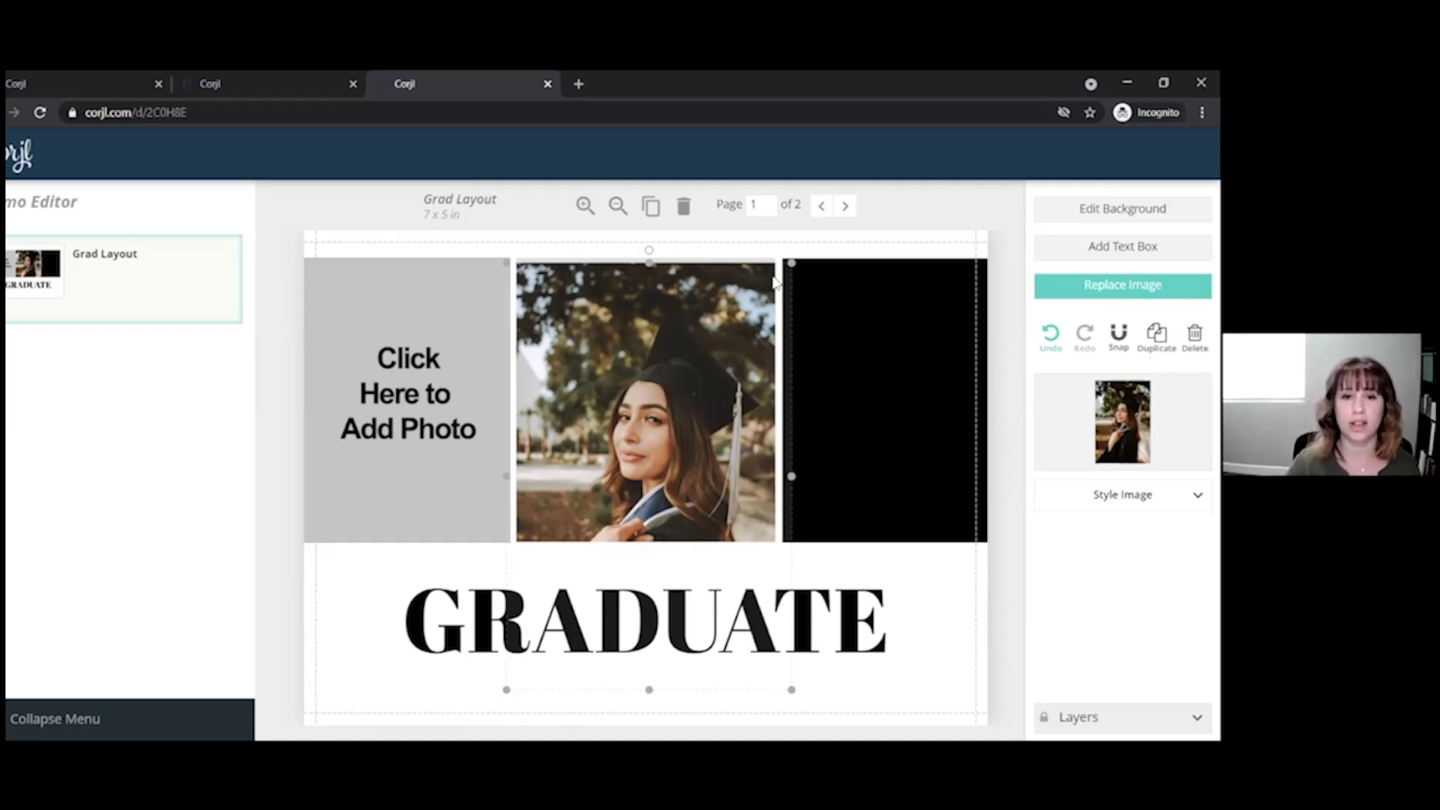
# Add the rainbowgitter image to the Grad Layout in the designer, shrink it over the GRADUATE text, and make it a clipping mask.
pyautogui.click(263, 91)
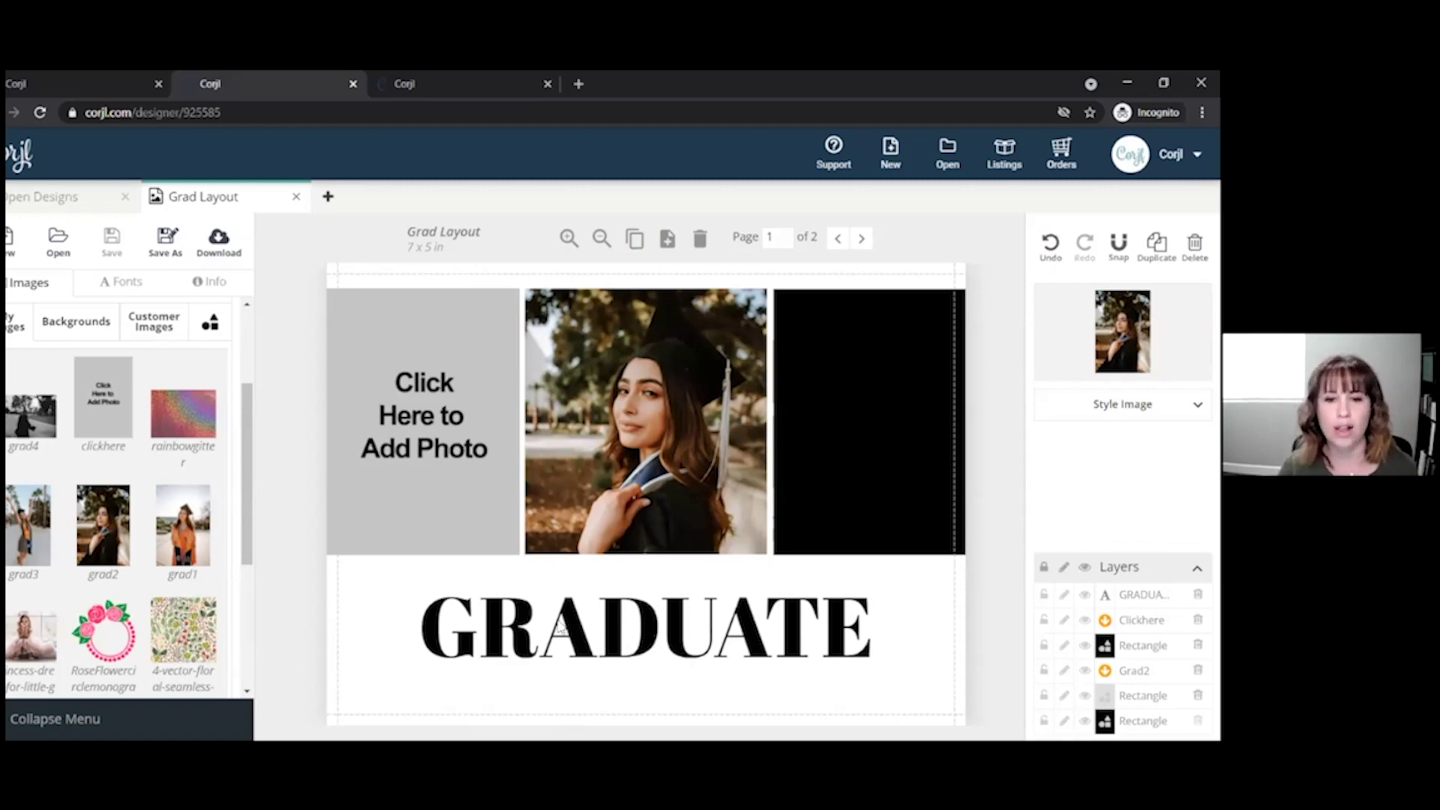
pyautogui.click(194, 429)
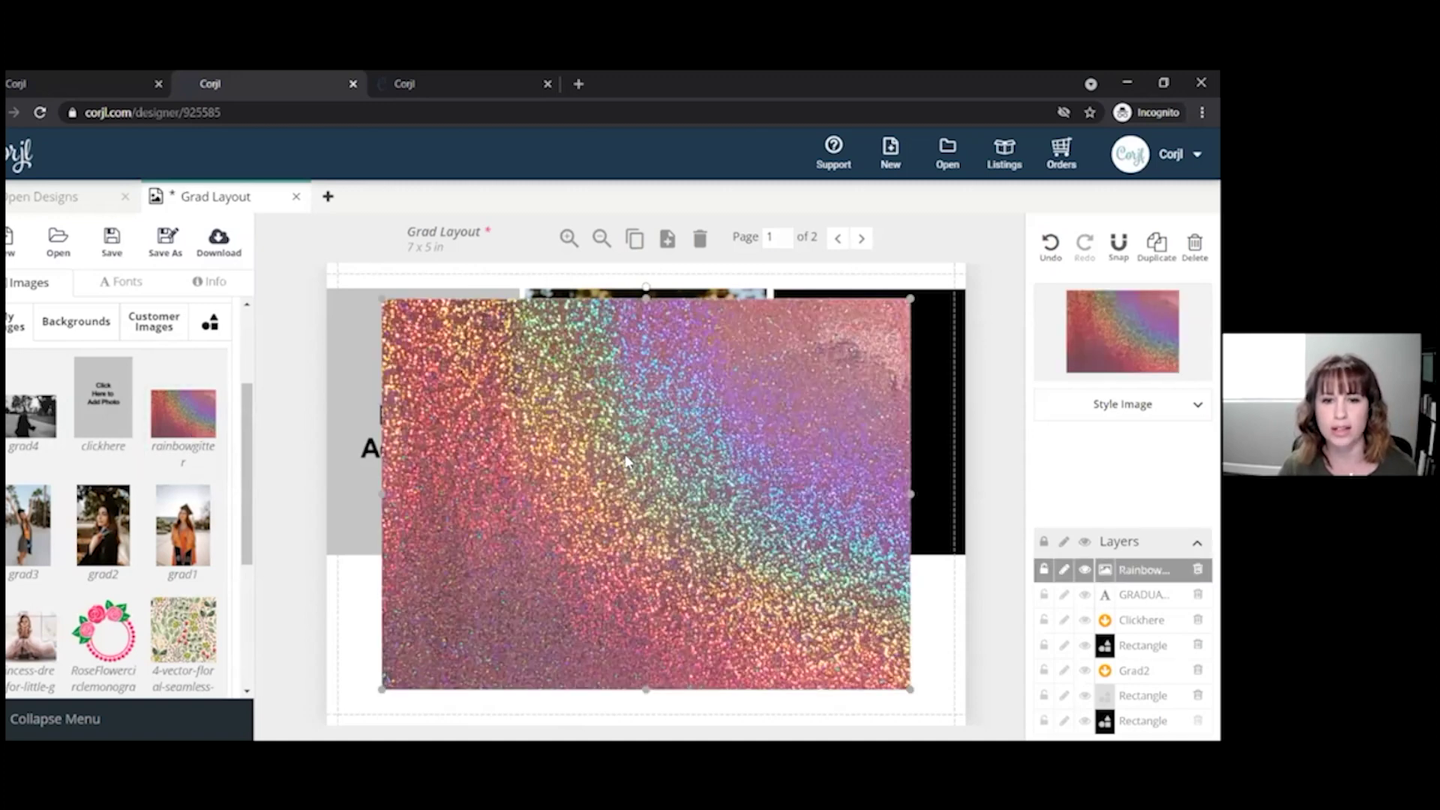
pyautogui.moveTo(384, 299); pyautogui.dragTo(400, 339)
pyautogui.moveTo(566, 466); pyautogui.dragTo(564, 564)
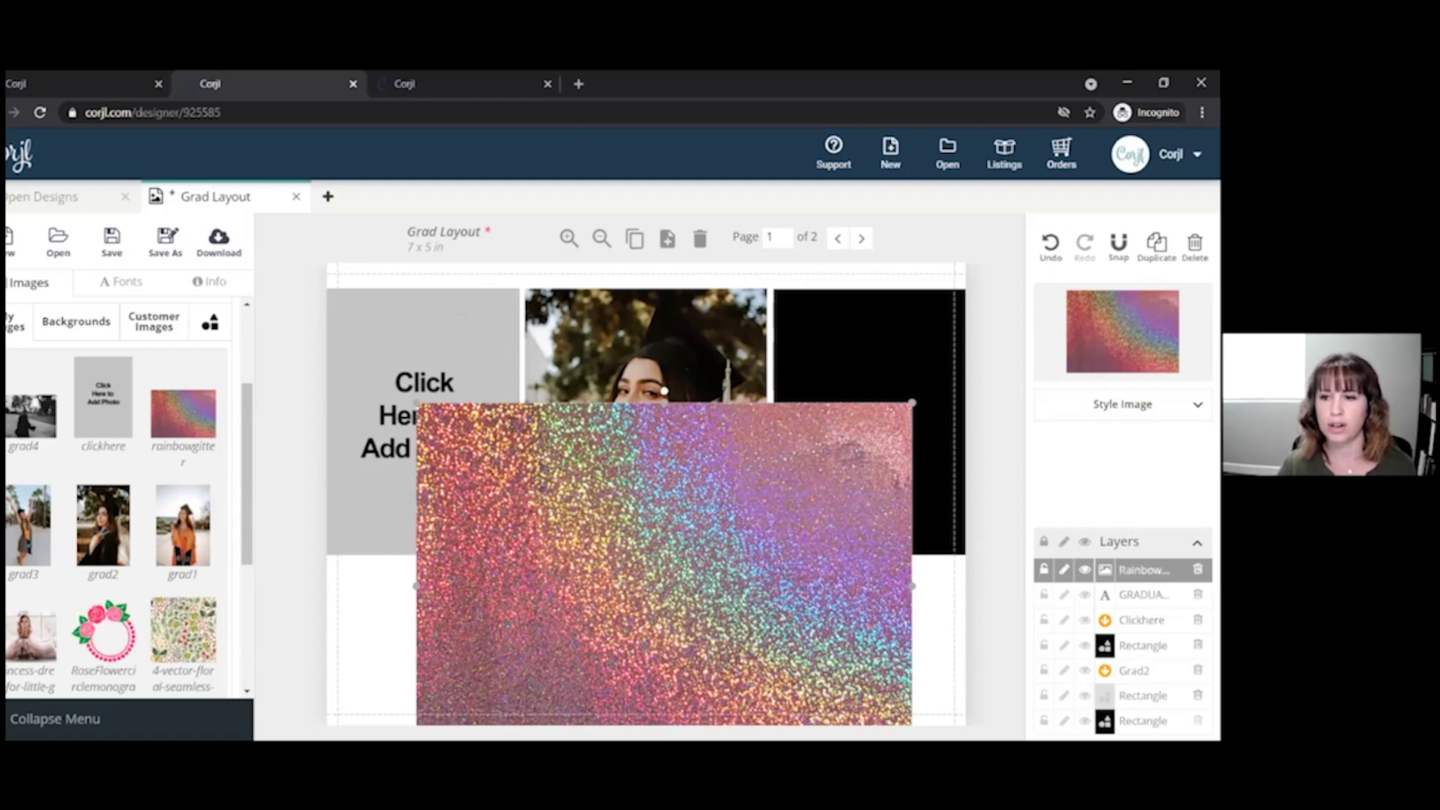
pyautogui.rightClick(1125, 570)
pyautogui.click(1035, 611)
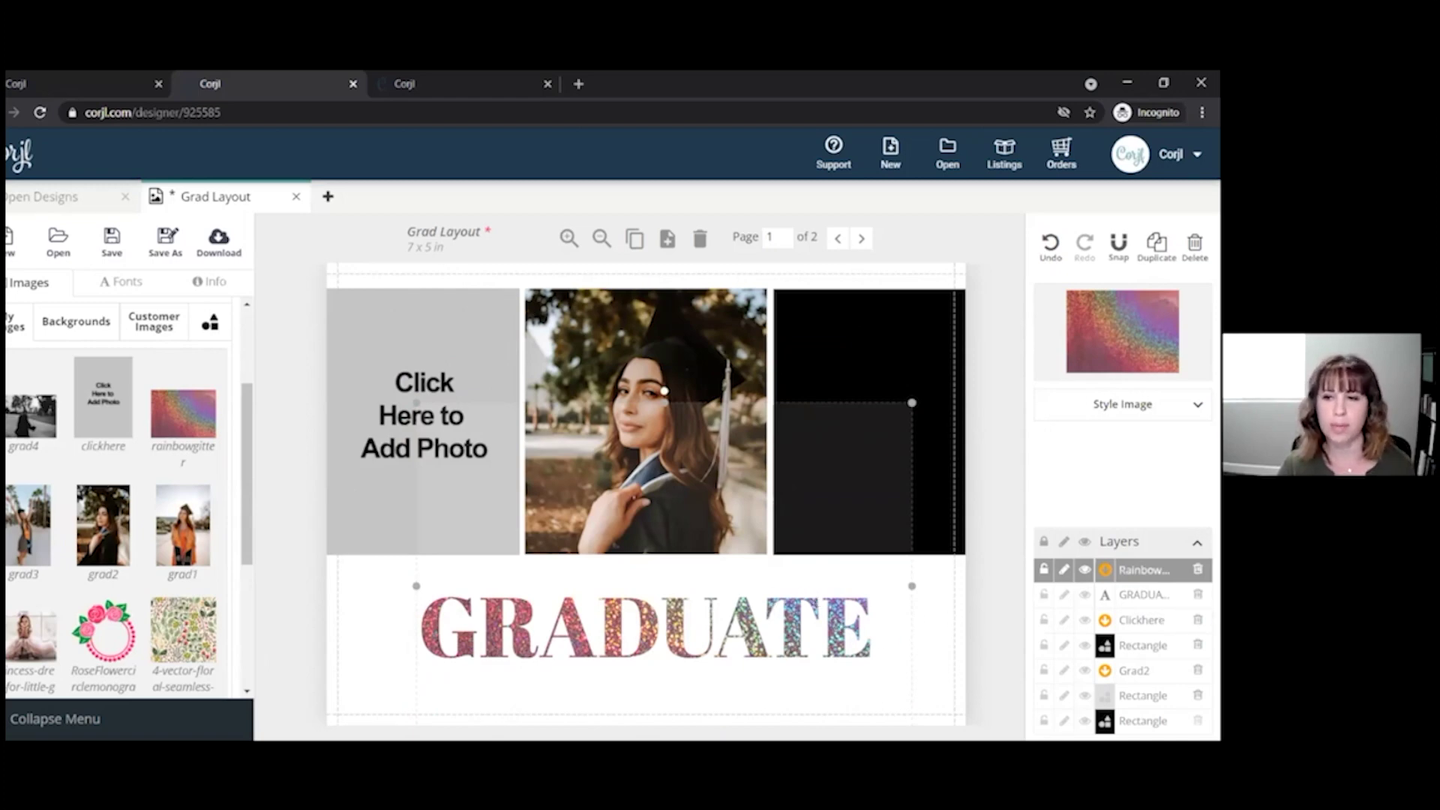
# Try an opacity of 0 on the GRADUATE text, restore it to 100, and turn the opacity option off.
pyautogui.click(645, 626)
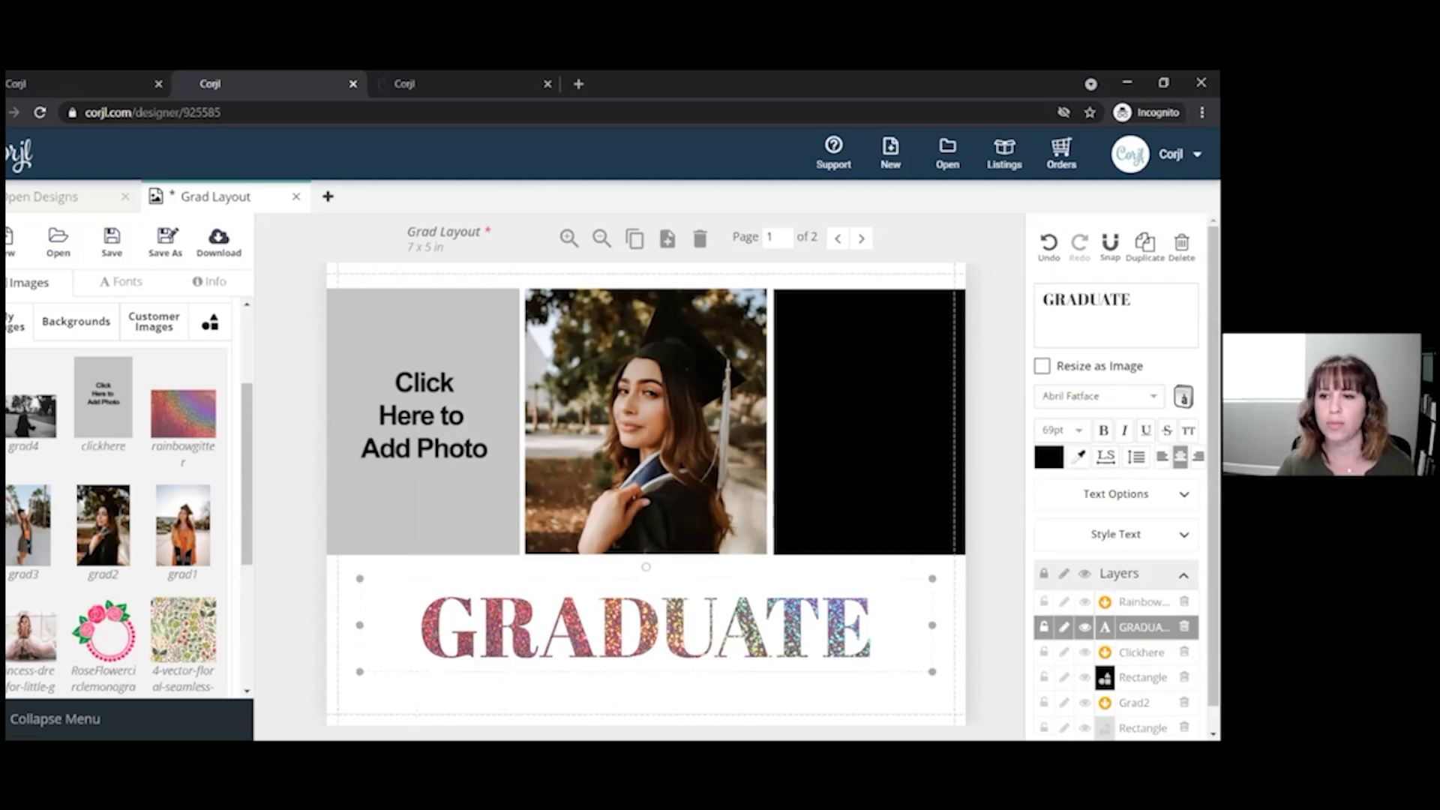
pyautogui.click(1140, 534)
pyautogui.scroll(-1, 1117, 525)
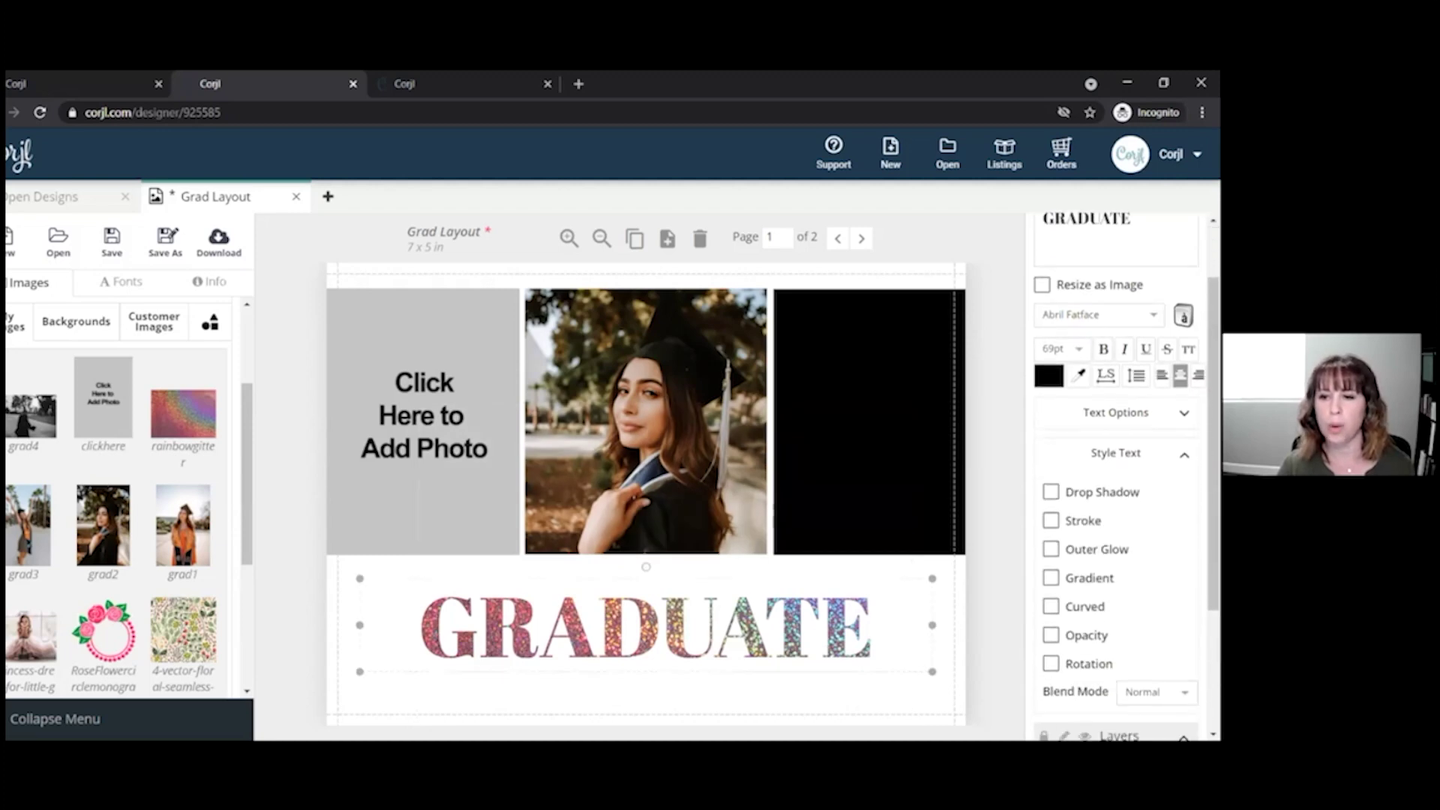
pyautogui.click(1050, 635)
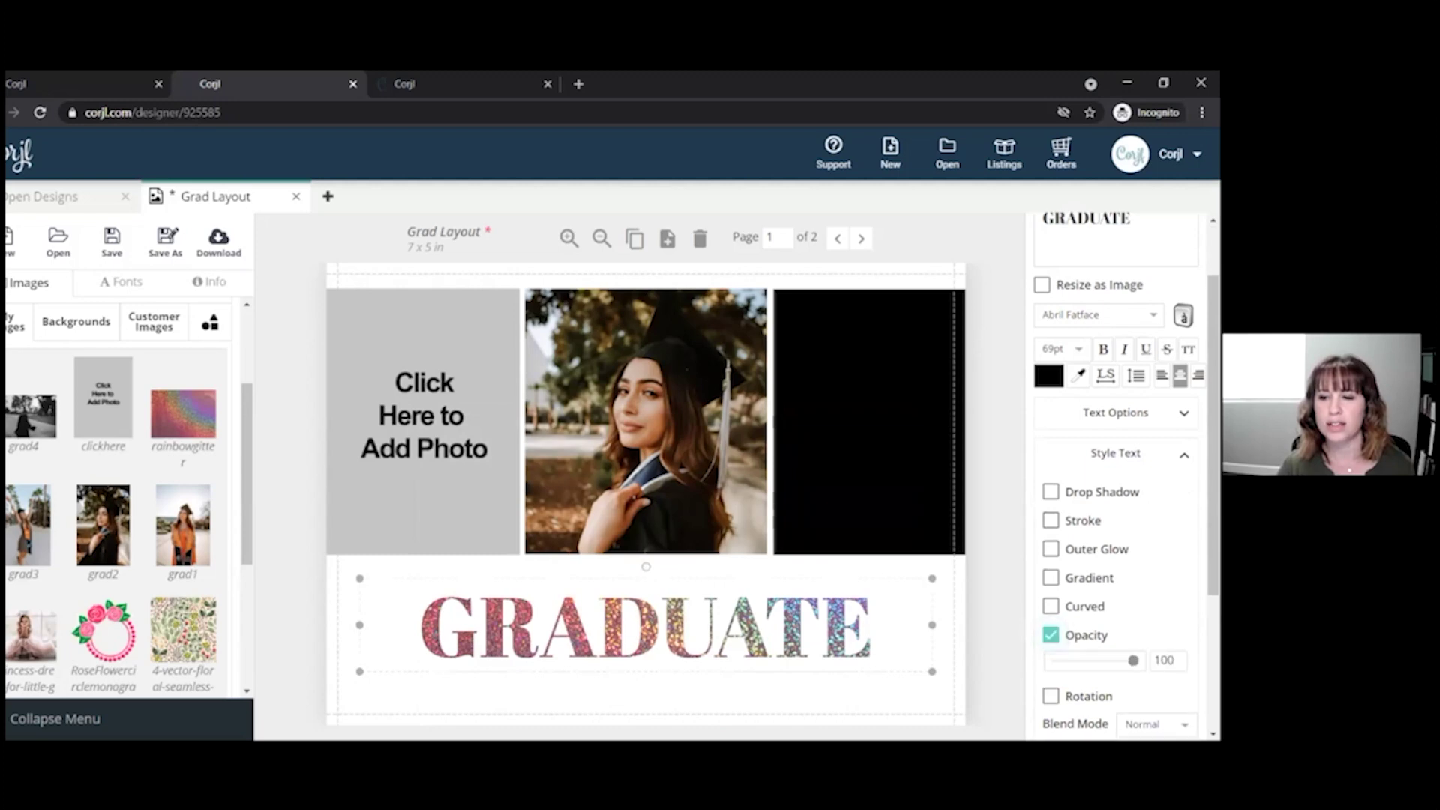
pyautogui.moveTo(1133, 661); pyautogui.dragTo(1058, 661)
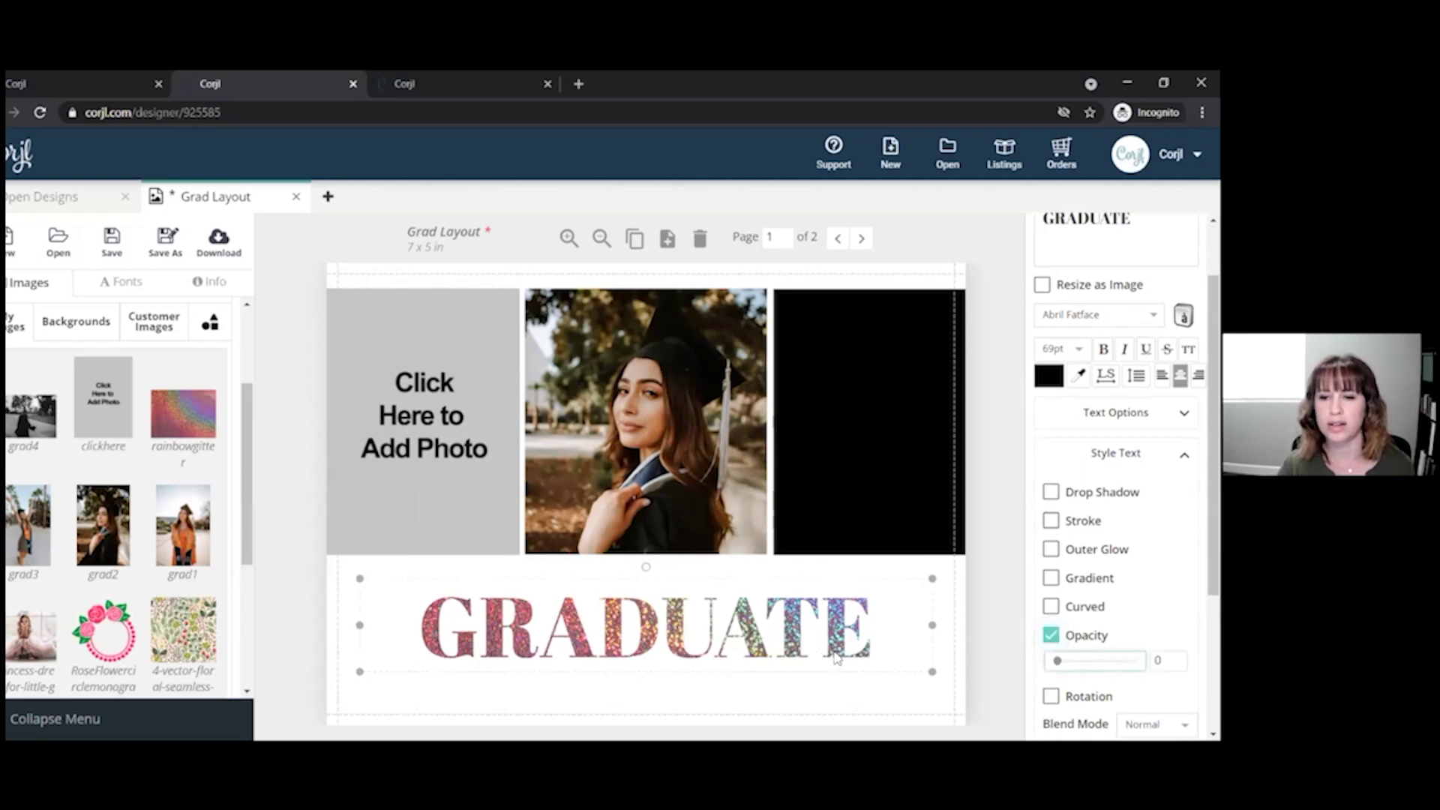
pyautogui.moveTo(1058, 661); pyautogui.dragTo(1132, 661)
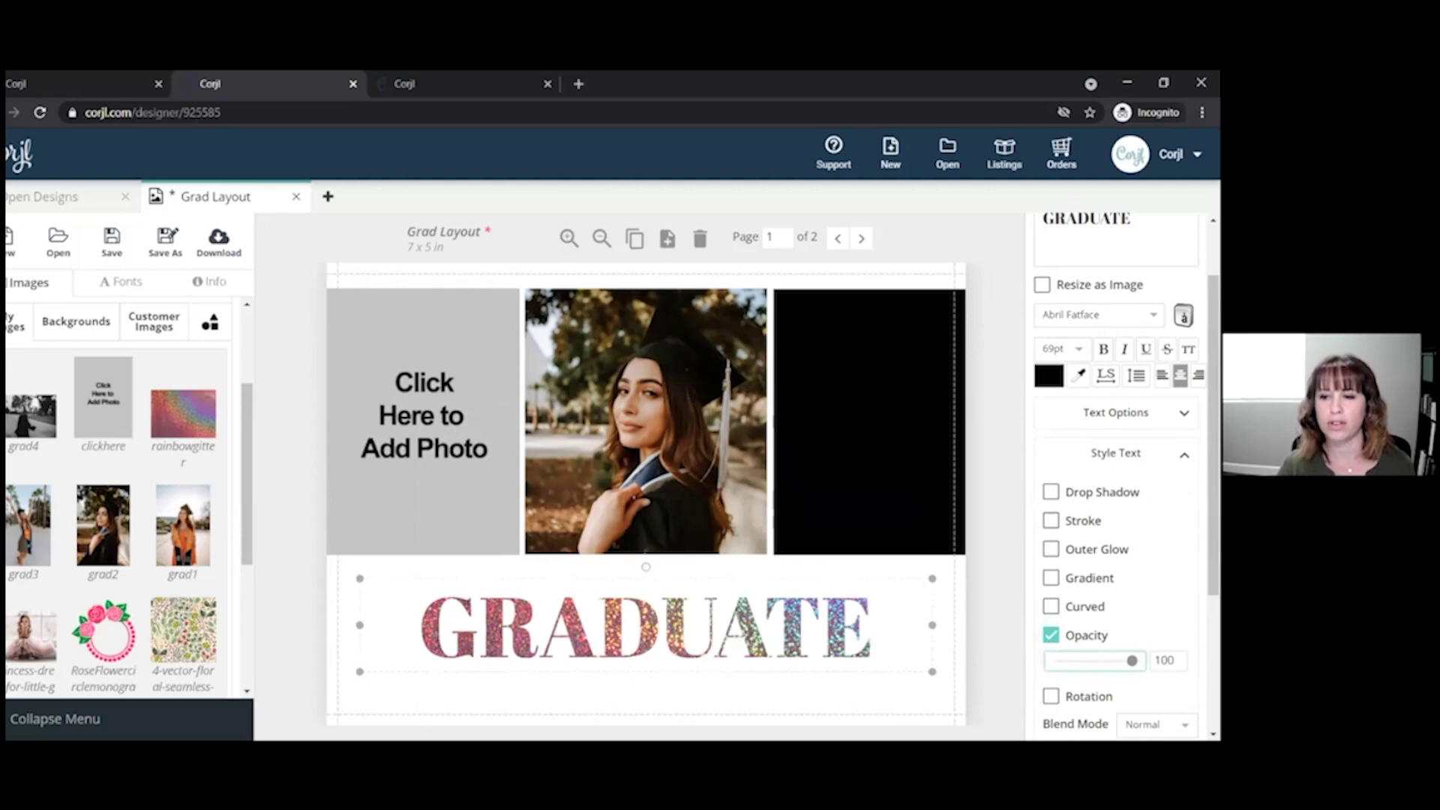
pyautogui.click(1051, 635)
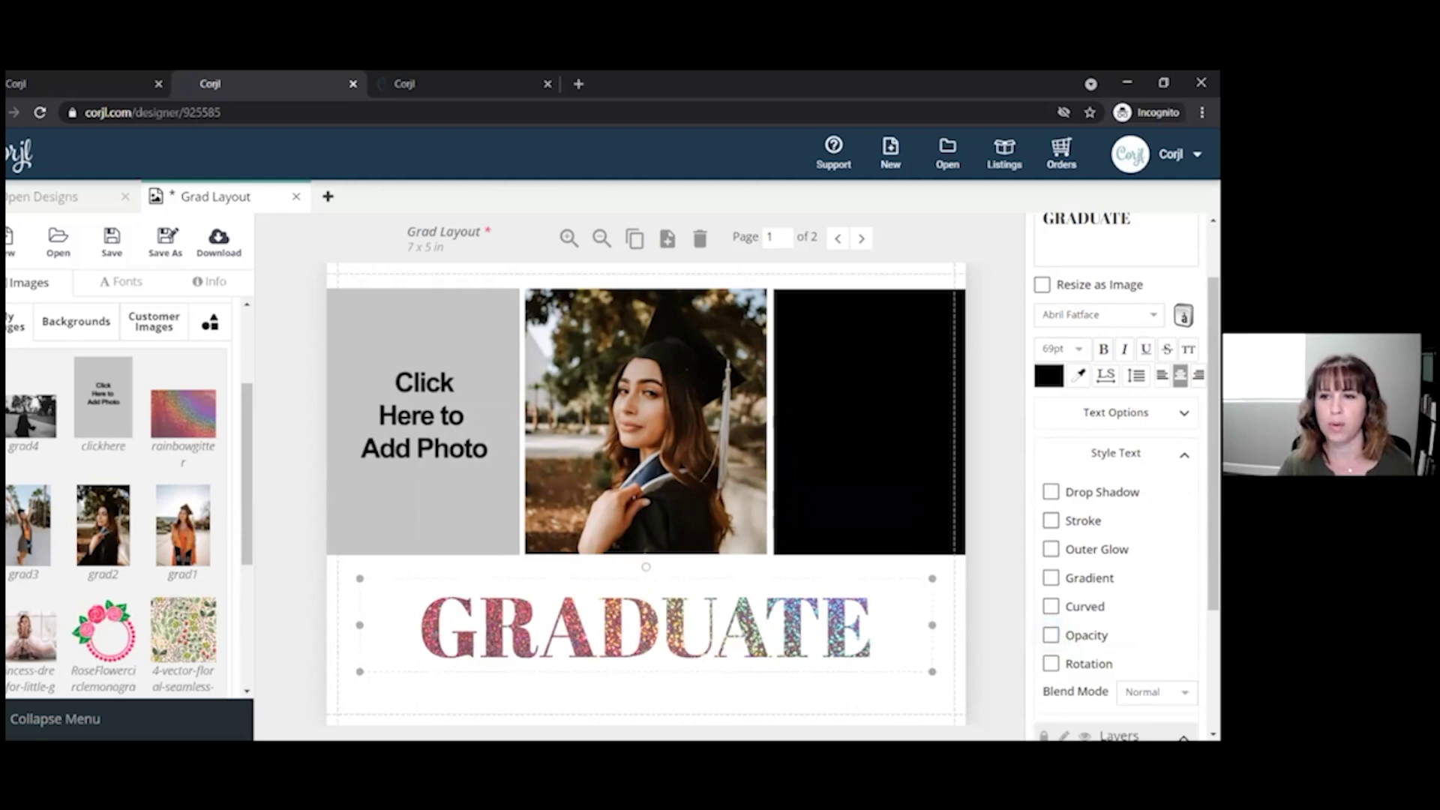
# Set the GRADUATE text's color to light grey #d2d2d2 and deselect the text.
pyautogui.click(1048, 375)
pyautogui.click(898, 225)
pyautogui.moveTo(899, 225); pyautogui.dragTo(888, 213)
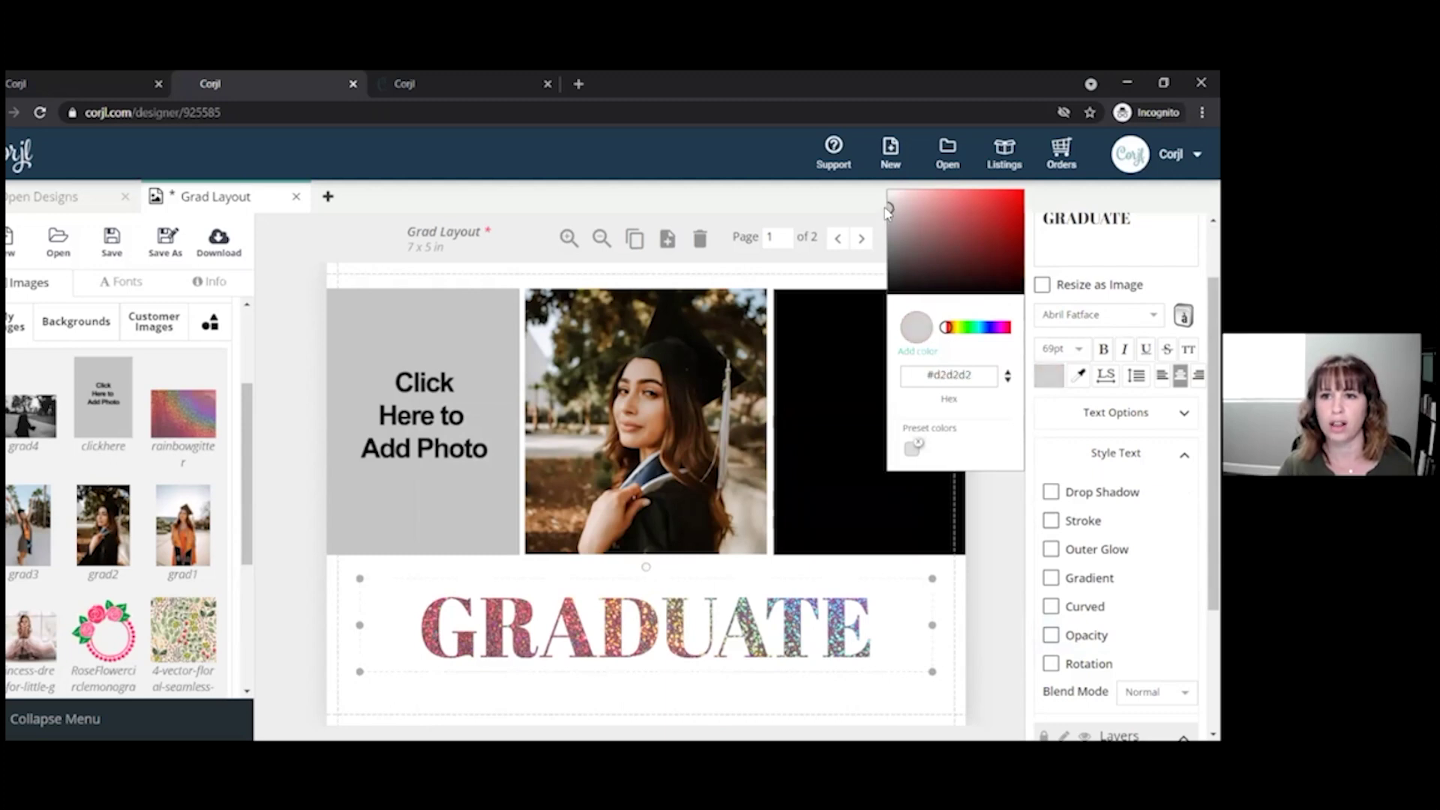
pyautogui.click(963, 611)
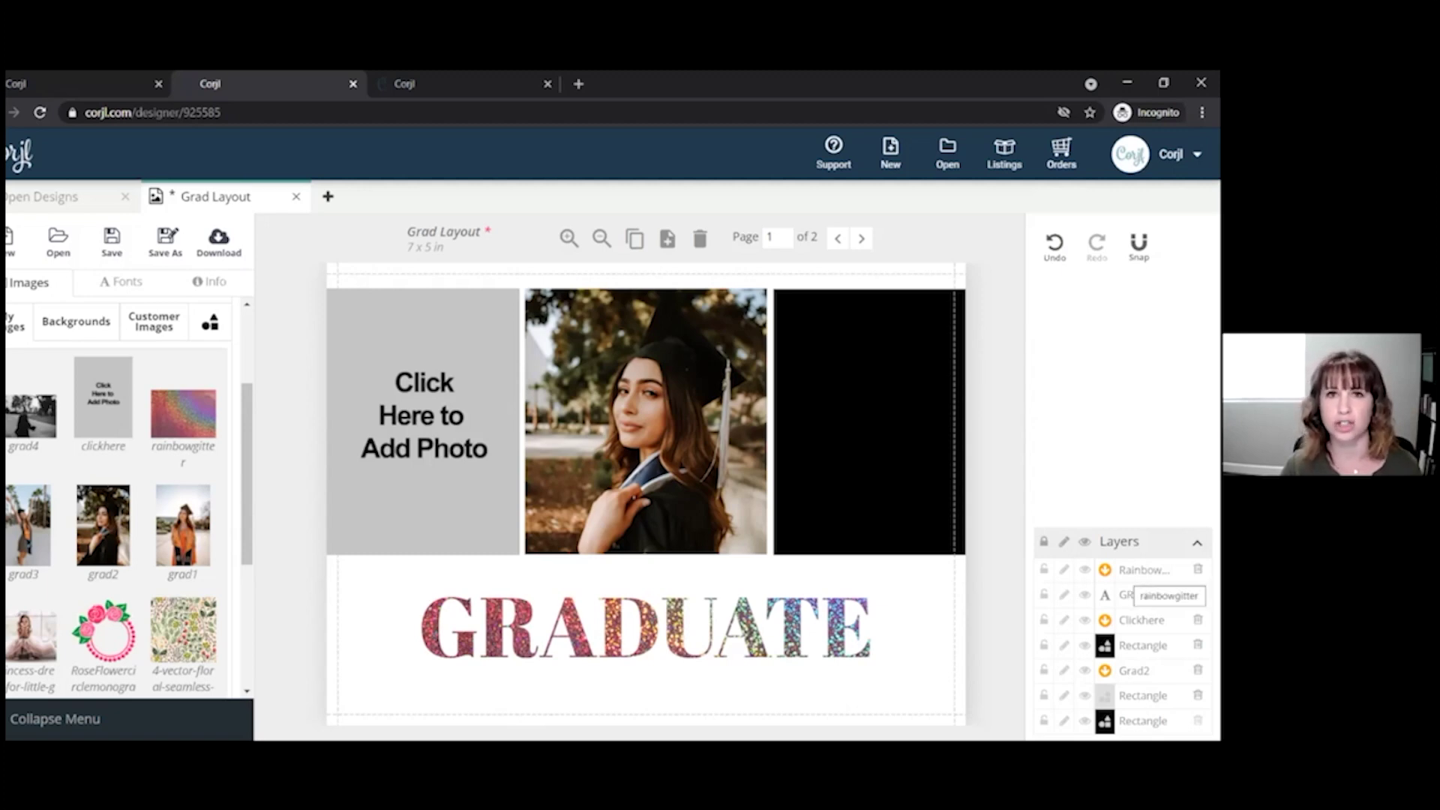
# Lock the layer of the rainbowgitter image clipped to the GRADUATE text.
pyautogui.click(576, 637)
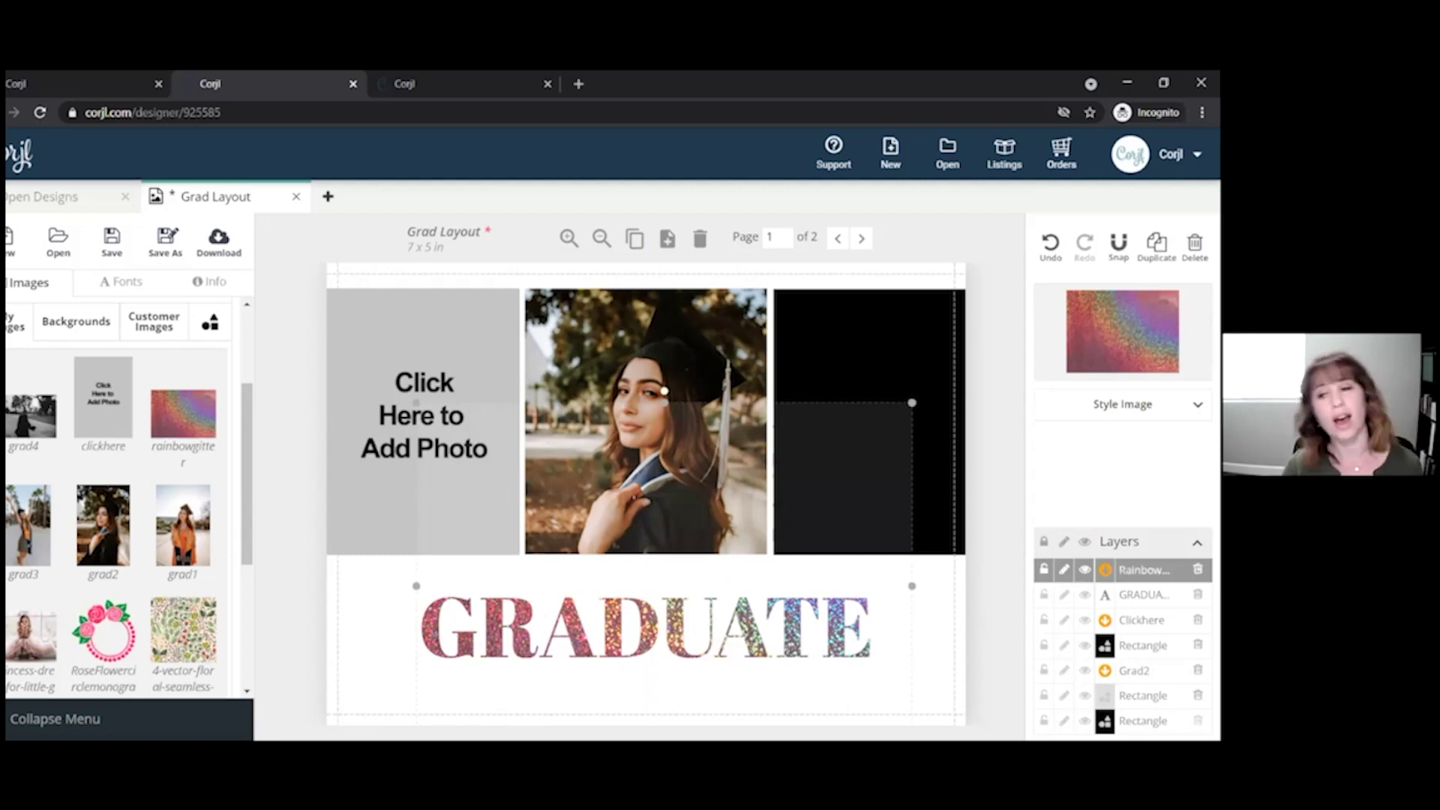
pyautogui.click(1136, 596)
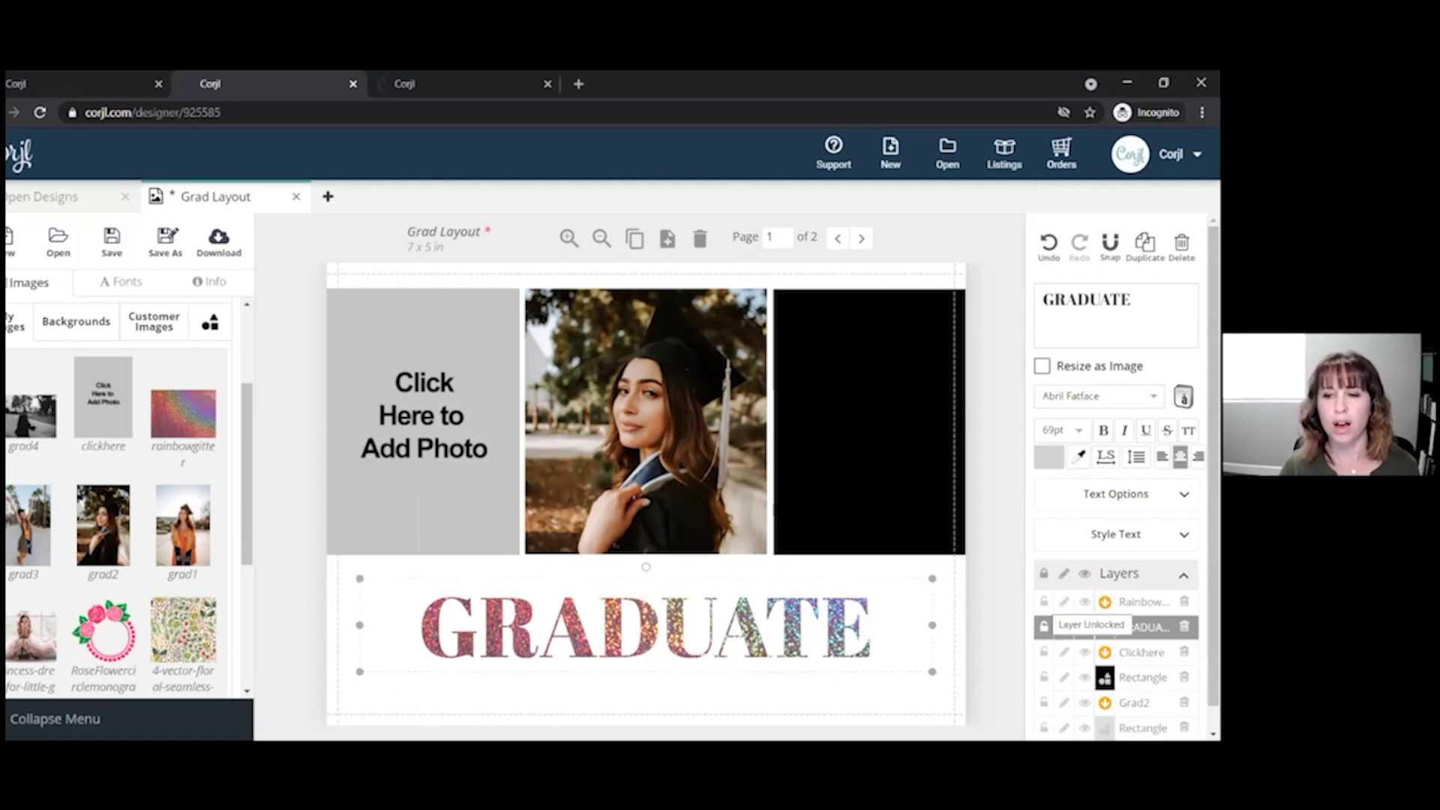
pyautogui.click(1140, 602)
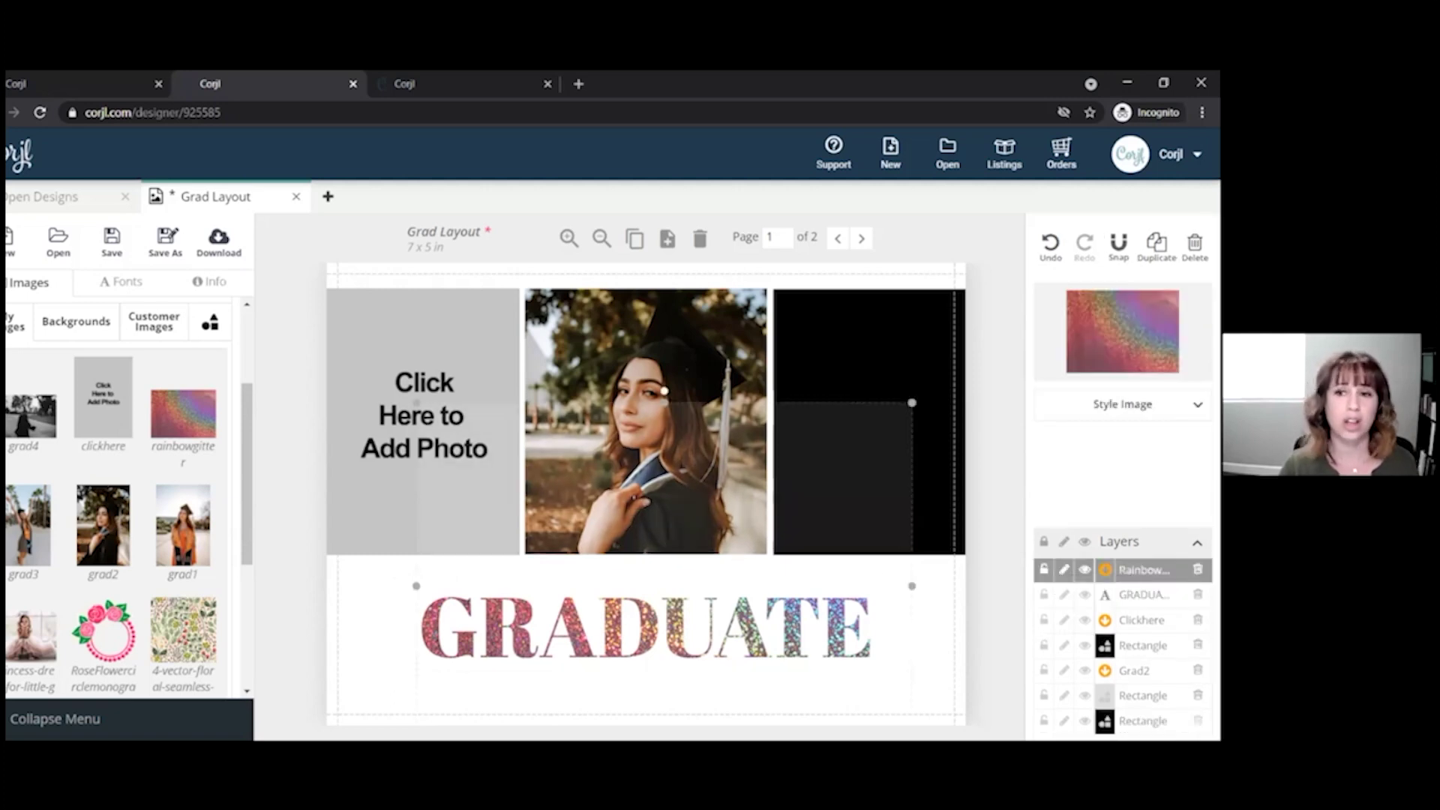
pyautogui.click(1043, 570)
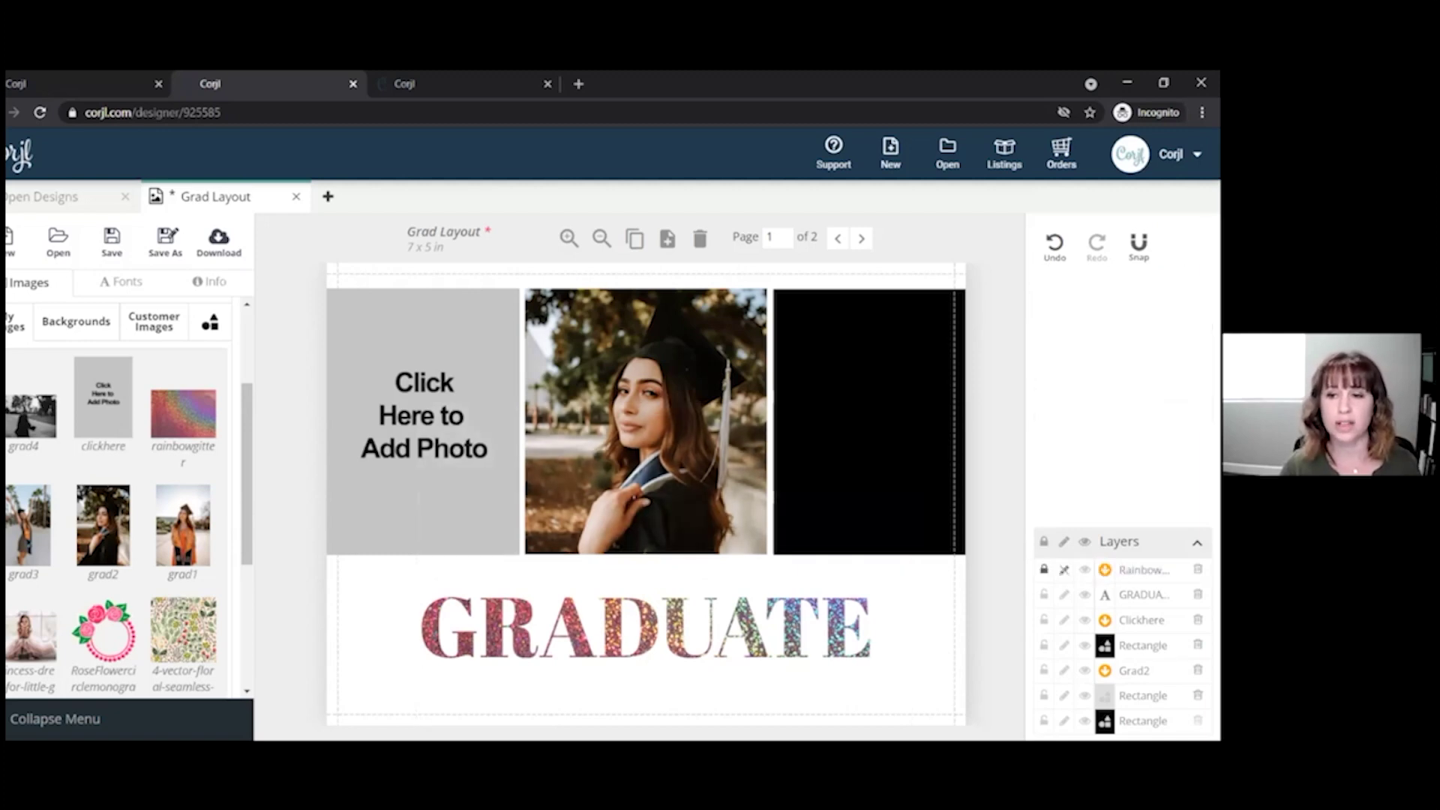
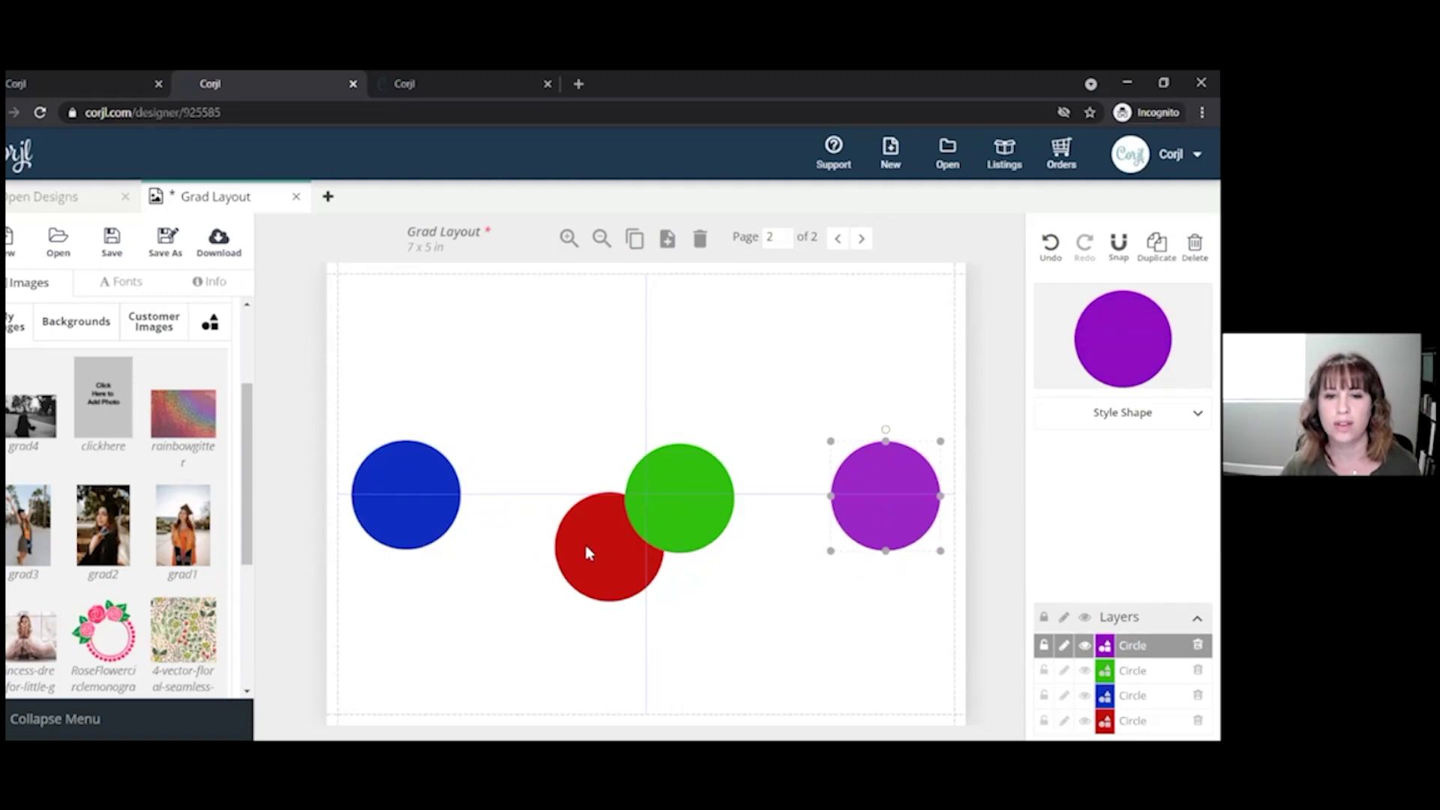
# Adjust the green and red circles' positions on page 2, then distribute all four circles with Center Horizontally and deselect them.
pyautogui.moveTo(687, 497); pyautogui.dragTo(686, 503)
pyautogui.moveTo(565, 514); pyautogui.dragTo(564, 512)
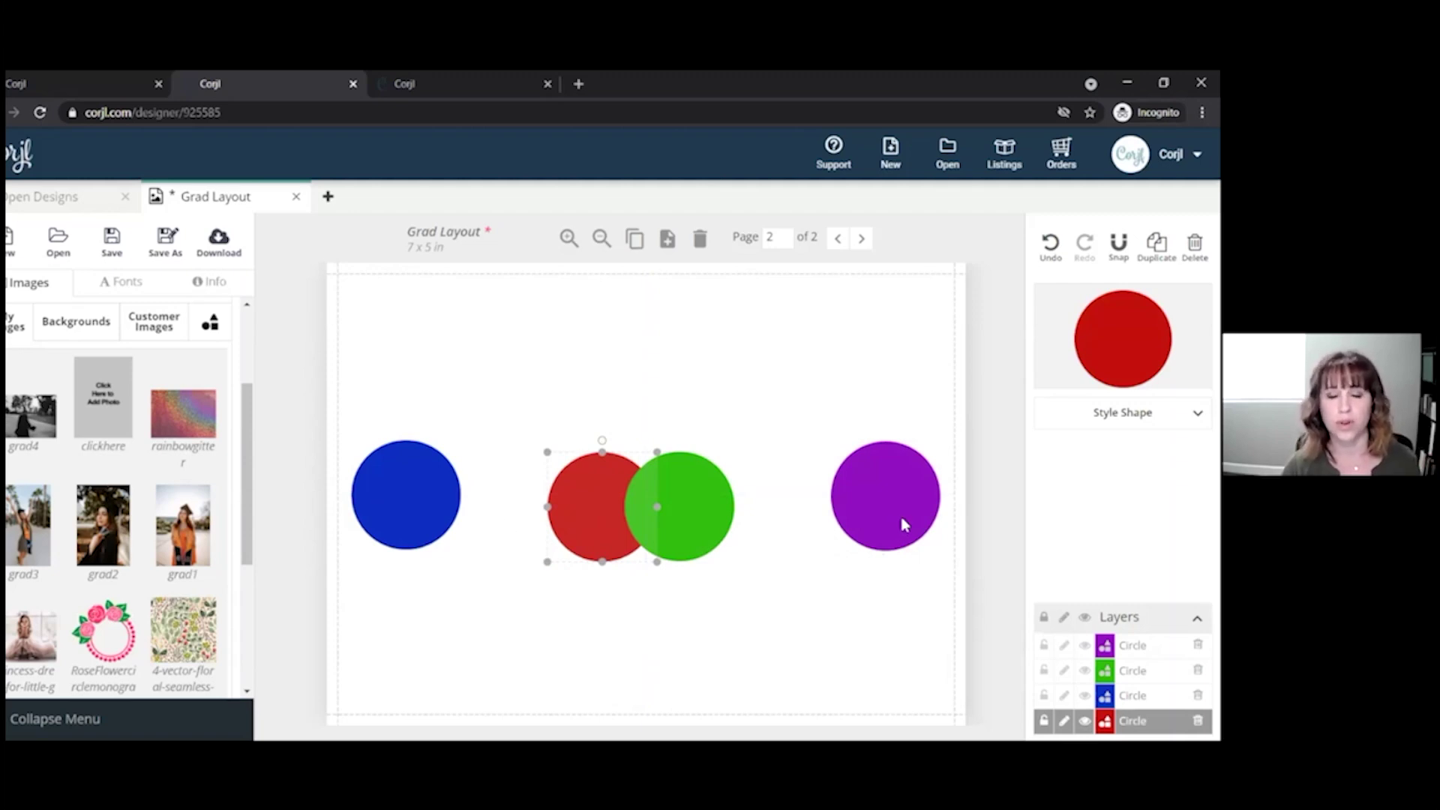
pyautogui.moveTo(399, 380); pyautogui.dragTo(869, 555)
pyautogui.rightClick(667, 505)
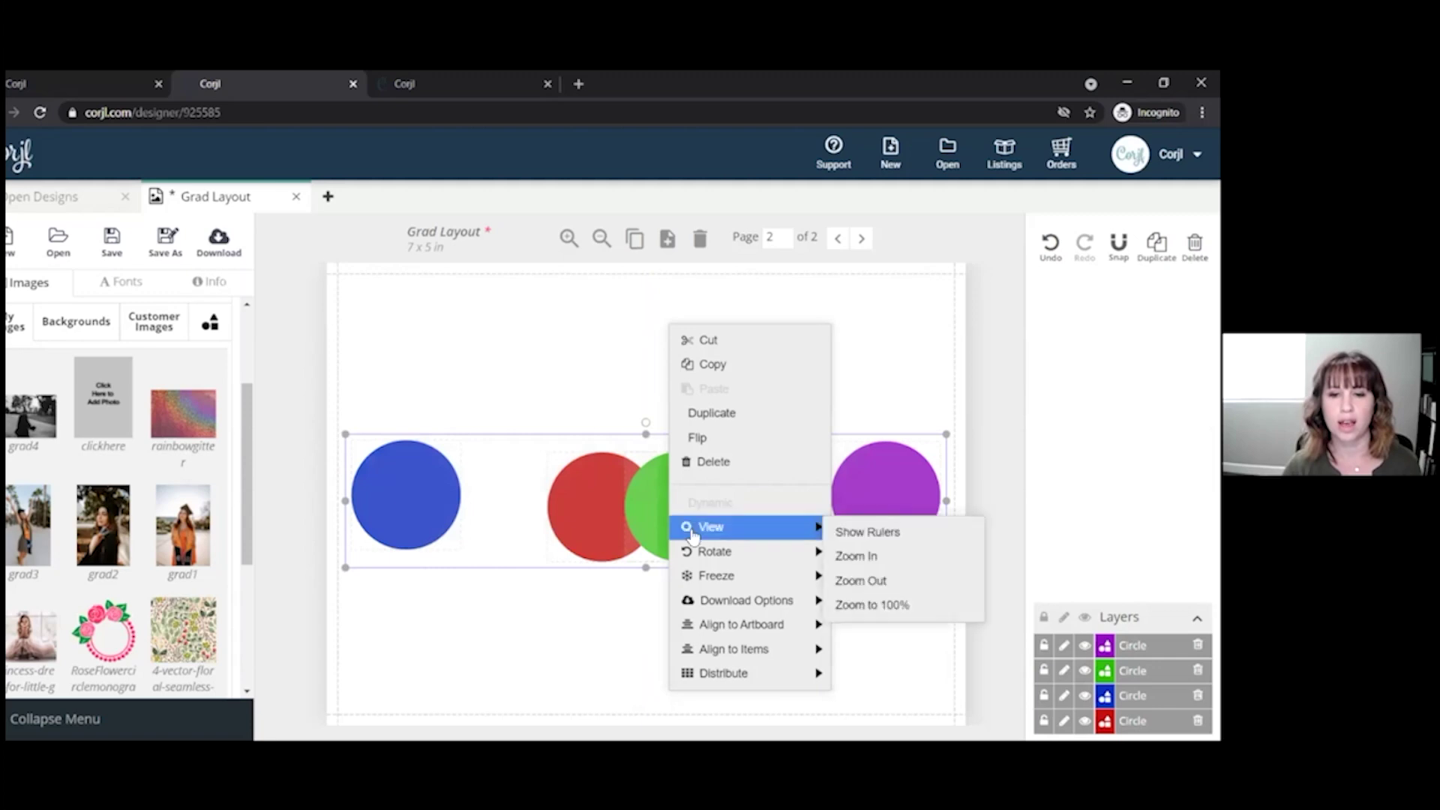
pyautogui.moveTo(747, 677)
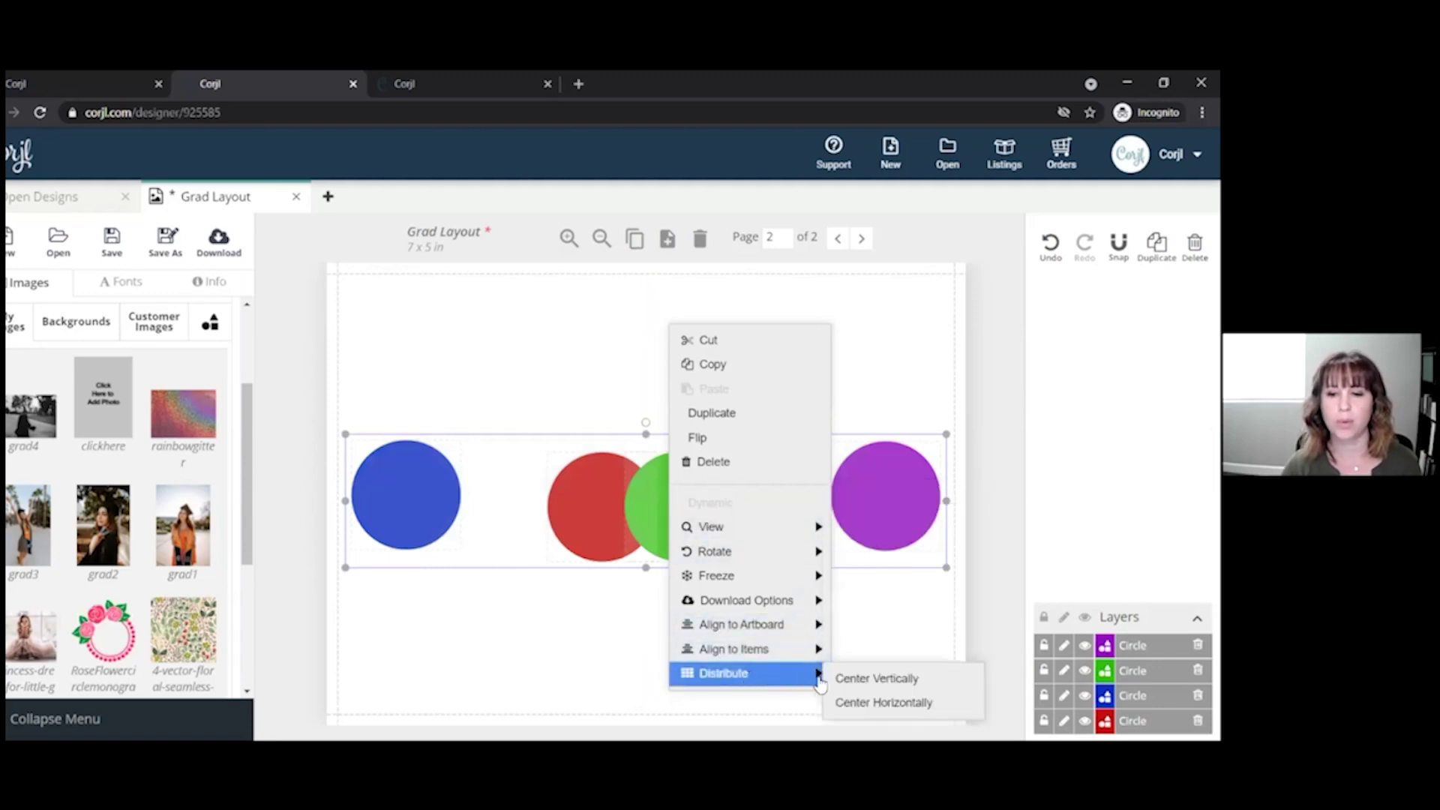
pyautogui.click(862, 703)
pyautogui.click(630, 648)
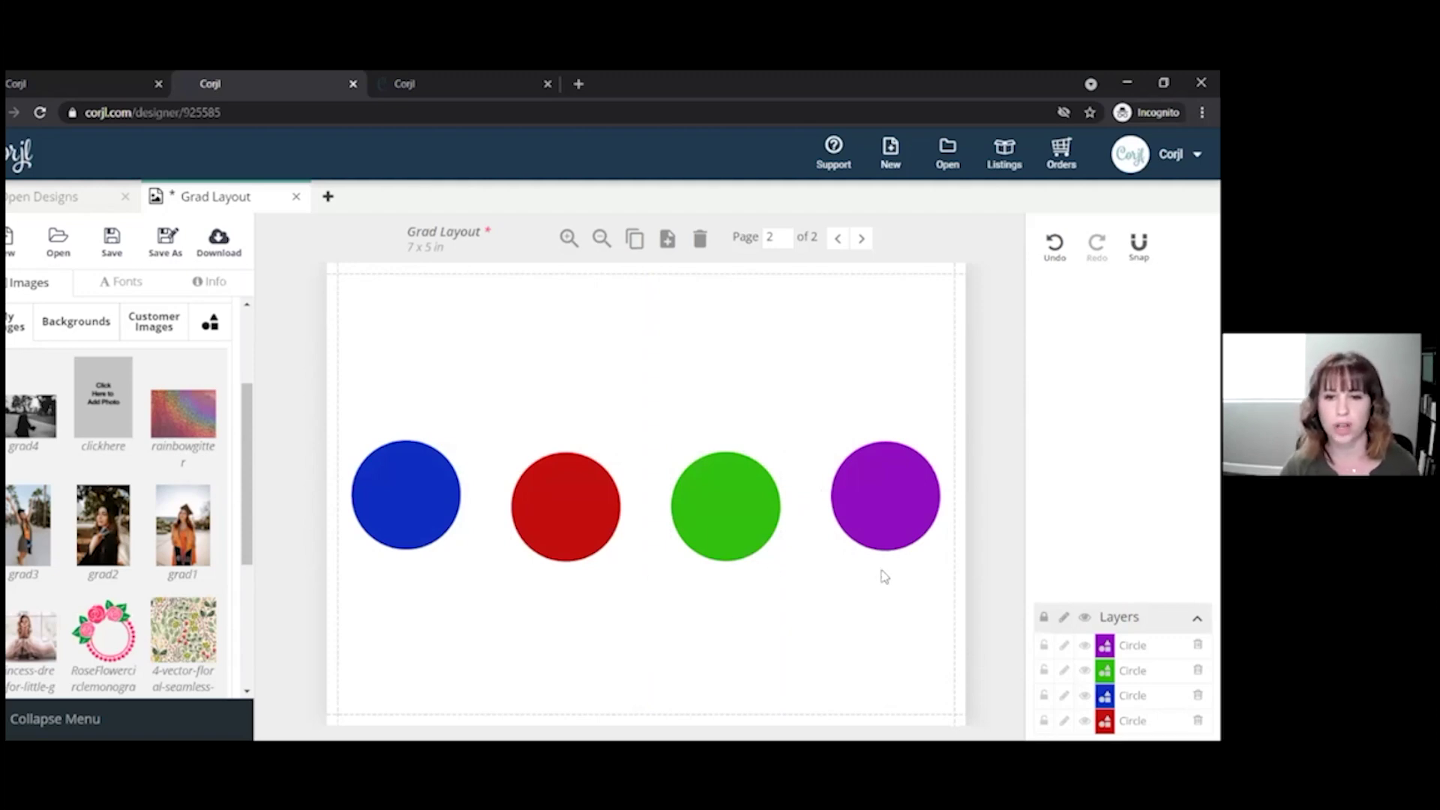
# Rearrange the four circles into a rough vertical column mid-page, ordered blue, red, green and purple from the top.
pyautogui.moveTo(432, 484); pyautogui.dragTo(668, 317)
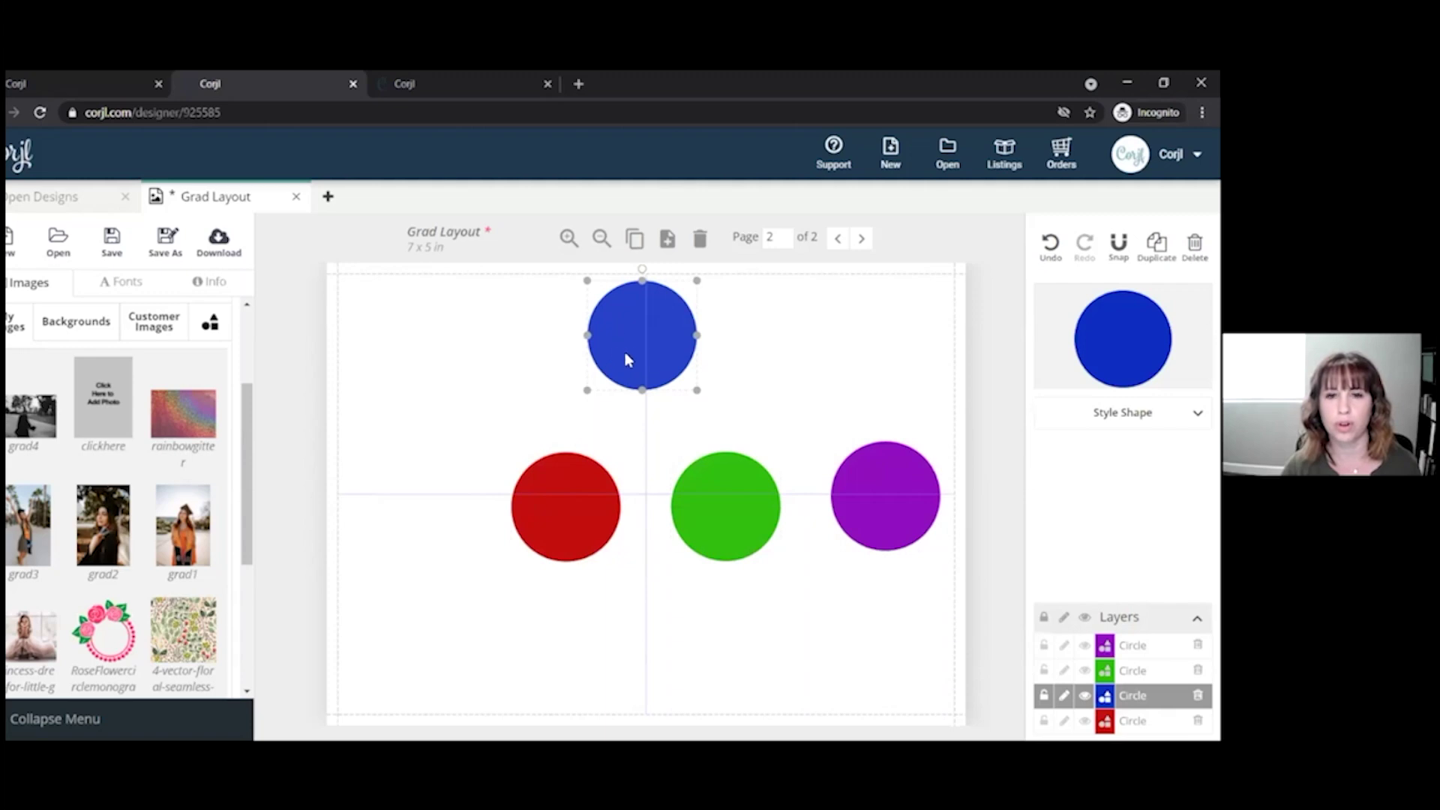
pyautogui.moveTo(872, 484); pyautogui.dragTo(639, 642)
pyautogui.moveTo(584, 481); pyautogui.dragTo(665, 434)
pyautogui.moveTo(721, 512); pyautogui.dragTo(650, 518)
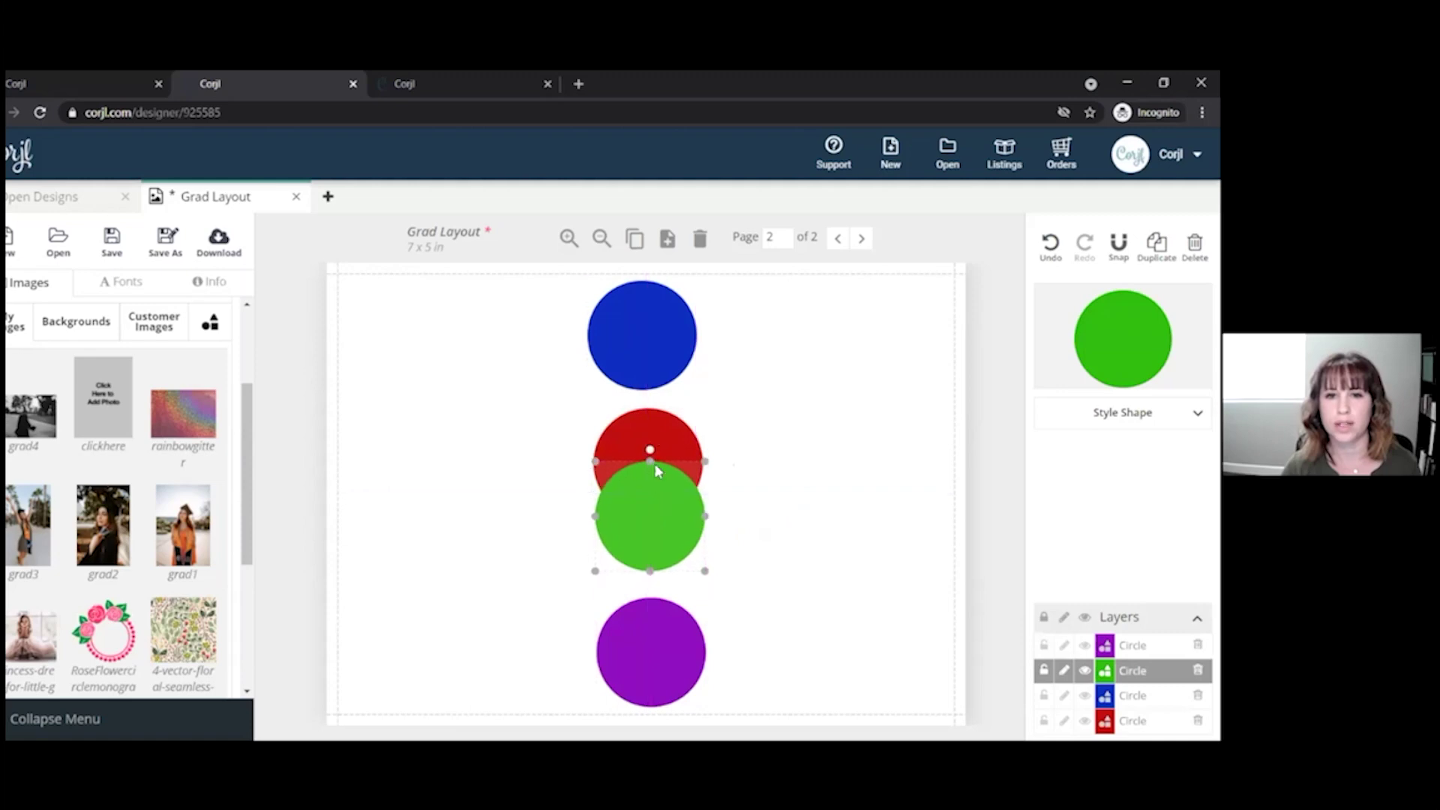
# Distribute the column of four circles with Center Vertically and deselect them.
pyautogui.moveTo(545, 313); pyautogui.dragTo(754, 652)
pyautogui.rightClick(675, 532)
pyautogui.moveTo(745, 700)
pyautogui.click(881, 675)
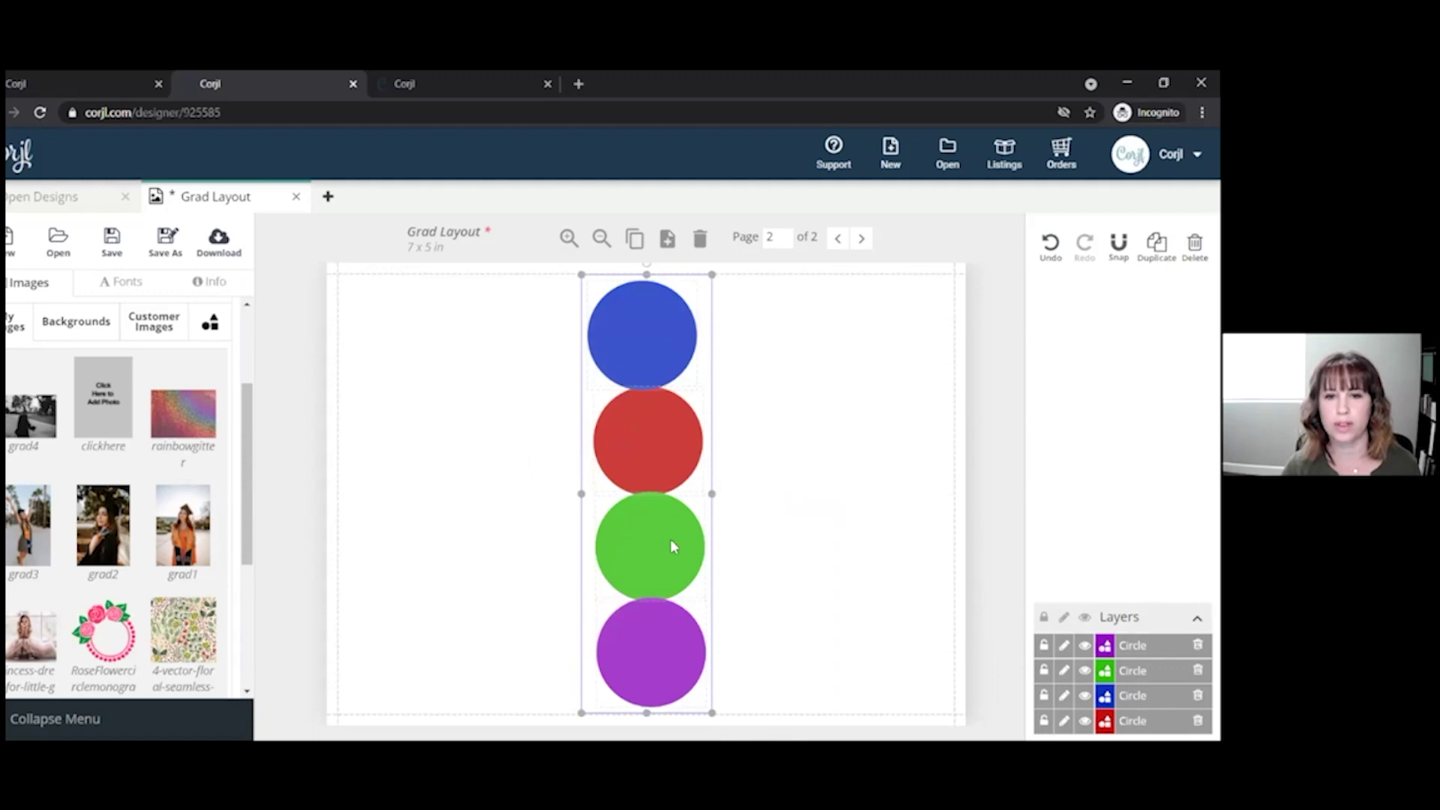
pyautogui.click(805, 649)
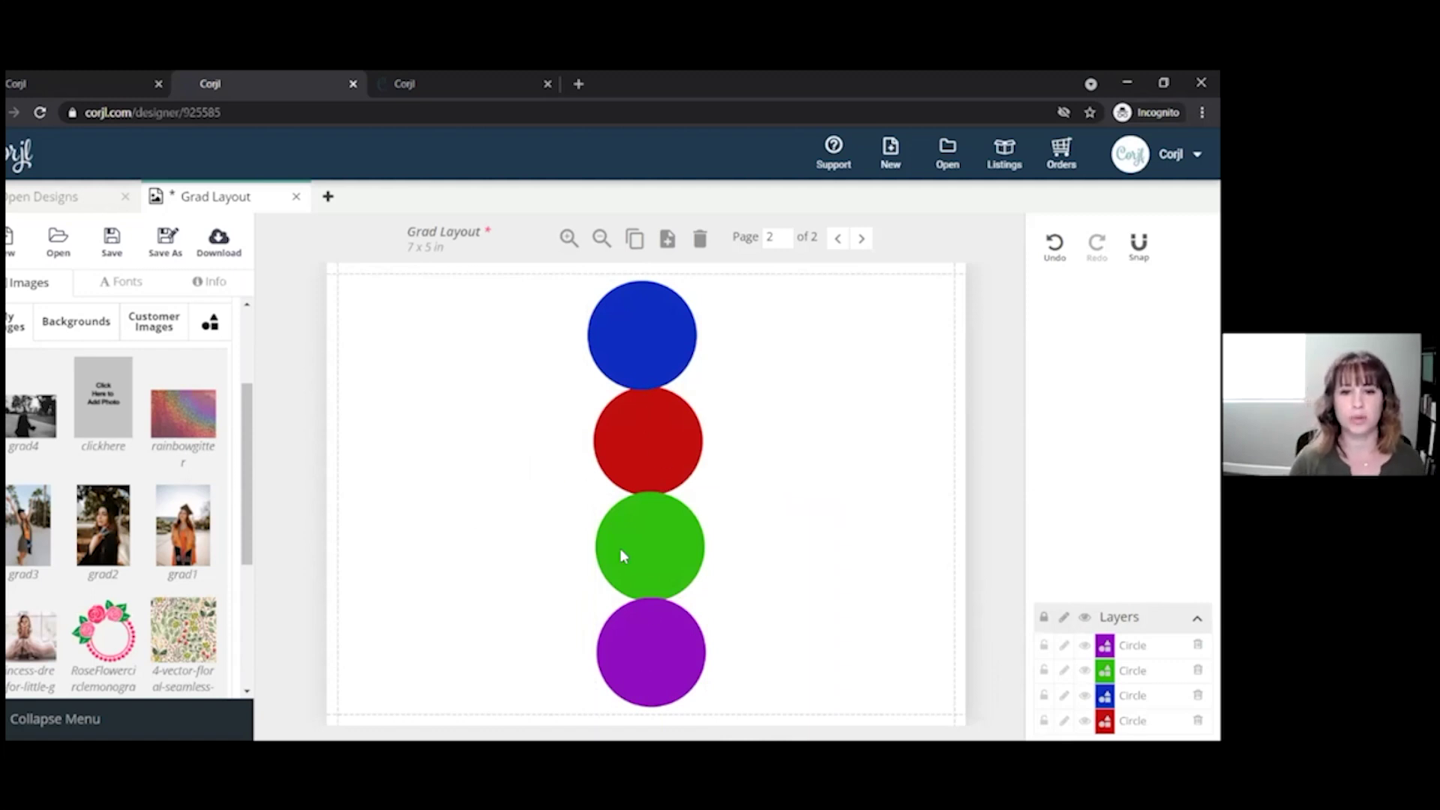
# Move the blue circle back to the page's left side and the purple circle back to its right side.
pyautogui.moveTo(637, 353); pyautogui.dragTo(390, 511)
pyautogui.moveTo(625, 639); pyautogui.dragTo(881, 488)
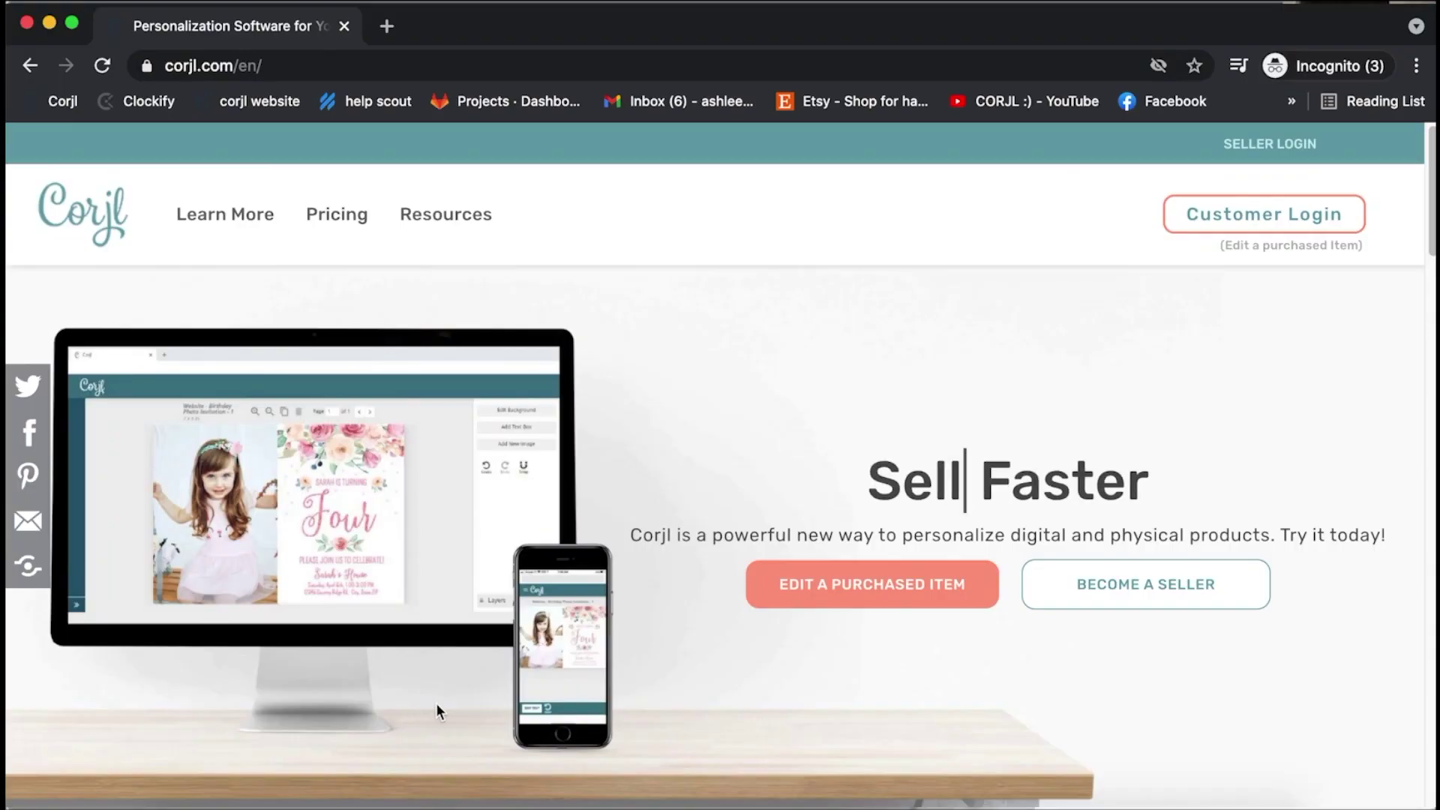
# Open the Knowledge Base from the Corjl website and look through its popular articles and help categories.
pyautogui.moveTo(446, 217)
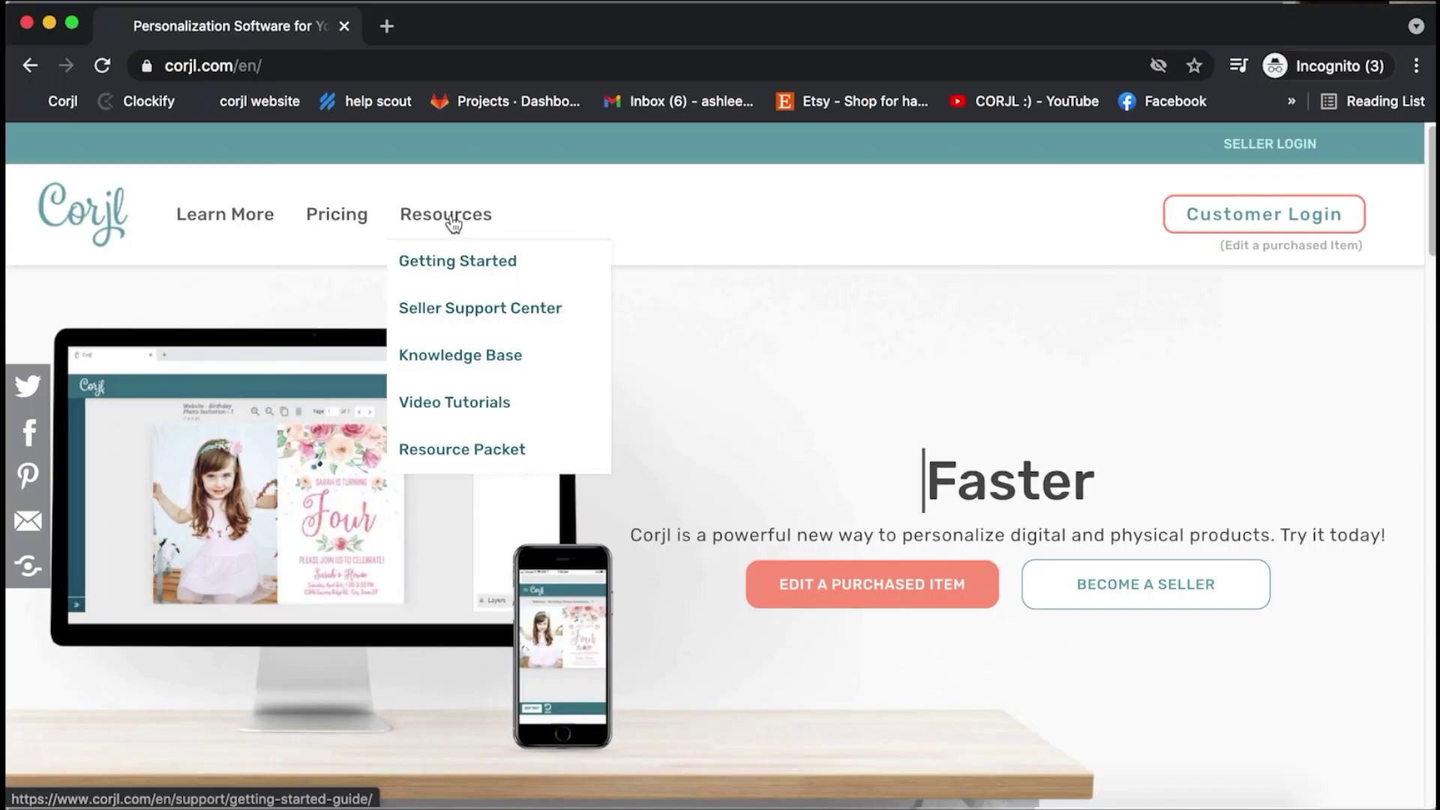
pyautogui.click(465, 358)
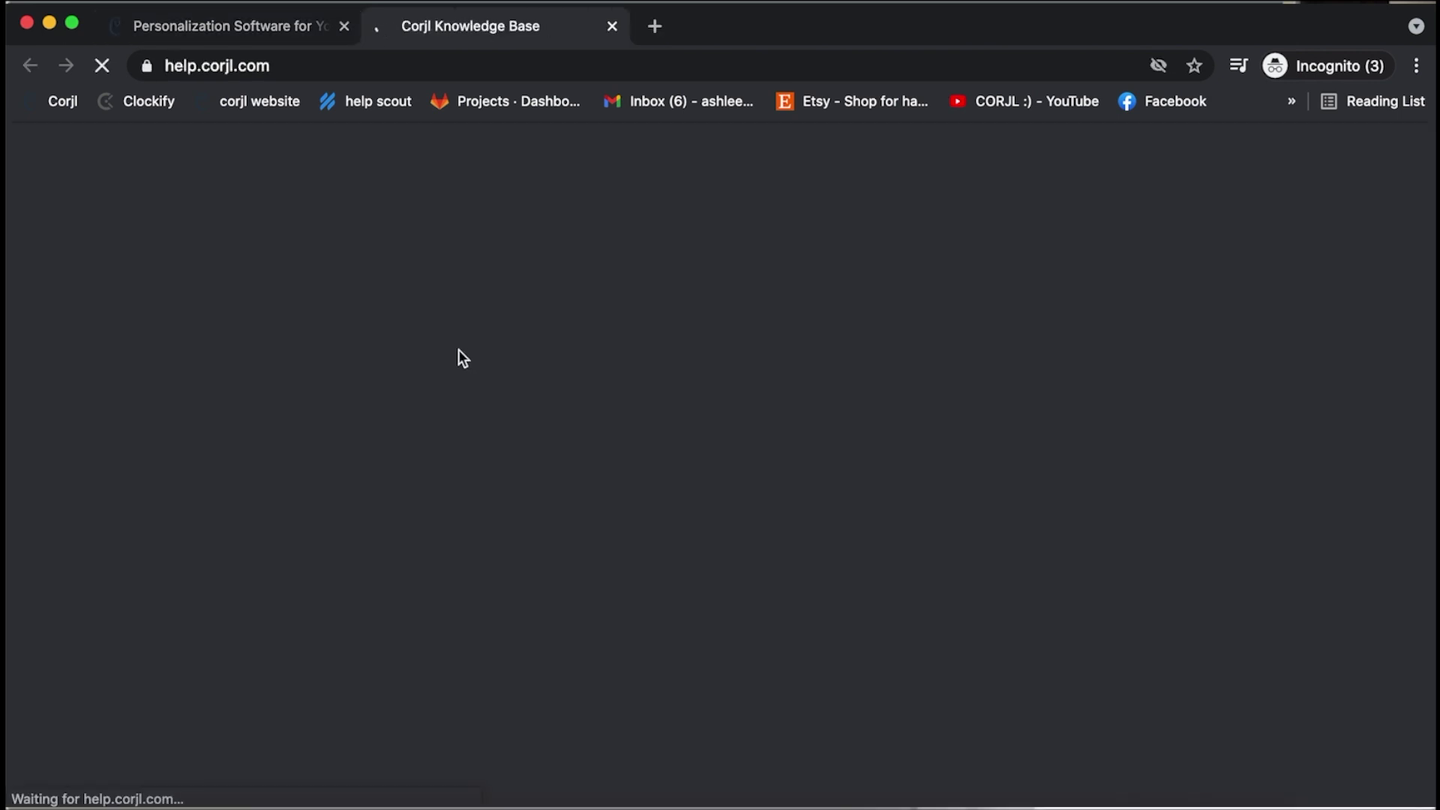
pyautogui.scroll(-2, 713, 471)
pyautogui.scroll(-6, 712, 472)
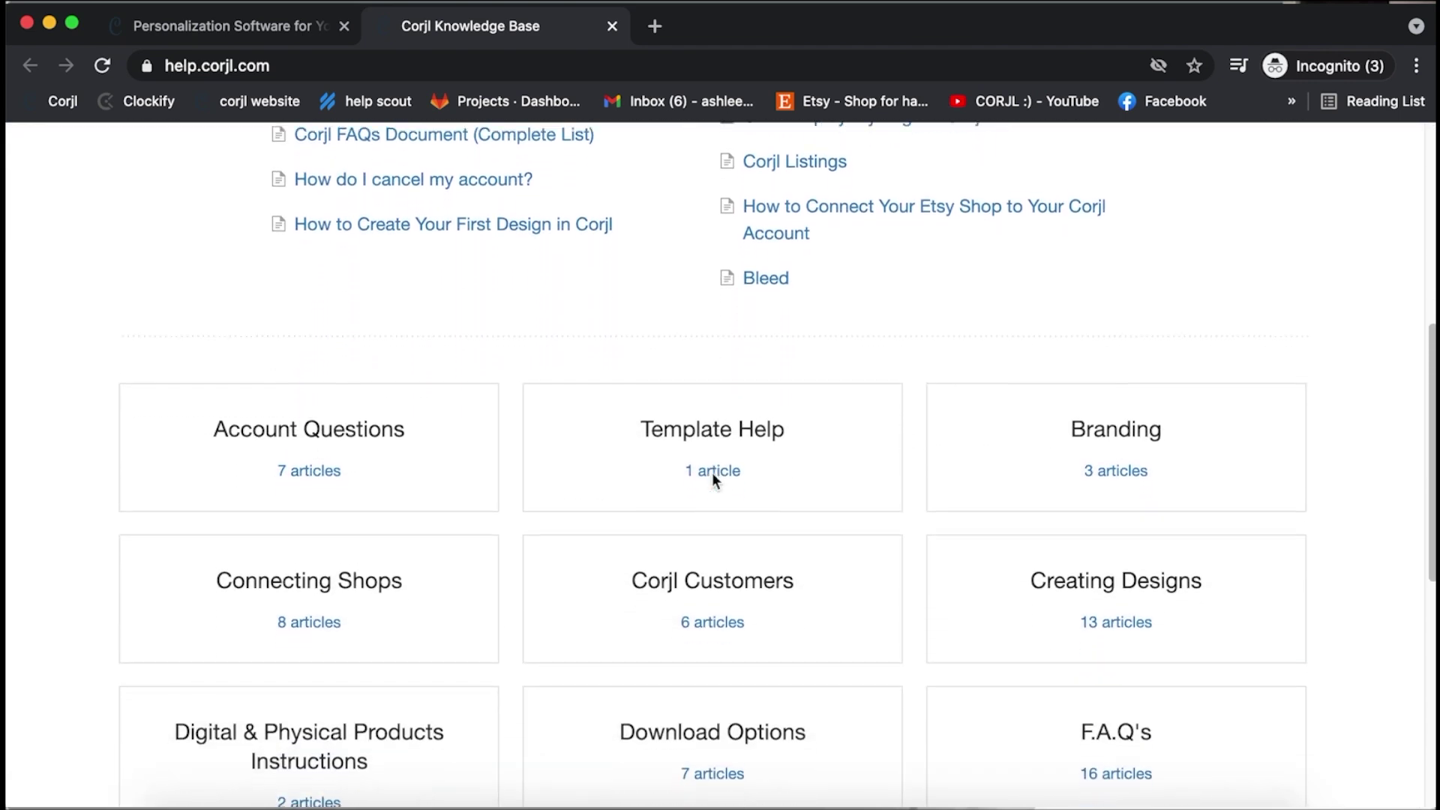
pyautogui.scroll(-4, 713, 472)
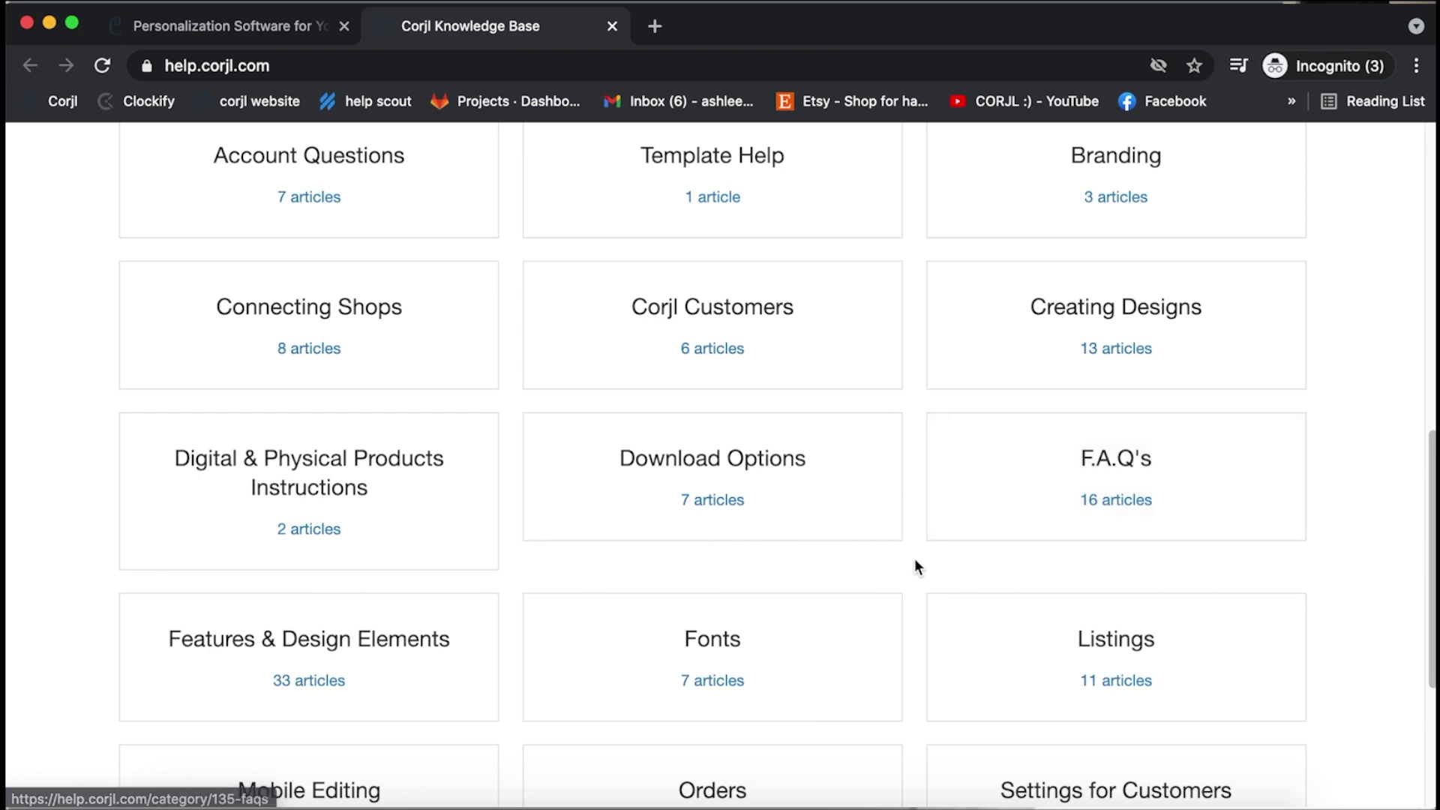
pyautogui.scroll(-4, 915, 561)
pyautogui.scroll(3, 914, 562)
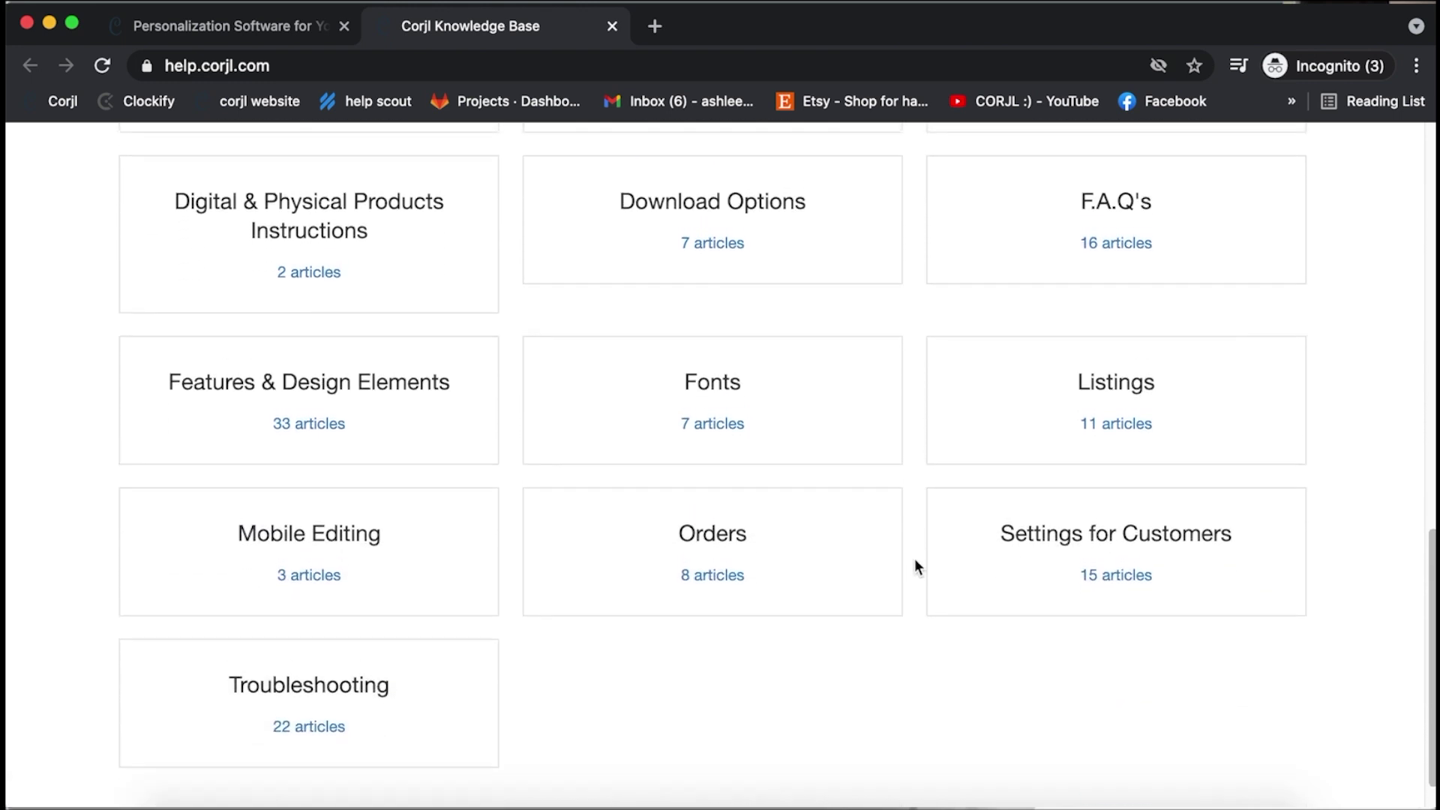
pyautogui.scroll(1, 915, 557)
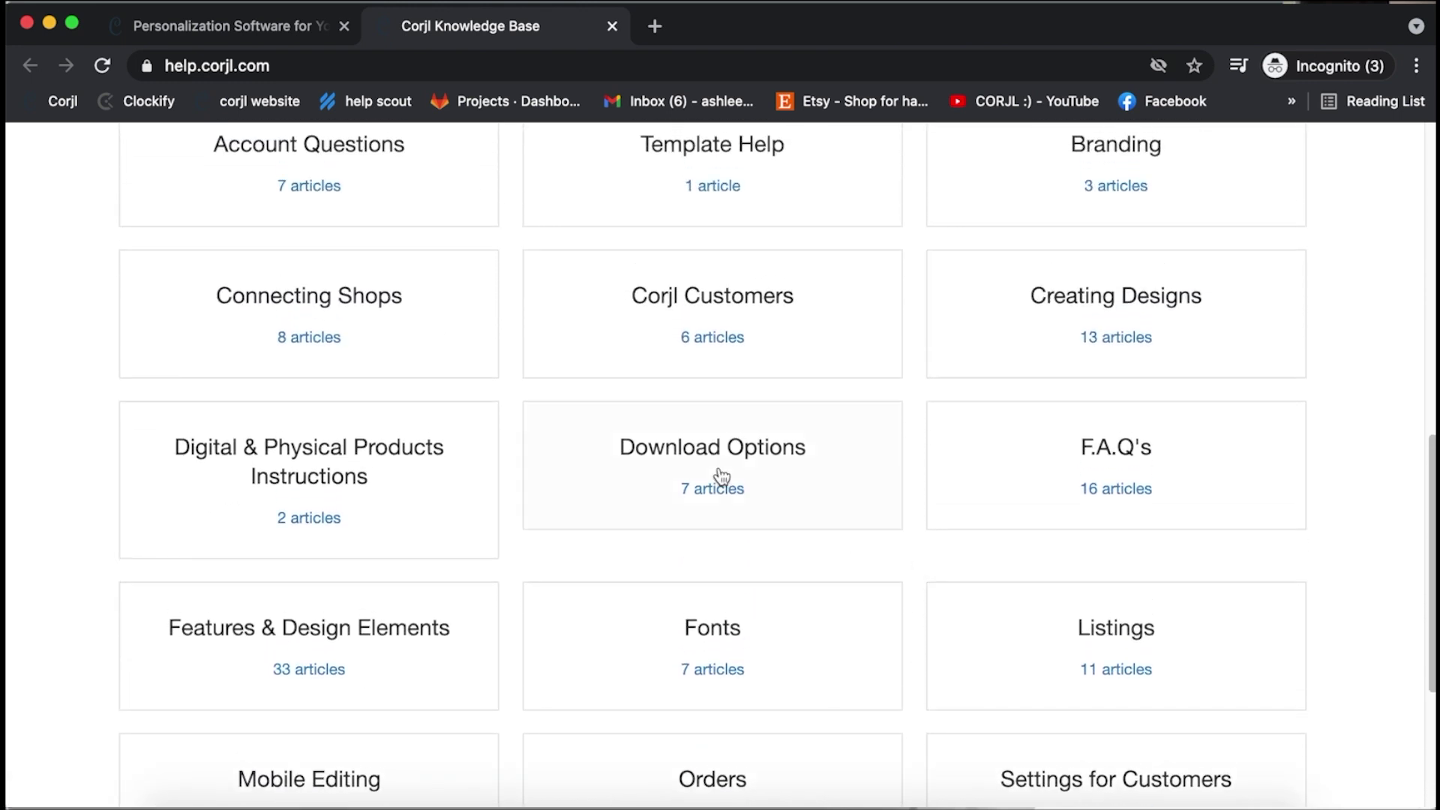
pyautogui.scroll(8, 982, 537)
pyautogui.scroll(3, 984, 539)
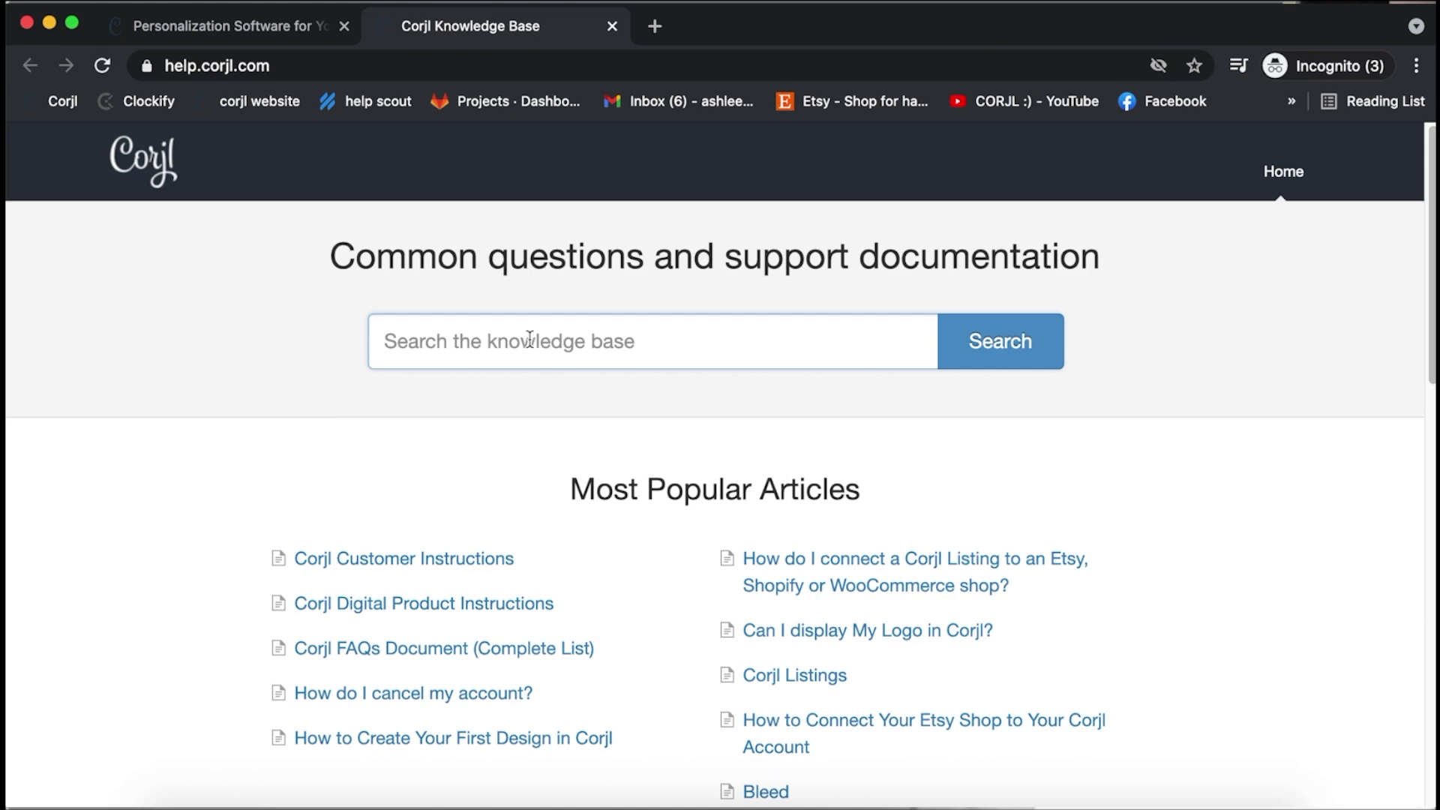
# Search the knowledge base for "best p" and open the article Best Practices for Images in Corjl.
pyautogui.write('best ')
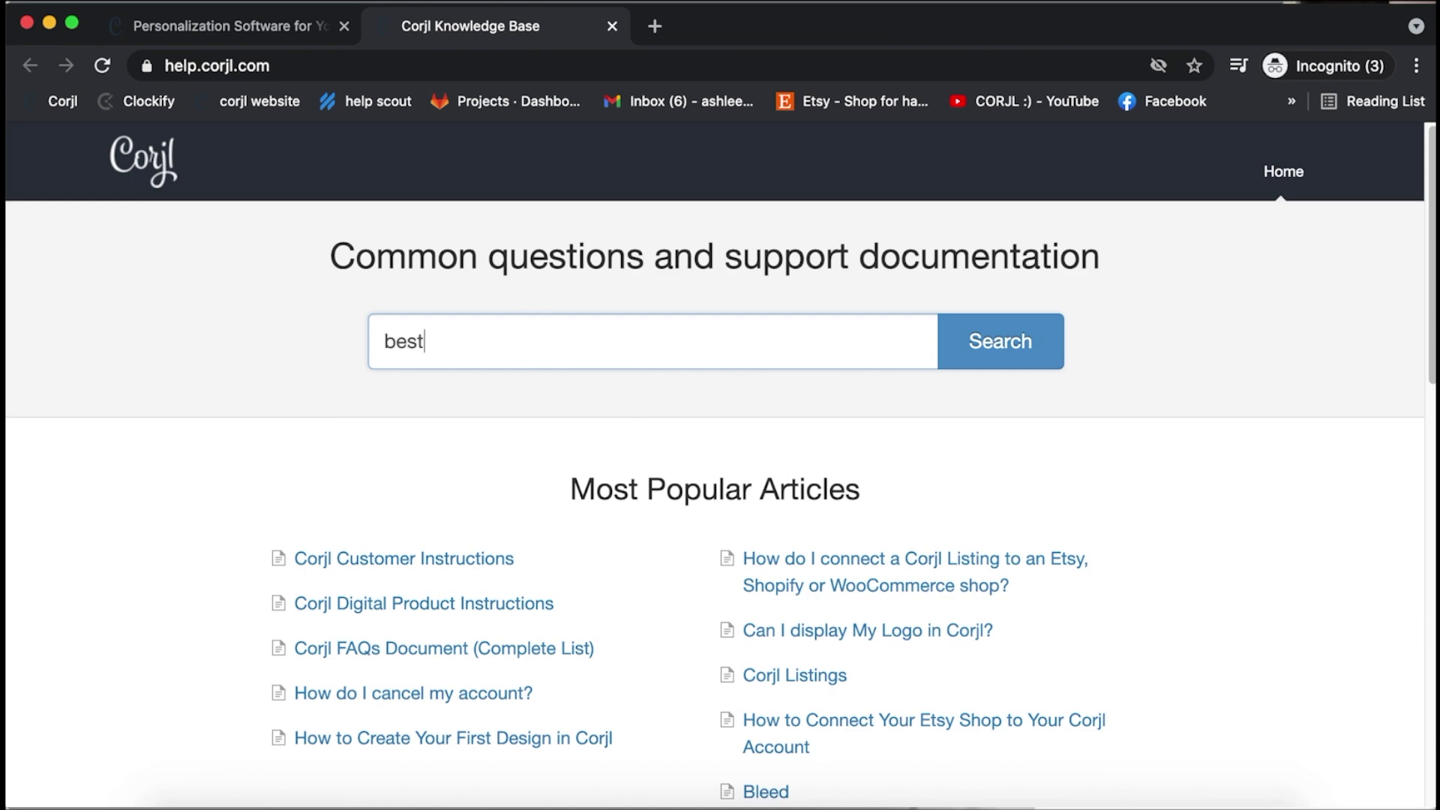
pyautogui.write('p')
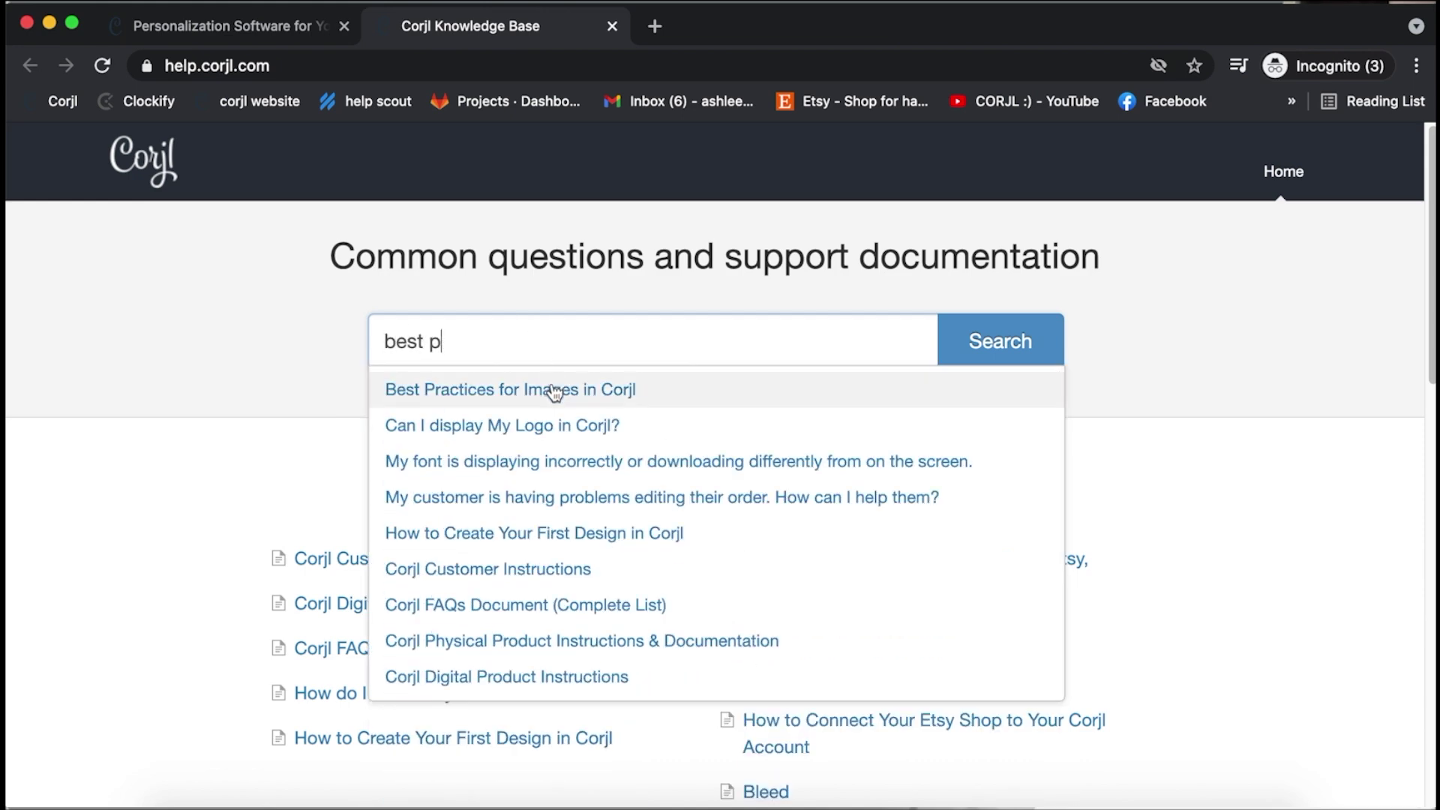
pyautogui.click(547, 389)
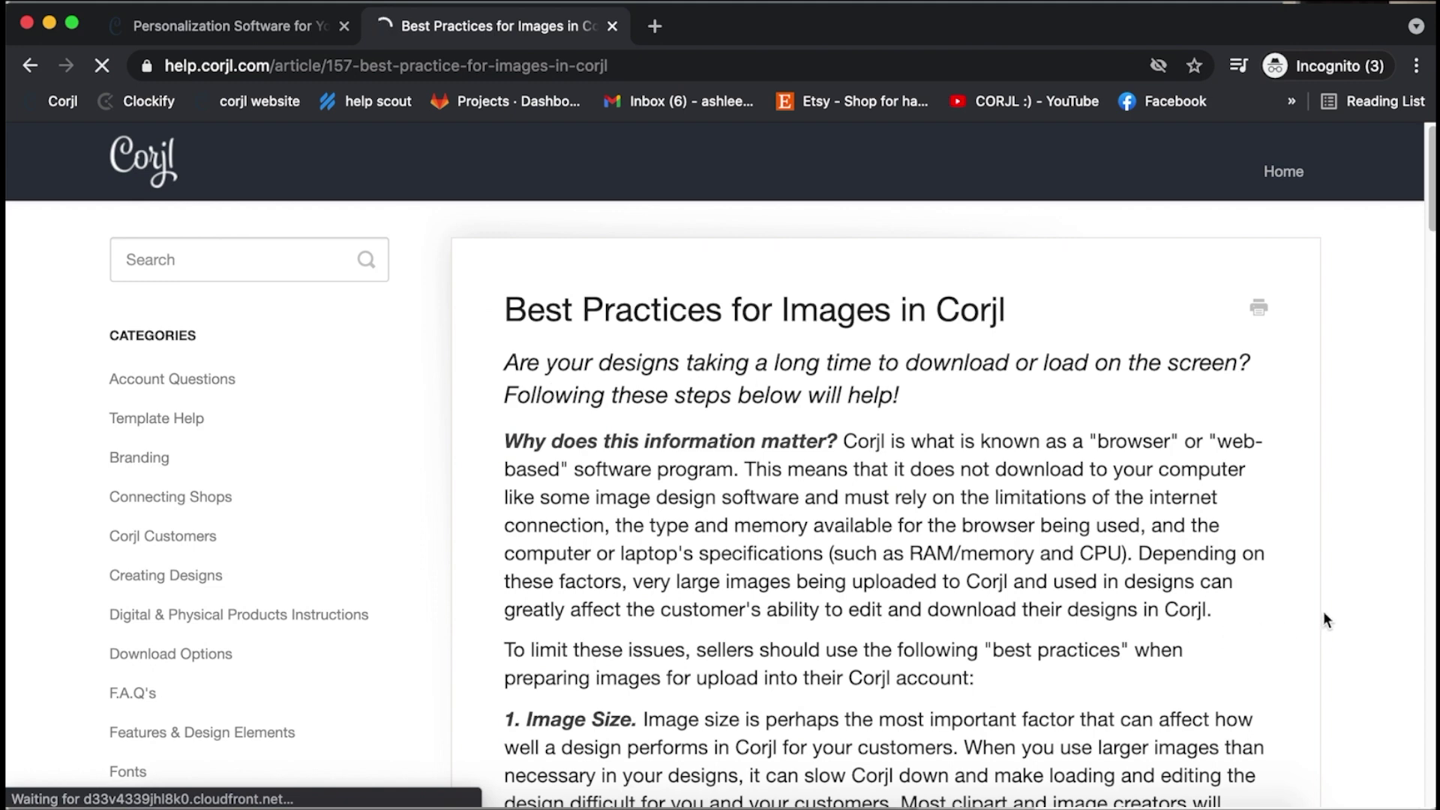
# Read the article's sections on image size and cropping extra pixel space around PNG images, highlighting the words "empty pixels".
pyautogui.scroll(-4, 1324, 620)
pyautogui.scroll(-5, 1324, 615)
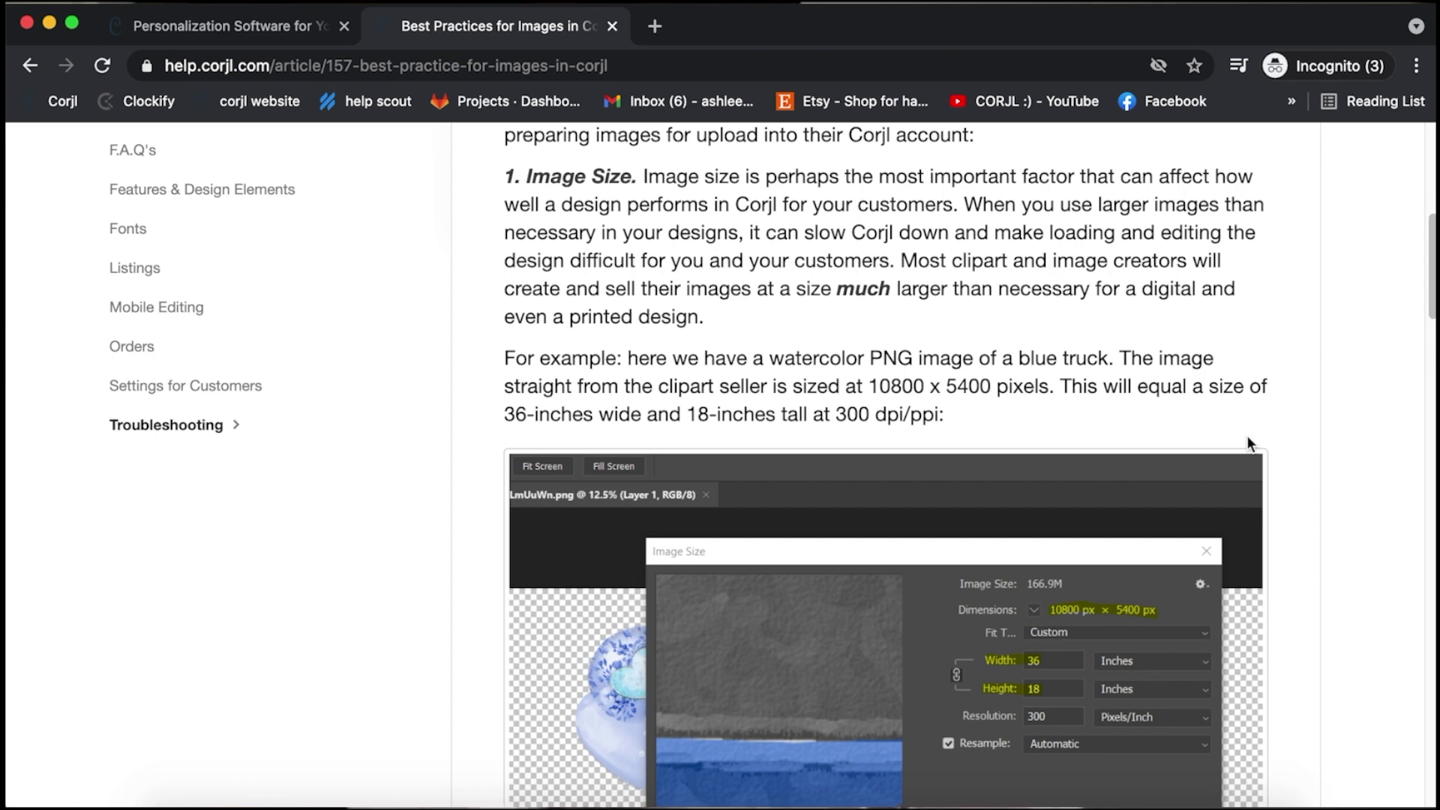
pyautogui.scroll(-5, 1248, 441)
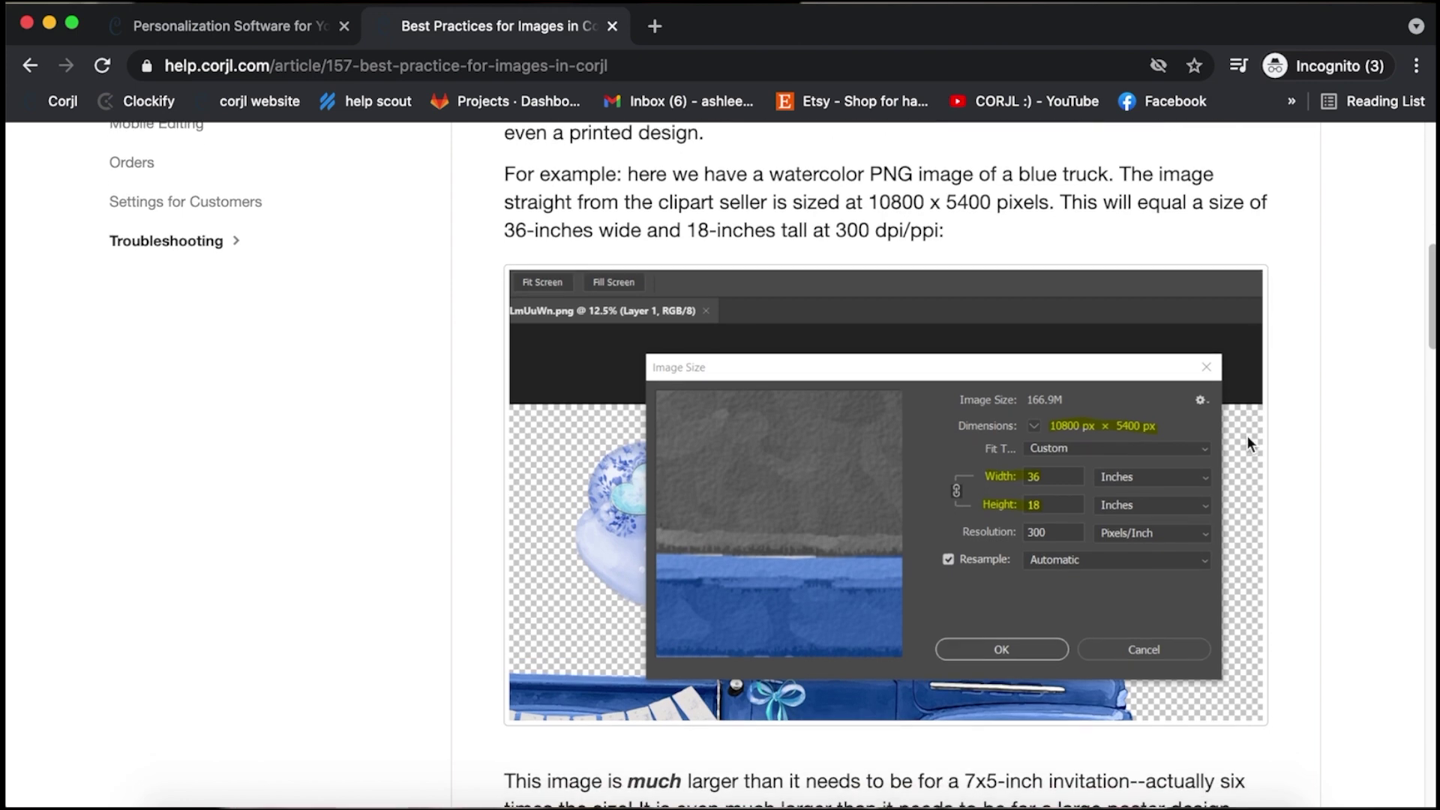
pyautogui.scroll(-2, 1248, 437)
pyautogui.scroll(-9, 1248, 439)
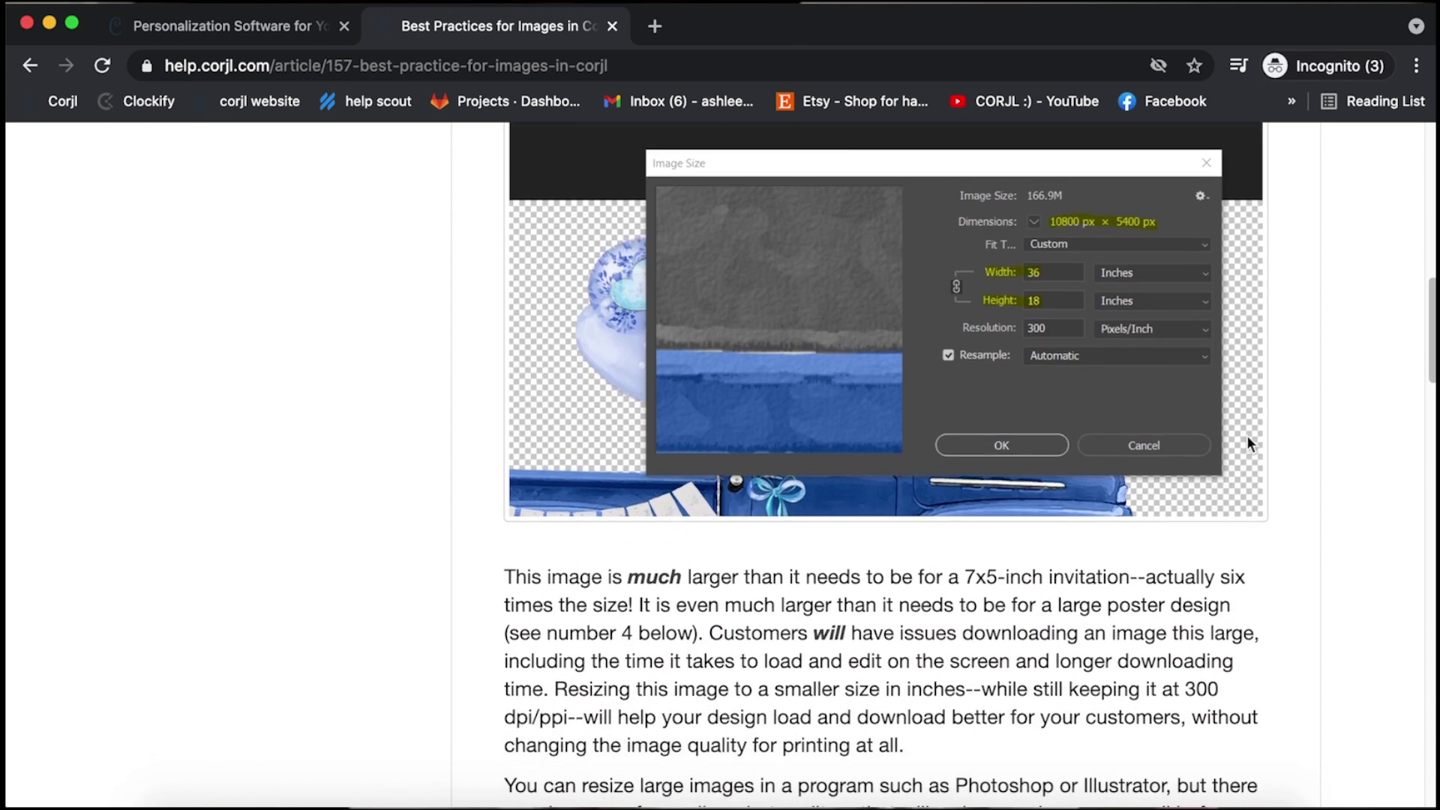
pyautogui.scroll(-3, 1247, 435)
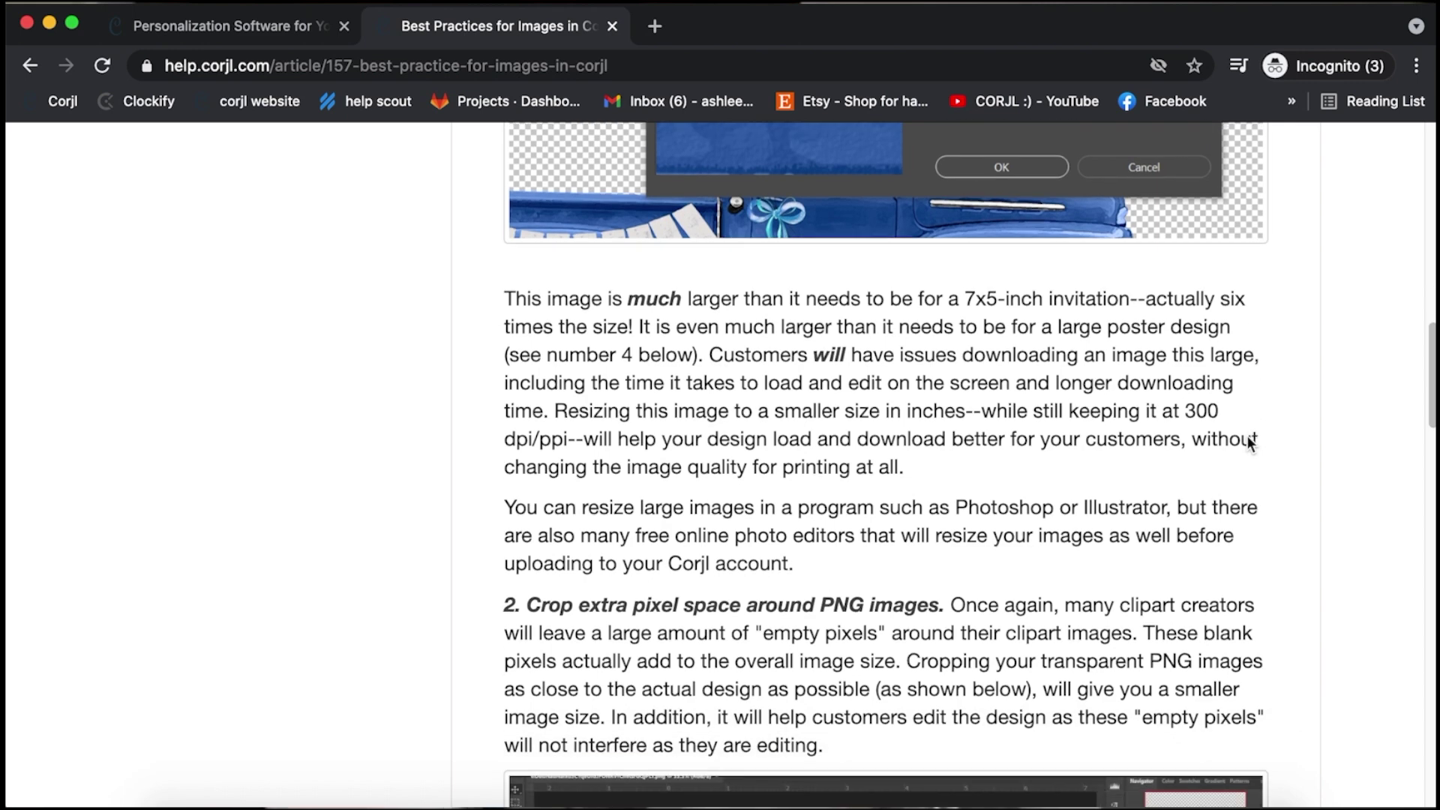
pyautogui.scroll(-7, 1248, 437)
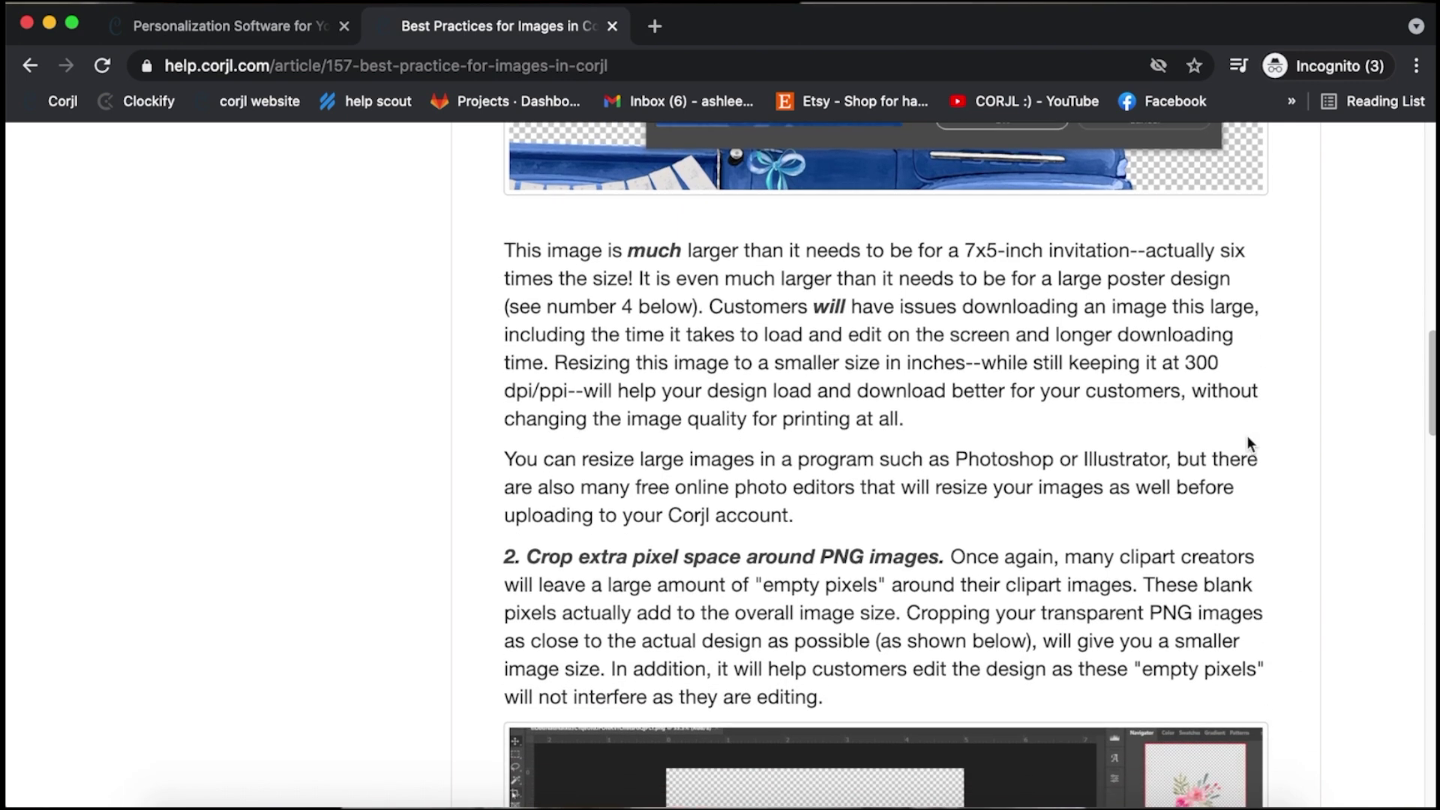
pyautogui.scroll(-2, 1249, 439)
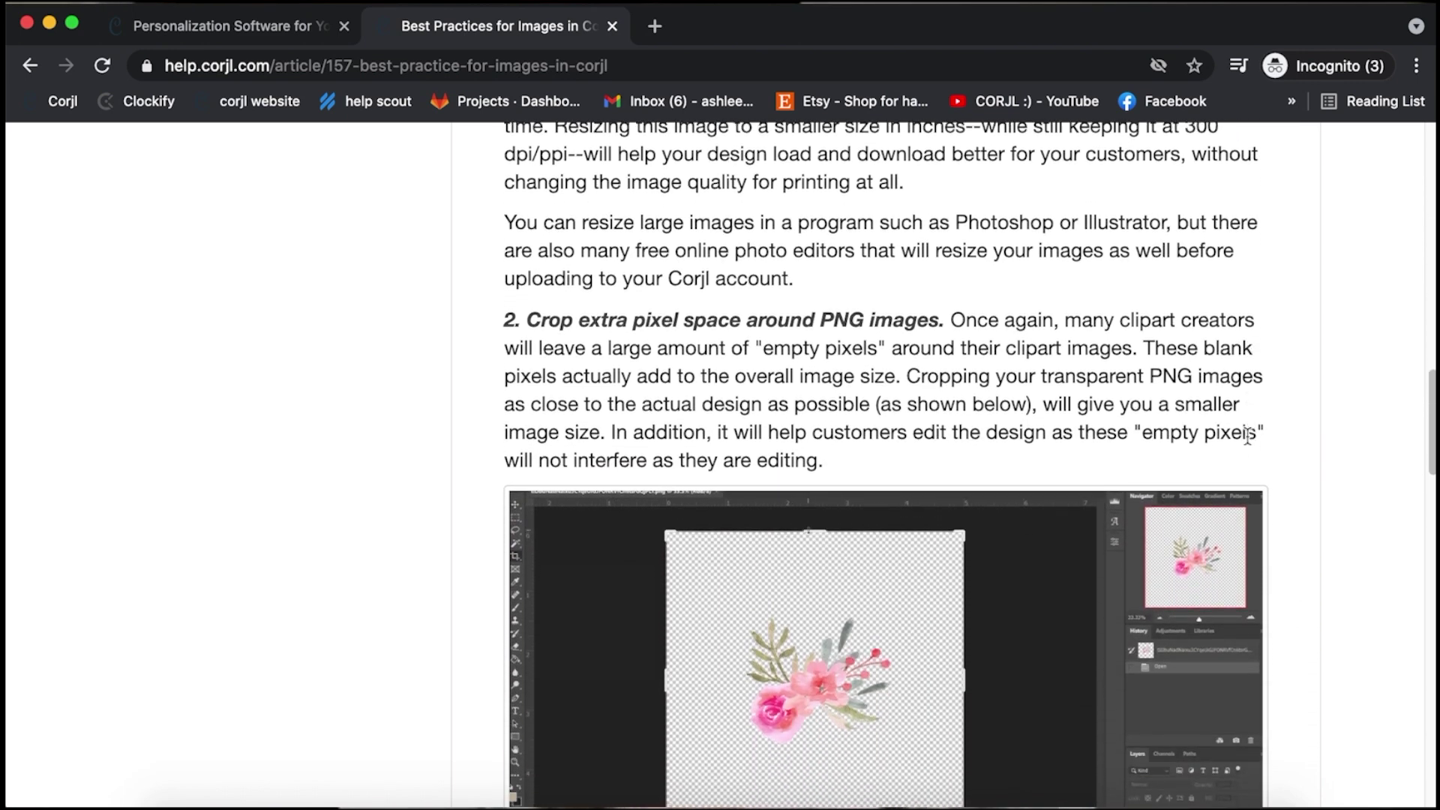
pyautogui.scroll(-3, 1248, 436)
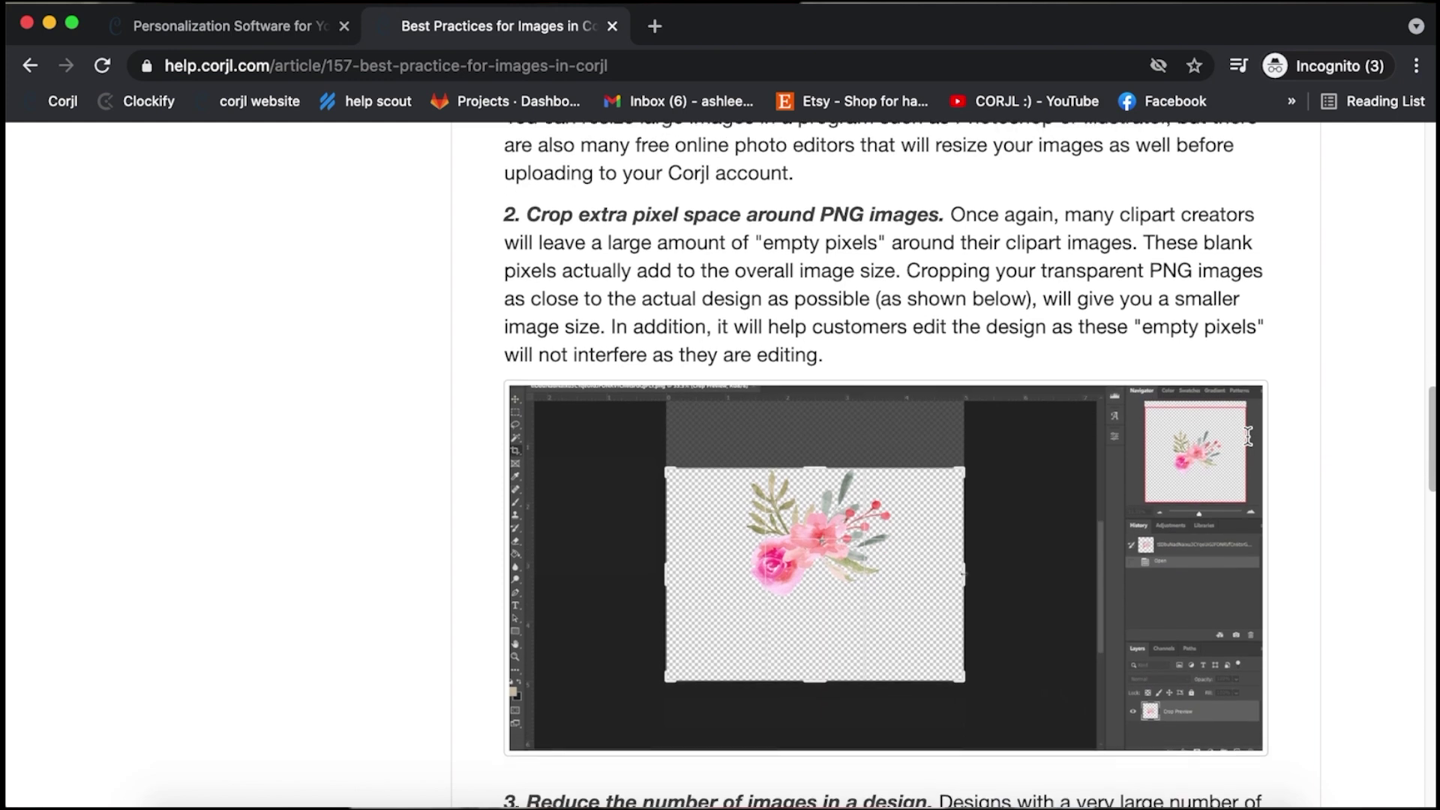
pyautogui.scroll(-1, 1248, 437)
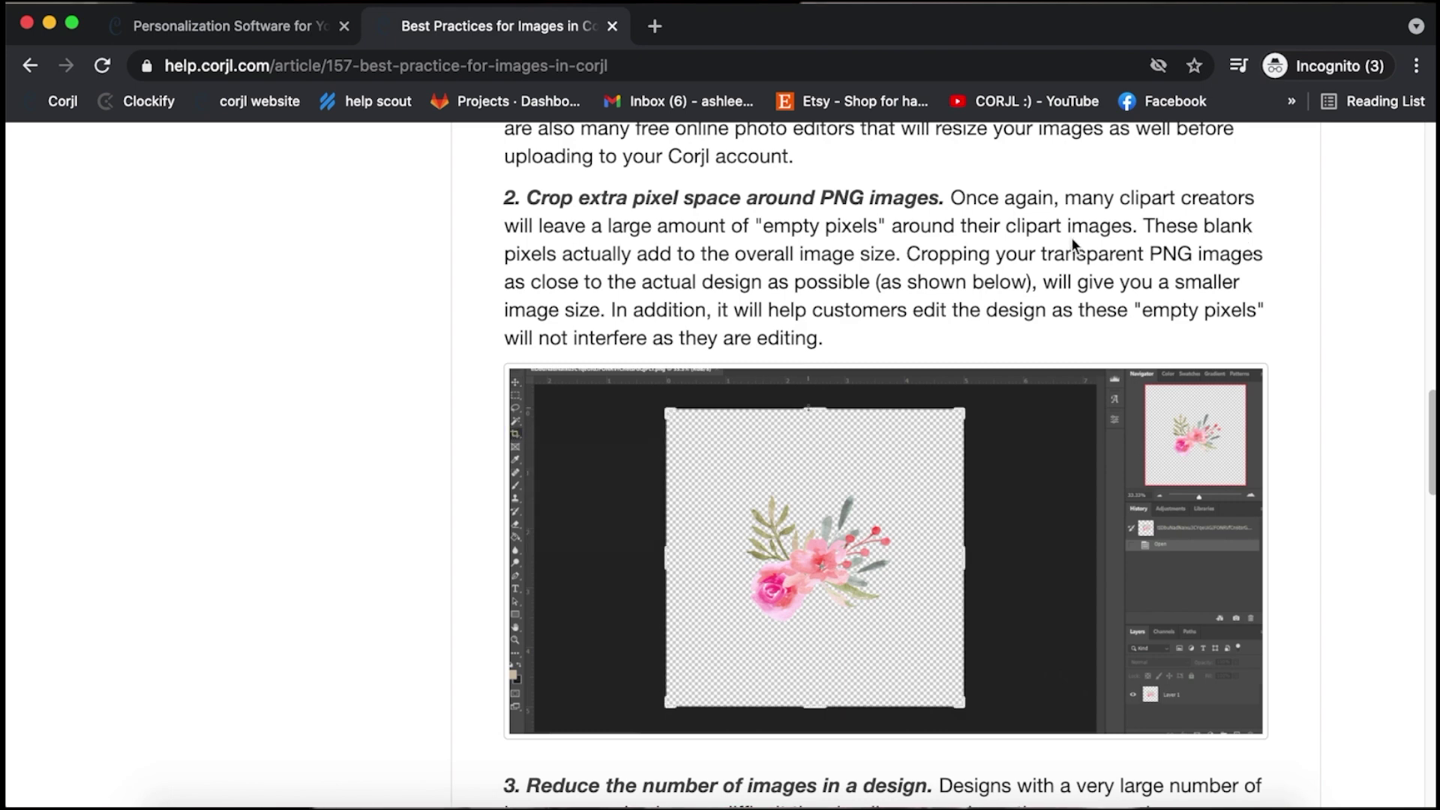
pyautogui.moveTo(763, 225); pyautogui.dragTo(876, 225)
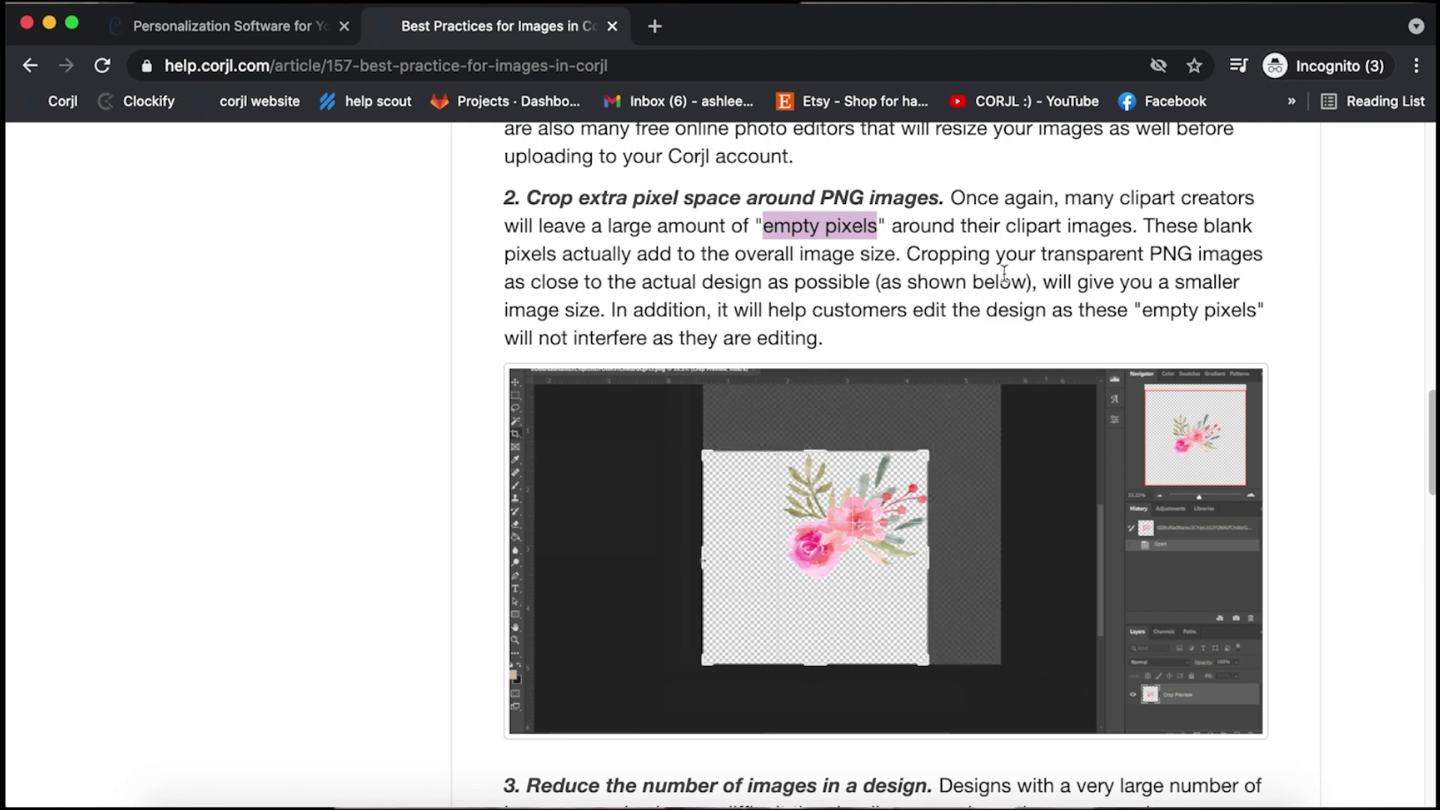
# Read the section on reducing the number of images, highlighting its heading, flattening advice and method paragraph, and continue to the download-time comparison.
pyautogui.scroll(-5, 1243, 323)
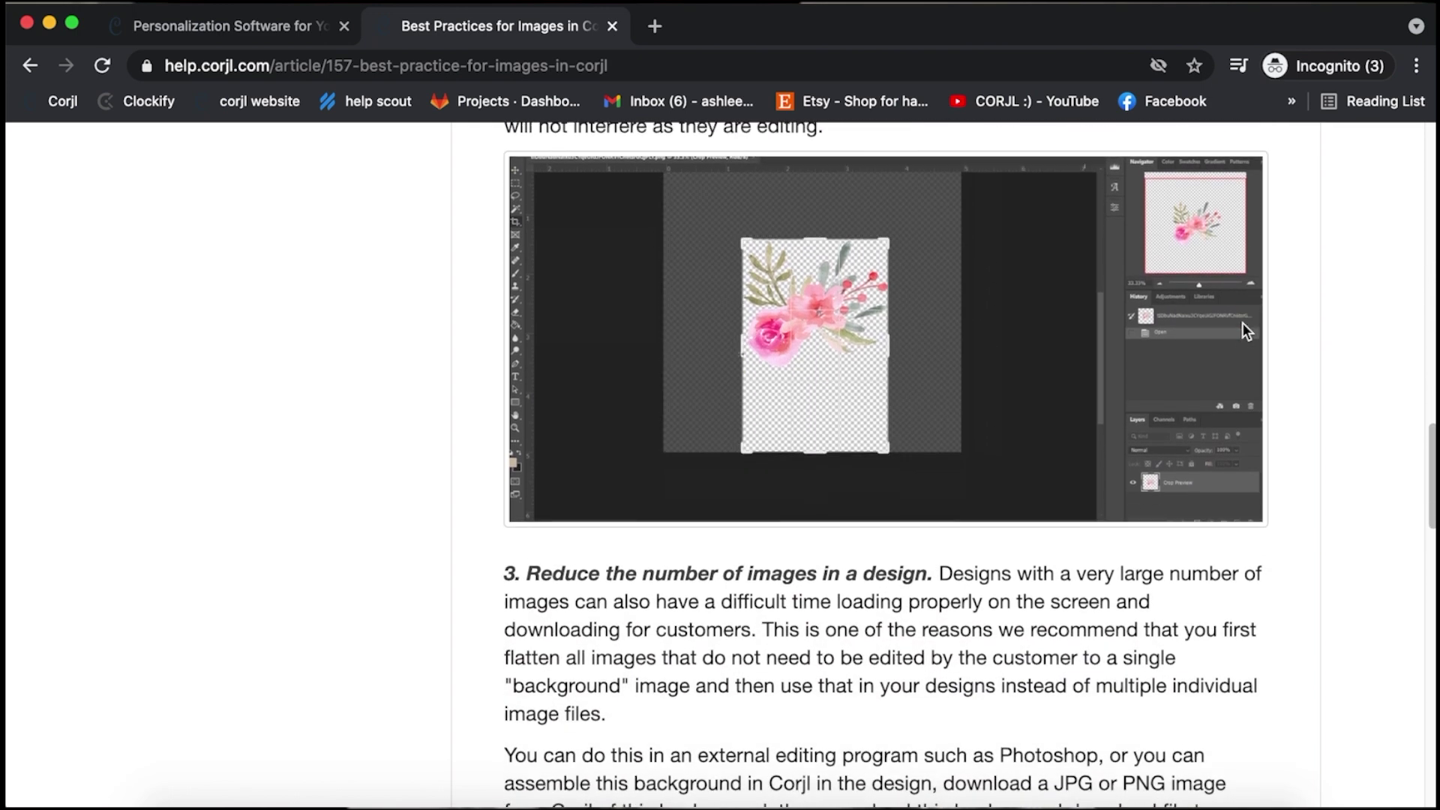
pyautogui.scroll(-4, 1243, 322)
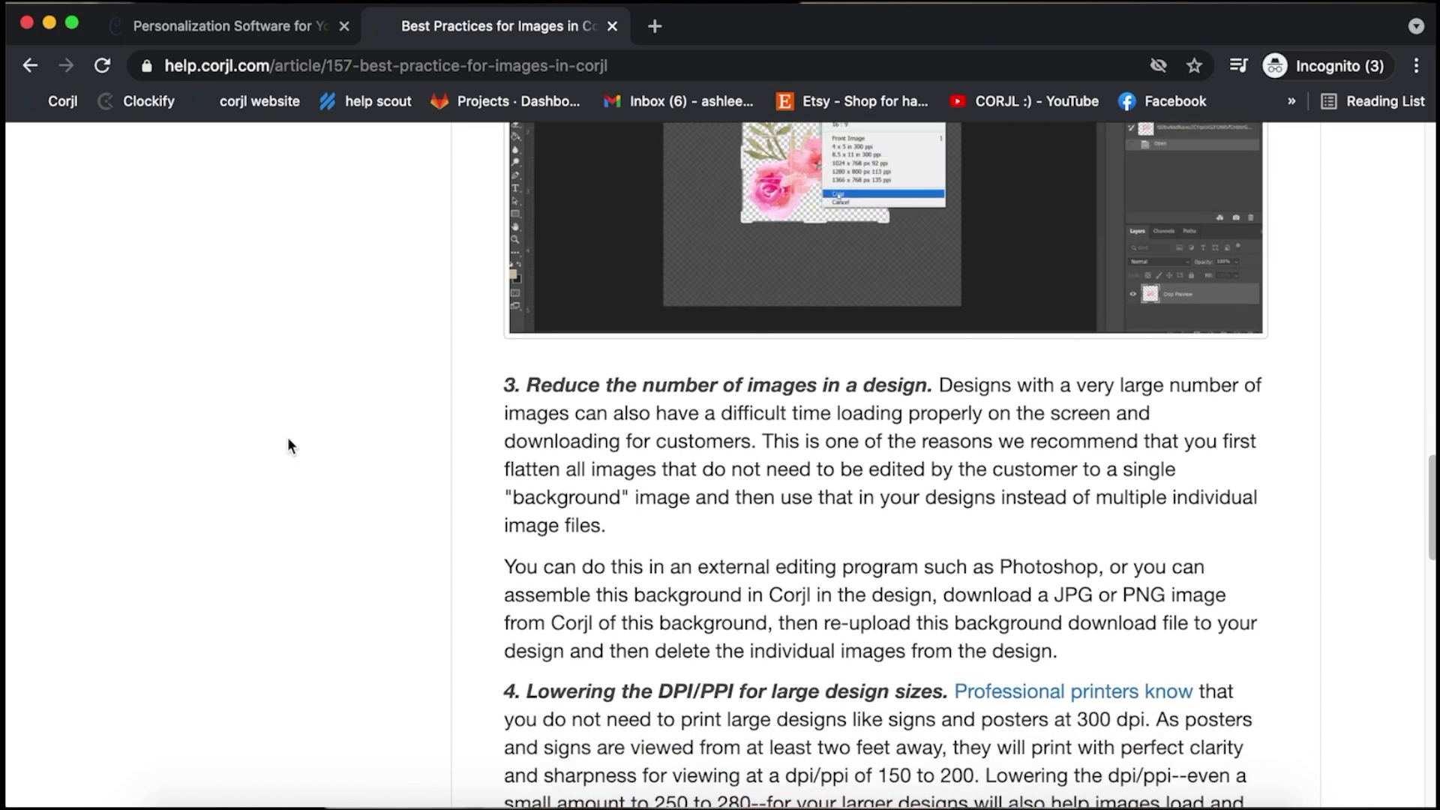
pyautogui.moveTo(527, 390); pyautogui.dragTo(925, 383)
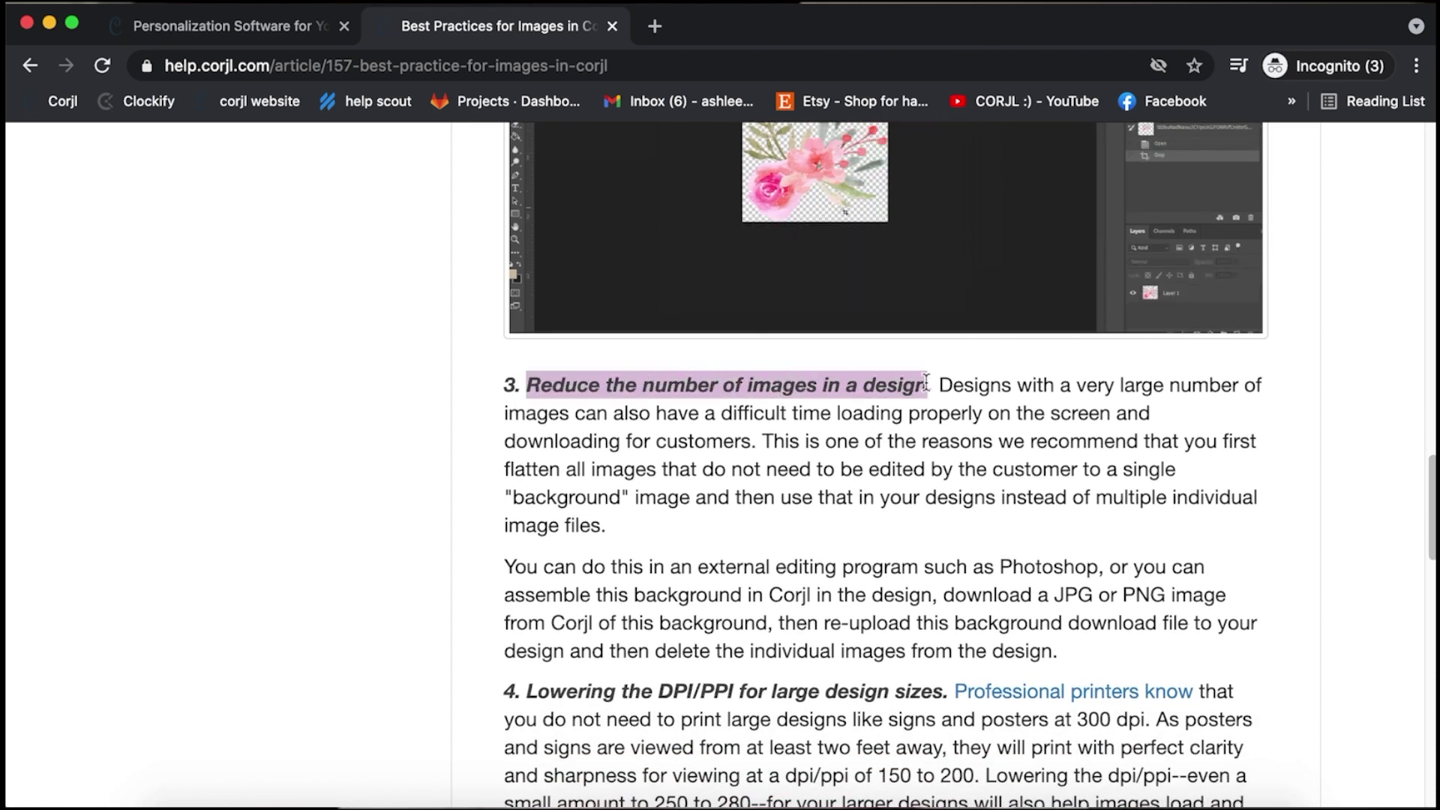
pyautogui.click(1279, 523)
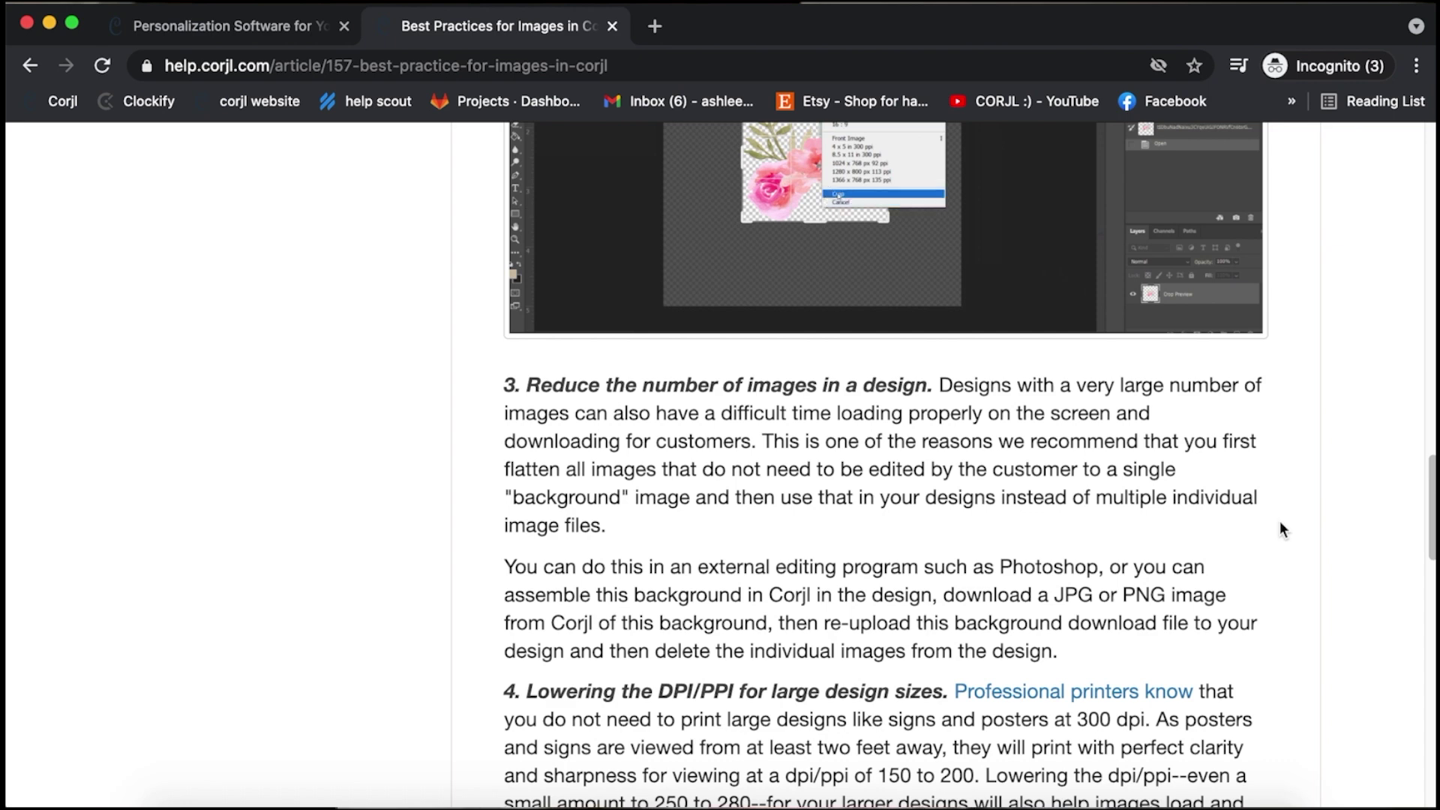
pyautogui.moveTo(507, 470); pyautogui.dragTo(1230, 540)
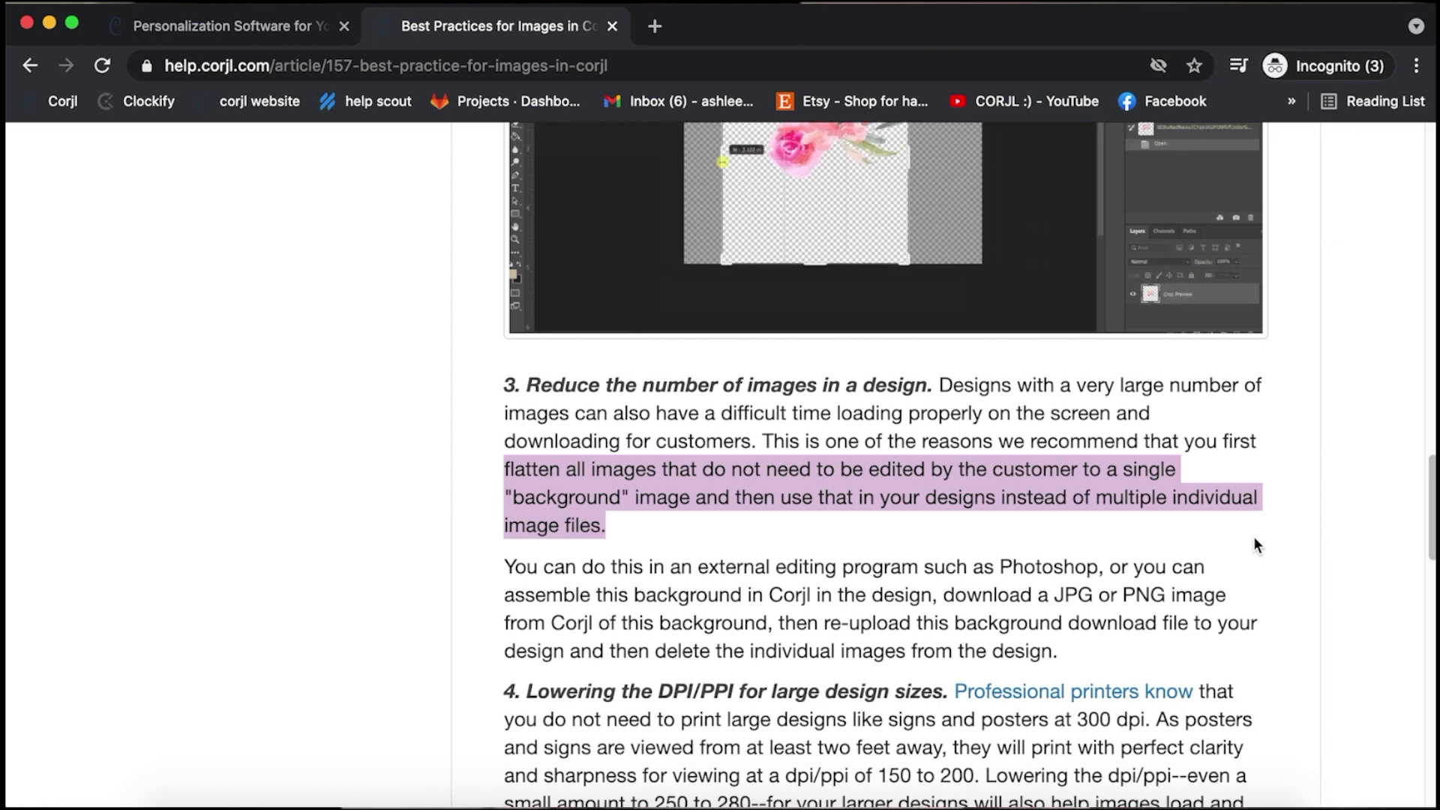
pyautogui.scroll(-2, 1254, 538)
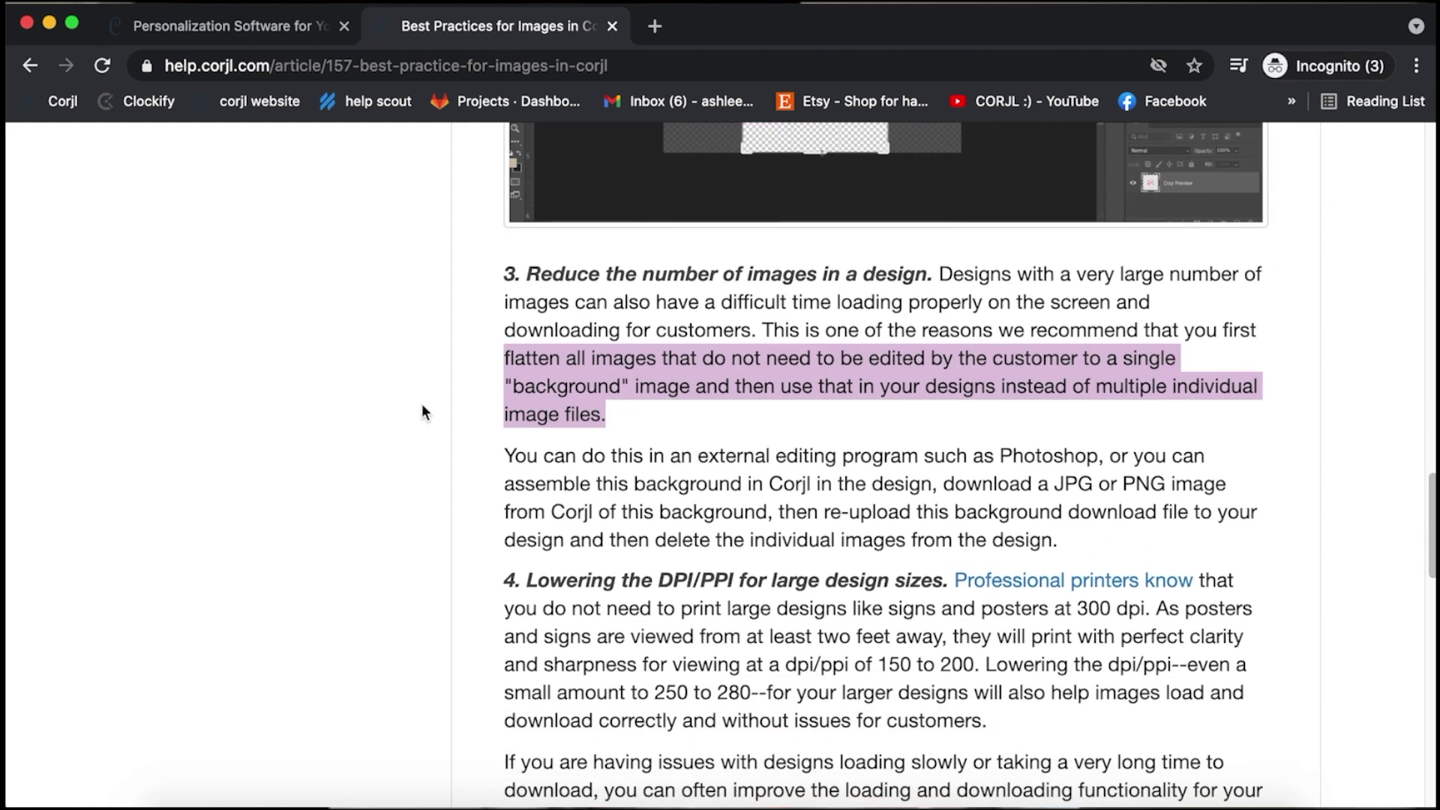
pyautogui.moveTo(504, 455); pyautogui.dragTo(1122, 537)
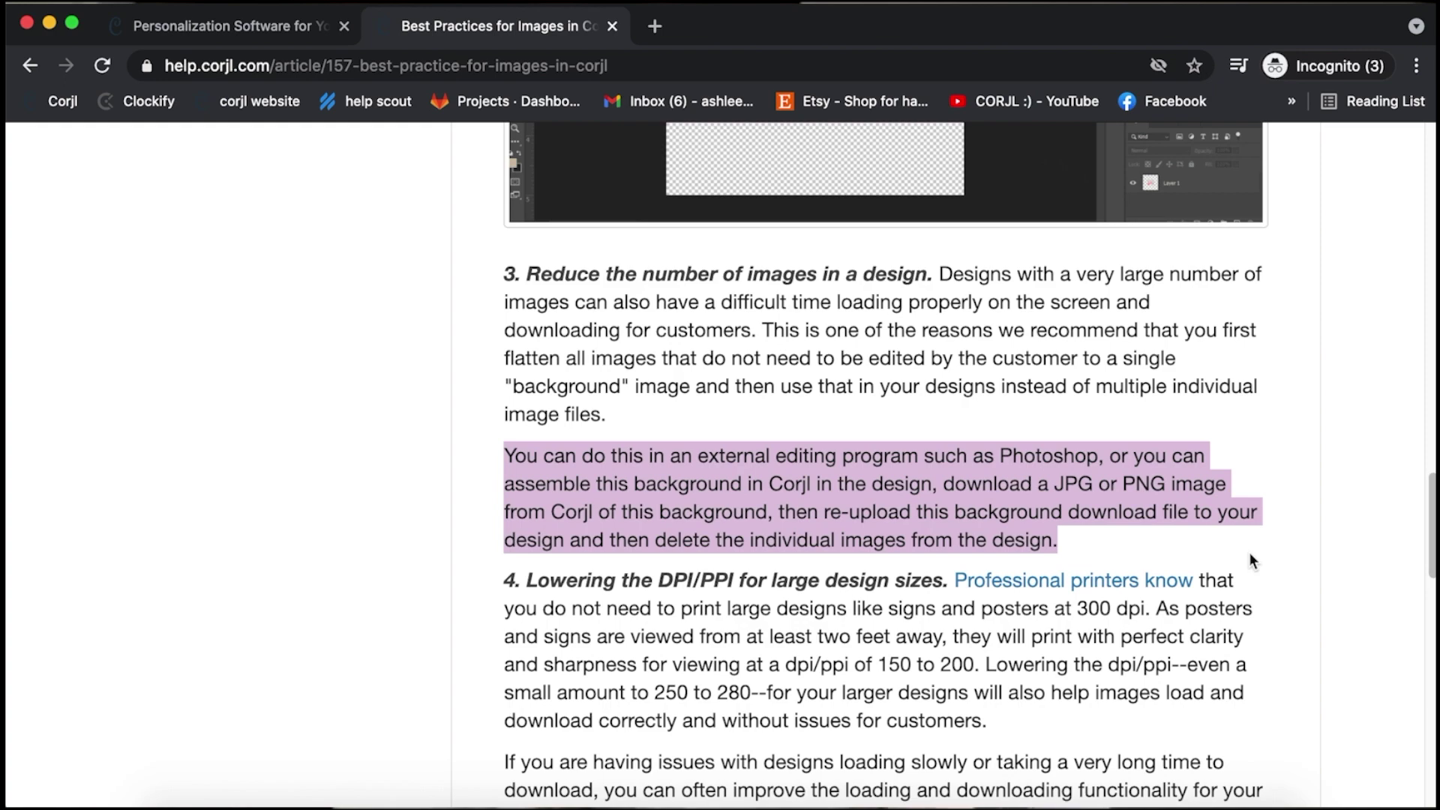
pyautogui.scroll(-5, 1248, 552)
pyautogui.scroll(-5, 1249, 553)
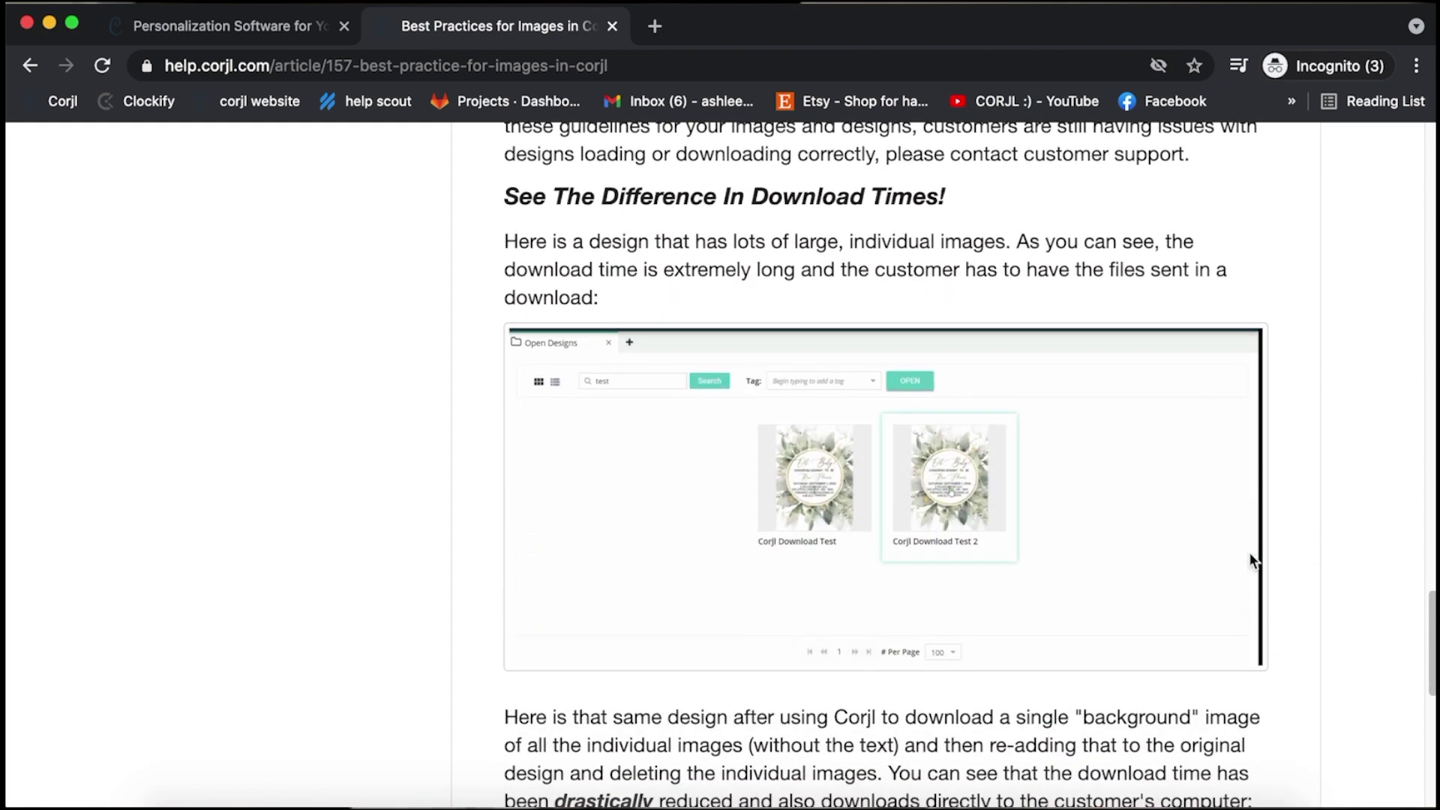